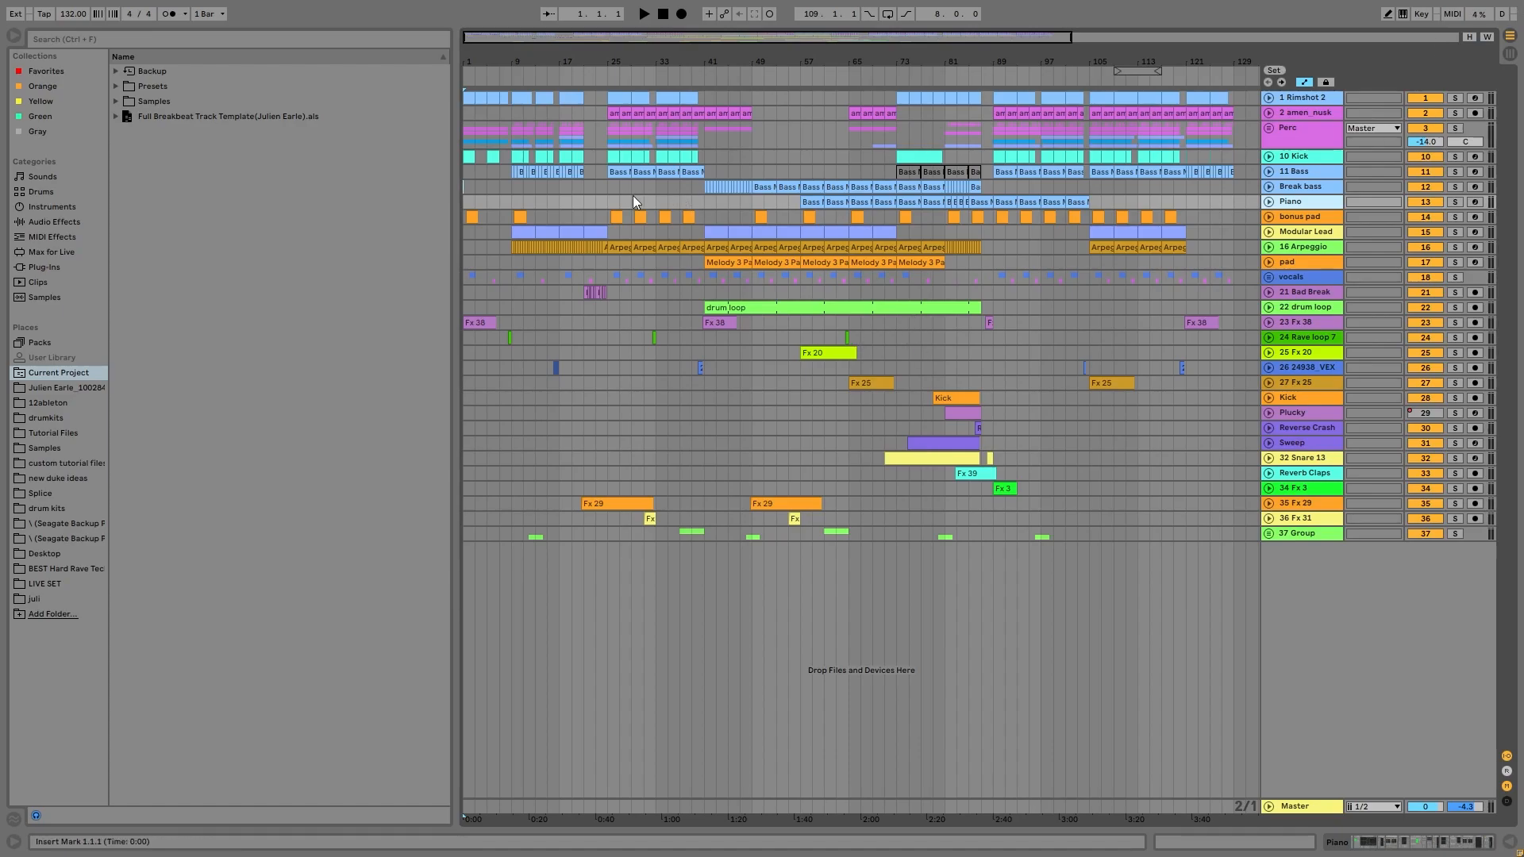
# - Add a locator and place it at the very start of the arrangement, bar 1
pyautogui.rightClick(468, 80)
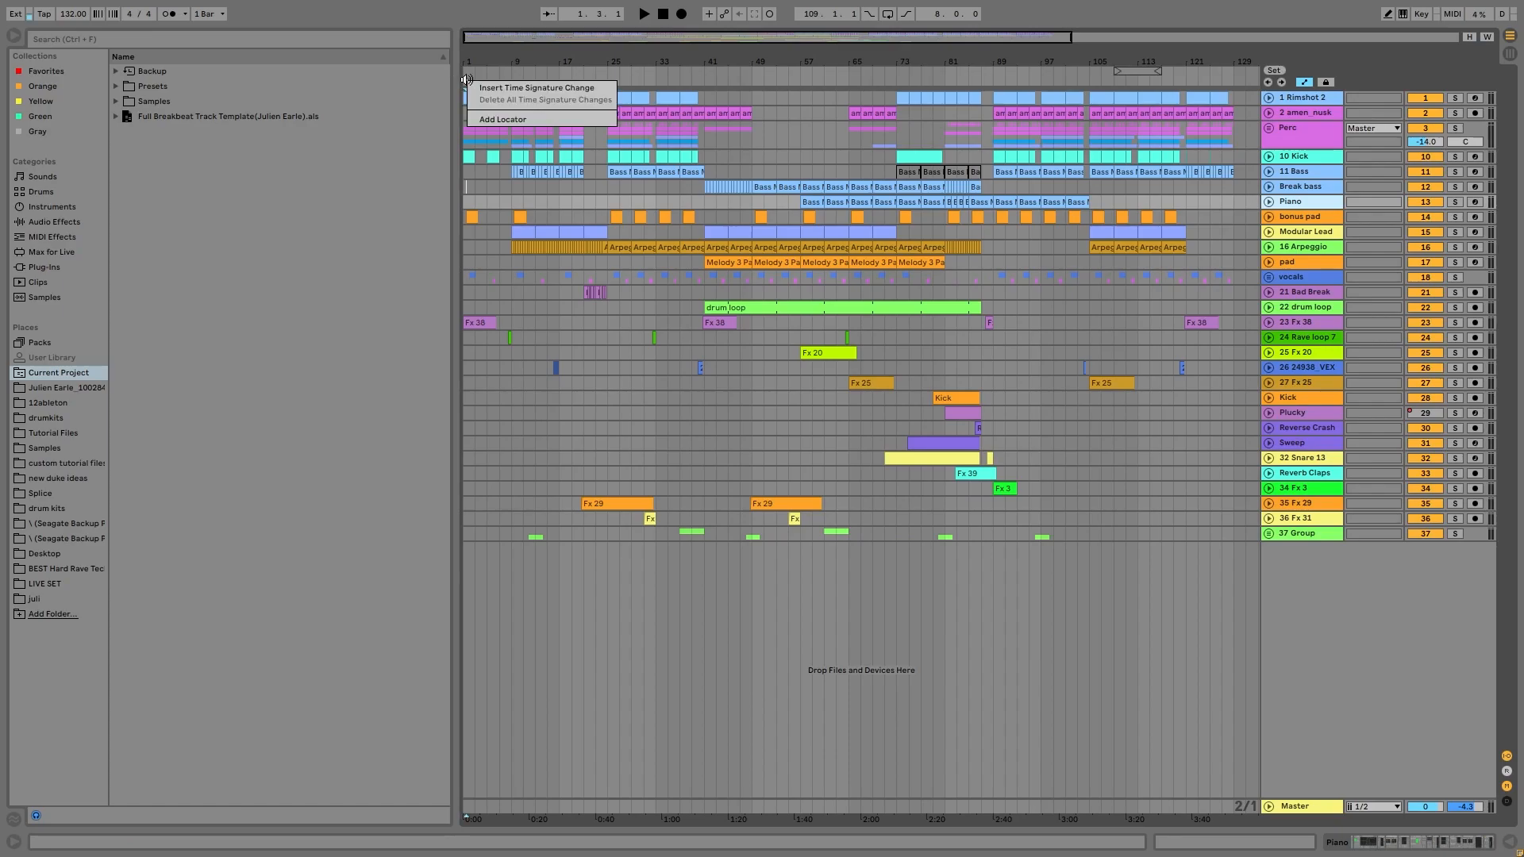
pyautogui.click(530, 122)
pyautogui.press('Delete')
pyautogui.click(466, 82)
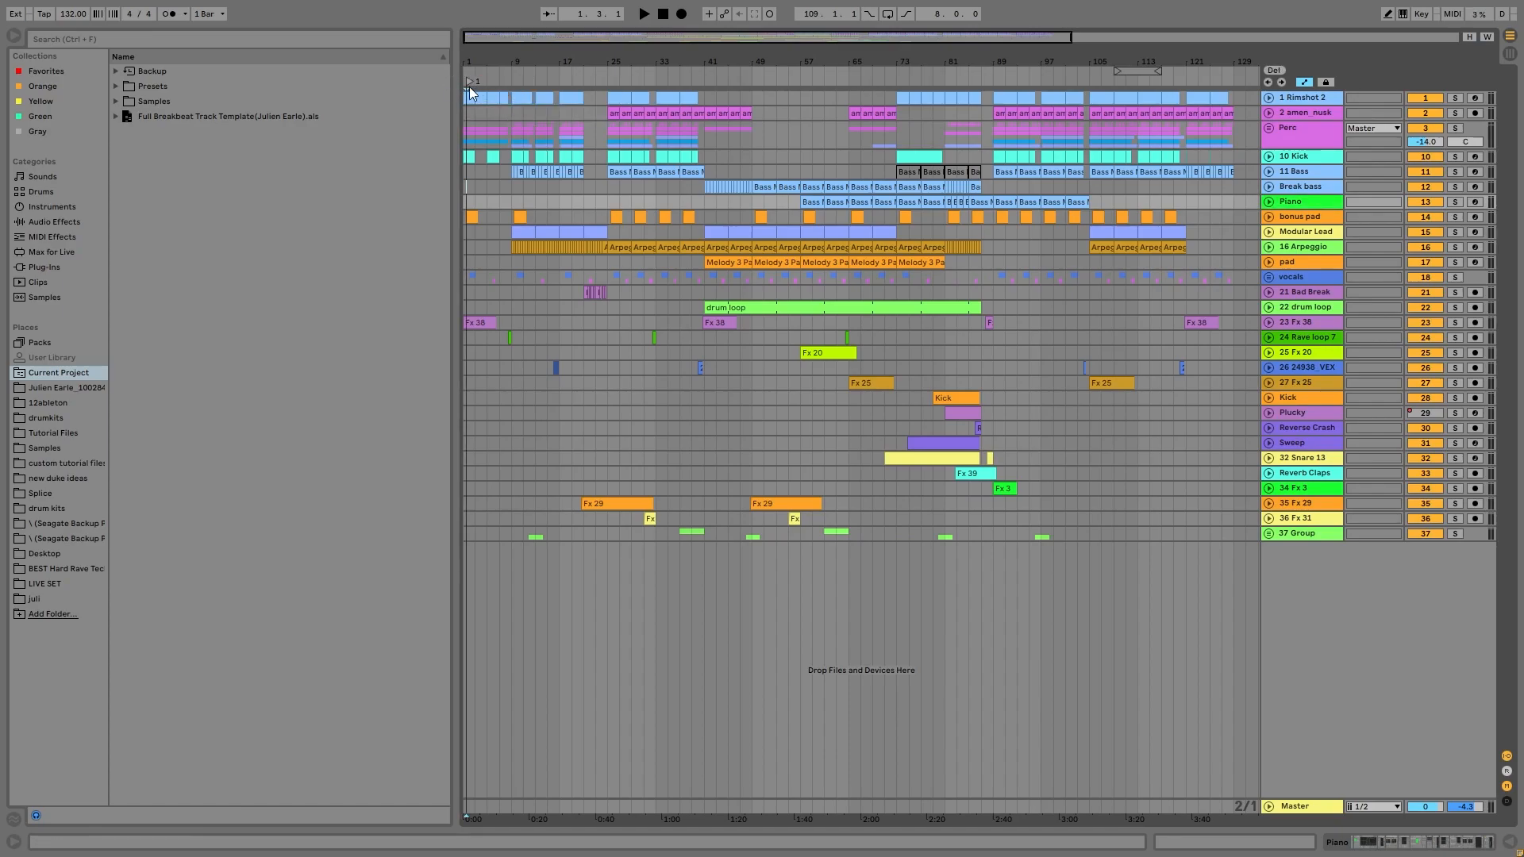
pyautogui.moveTo(465, 84); pyautogui.dragTo(464, 82)
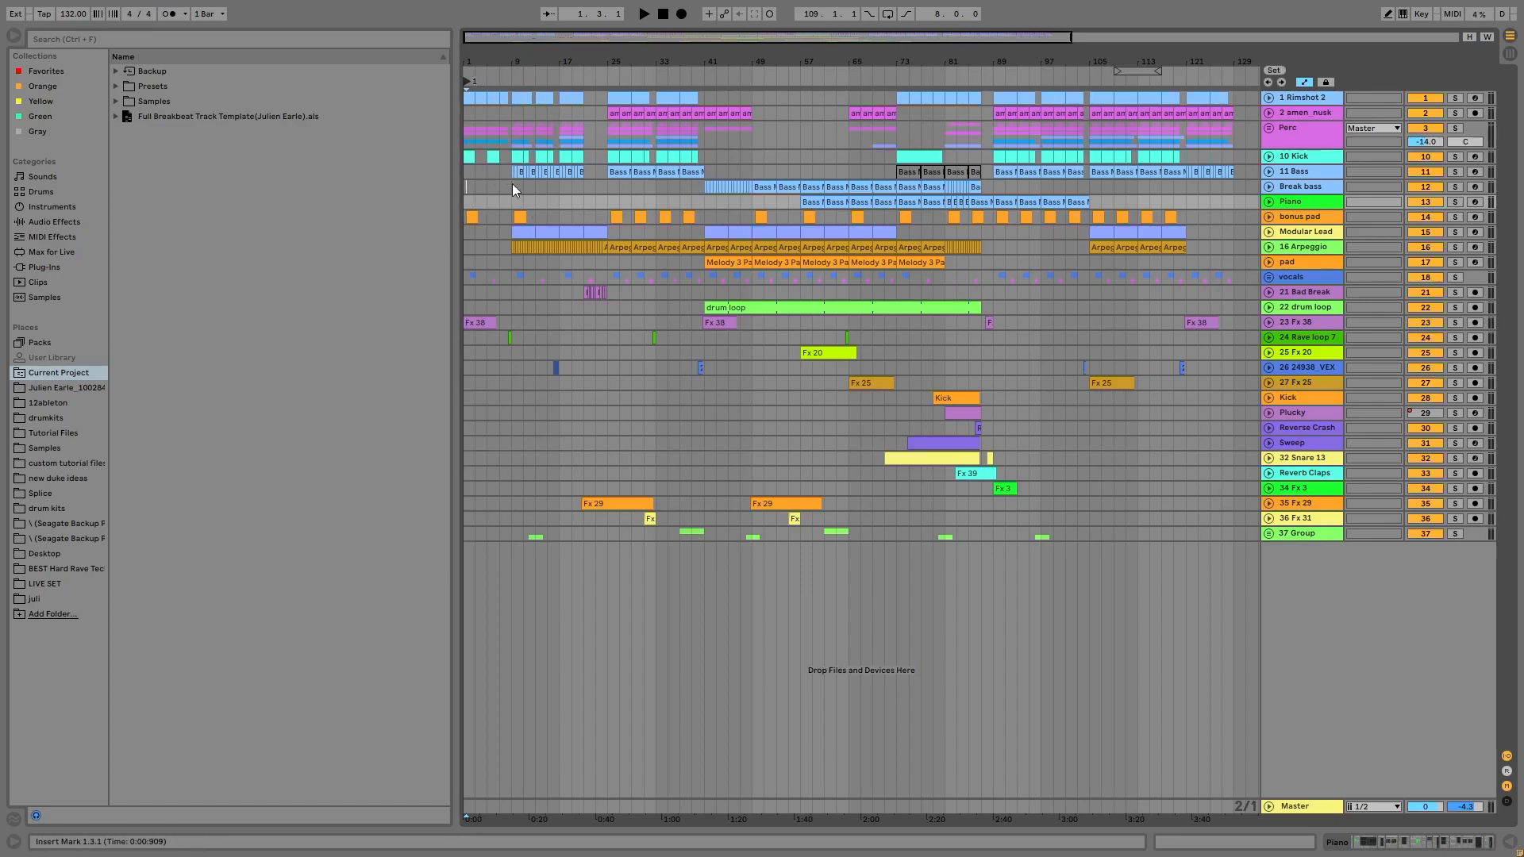
# - Unfold the 11 Bass track and place a second locator at the start of bar 25
pyautogui.click(1269, 172)
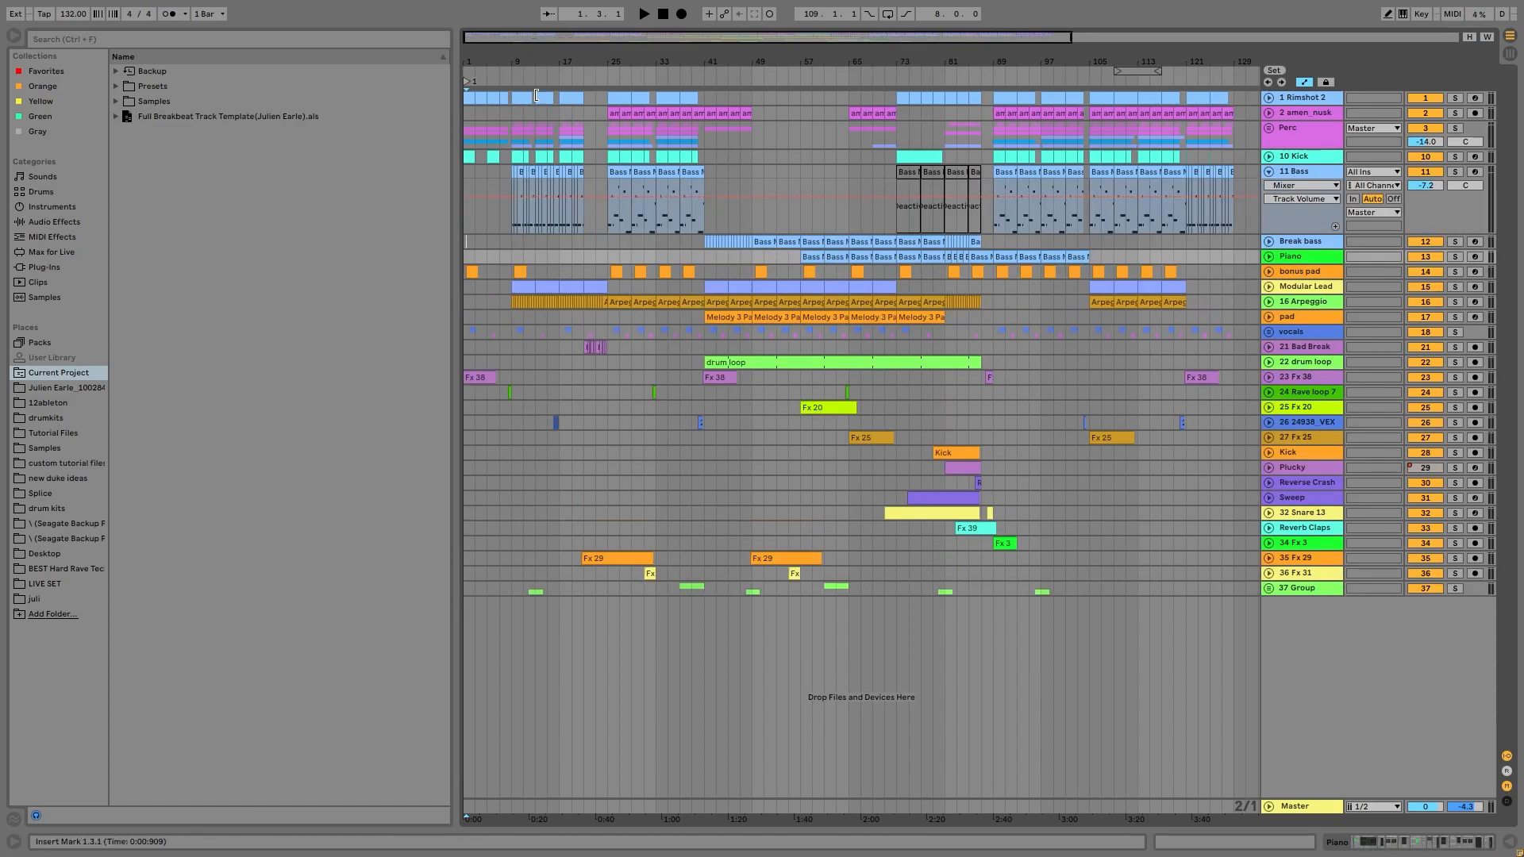
pyautogui.moveTo(519, 67); pyautogui.dragTo(731, 83)
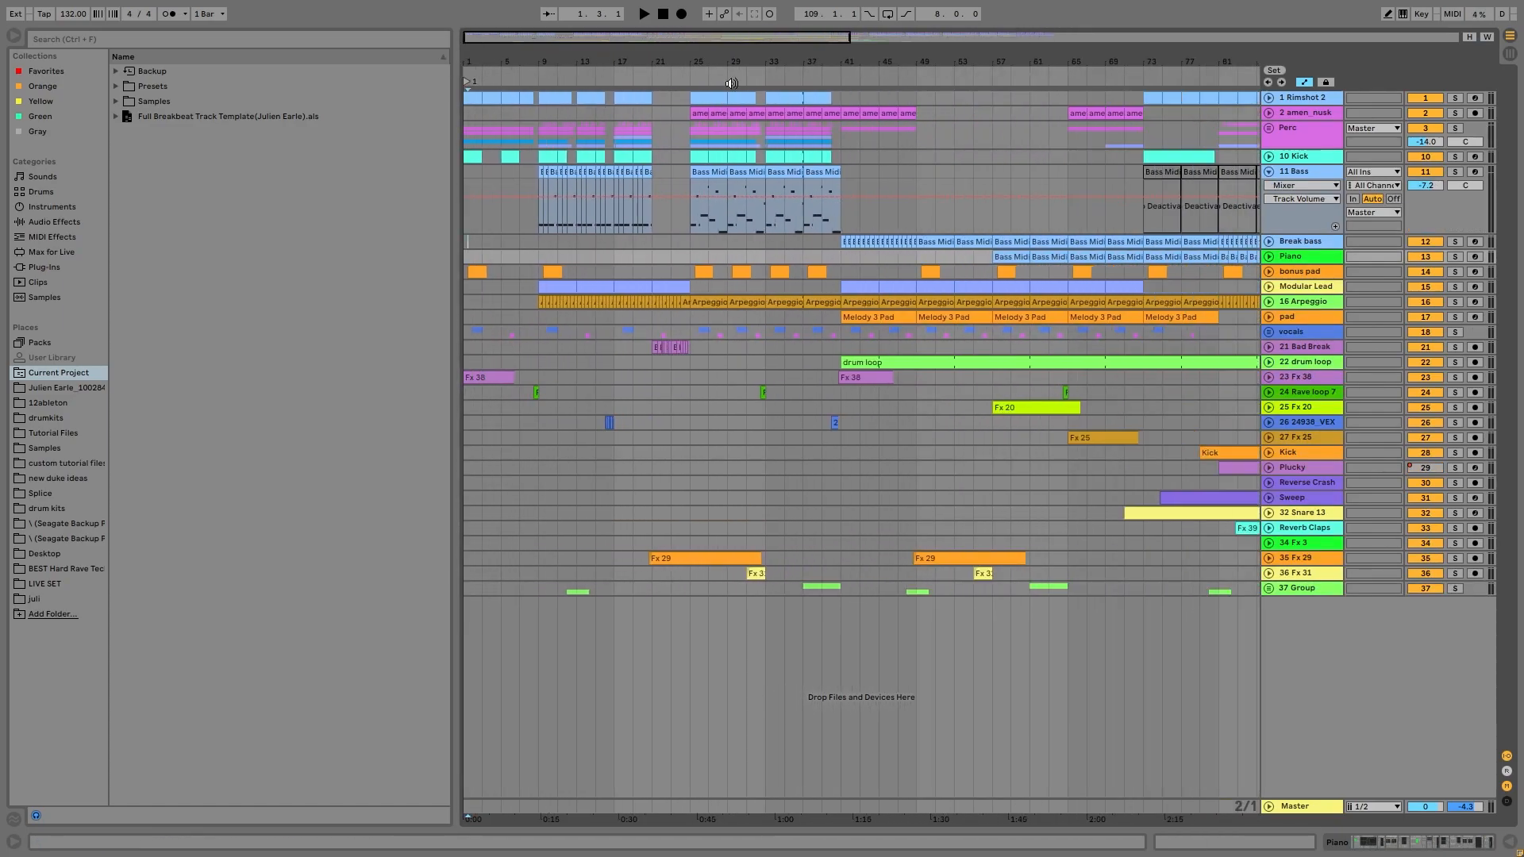
pyautogui.rightClick(687, 80)
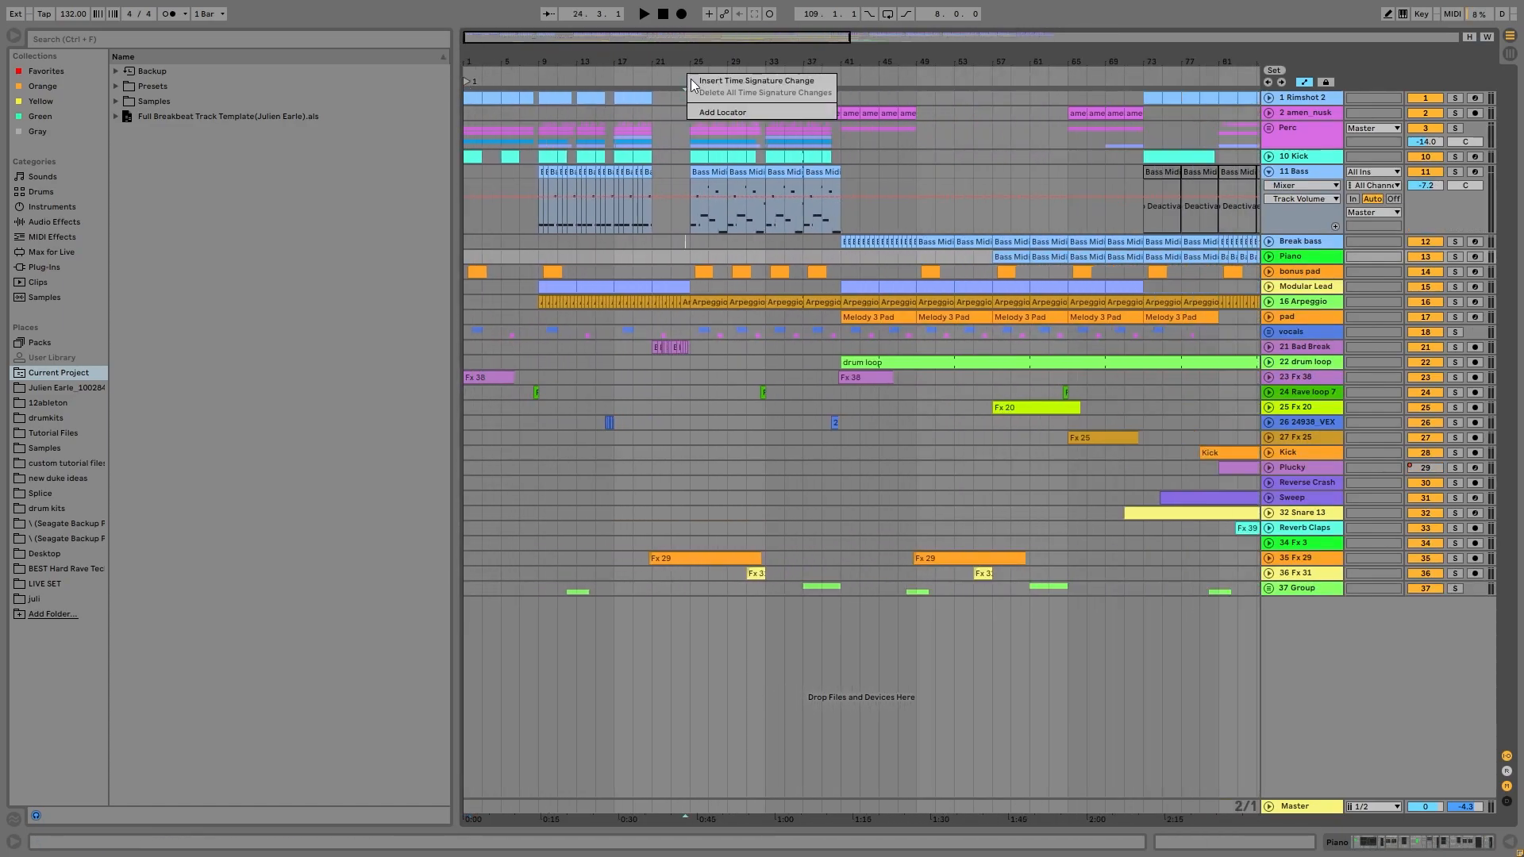
pyautogui.click(733, 112)
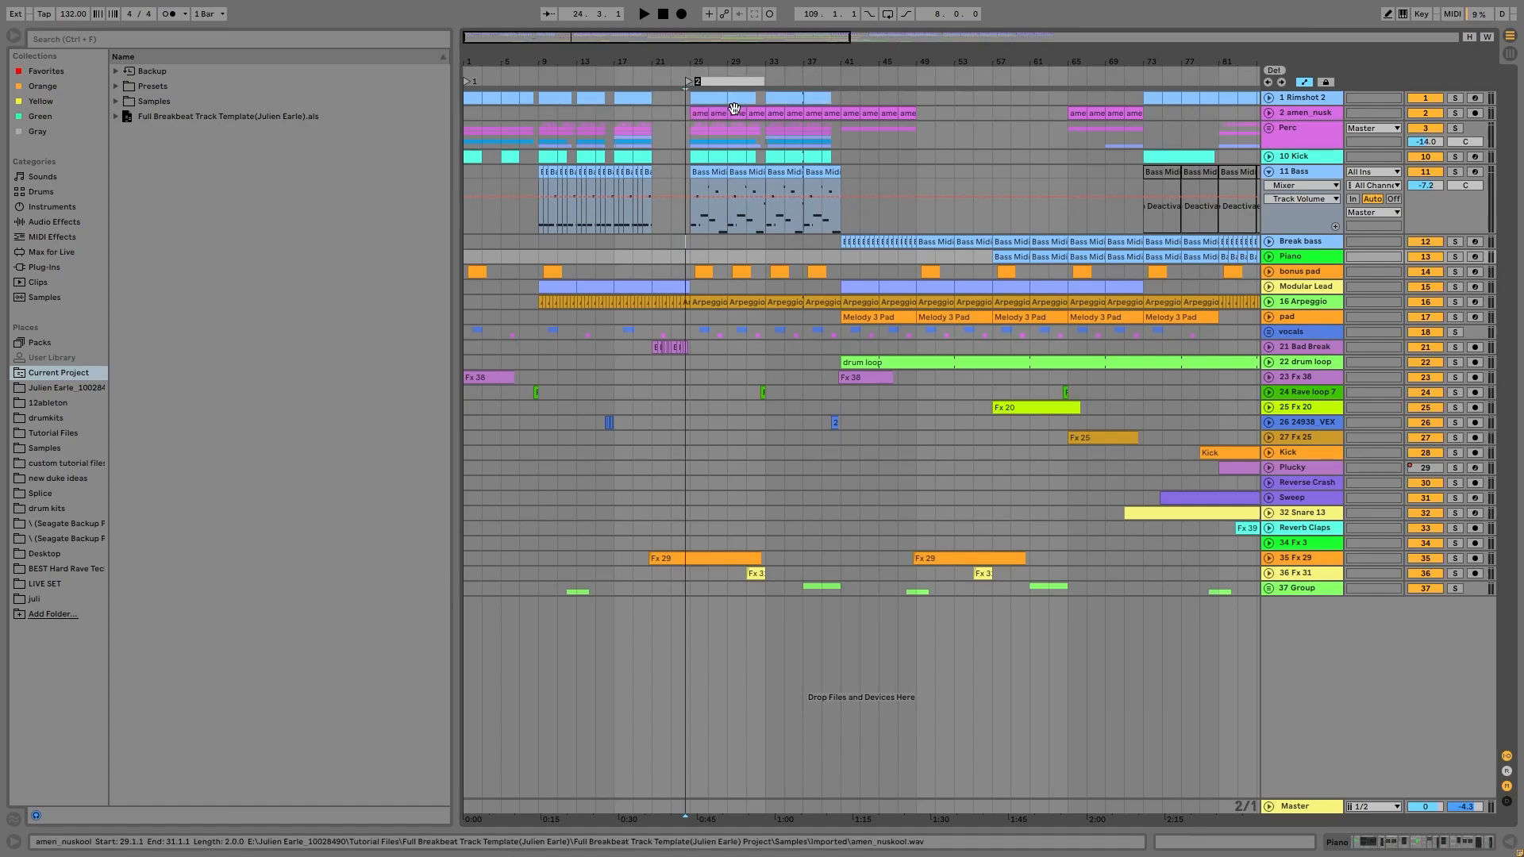
pyautogui.click(685, 80)
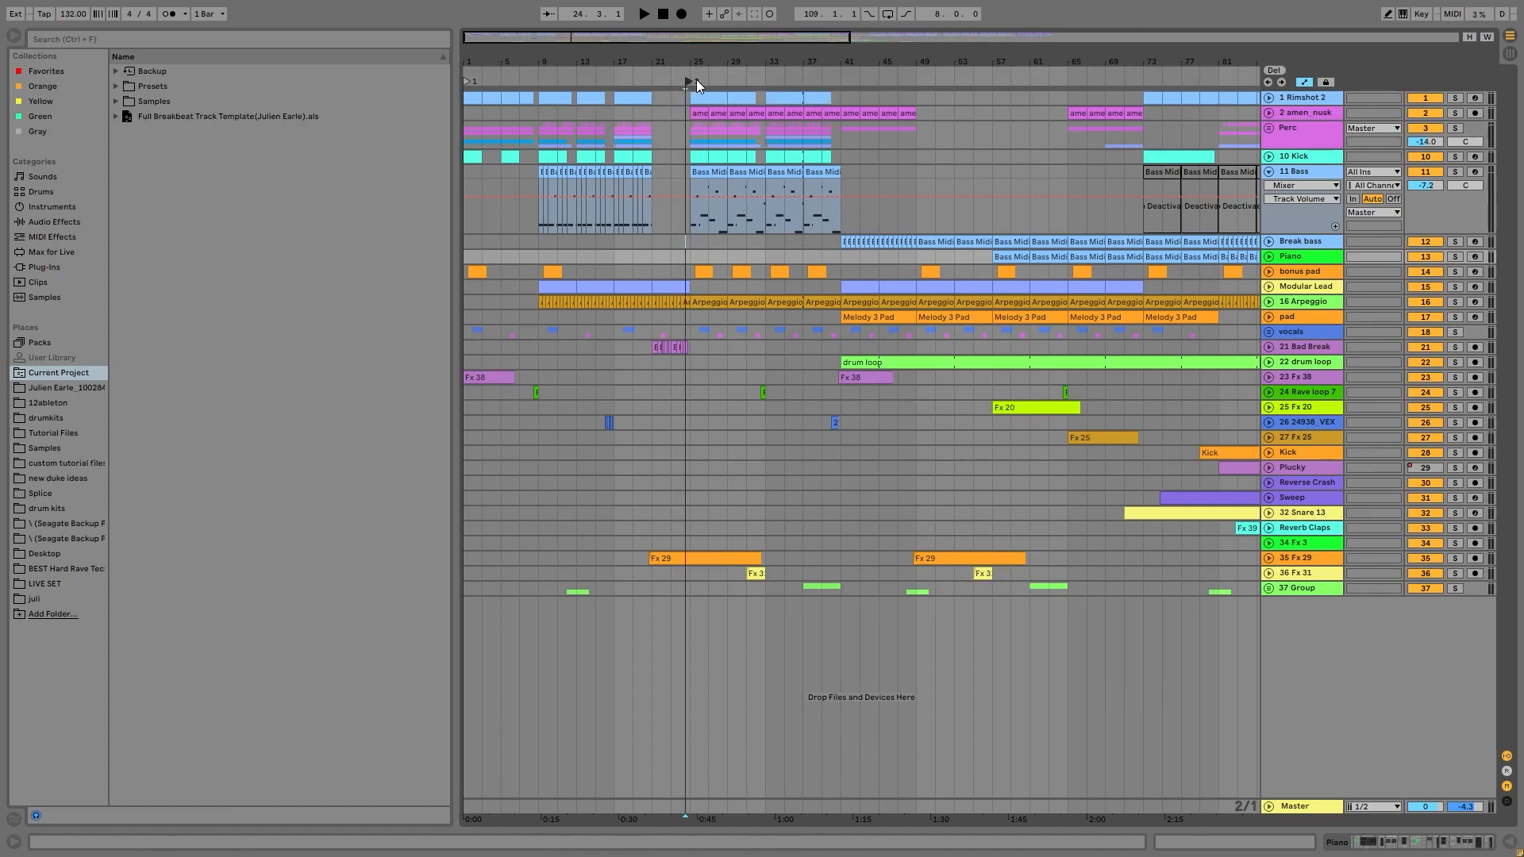
pyautogui.moveTo(684, 80); pyautogui.dragTo(690, 83)
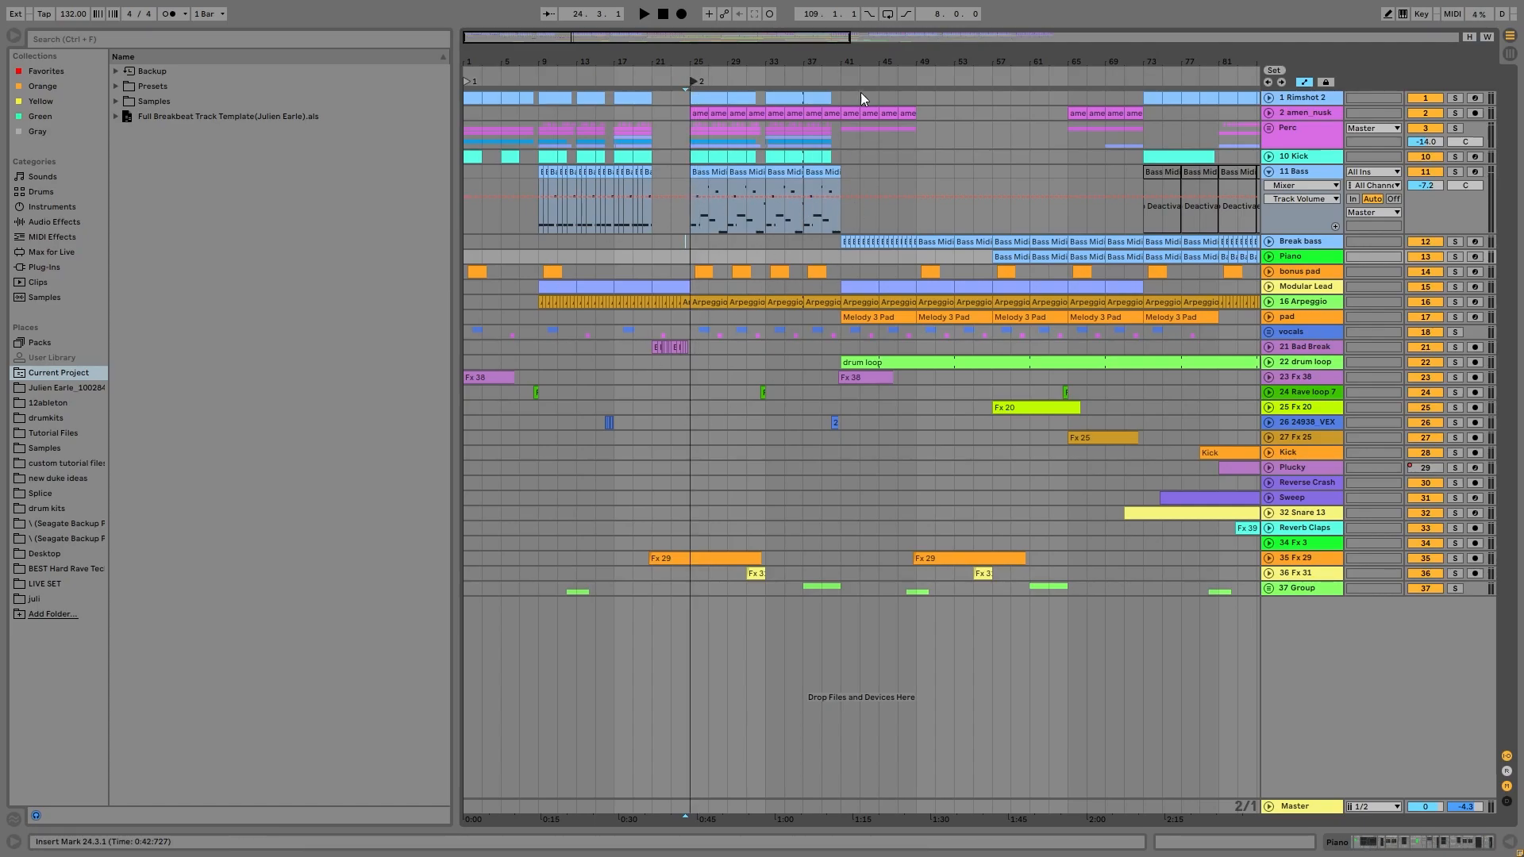
# - Play briefly from about bar 57, and add a third locator at bar 49
pyautogui.click(915, 139)
pyautogui.press('space')
pyautogui.click(989, 138)
pyautogui.press('space')
pyautogui.click(918, 86)
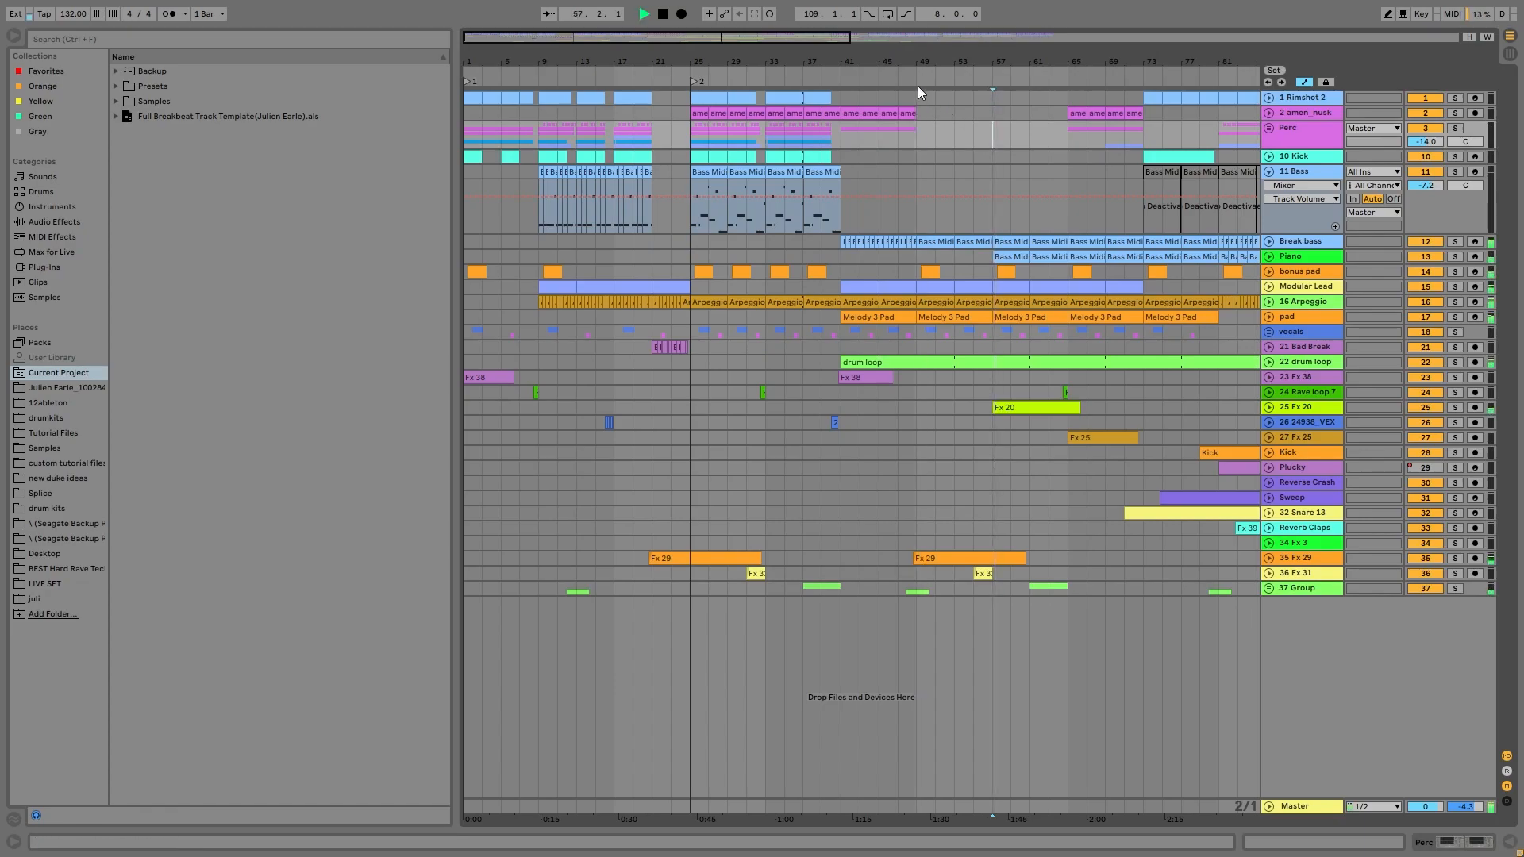
pyautogui.rightClick(918, 79)
pyautogui.click(945, 113)
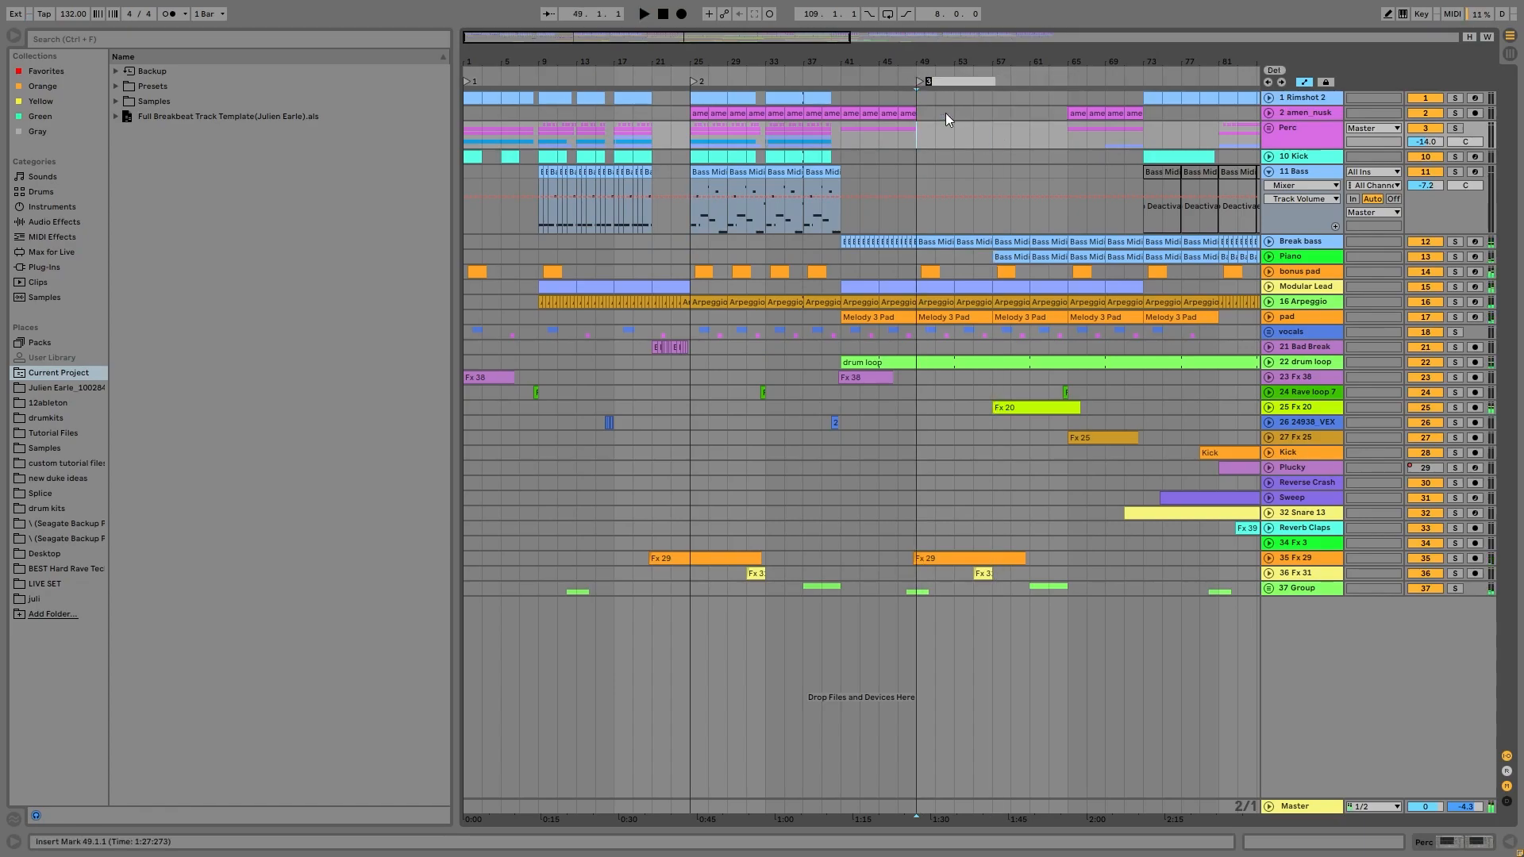
# - Play the middle of the arrangement from about bar 83 and bar 57, with the start point set at bar 65
pyautogui.hscroll(6, 992, 135)
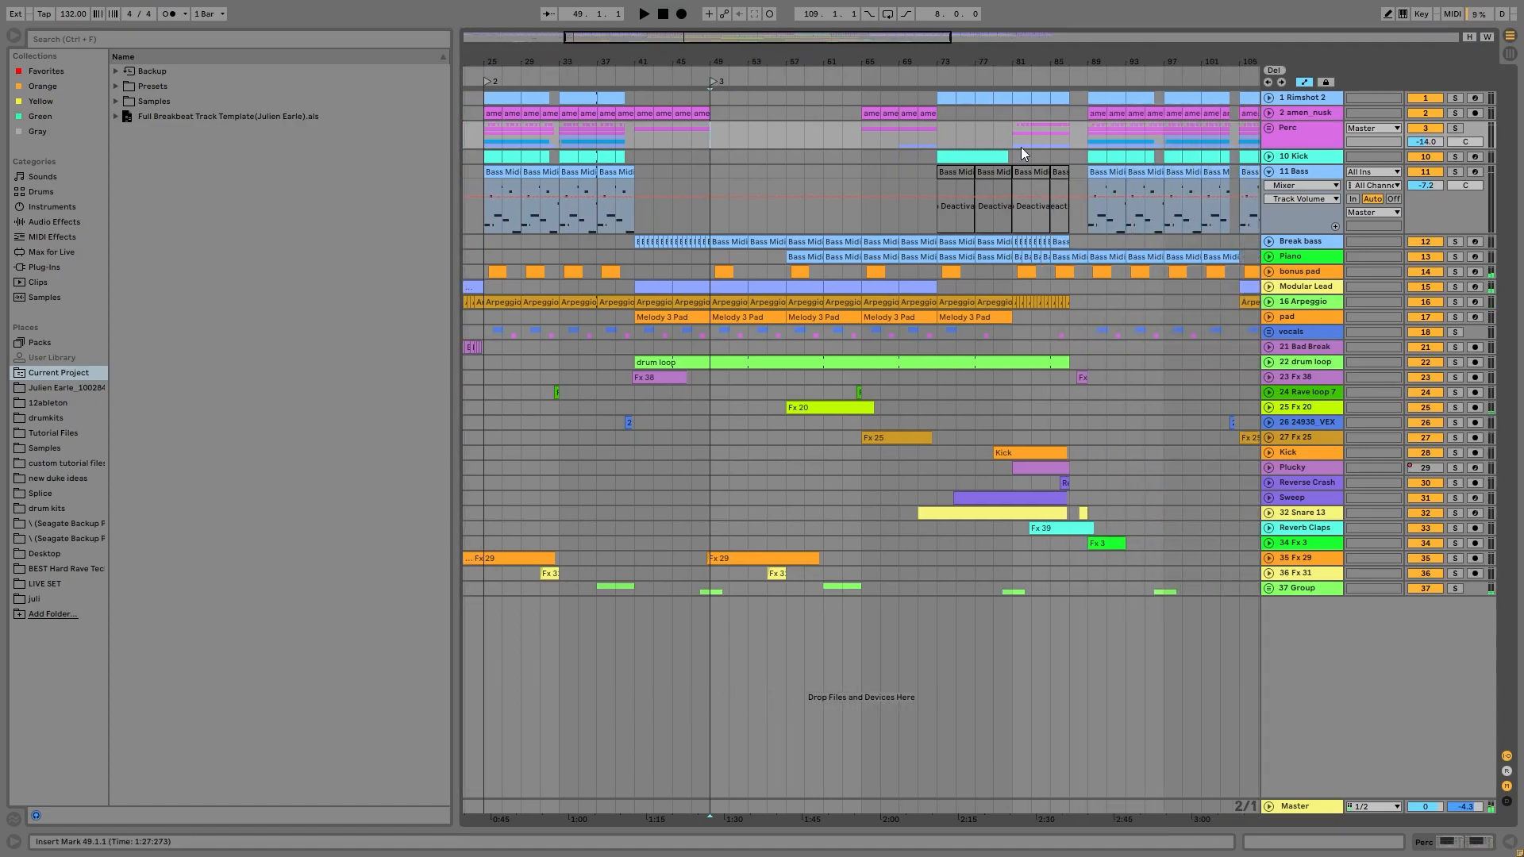
pyautogui.click(954, 131)
pyautogui.press('space')
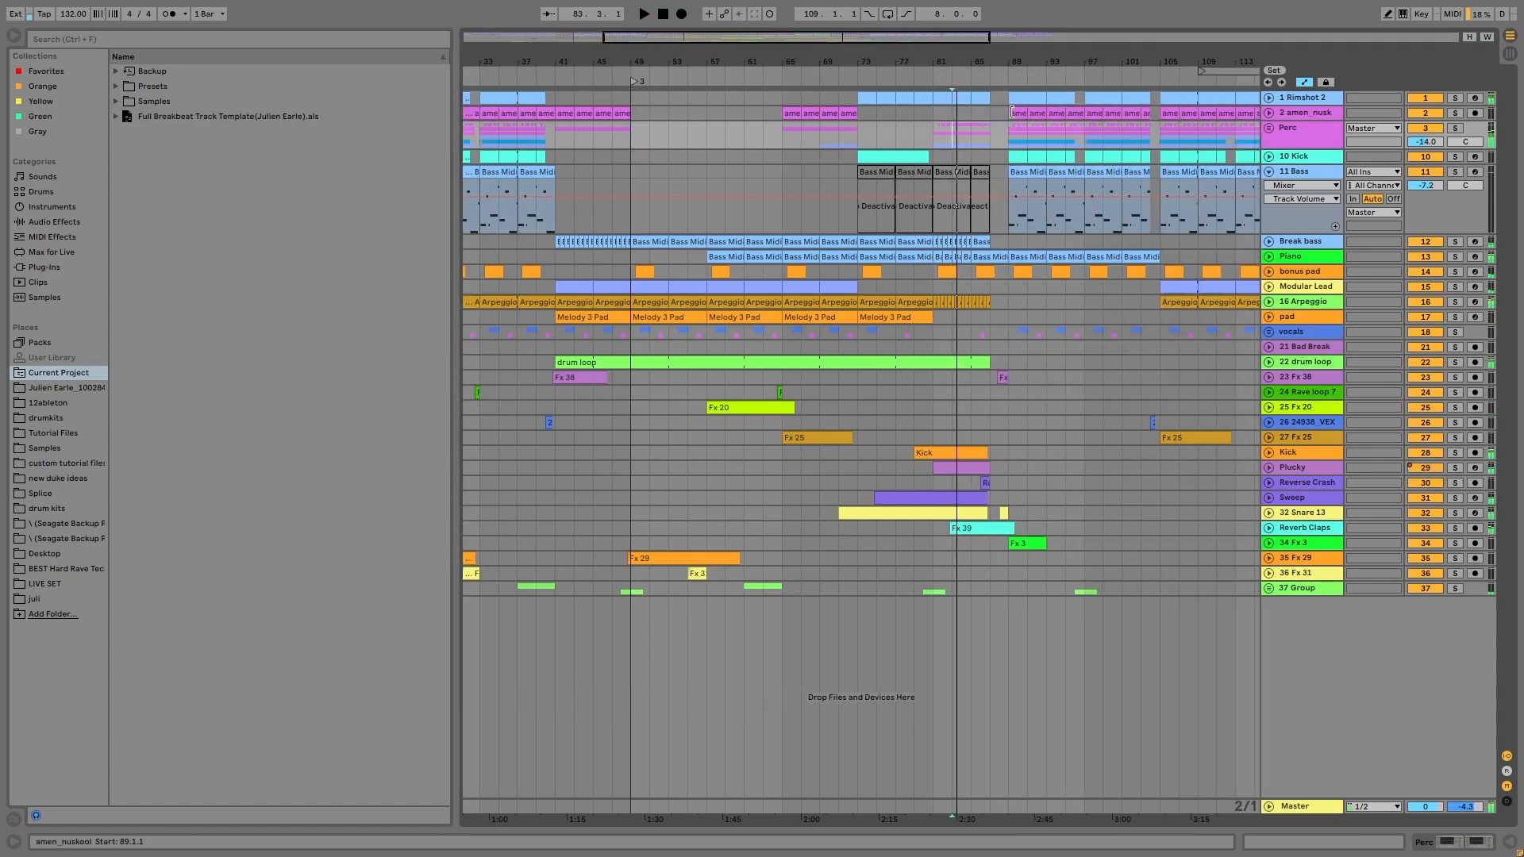
pyautogui.click(714, 154)
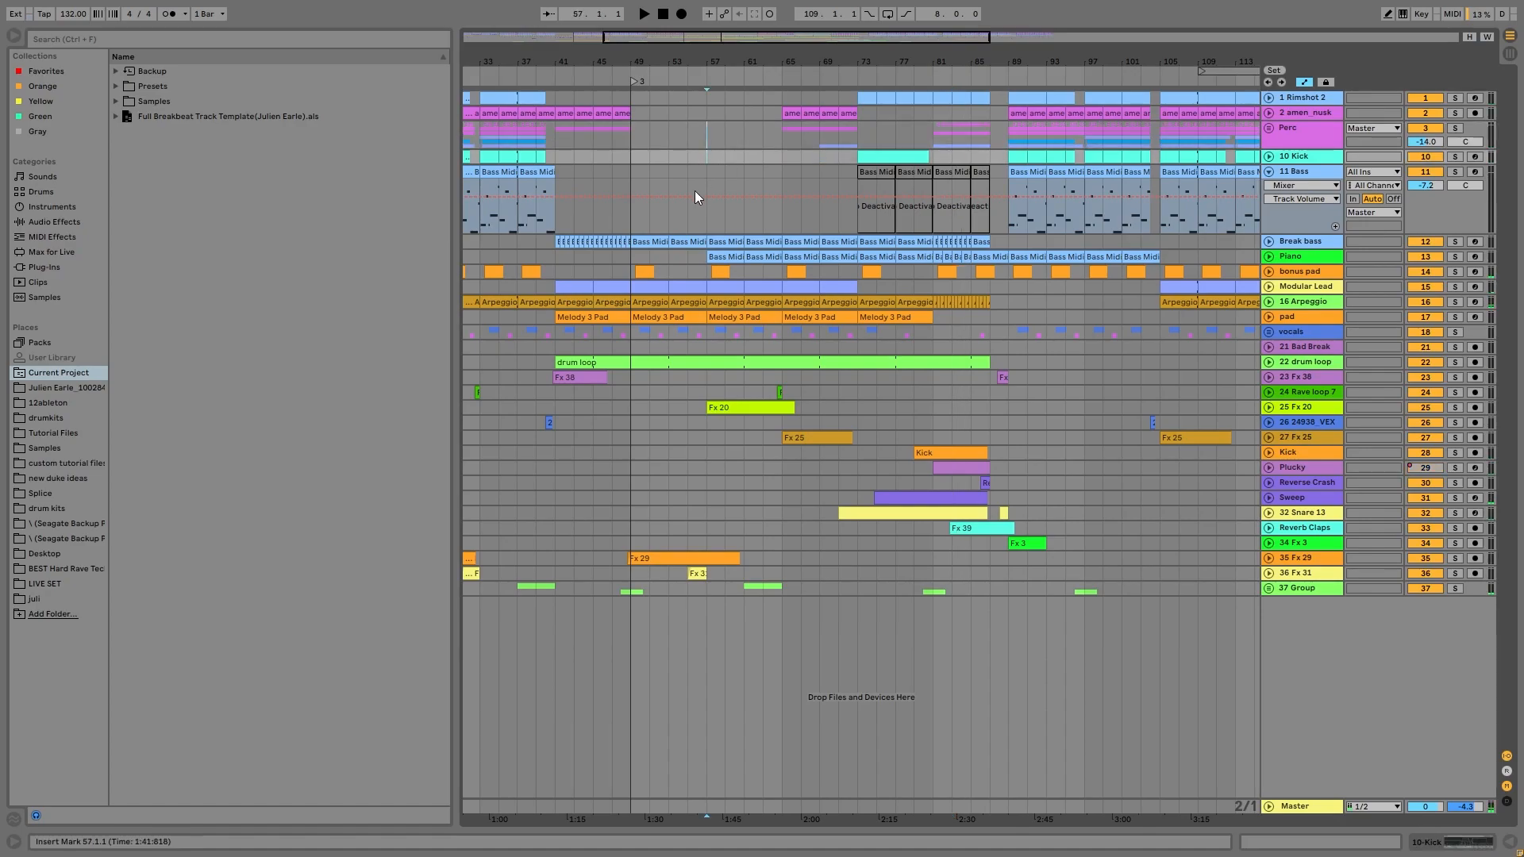
pyautogui.press('space')
pyautogui.press('-')
pyautogui.press('-')
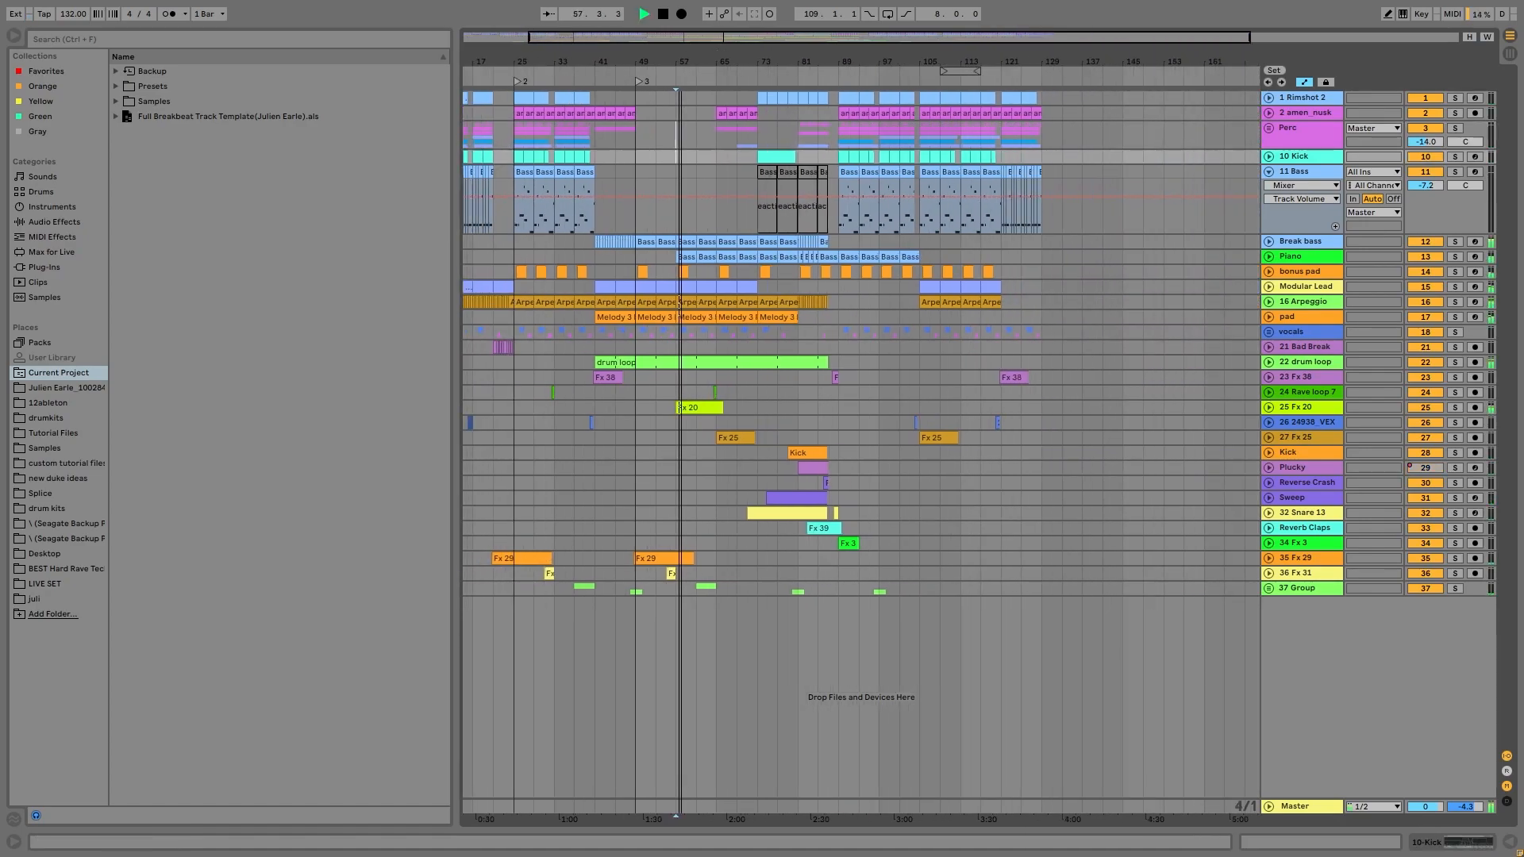
pyautogui.click(704, 157)
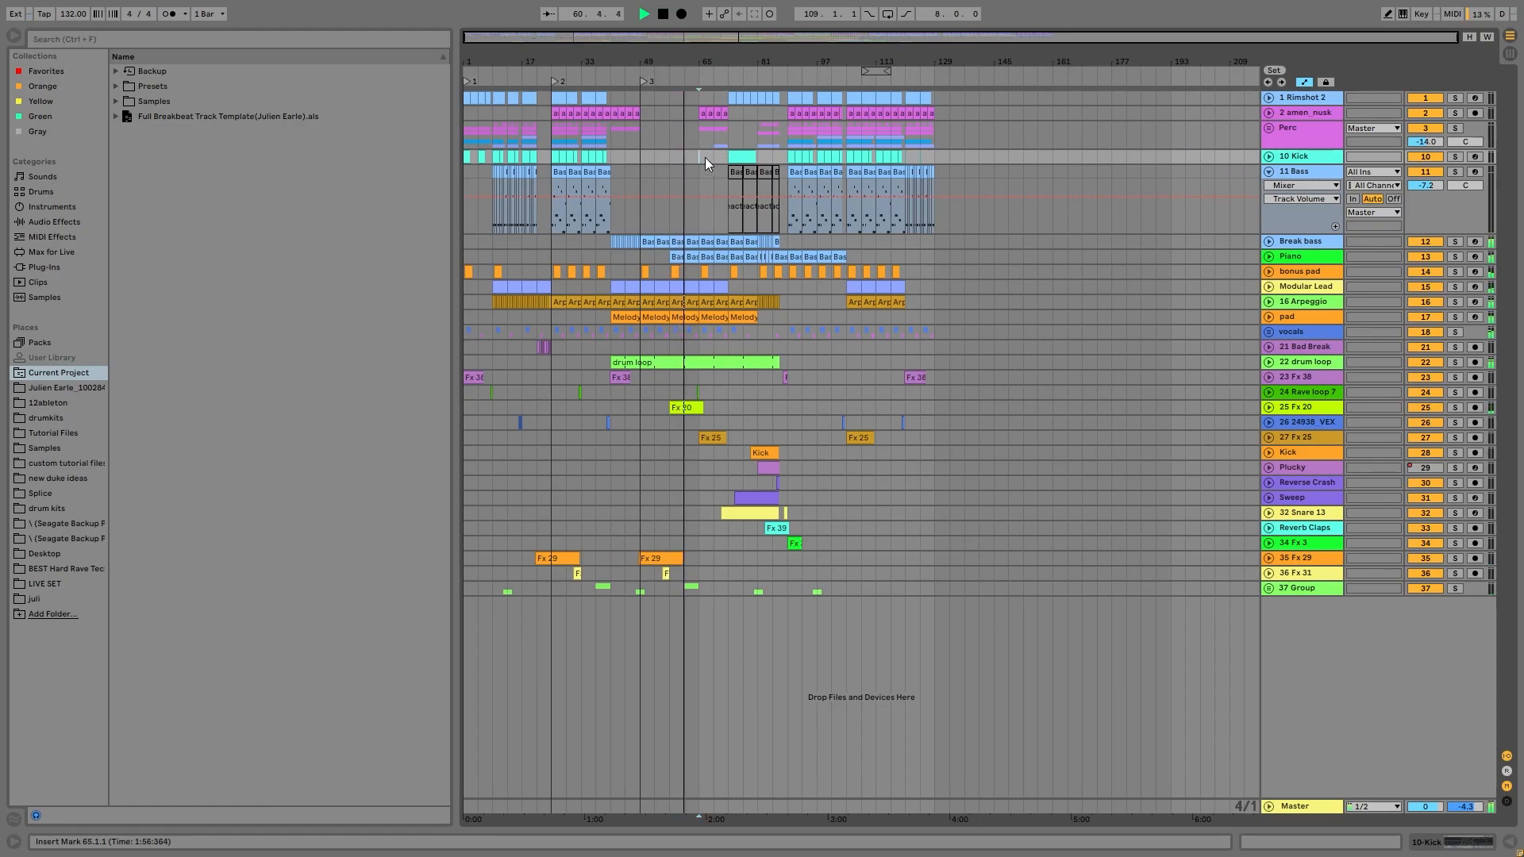
pyautogui.press('space')
pyautogui.press('space')
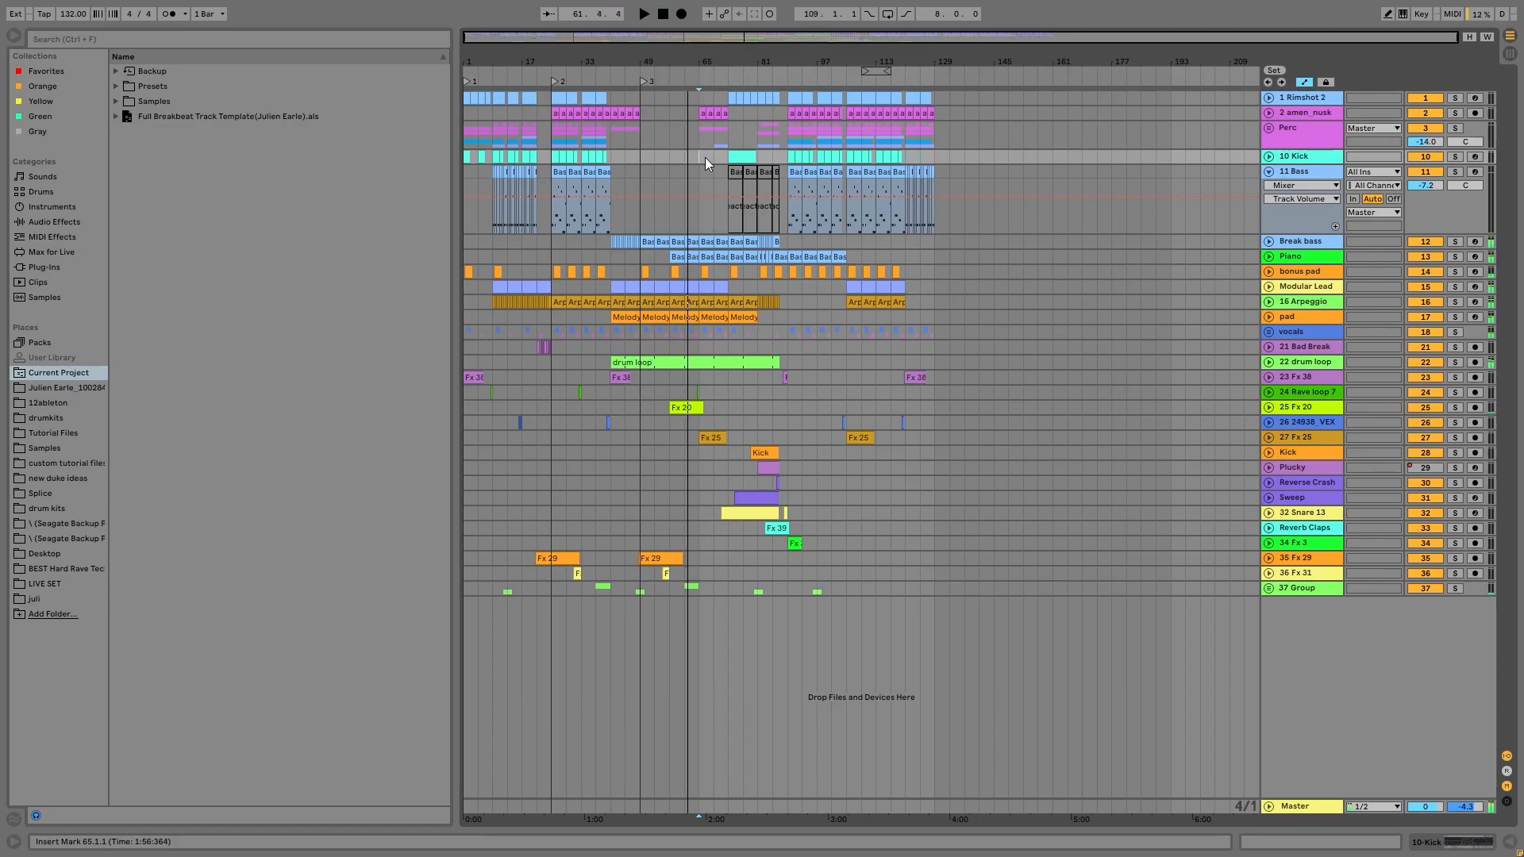
# - Play from bar 81 into the next section and place a fourth locator at bar 89
pyautogui.click(759, 136)
pyautogui.press('space')
pyautogui.moveTo(758, 58); pyautogui.dragTo(826, 100)
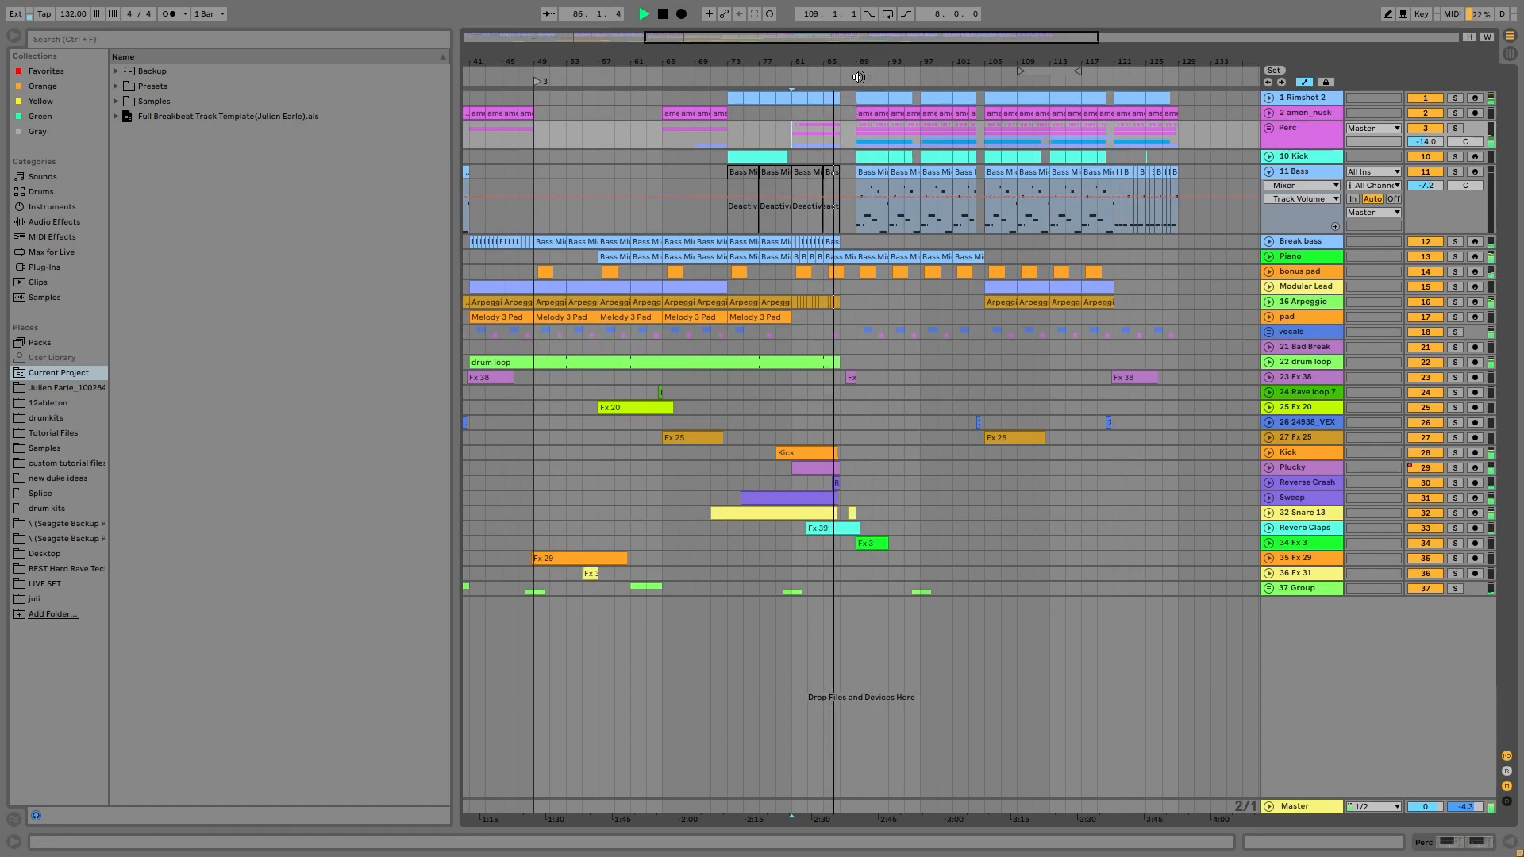
pyautogui.rightClick(857, 79)
pyautogui.click(952, 116)
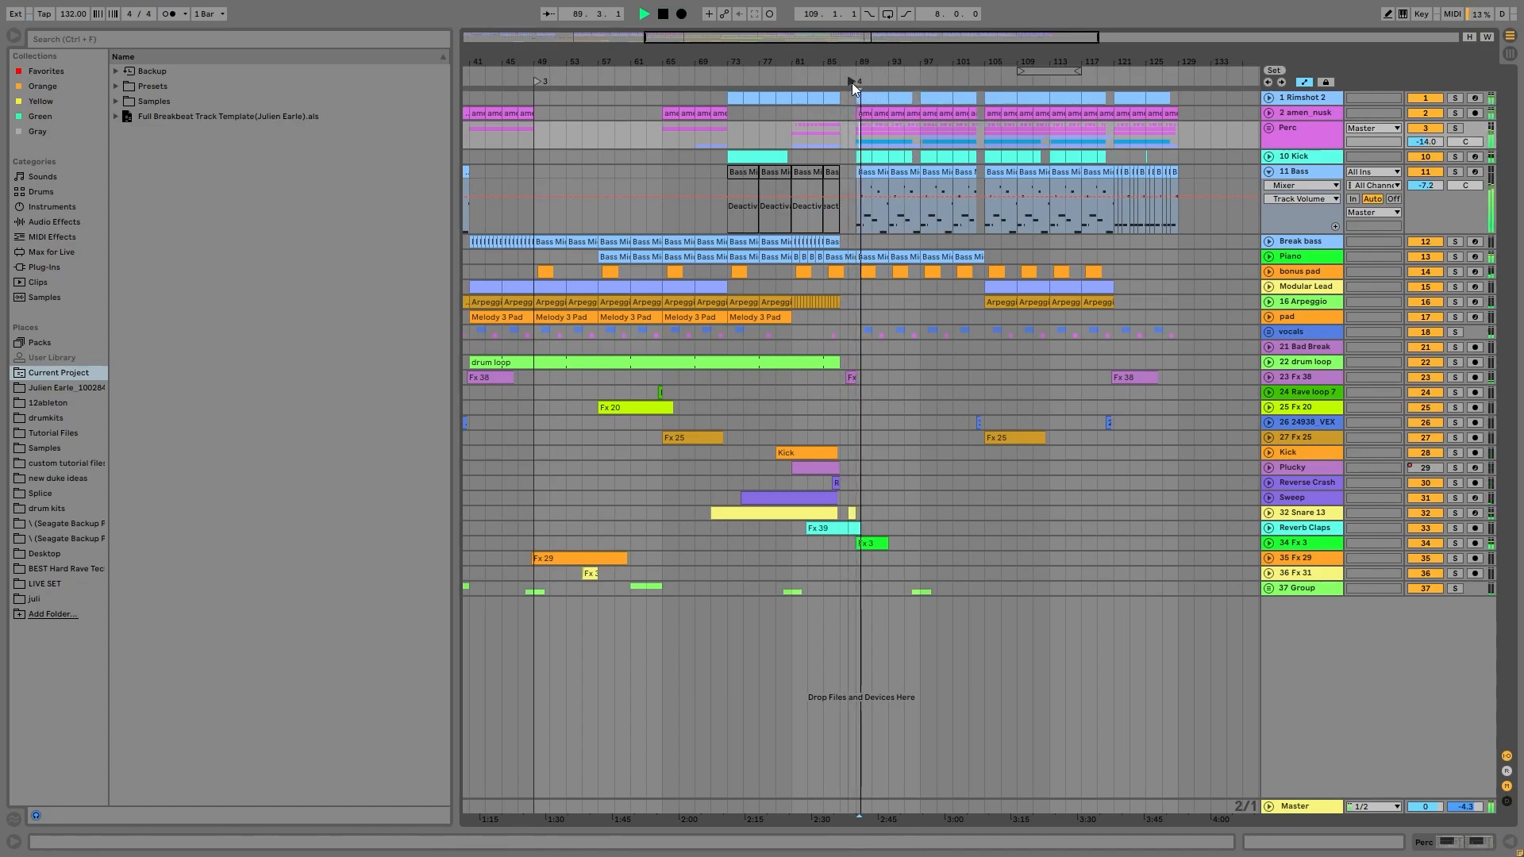
pyautogui.press('space')
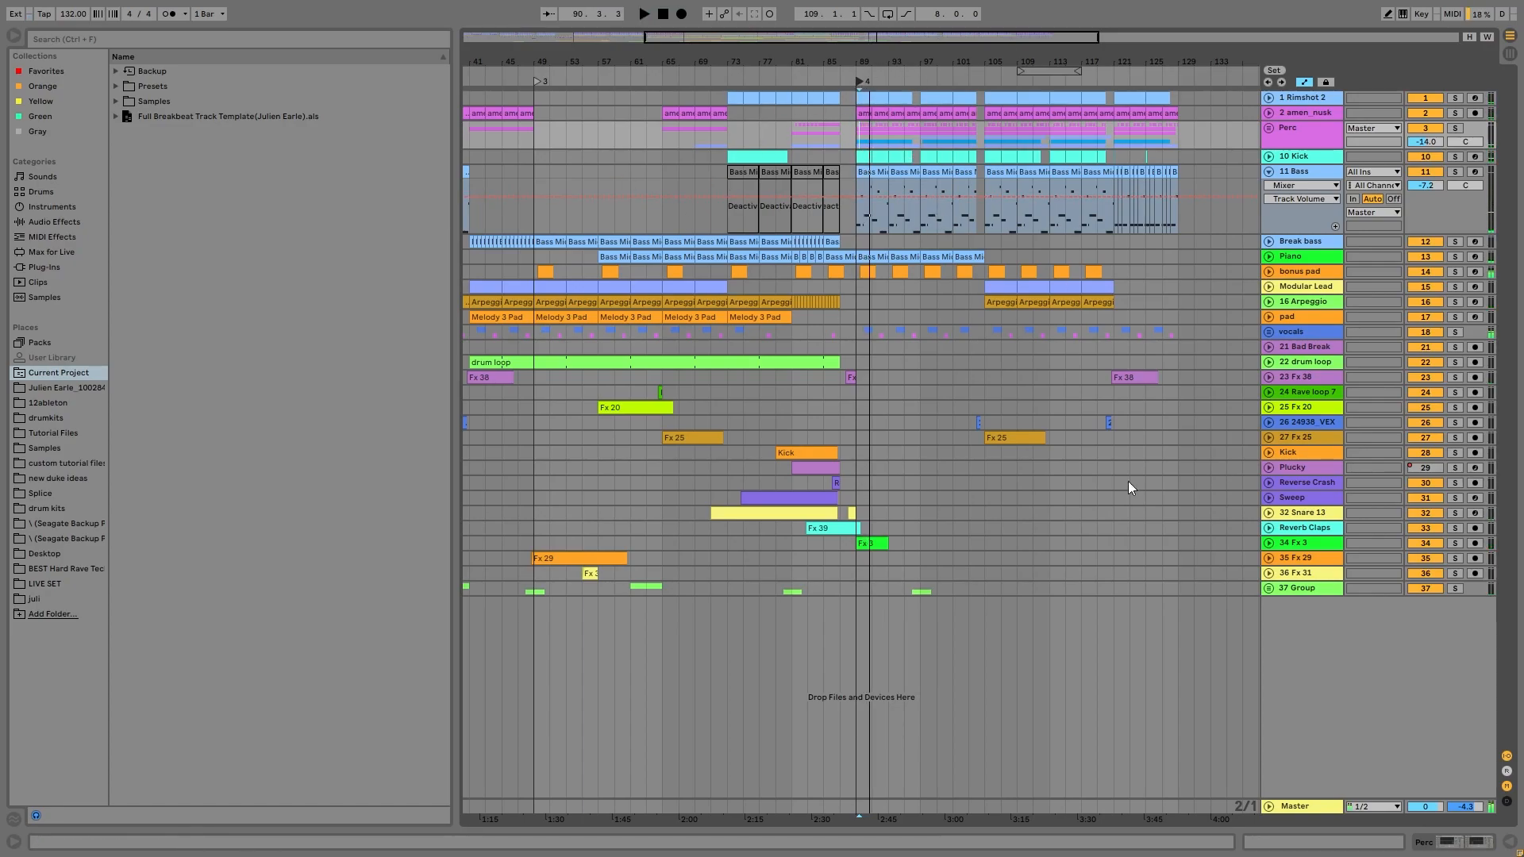
# - Play from shortly before bar 121 and place a fifth locator at about bar 121
pyautogui.click(1099, 137)
pyautogui.press('space')
pyautogui.press('space')
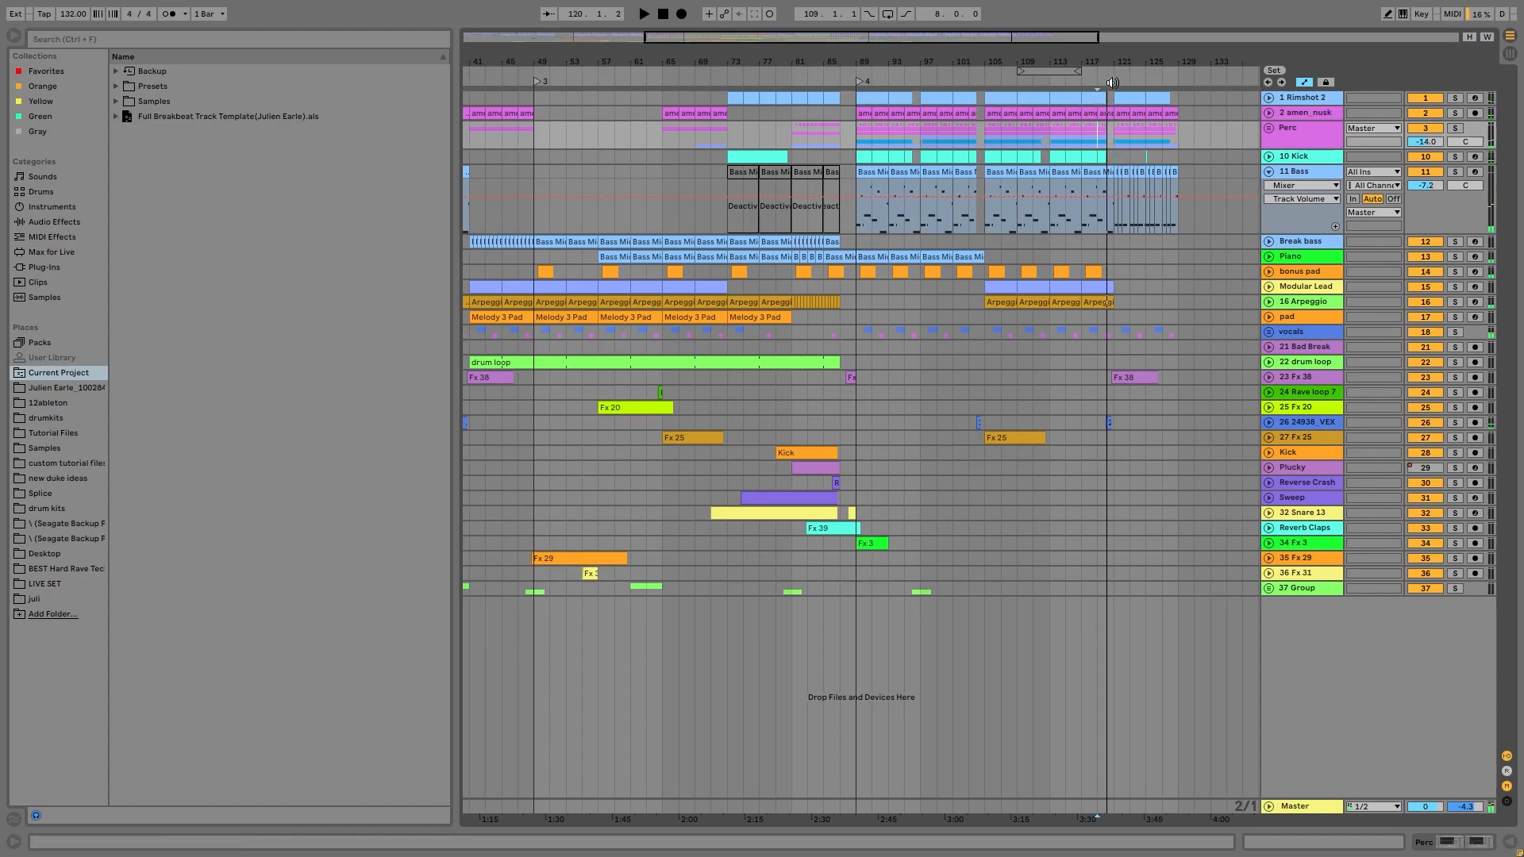
pyautogui.rightClick(1112, 83)
pyautogui.click(1143, 123)
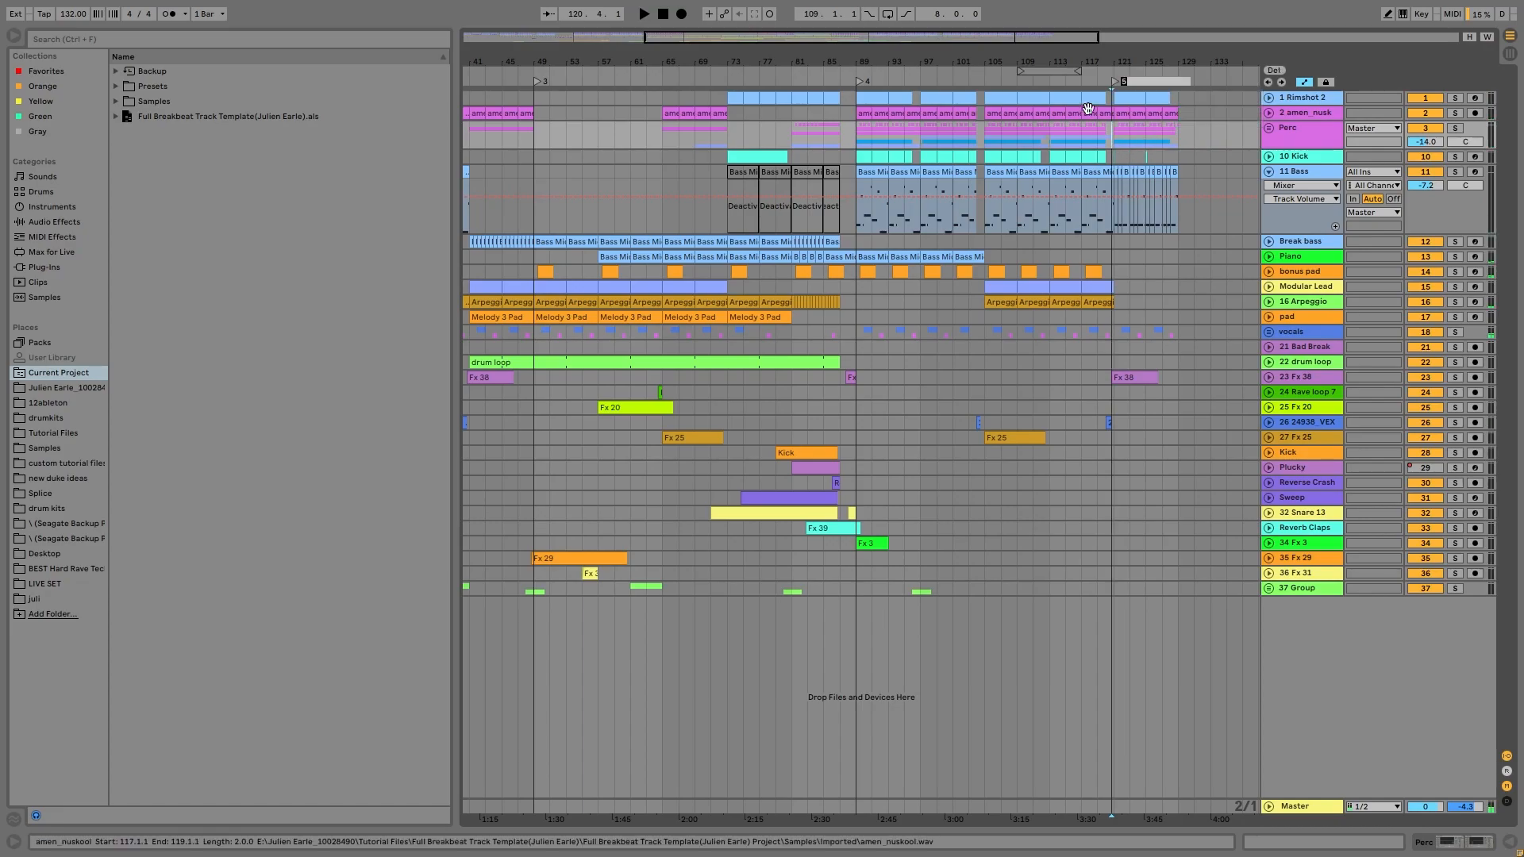
pyautogui.moveTo(1114, 83); pyautogui.dragTo(1134, 9)
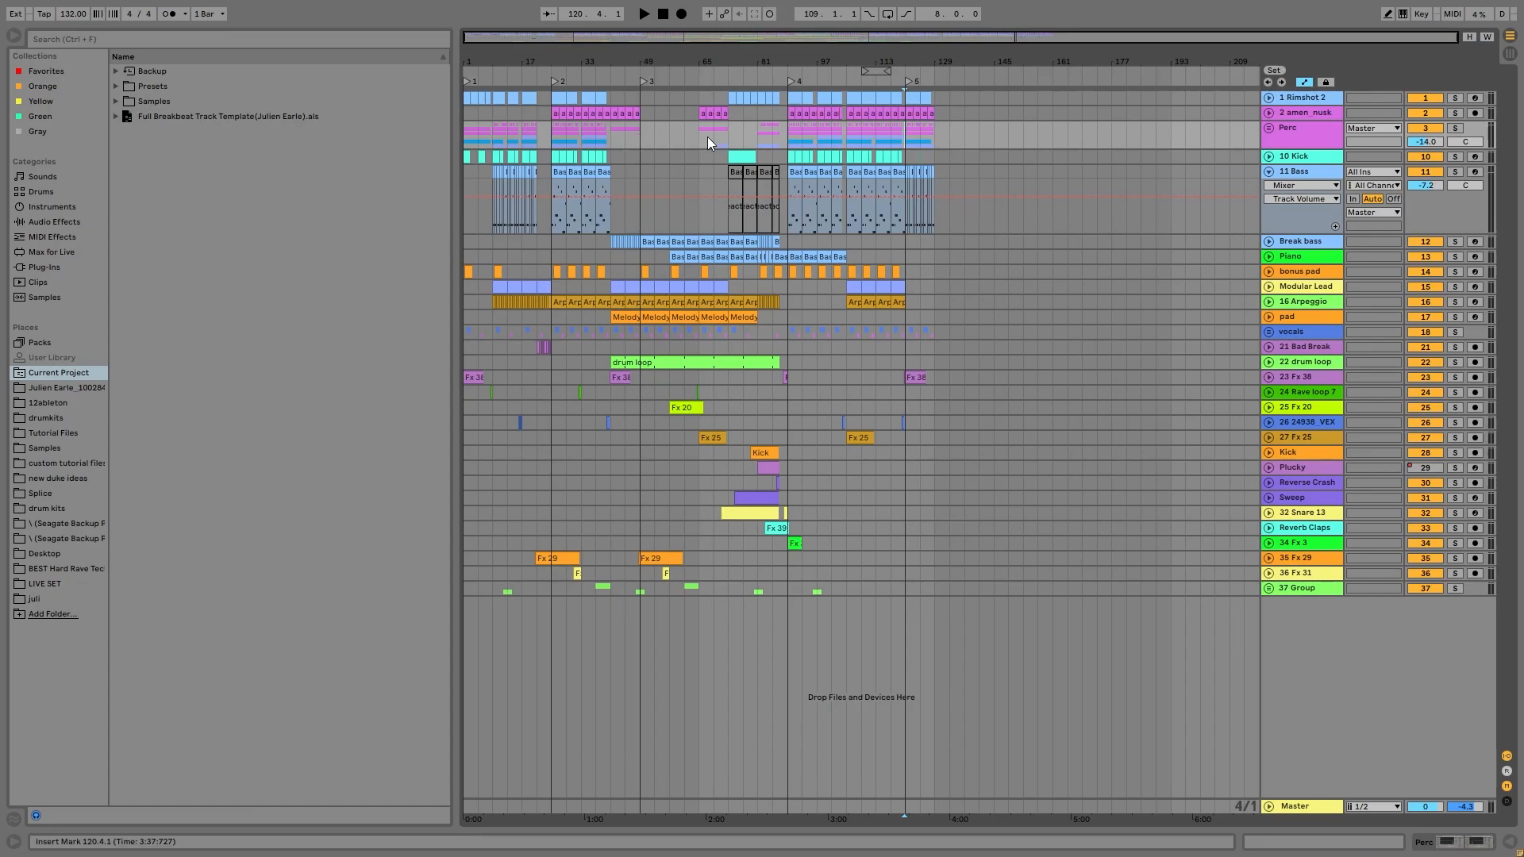
# - Highlight each section between the locators on the Perc track: bars 89–121, 25–49, 1–25, 121 to the end, and 49–89
pyautogui.moveTo(788, 136); pyautogui.dragTo(901, 149)
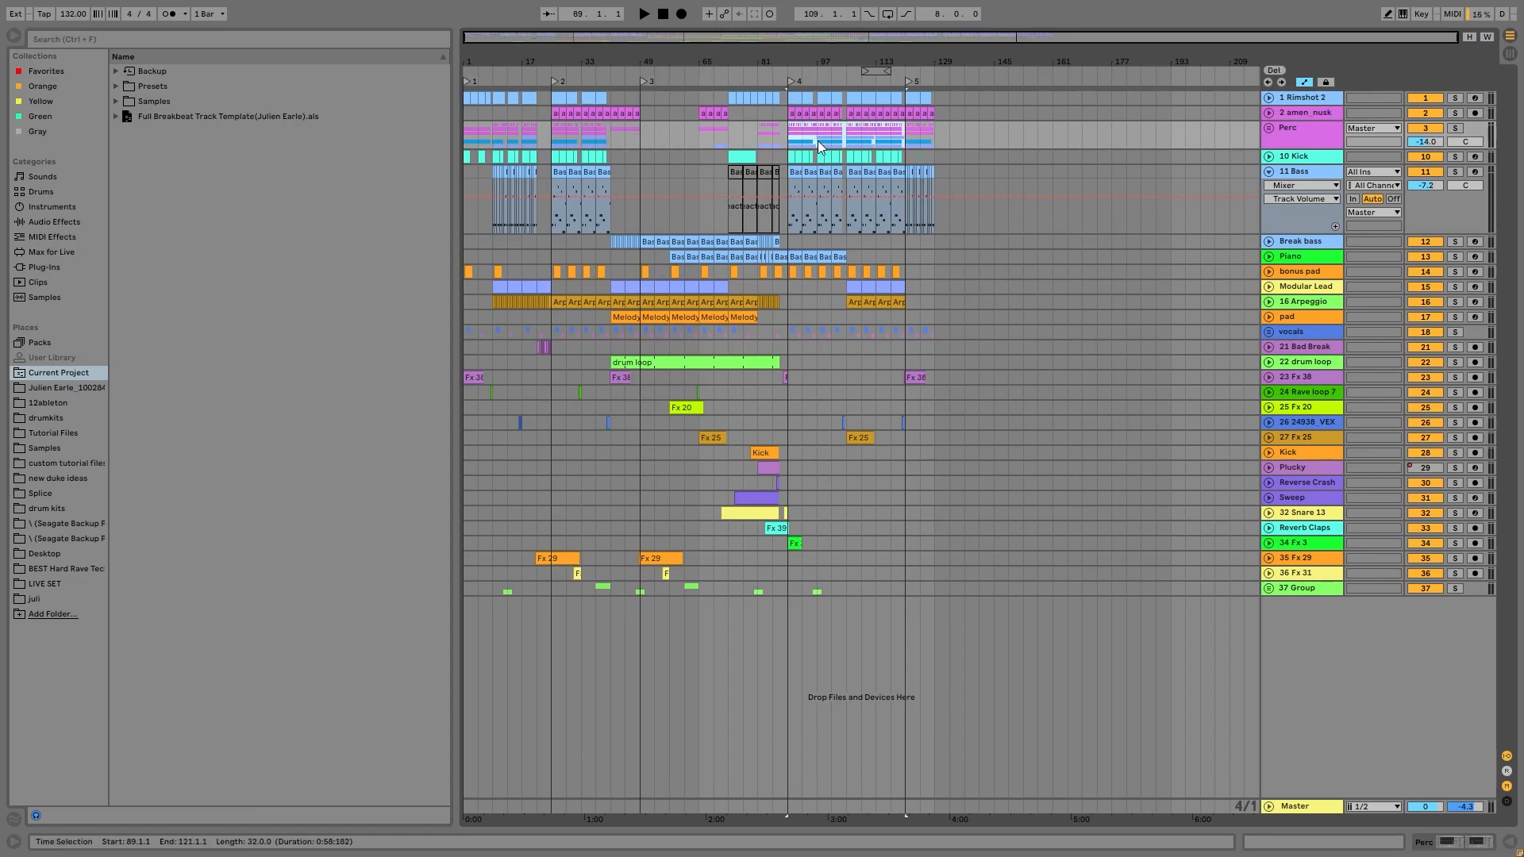
pyautogui.moveTo(557, 122); pyautogui.dragTo(642, 131)
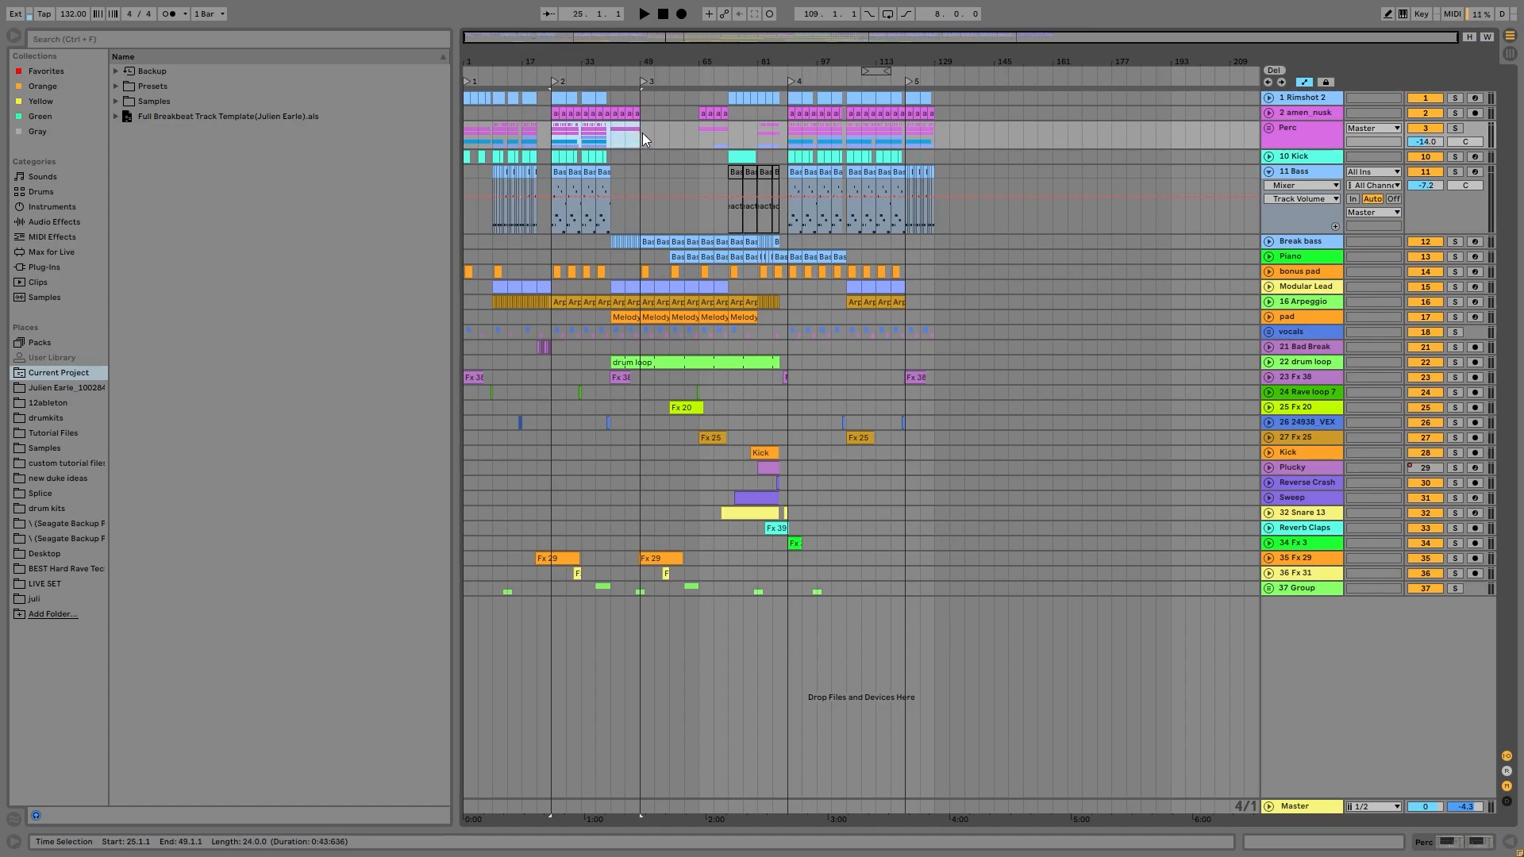
pyautogui.click(506, 132)
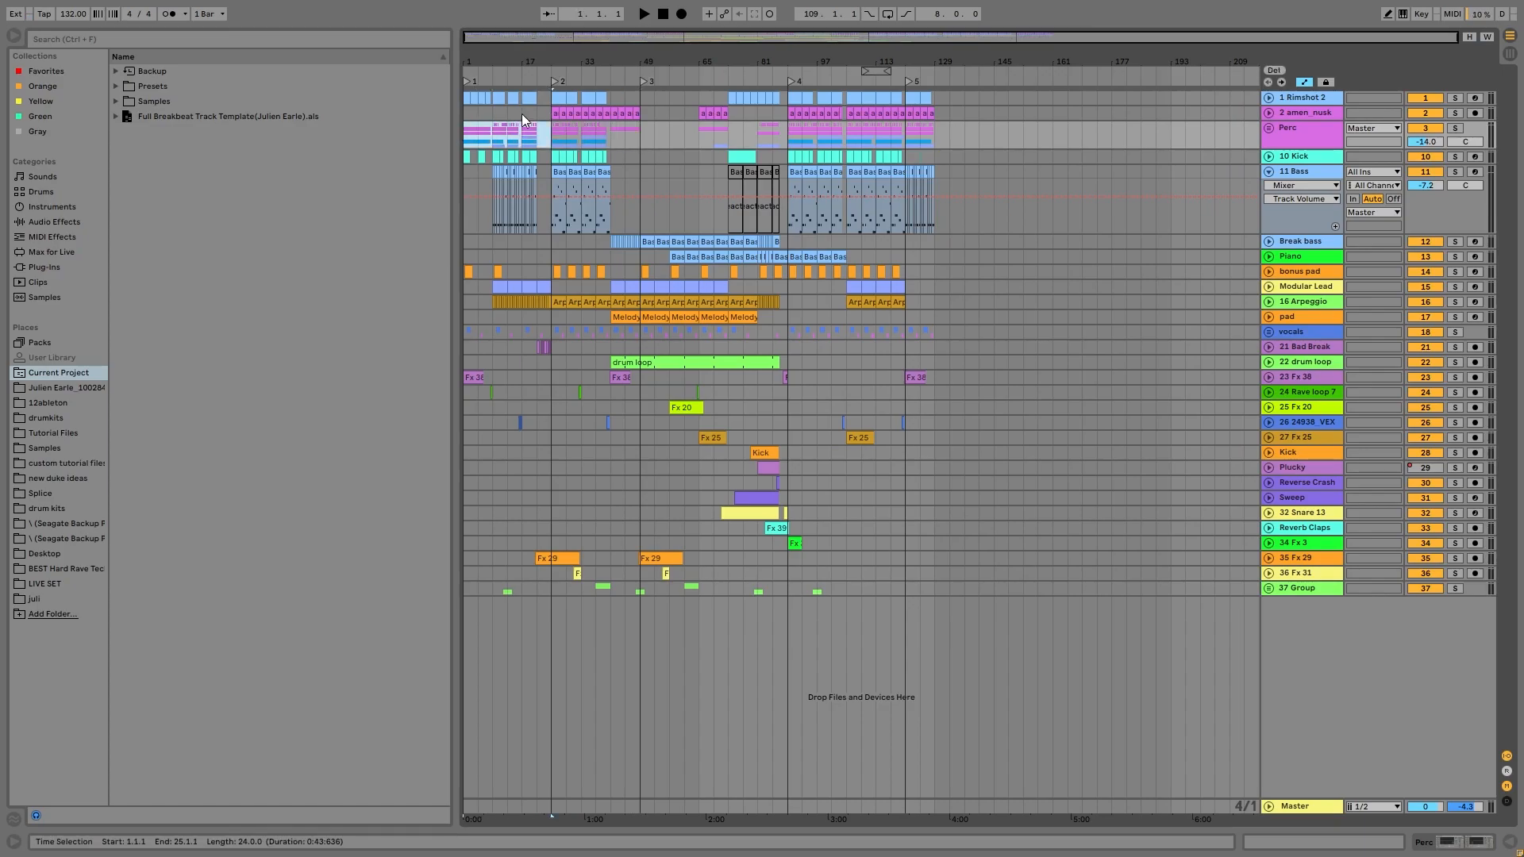
pyautogui.moveTo(906, 127); pyautogui.dragTo(935, 132)
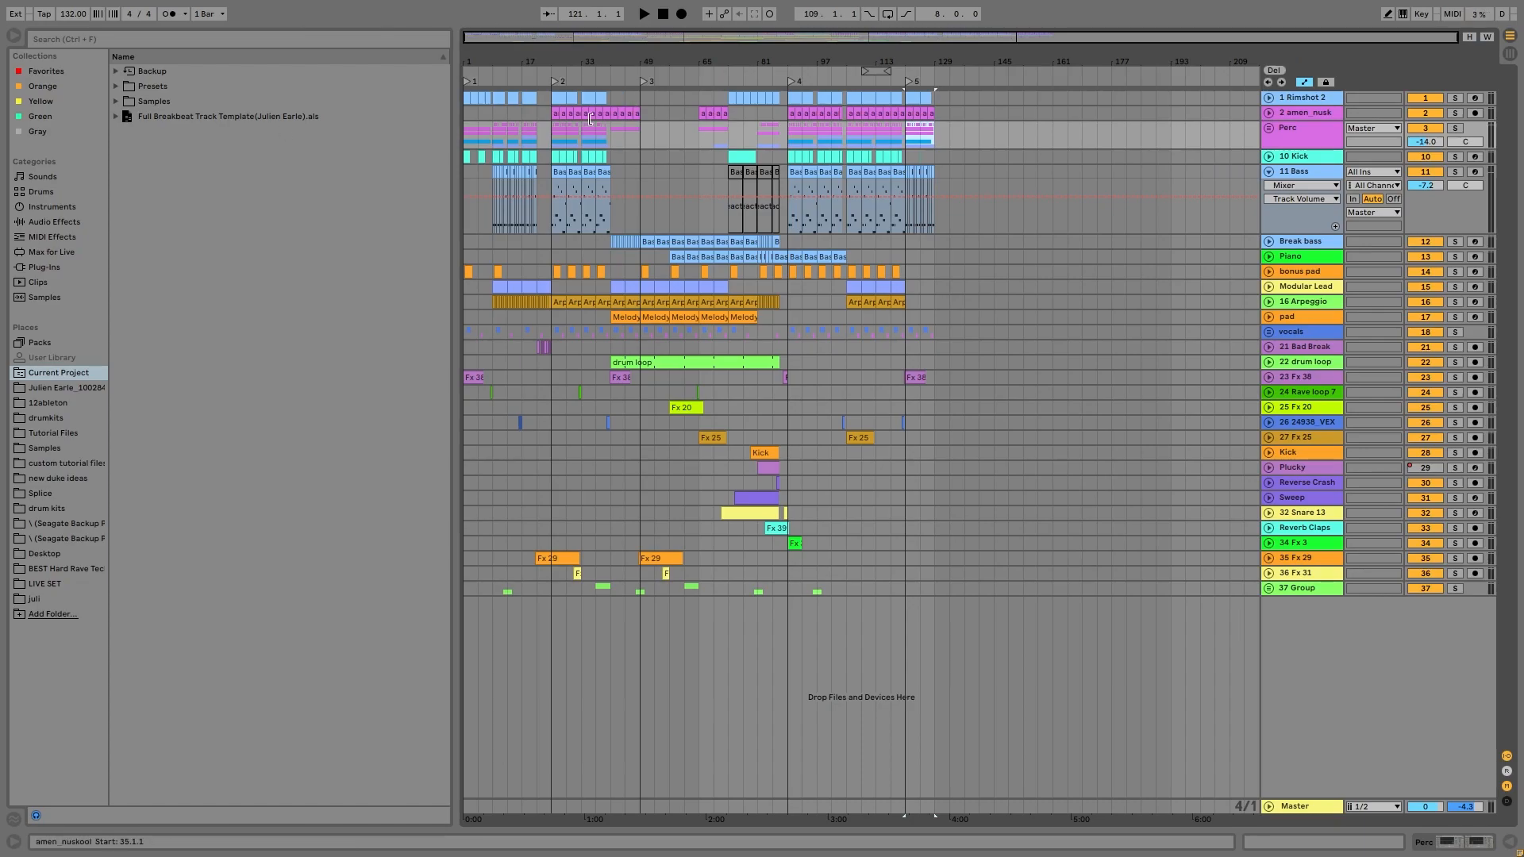
pyautogui.moveTo(779, 140); pyautogui.dragTo(650, 124)
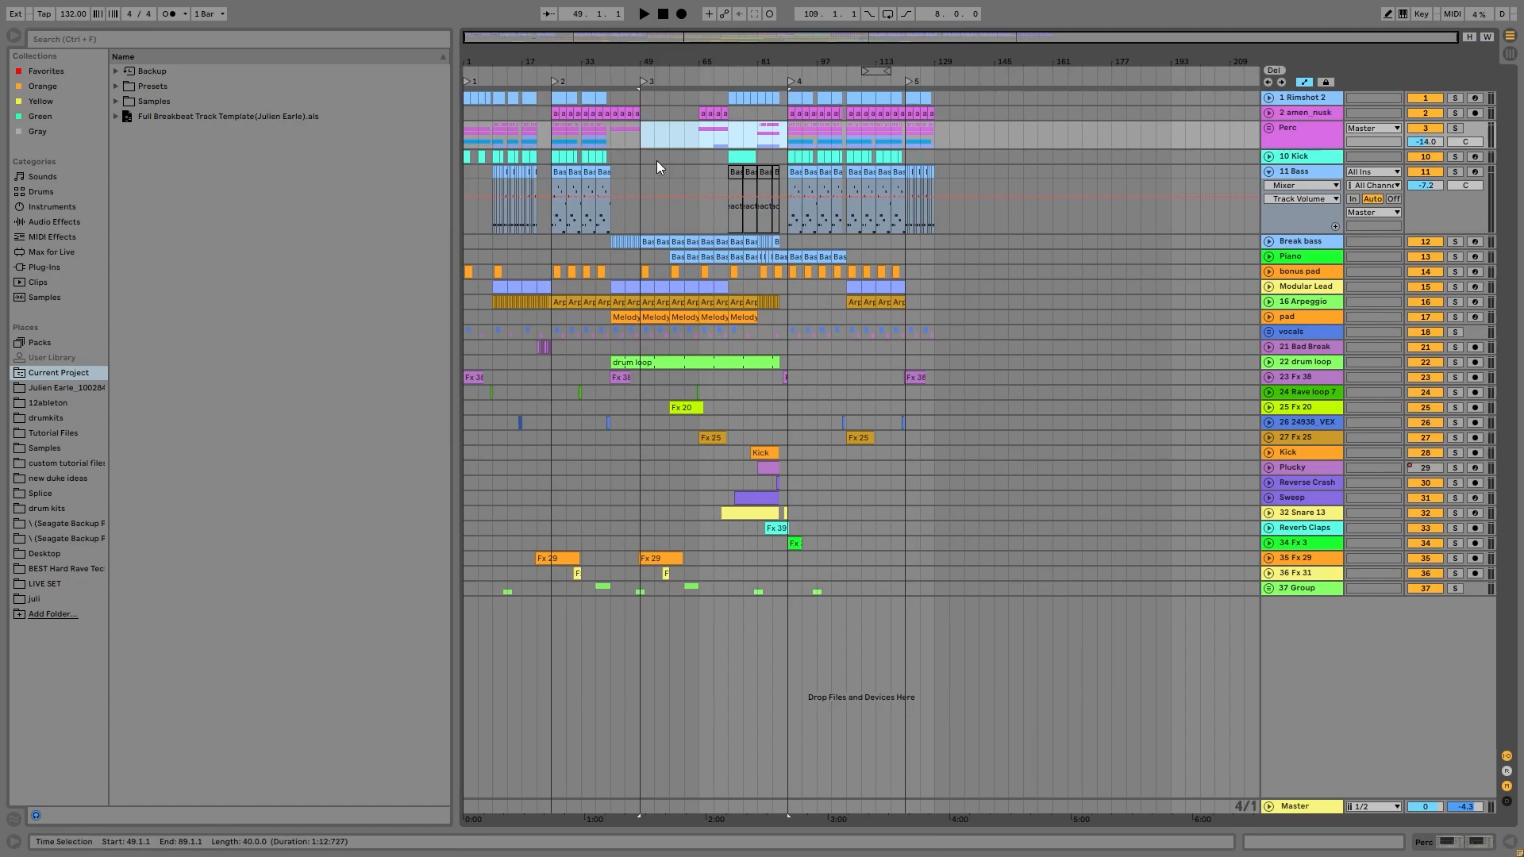
# - Play short passages from the second locator at bar 25 and the fourth at bar 89 to compare the sections
pyautogui.click(555, 144)
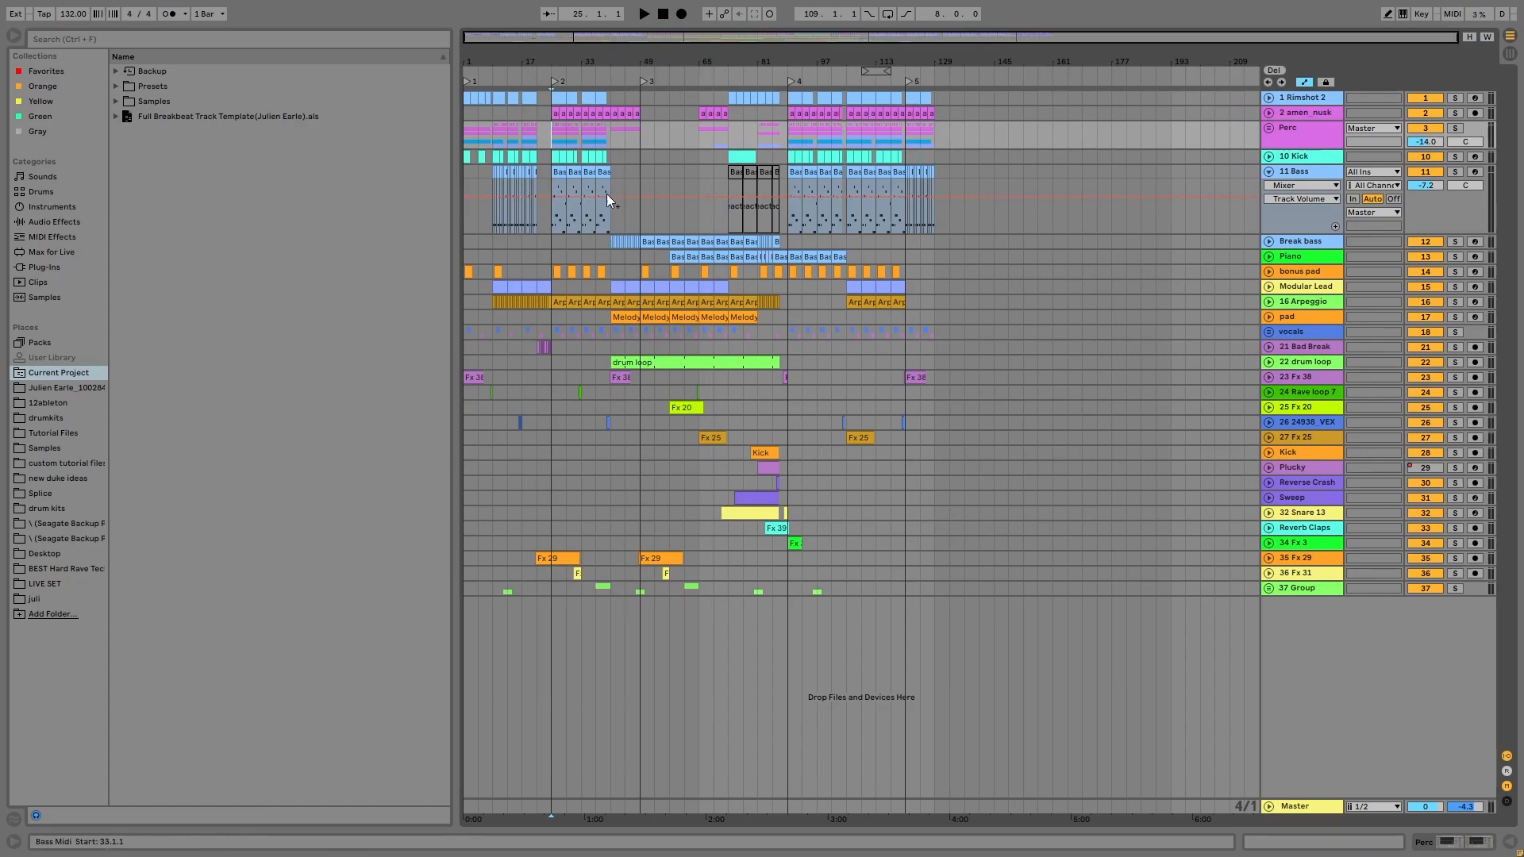
pyautogui.press('space')
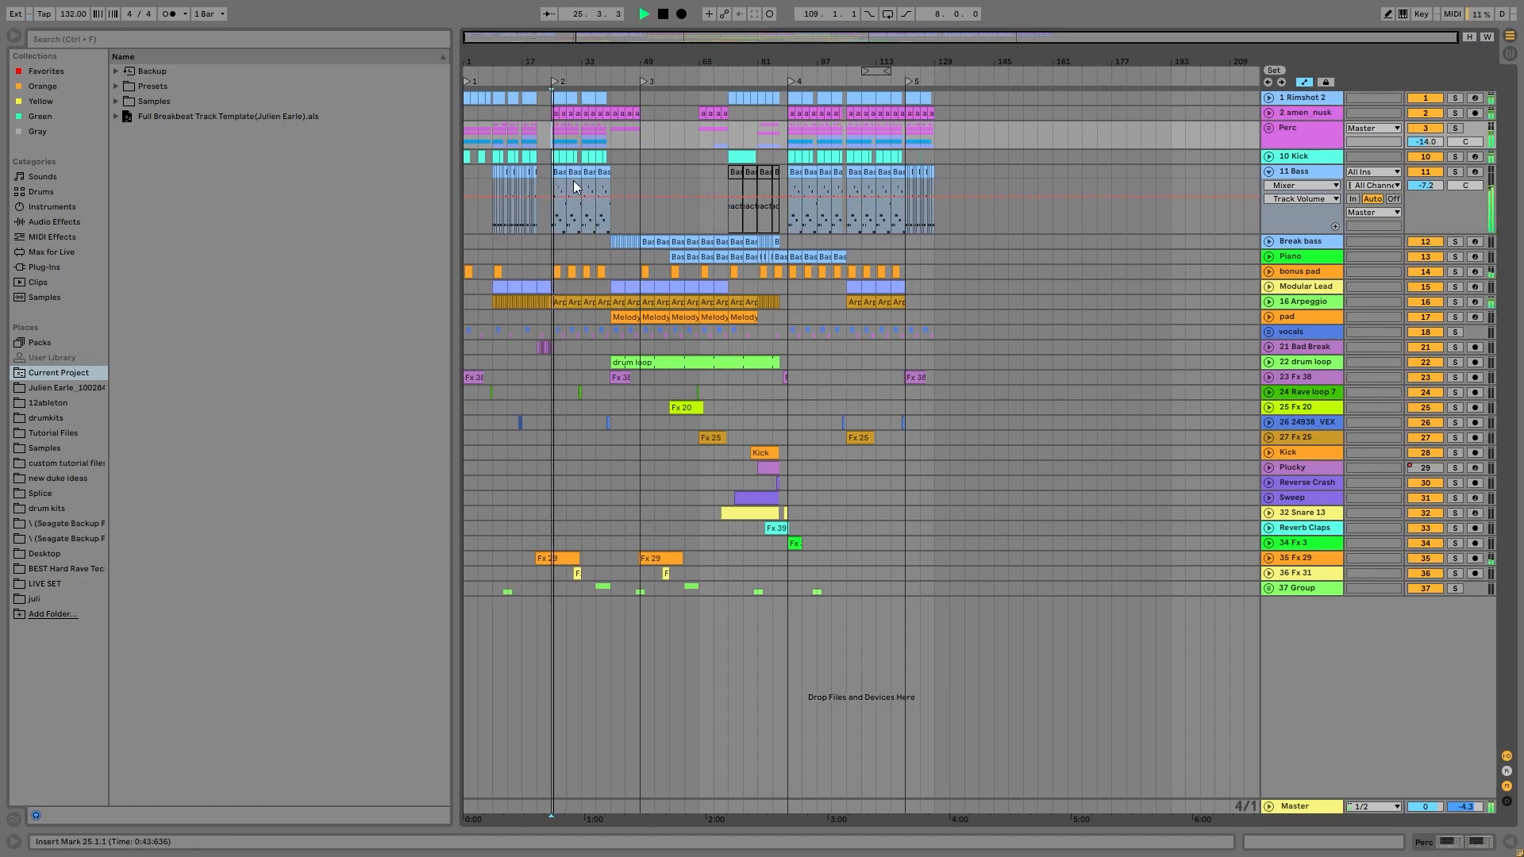
pyautogui.press('space')
pyautogui.click(789, 127)
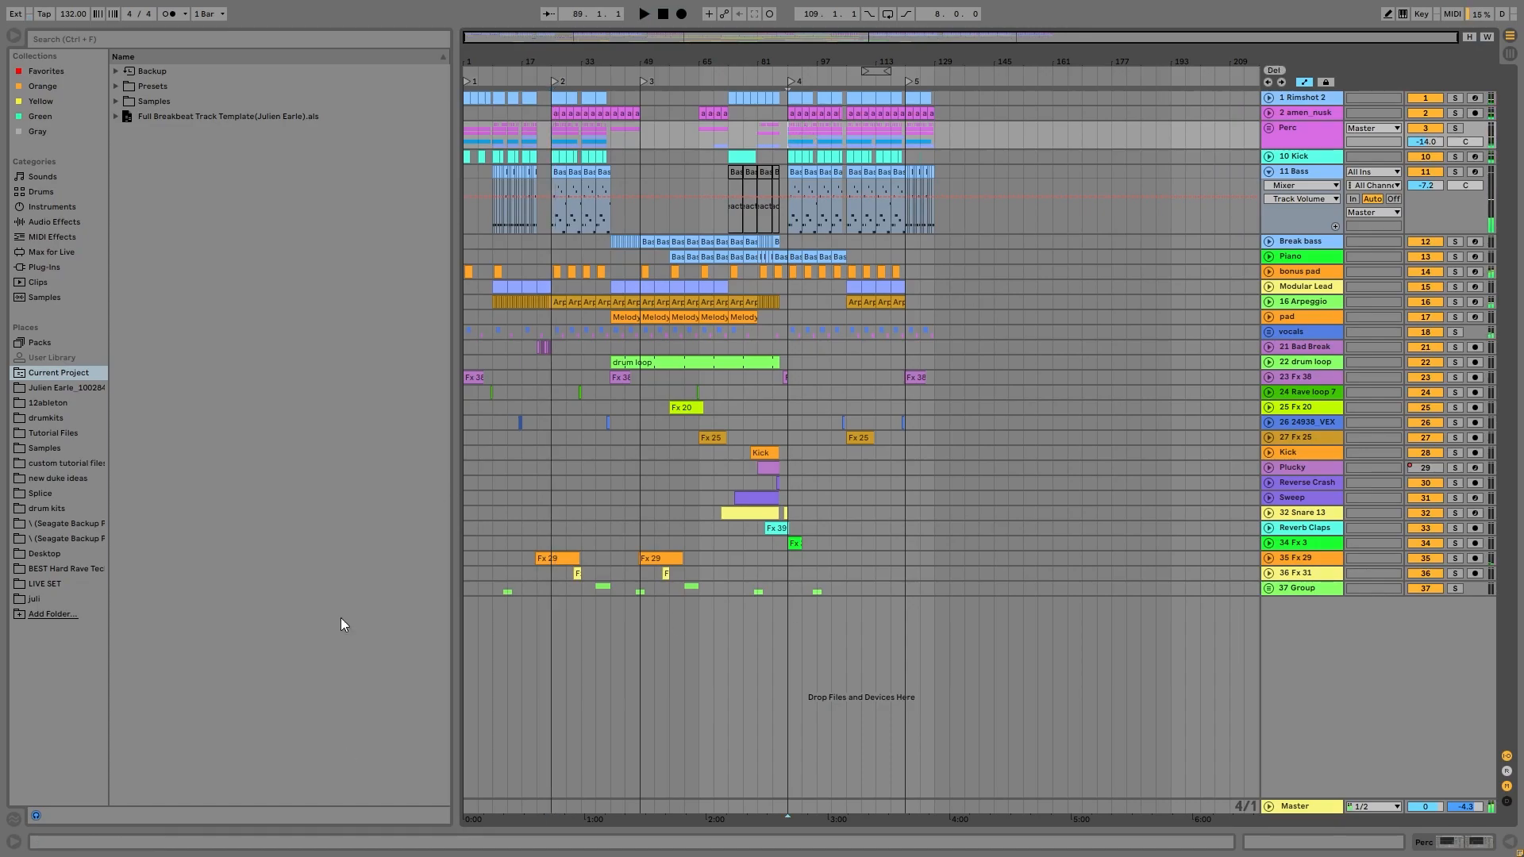
pyautogui.press('space')
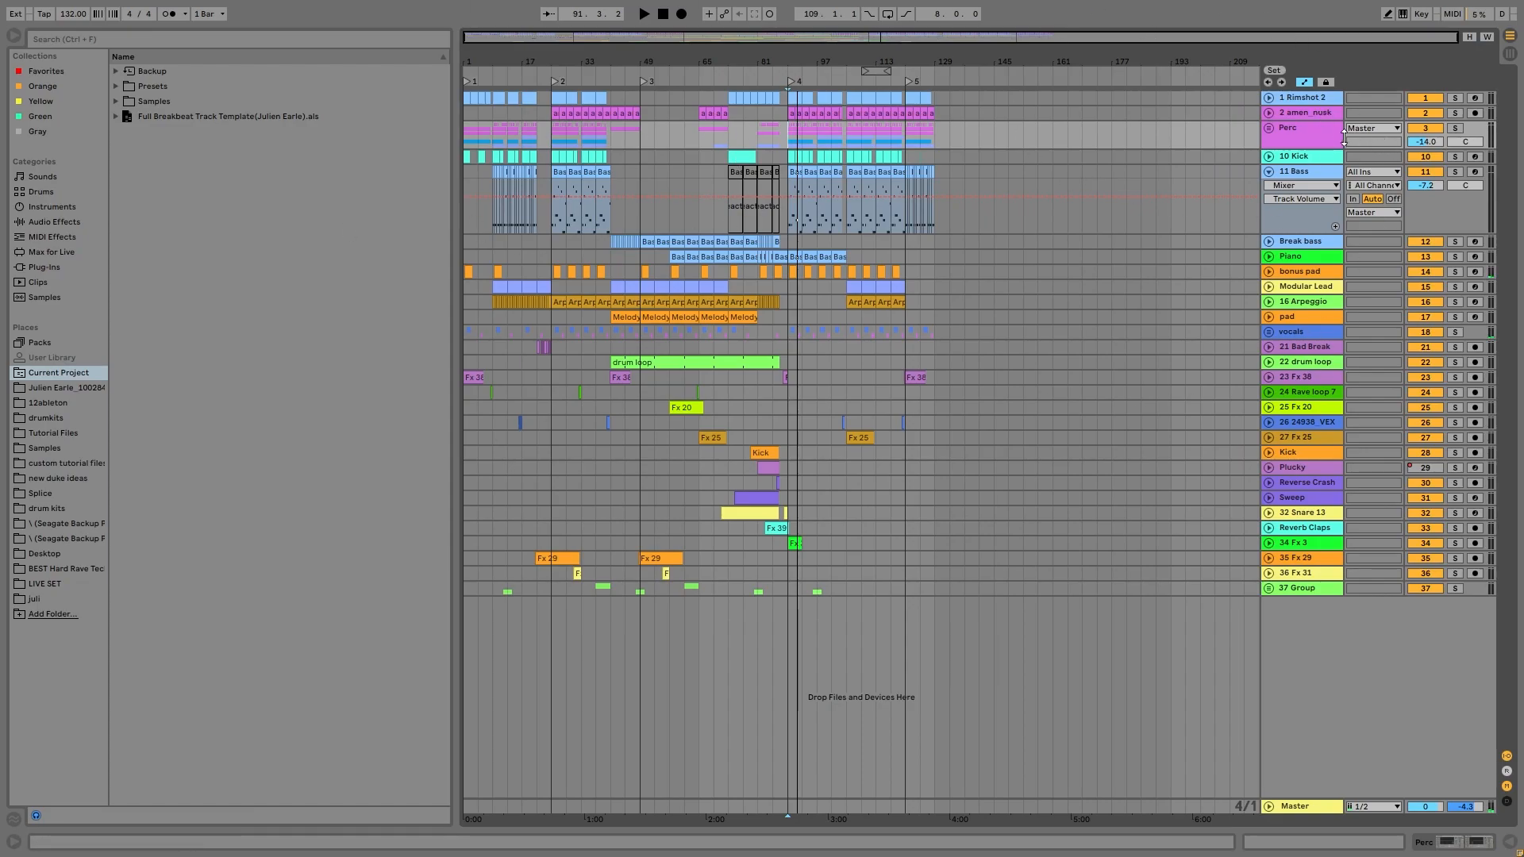
# - Solo the drum tracks from 1 Rimshot 2 through 10 Kick, play them from bar 89, and turn solo off again
pyautogui.click(1305, 157)
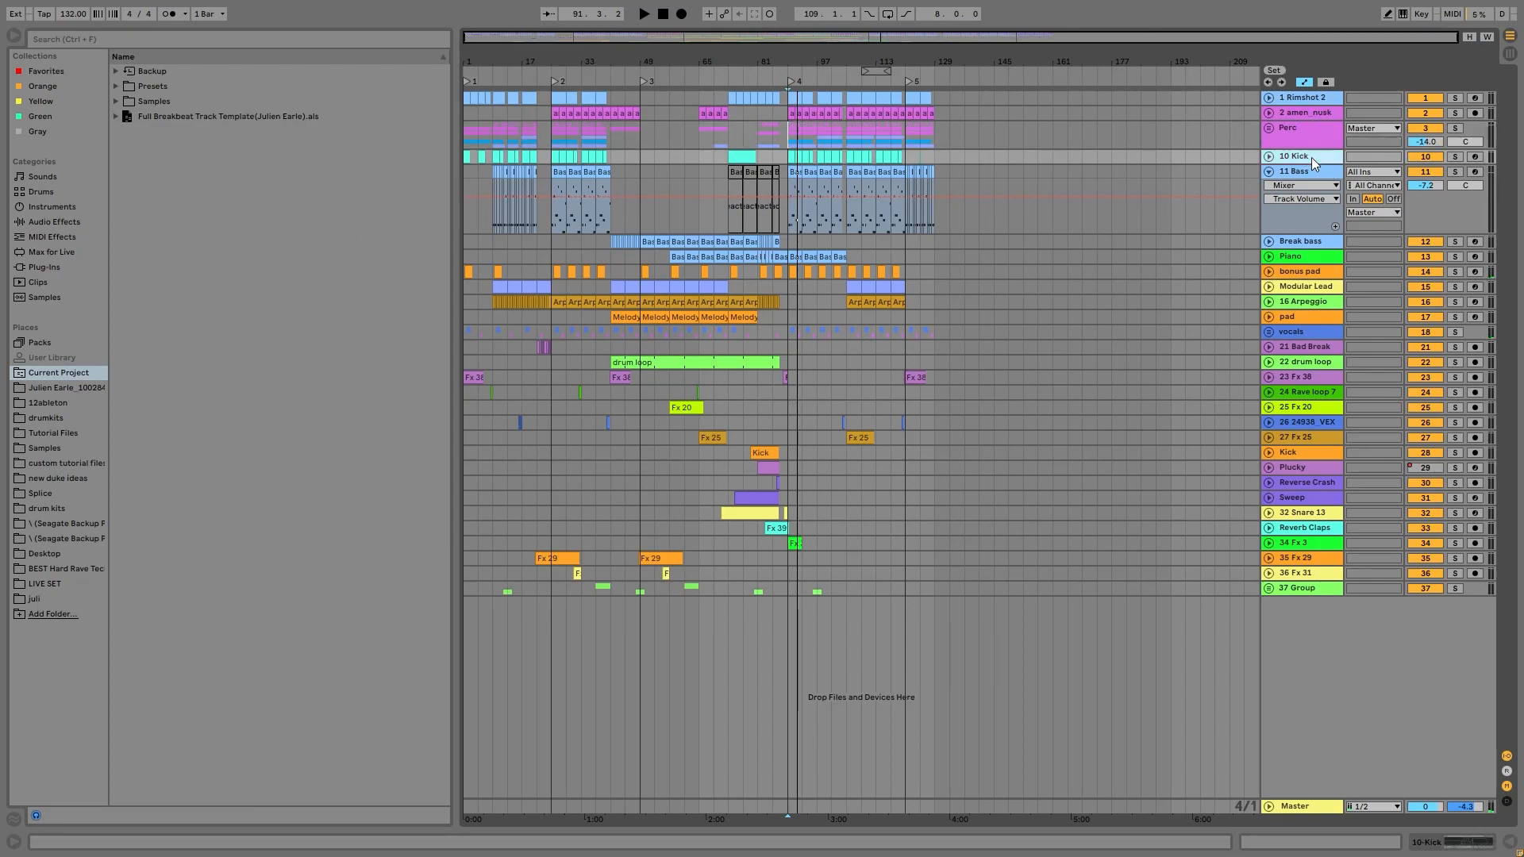
pyautogui.keyDown('shift'); pyautogui.click(1304, 99); pyautogui.keyUp('shift')
pyautogui.click(1461, 98)
pyautogui.press('space')
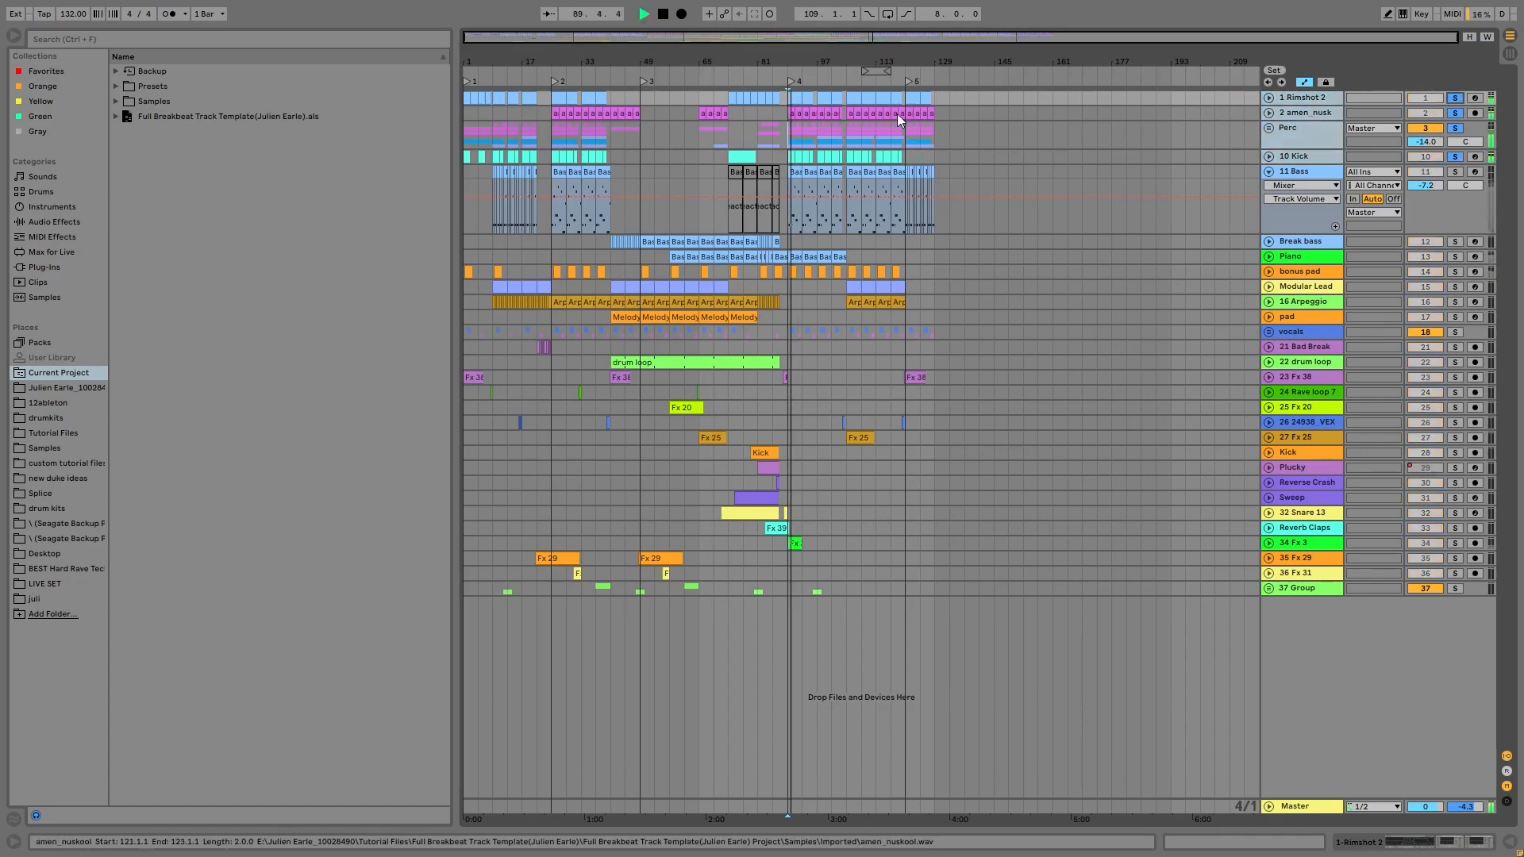
pyautogui.click(1461, 124)
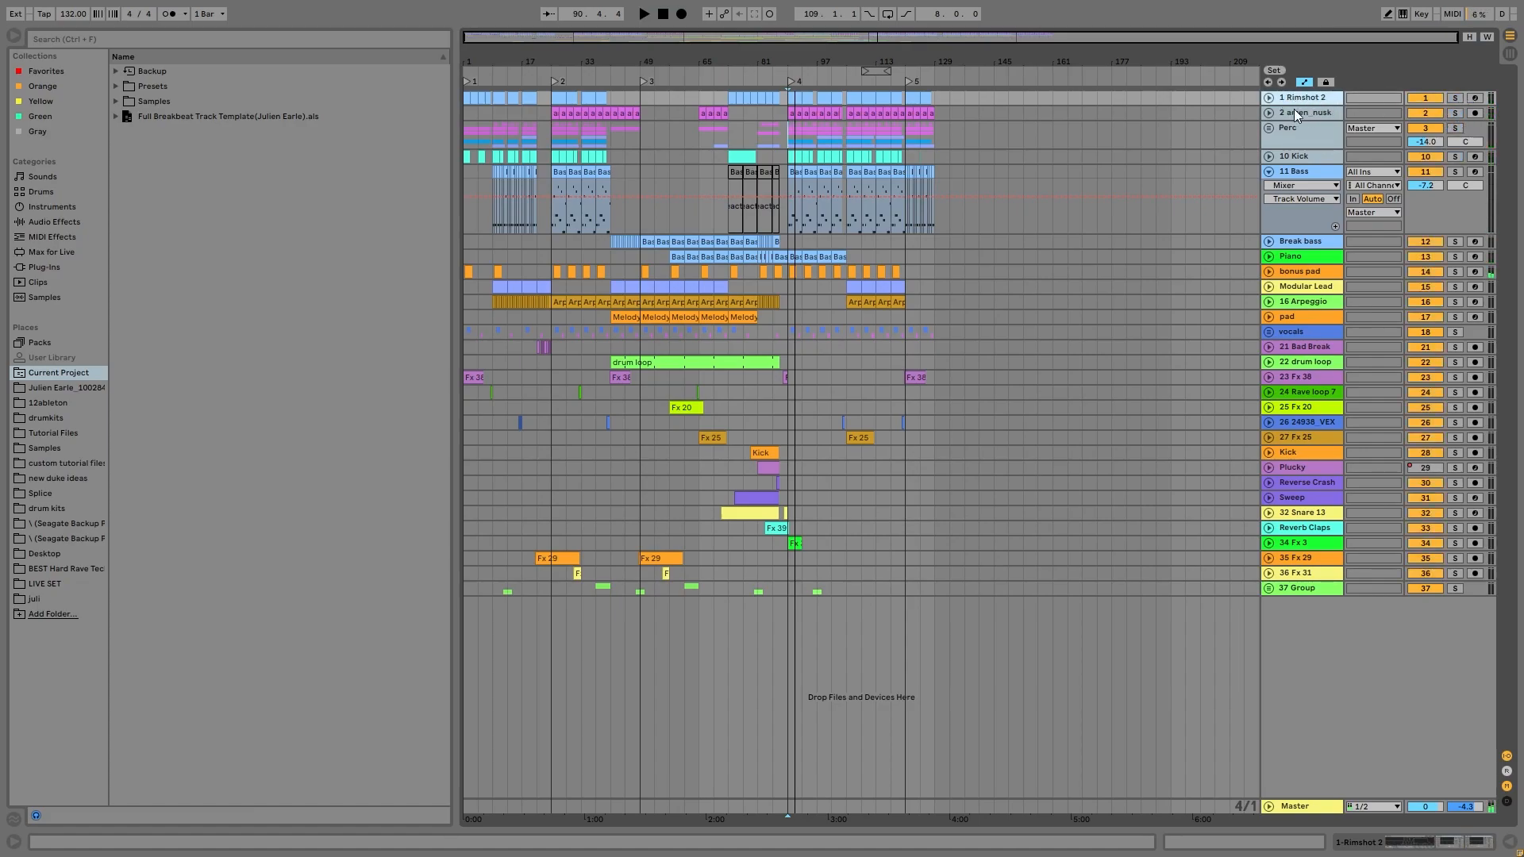
# - Solo 1 Rimshot 2 and 10 Kick, unfold both tracks, and play them from bar 89
pyautogui.click(1294, 107)
pyautogui.click(1292, 98)
pyautogui.click(1455, 98)
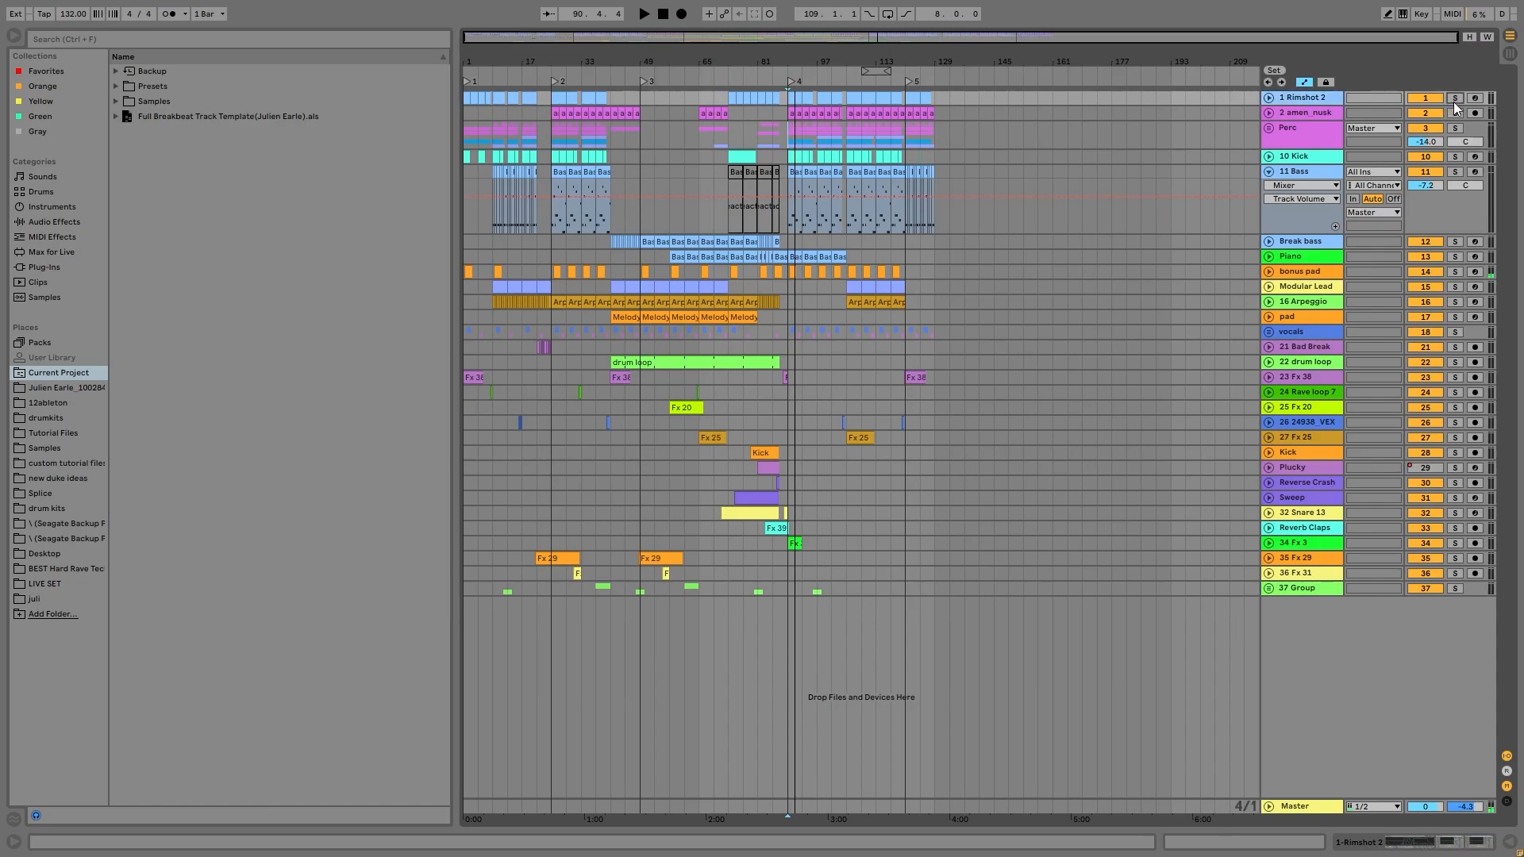
pyautogui.click(1268, 157)
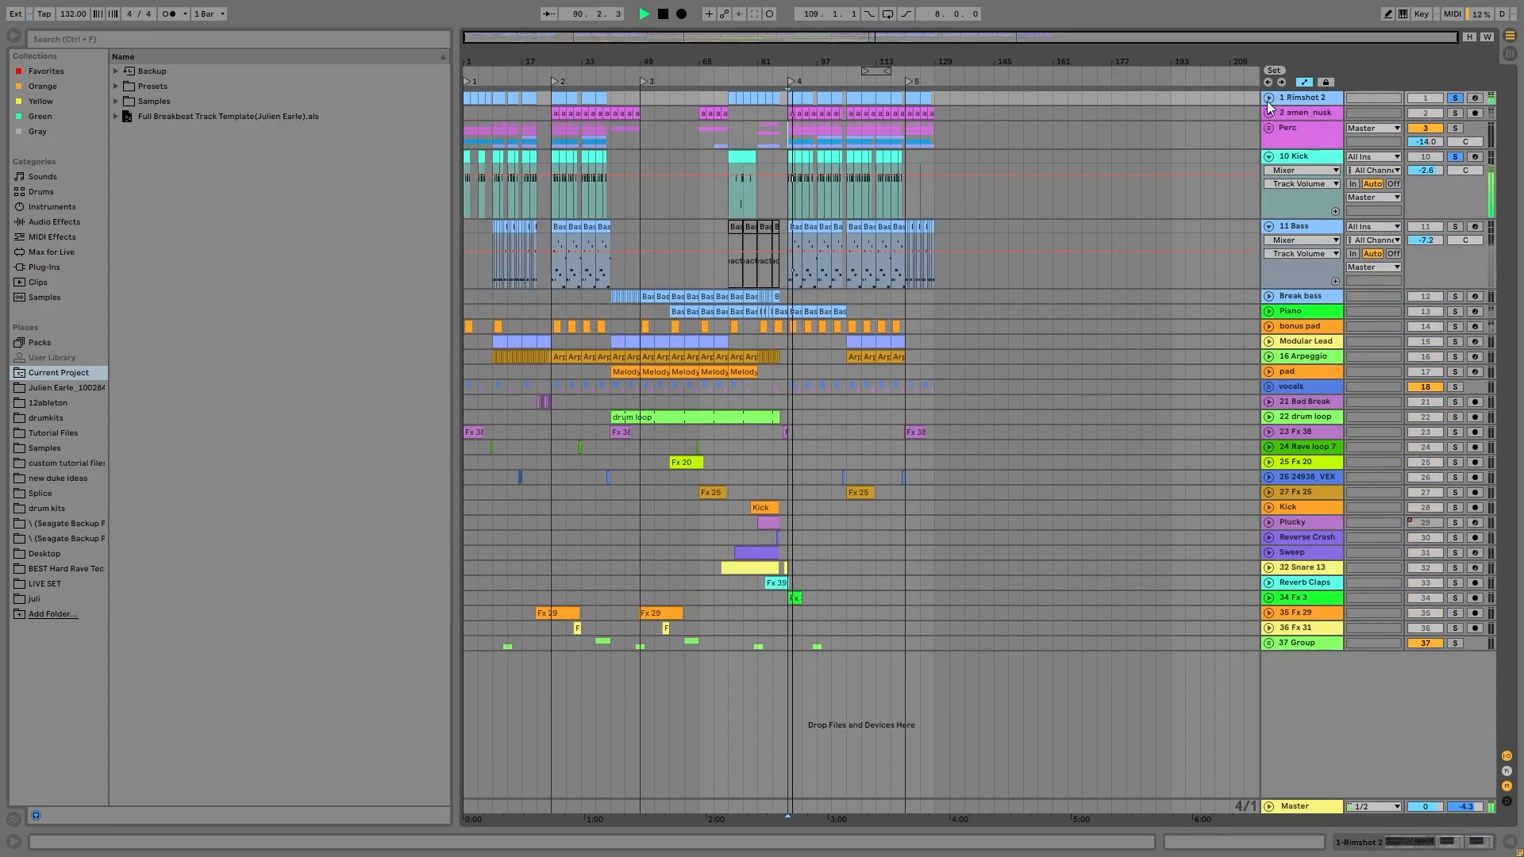
pyautogui.click(1268, 97)
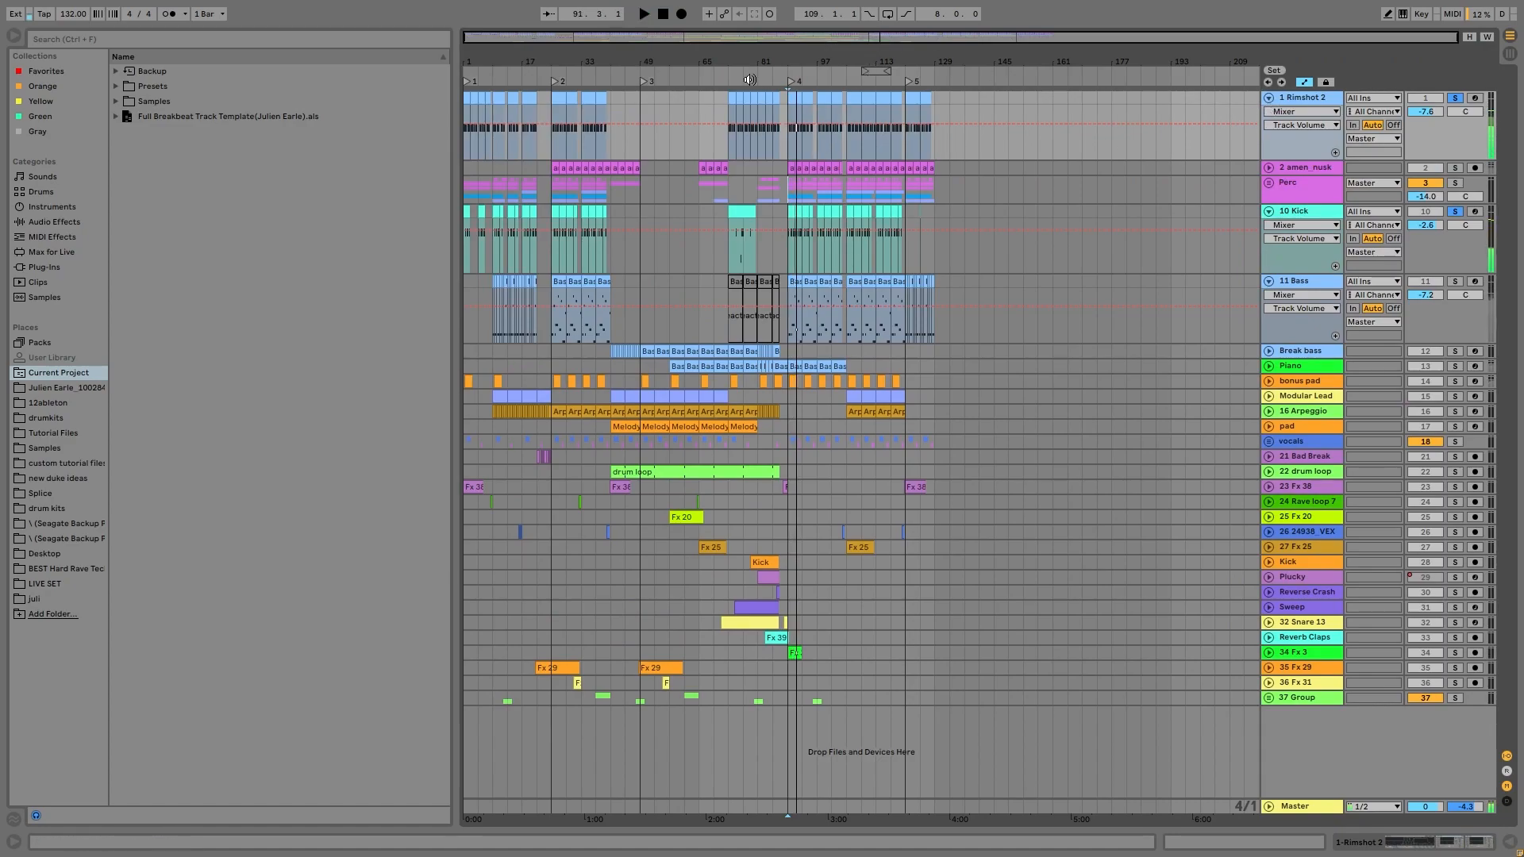
pyautogui.moveTo(774, 56); pyautogui.dragTo(901, 428)
pyautogui.press('space')
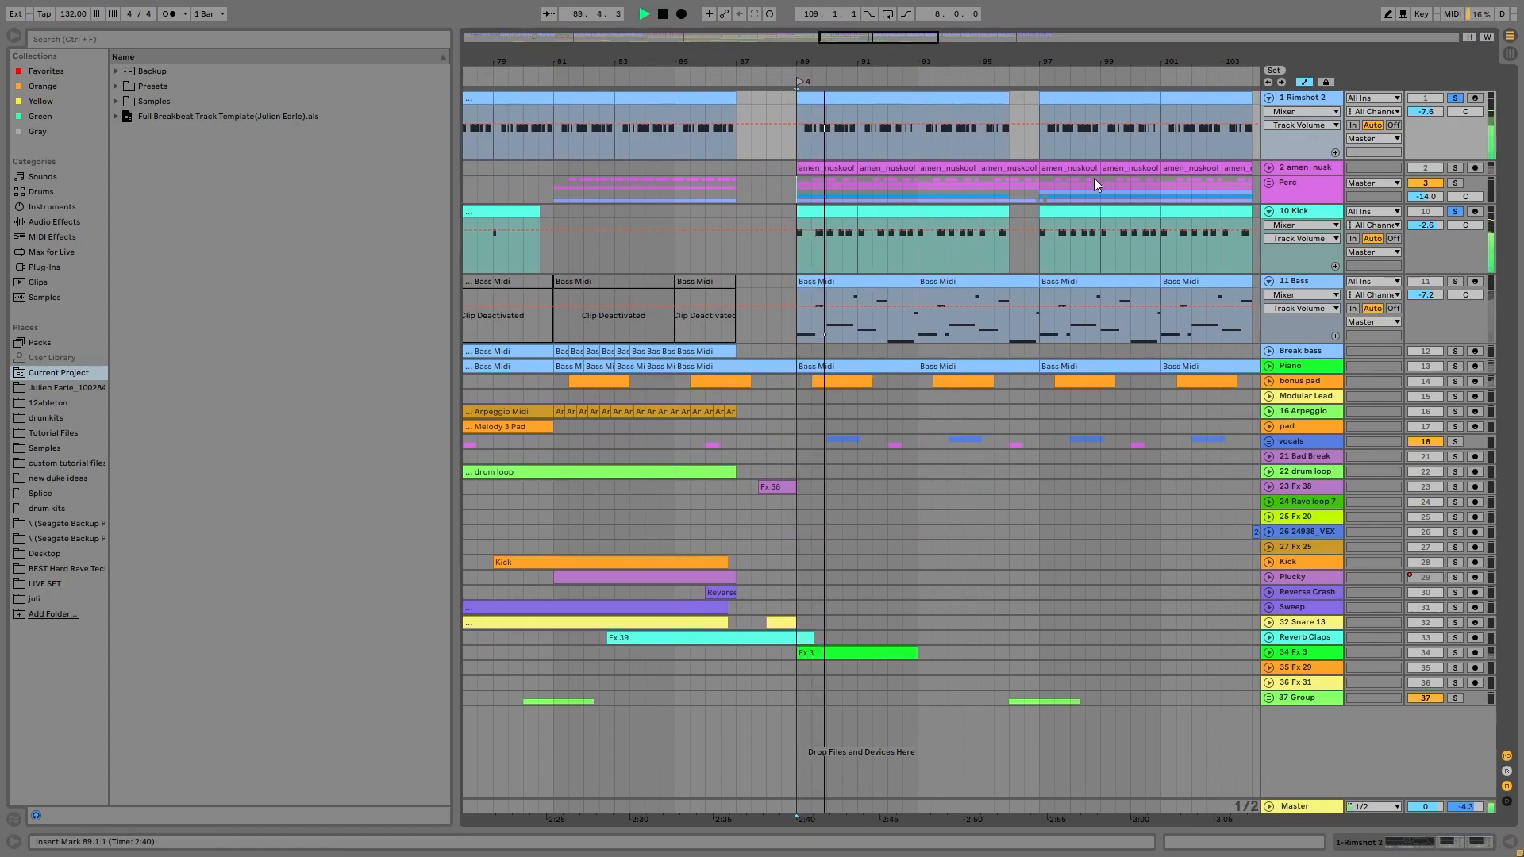
pyautogui.press('space')
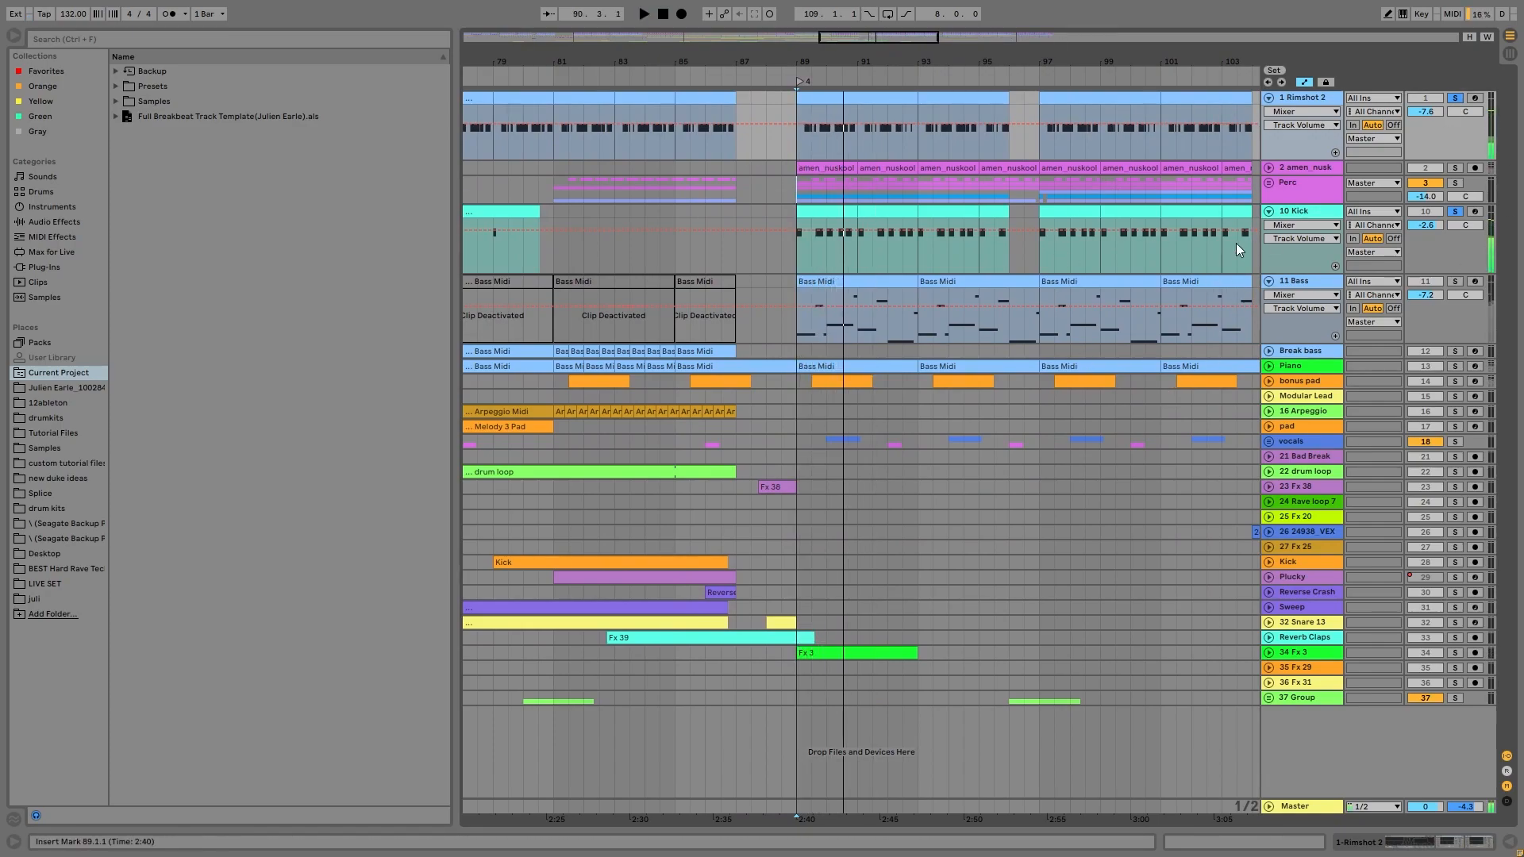
# - Expand the Perc group and add 9 fat techno and 8 Tambourin to the soloed tracks while playing from bar 89
pyautogui.click(1287, 190)
pyautogui.click(1269, 183)
pyautogui.scroll(-4, 1421, 408)
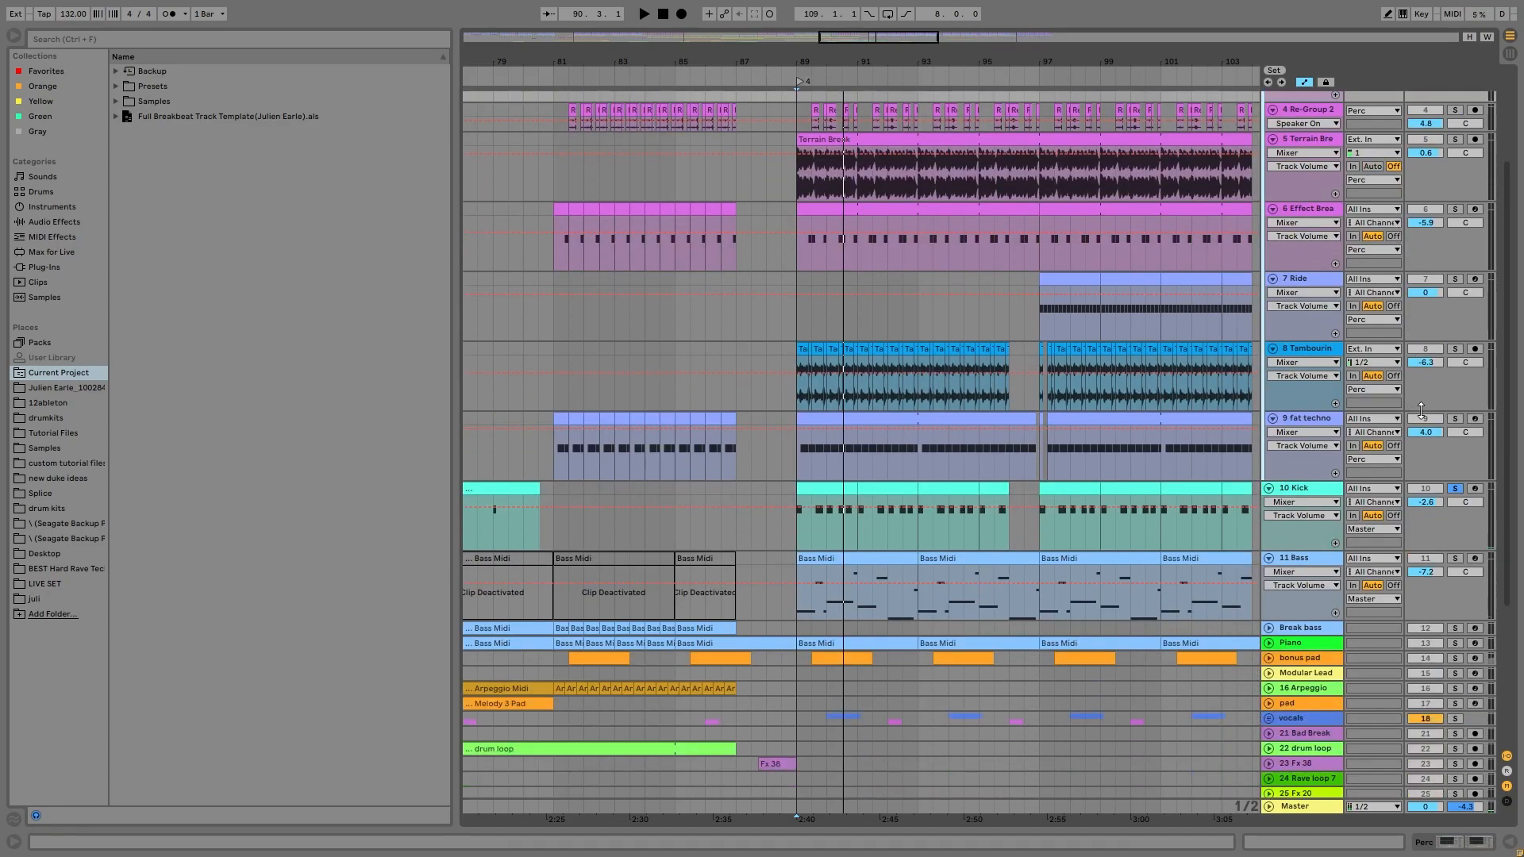
pyautogui.keyDown('ctrl'); pyautogui.click(1455, 419); pyautogui.keyUp('ctrl')
pyautogui.press('space')
pyautogui.scroll(1, 1452, 417)
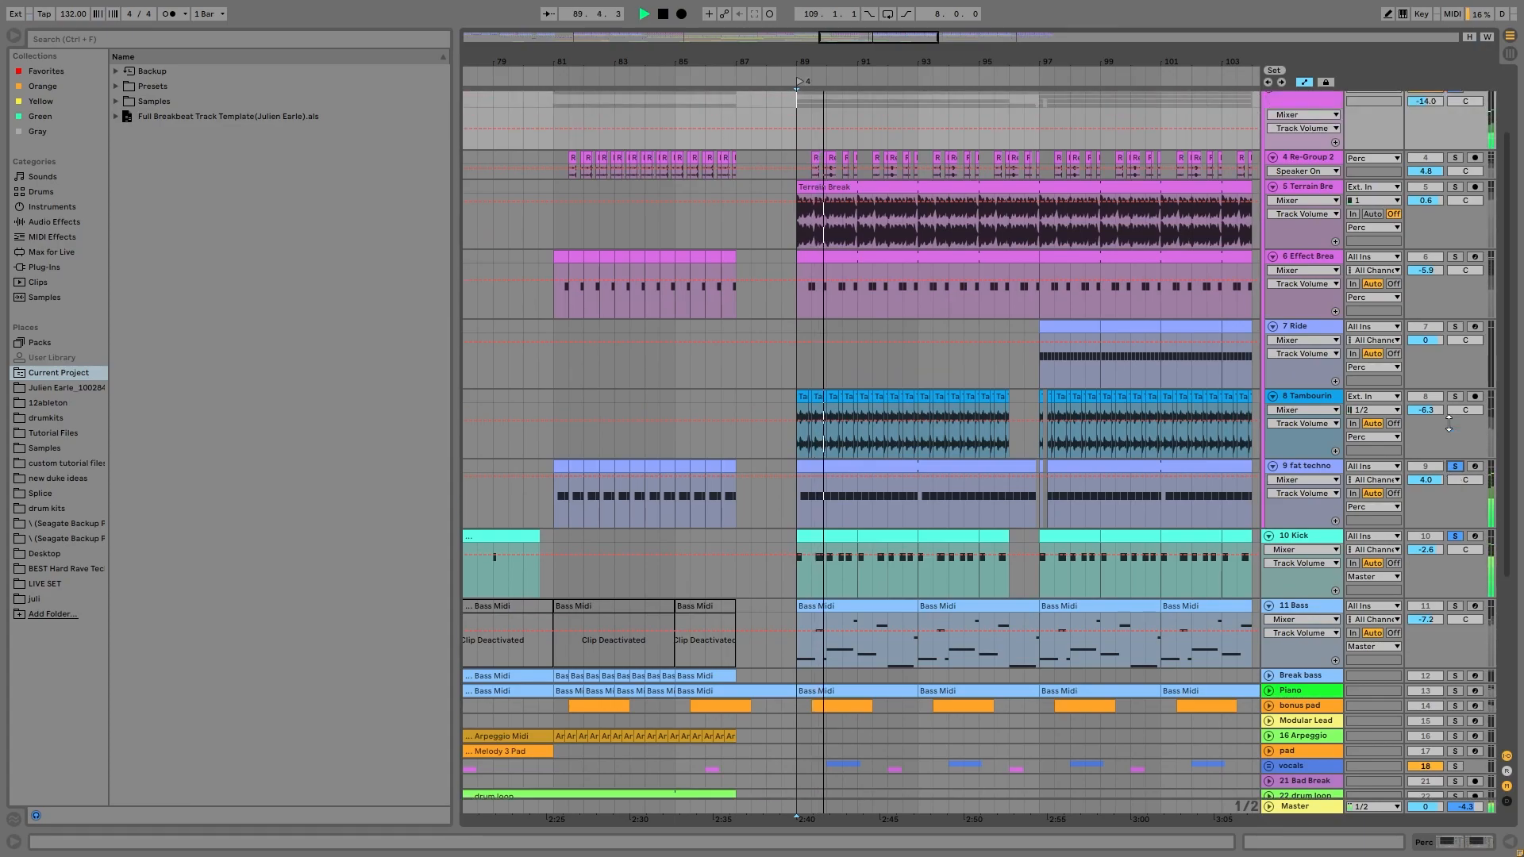
pyautogui.keyDown('ctrl'); pyautogui.click(1455, 396); pyautogui.keyUp('ctrl')
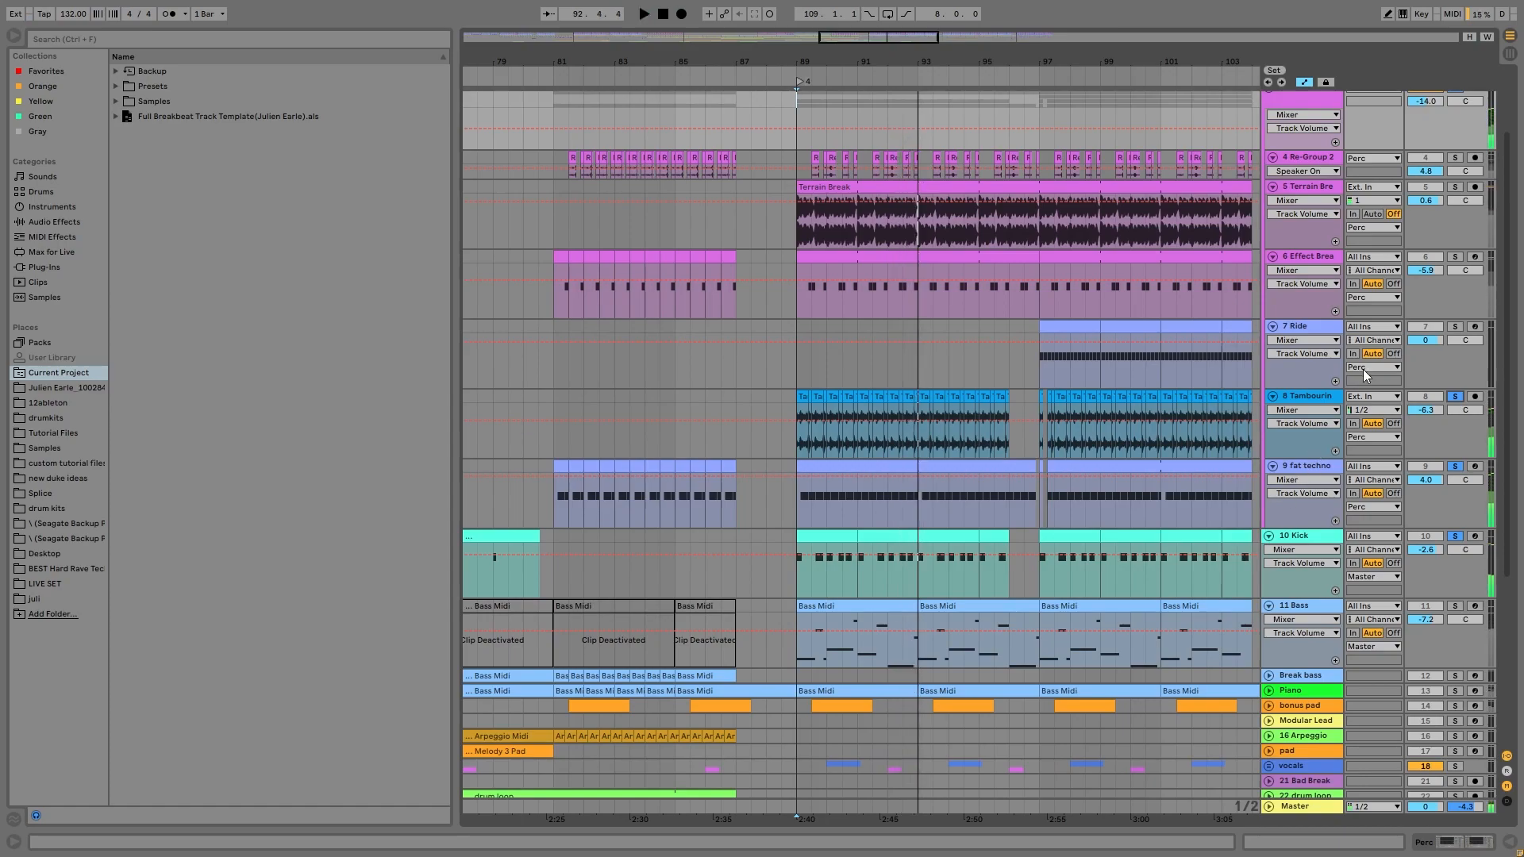
# - Play from bar 89 with 6 Effect Break added to the soloed tracks and show the sample in its instrument
pyautogui.press('space')
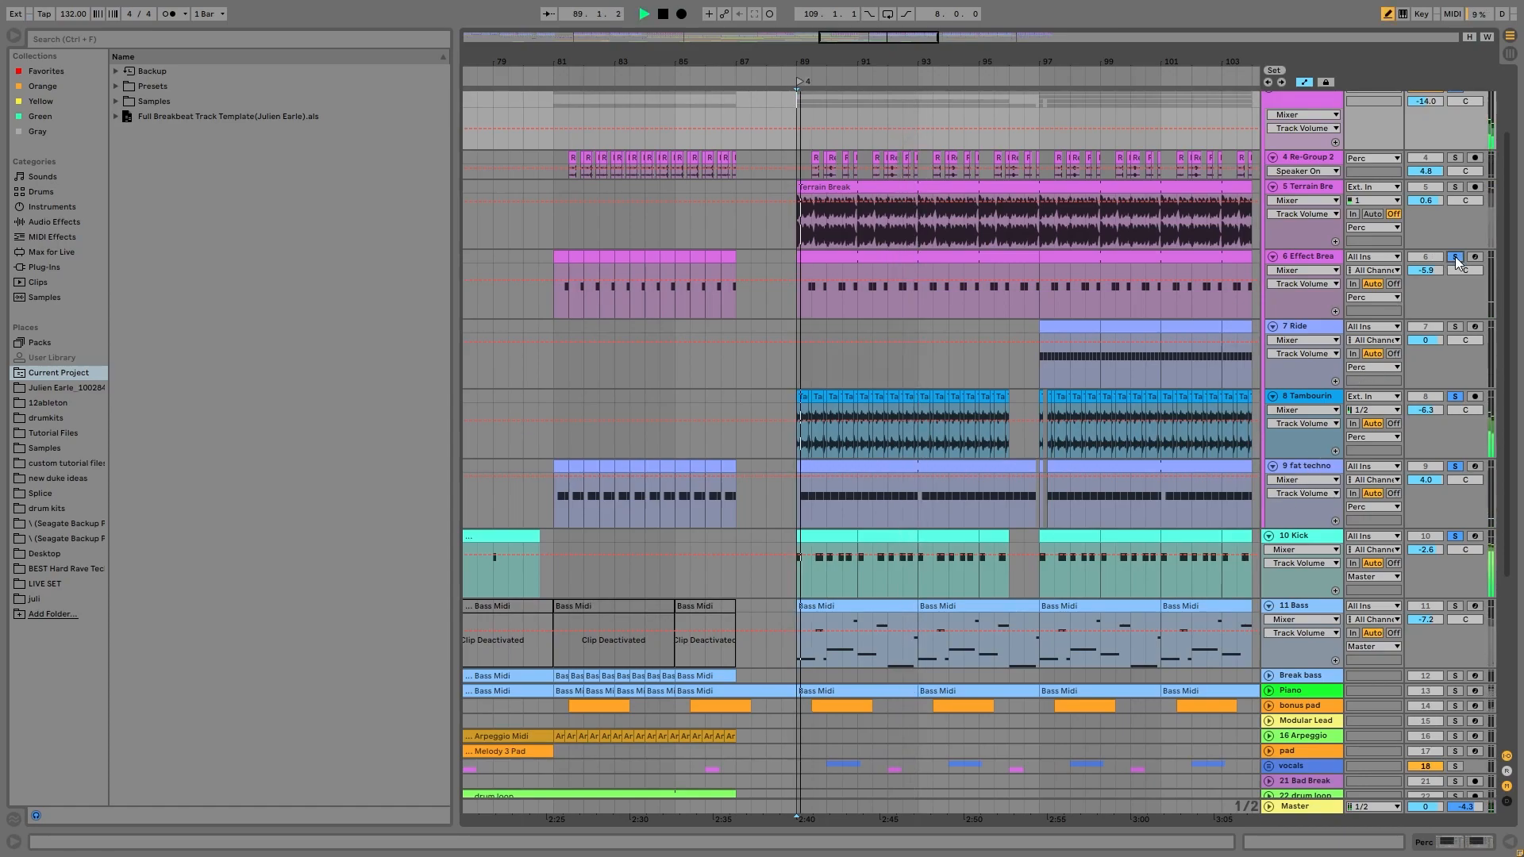
pyautogui.scroll(3, 1418, 271)
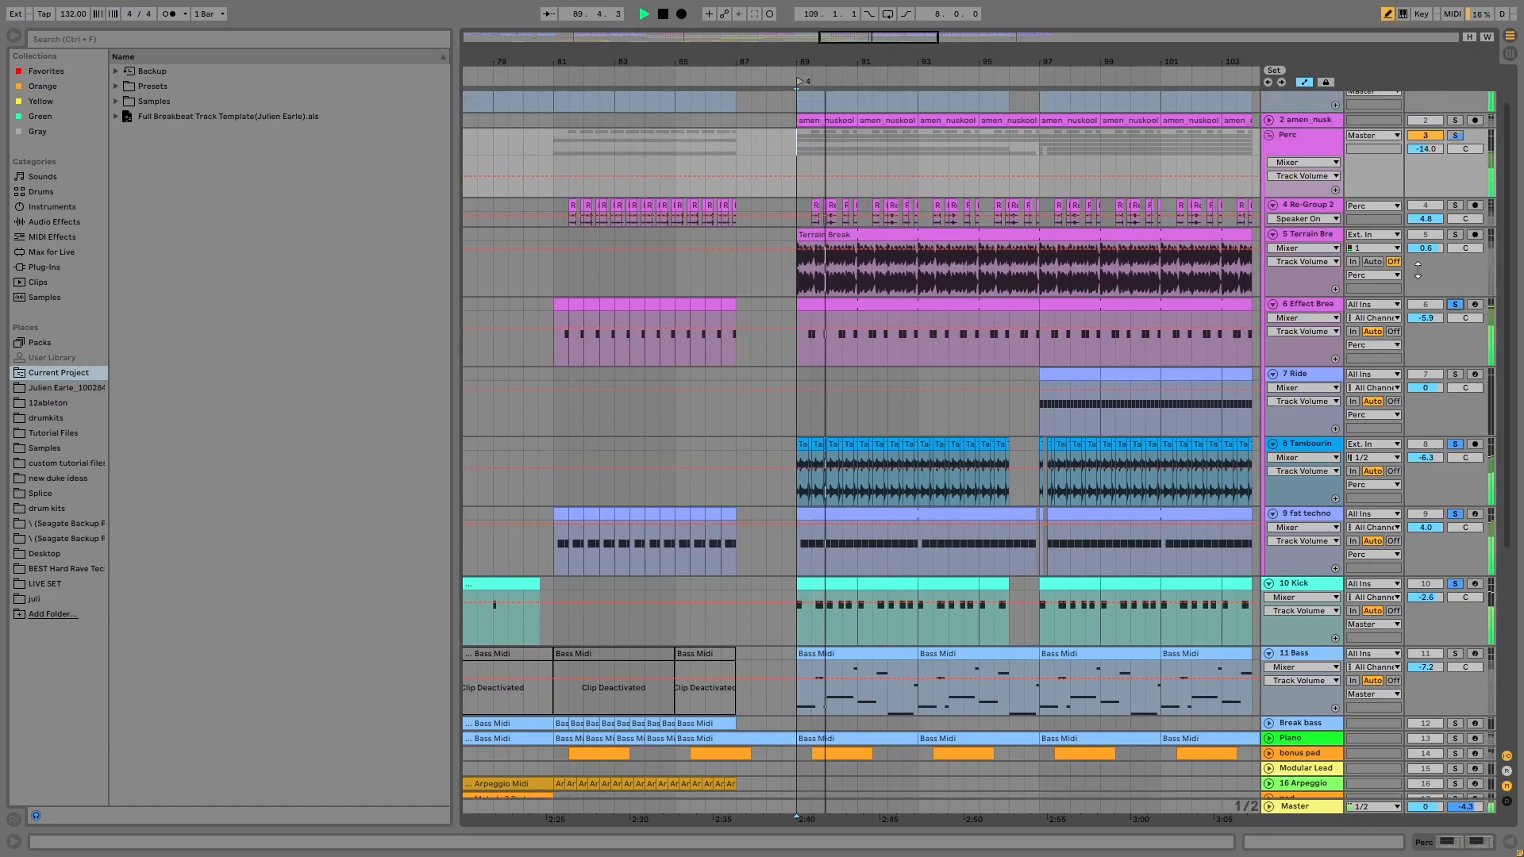
pyautogui.doubleClick(1308, 304)
pyautogui.press('space')
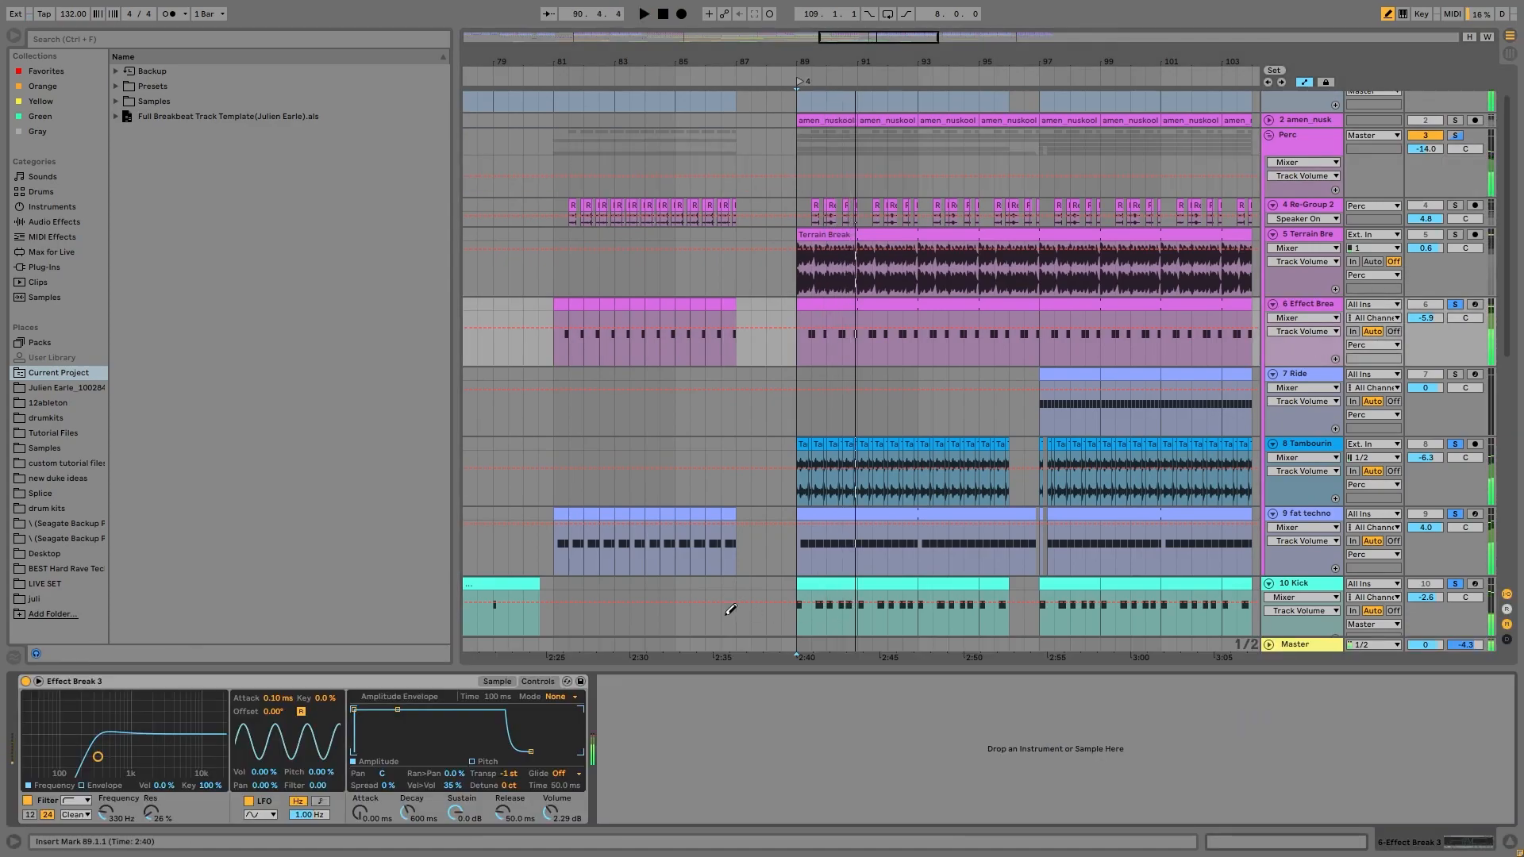
pyautogui.click(494, 681)
pyautogui.press('space')
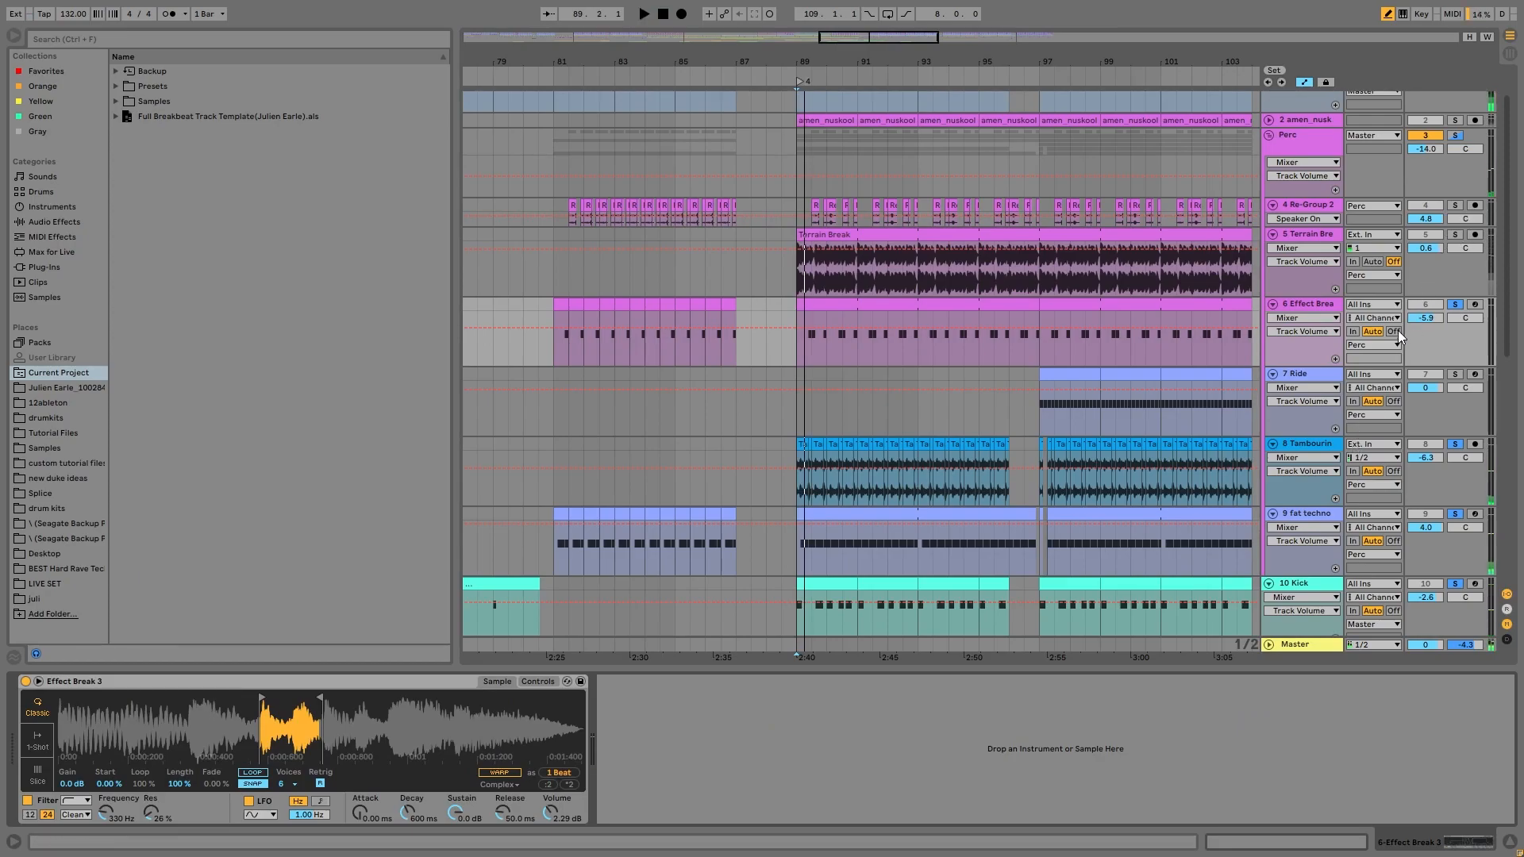
# - Add 5 Terrain Break and 2 amen_nusk to the soloed tracks and play the fuller drum mix from bar 89
pyautogui.scroll(3, 1449, 334)
pyautogui.press('space')
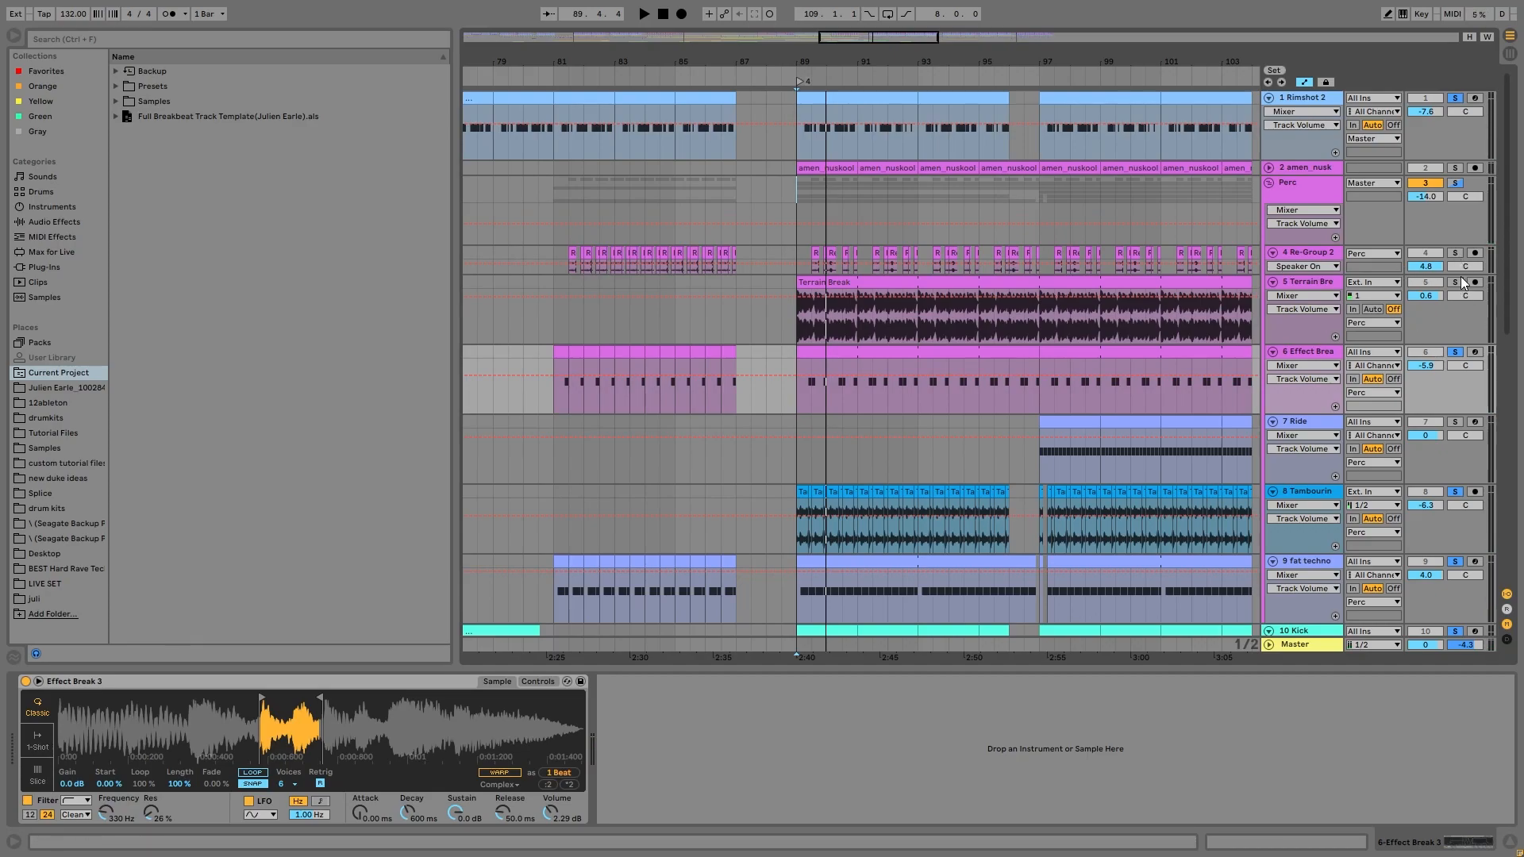
pyautogui.click(1457, 282)
pyautogui.press('space')
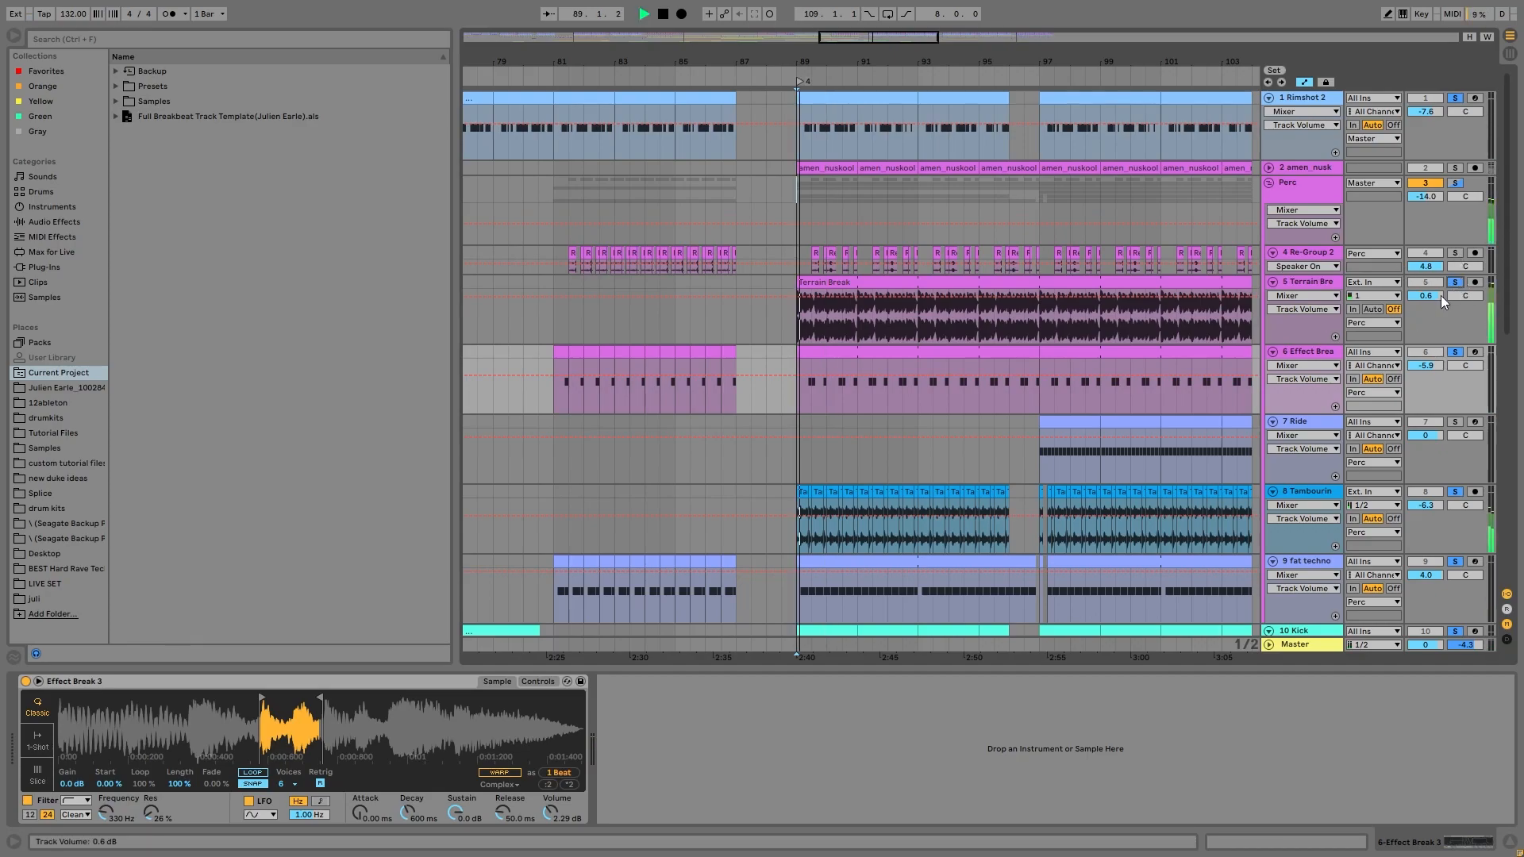
pyautogui.click(1453, 169)
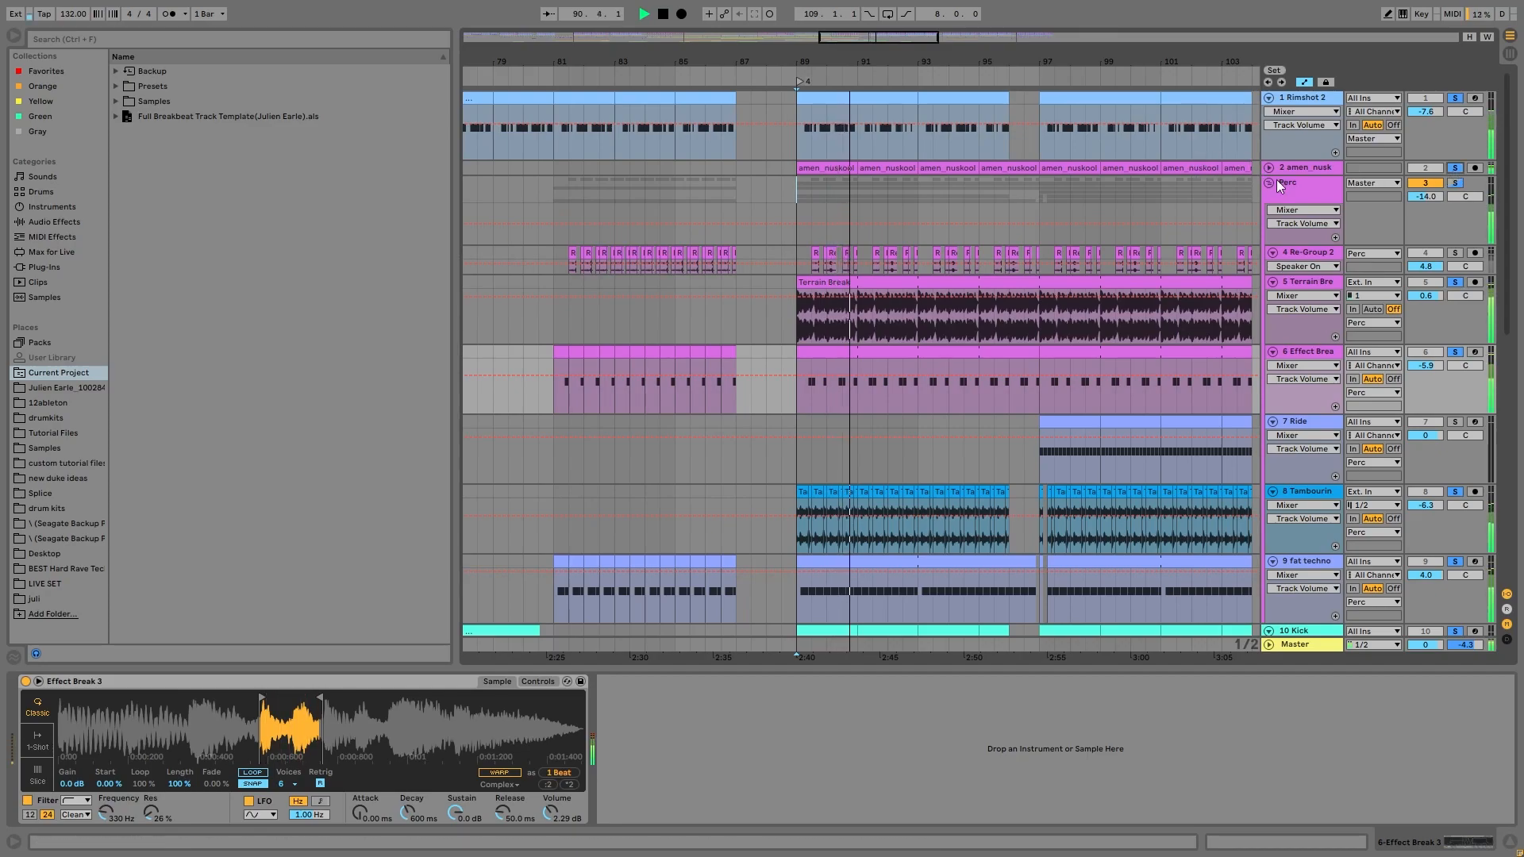
pyautogui.press('space')
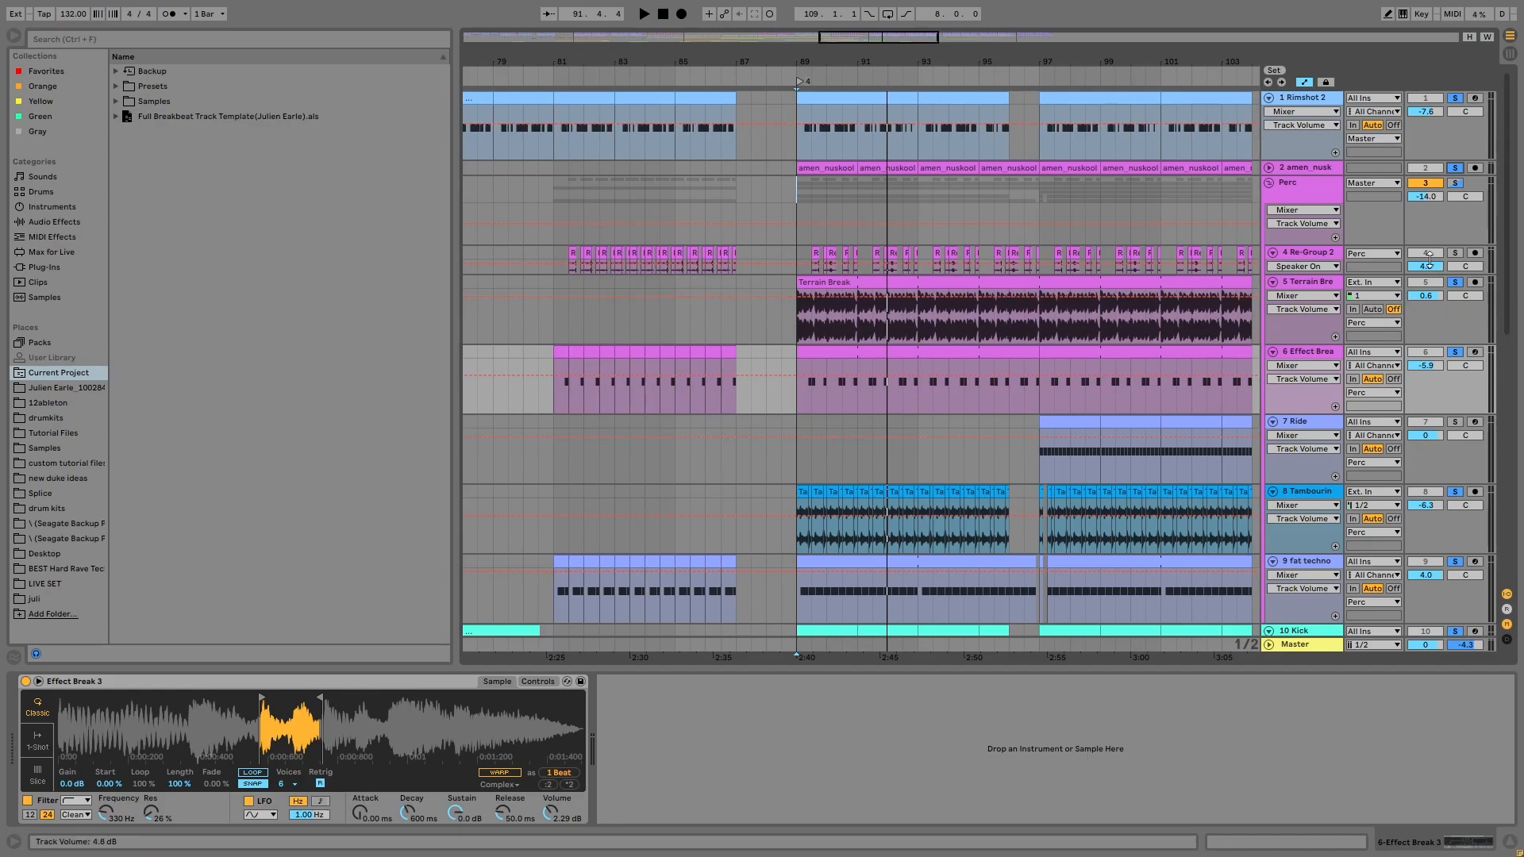
# - Solo 4 Re-Group 2 on its own, show its Auto Filter, and play it from bar 89
pyautogui.click(1453, 254)
pyautogui.click(1308, 254)
pyautogui.press('space')
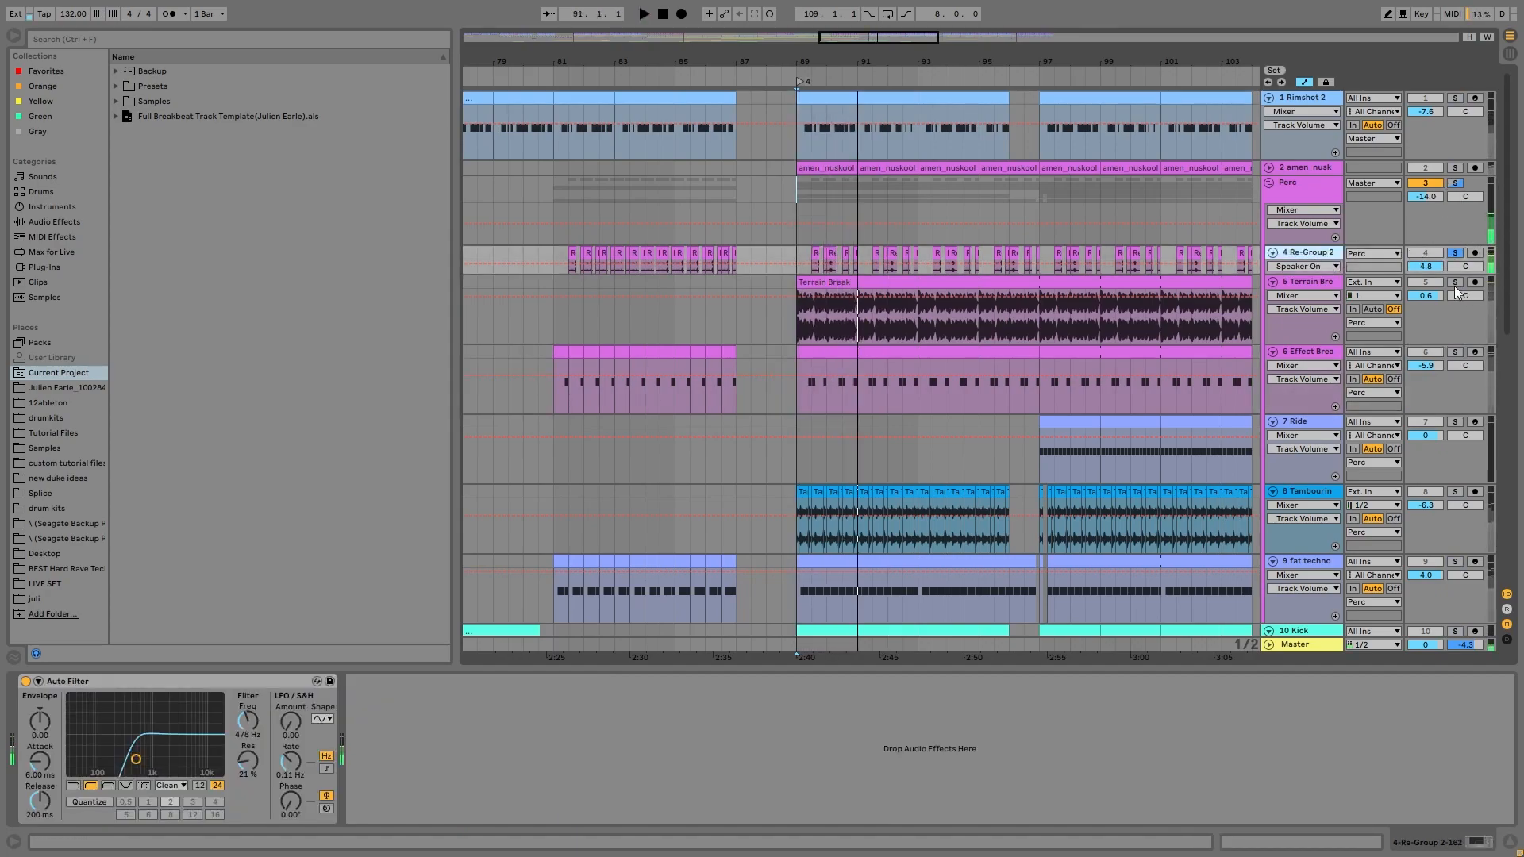
pyautogui.press('super')
pyautogui.press('Escape')
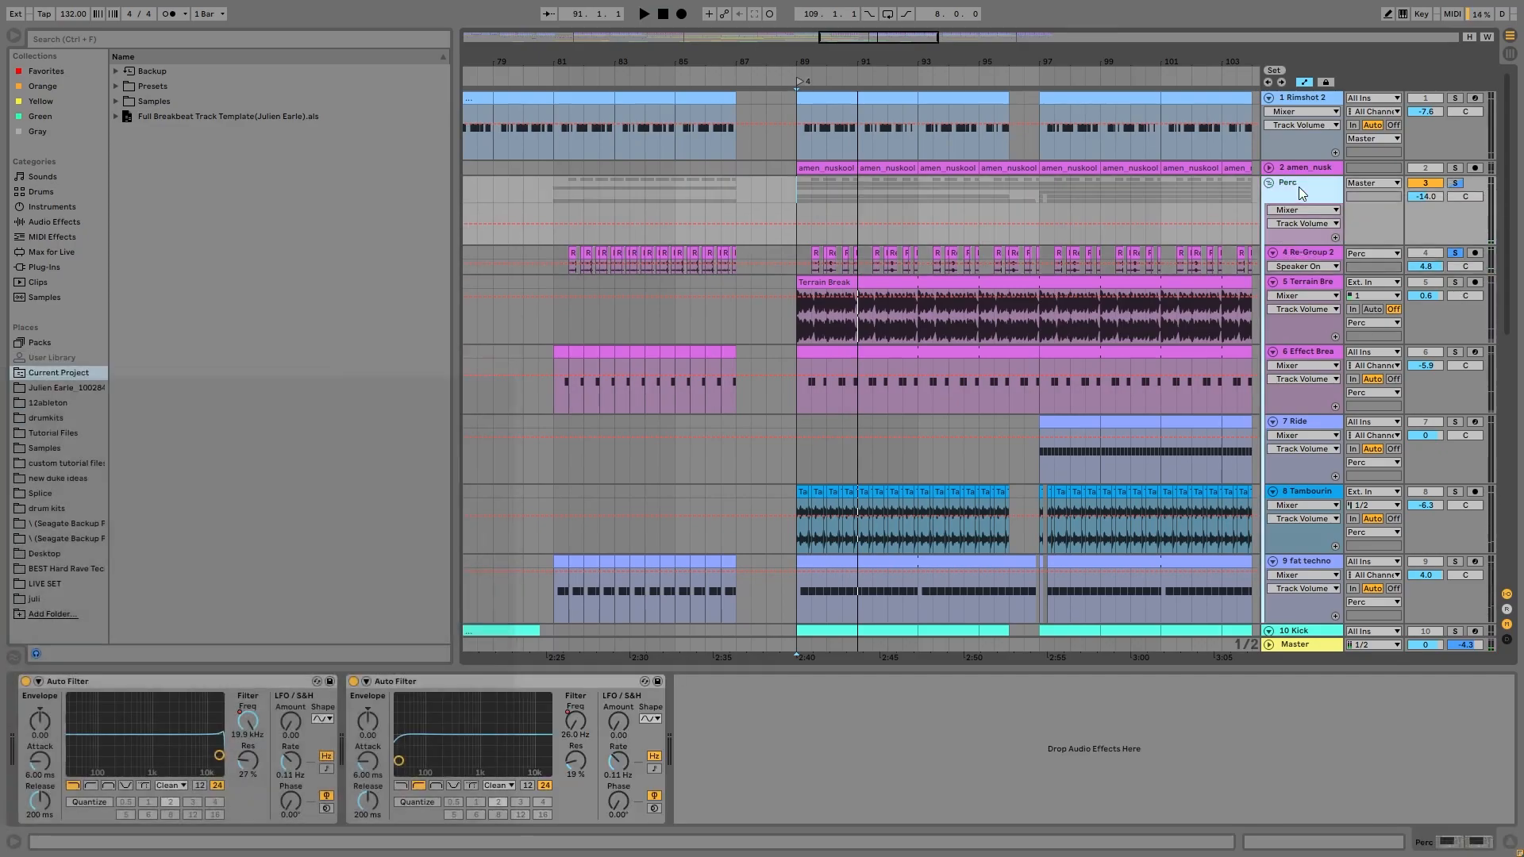
# - Play the soloed drum tracks from bar 89 with 4 Re-Group 2 switched off and on again, and solo that track alone
pyautogui.click(1454, 169)
pyautogui.keyDown('ctrl'); pyautogui.click(1455, 98); pyautogui.keyUp('ctrl')
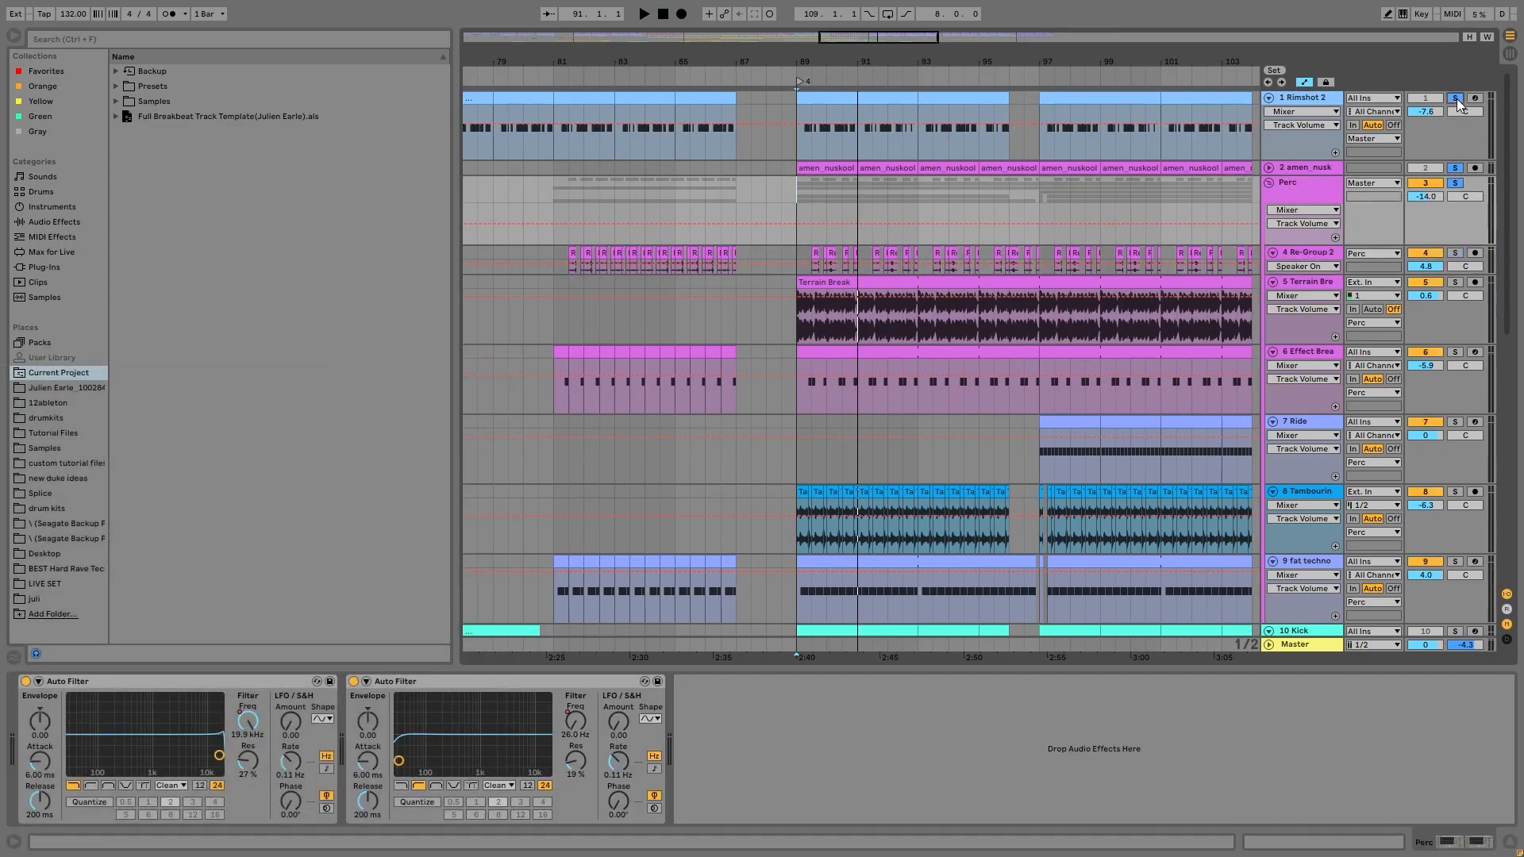
pyautogui.click(1441, 250)
pyautogui.press('space')
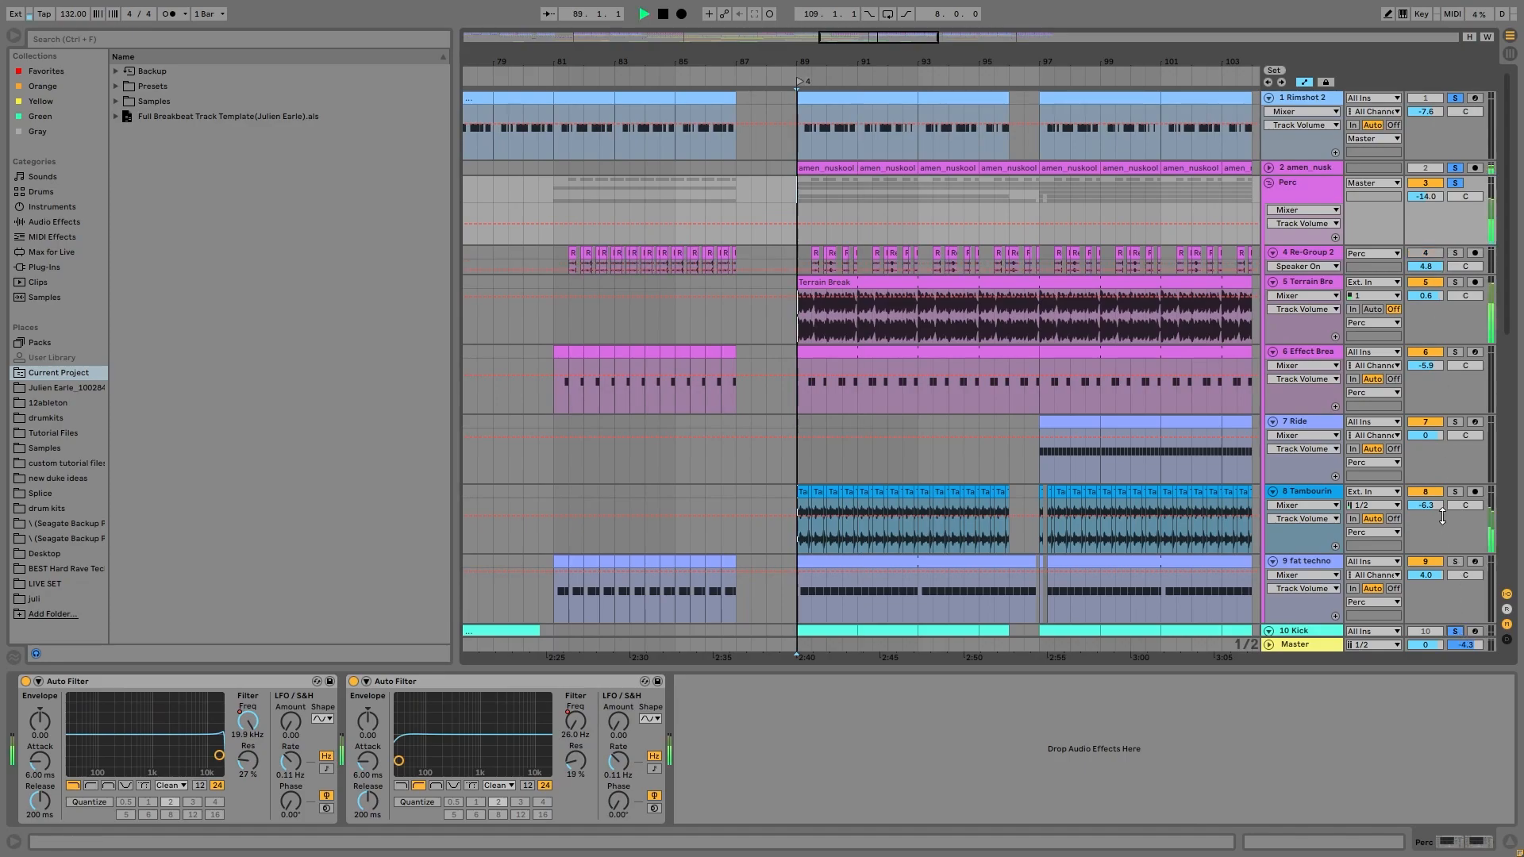
pyautogui.click(1412, 256)
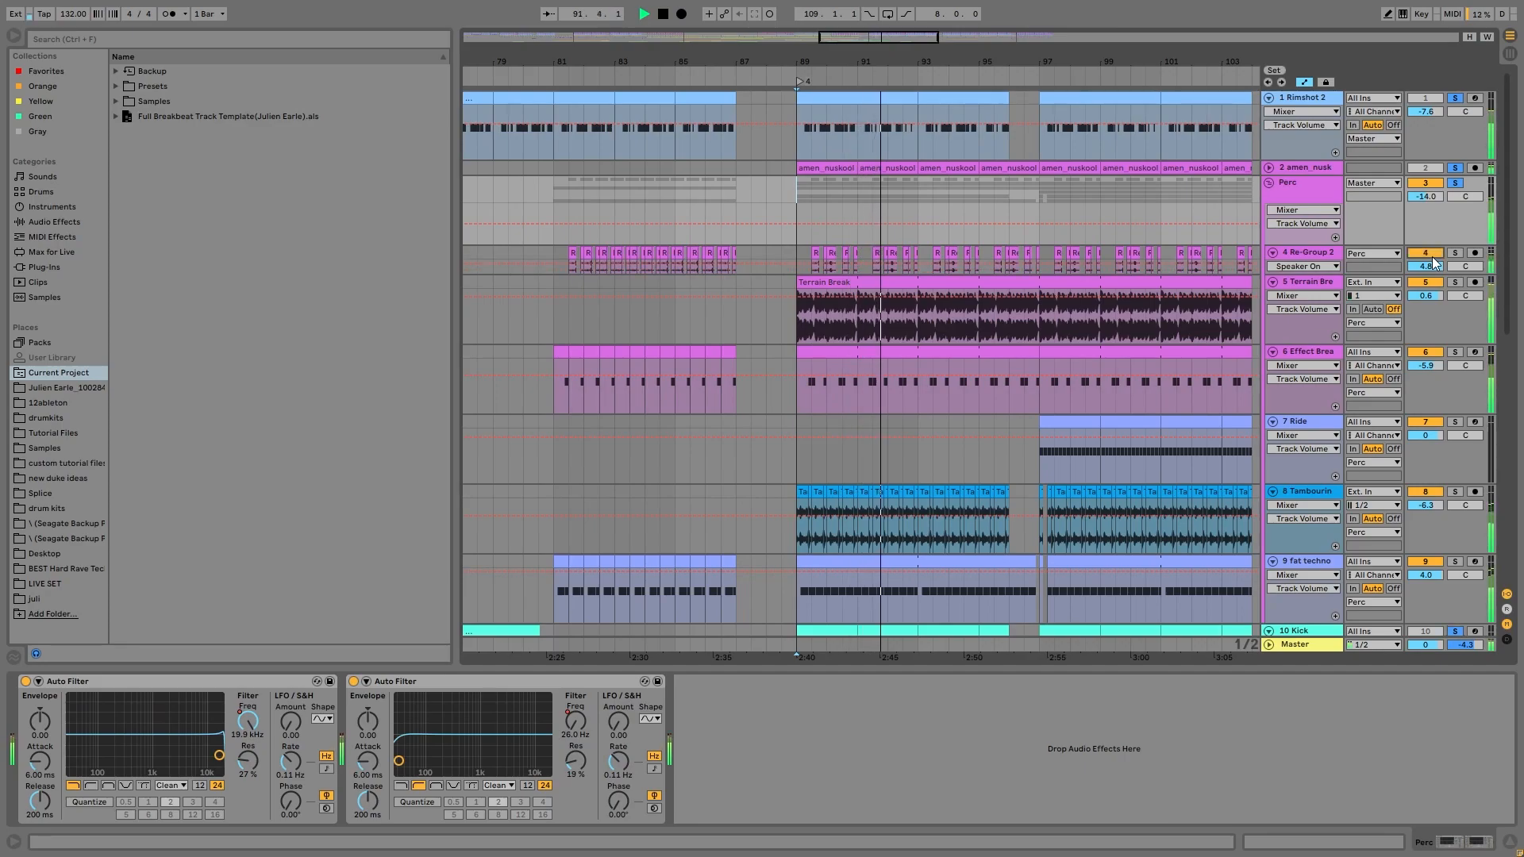
pyautogui.click(1457, 254)
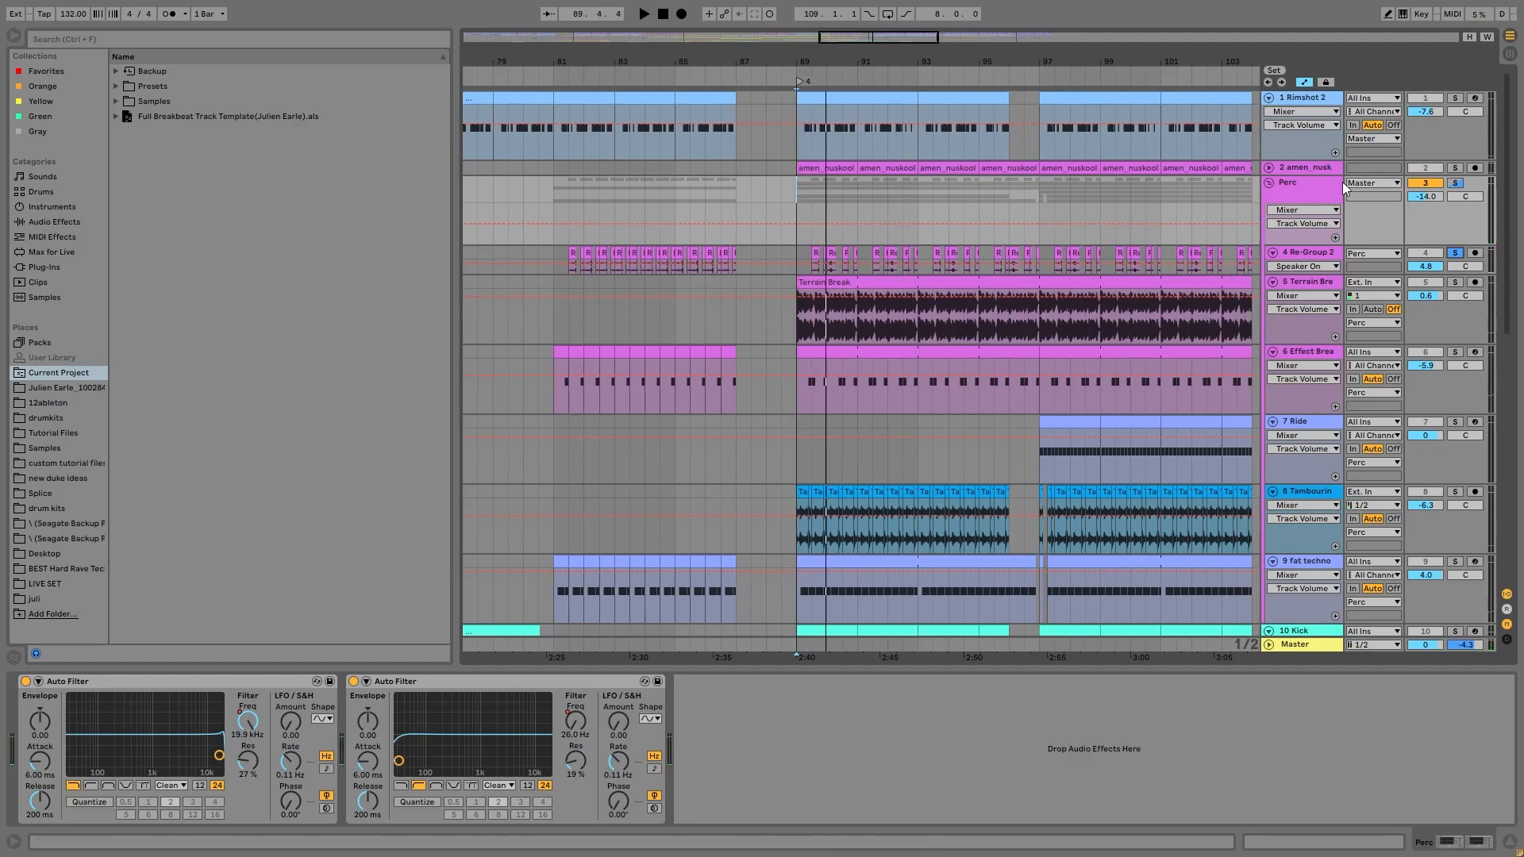
# - Display the Frequency automation of both Auto Filters on the Perc group across the arrangement
pyautogui.click(1301, 194)
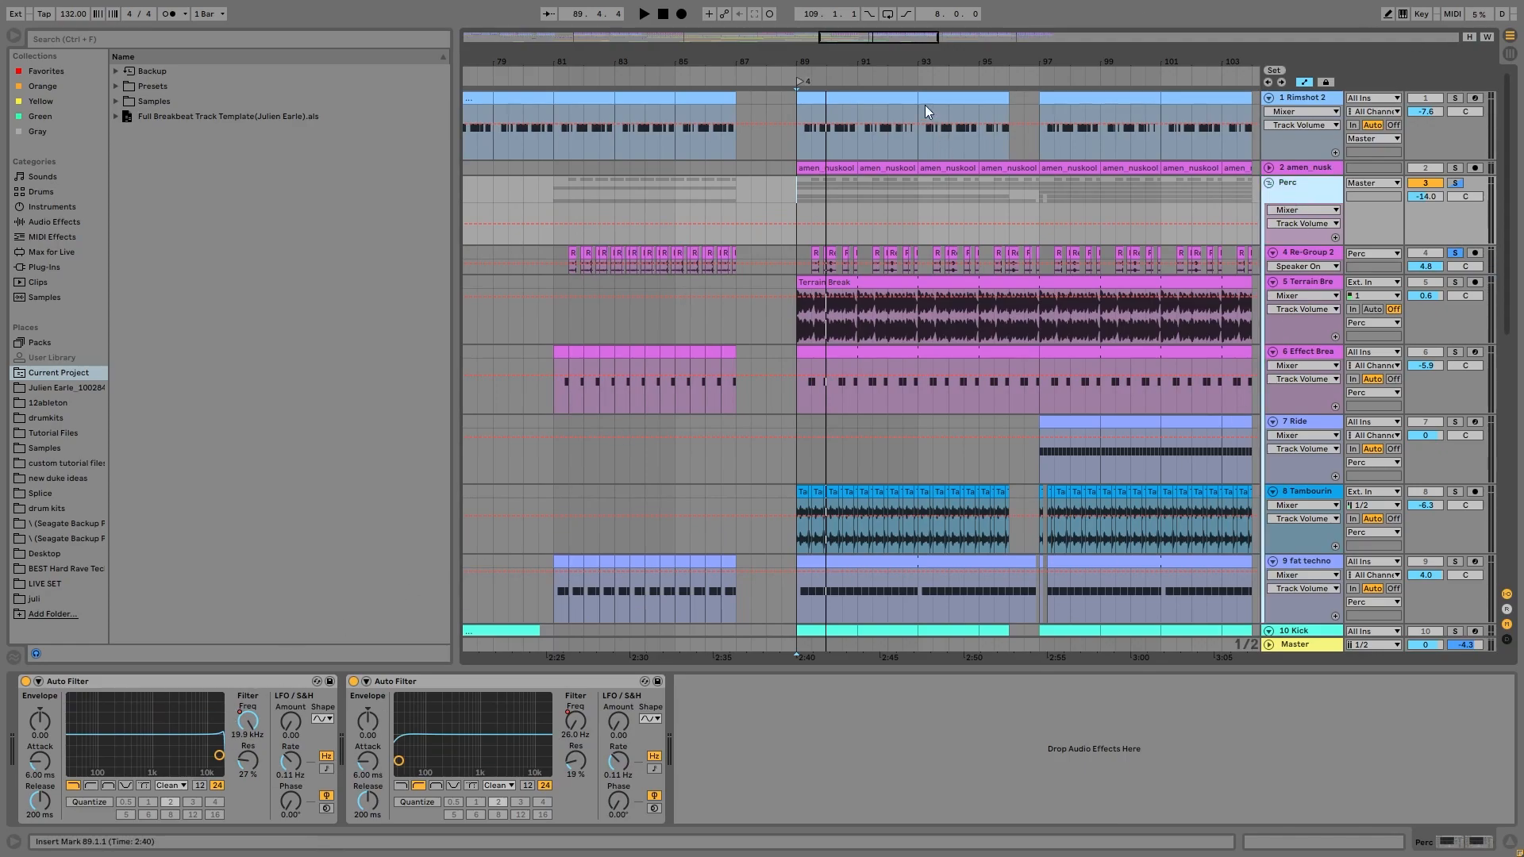
pyautogui.moveTo(843, 63); pyautogui.dragTo(856, 12)
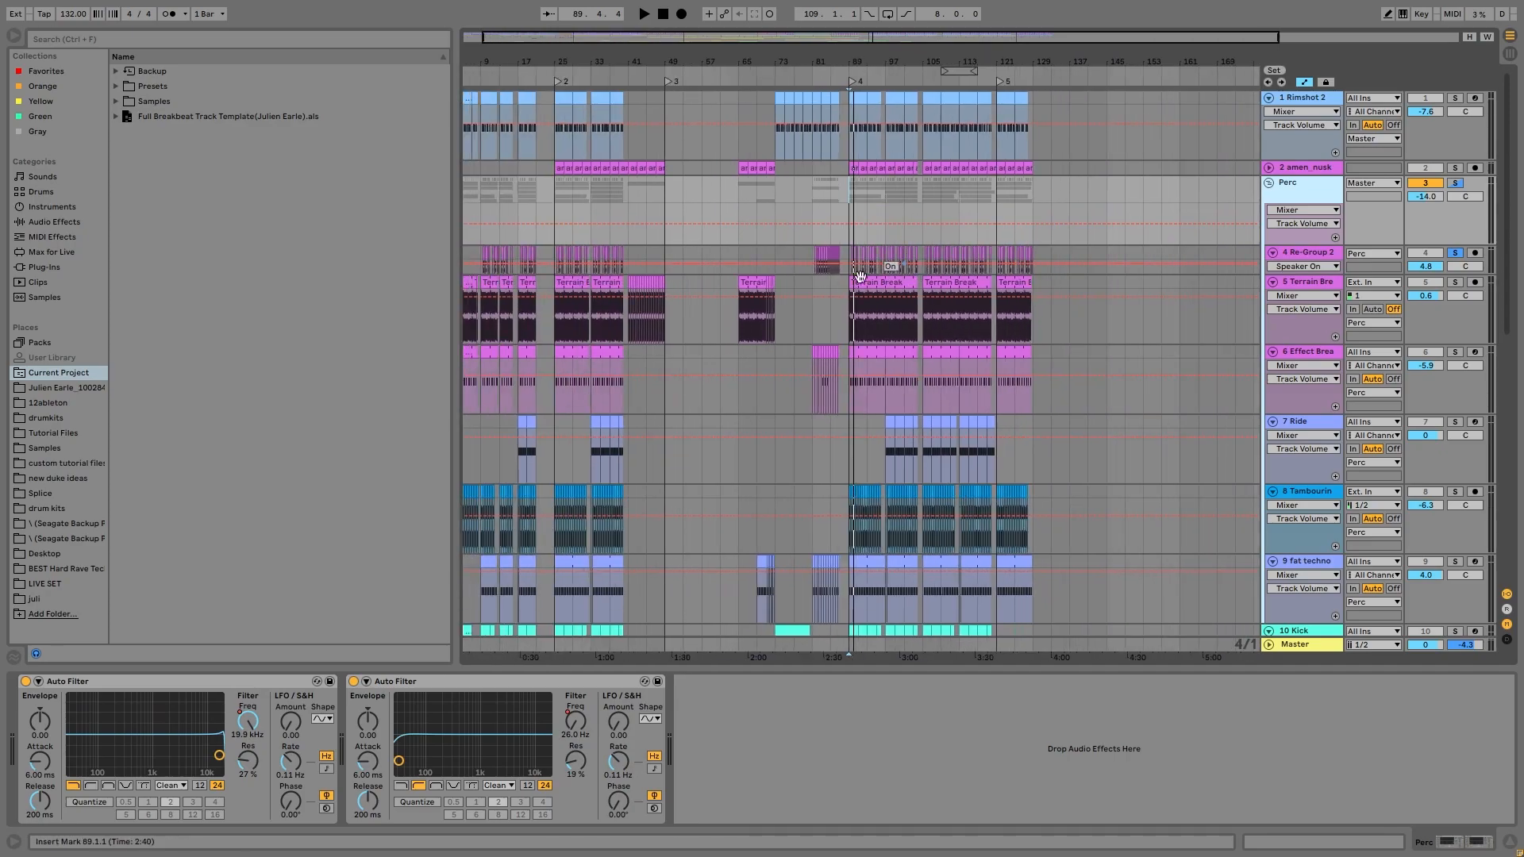
pyautogui.click(243, 729)
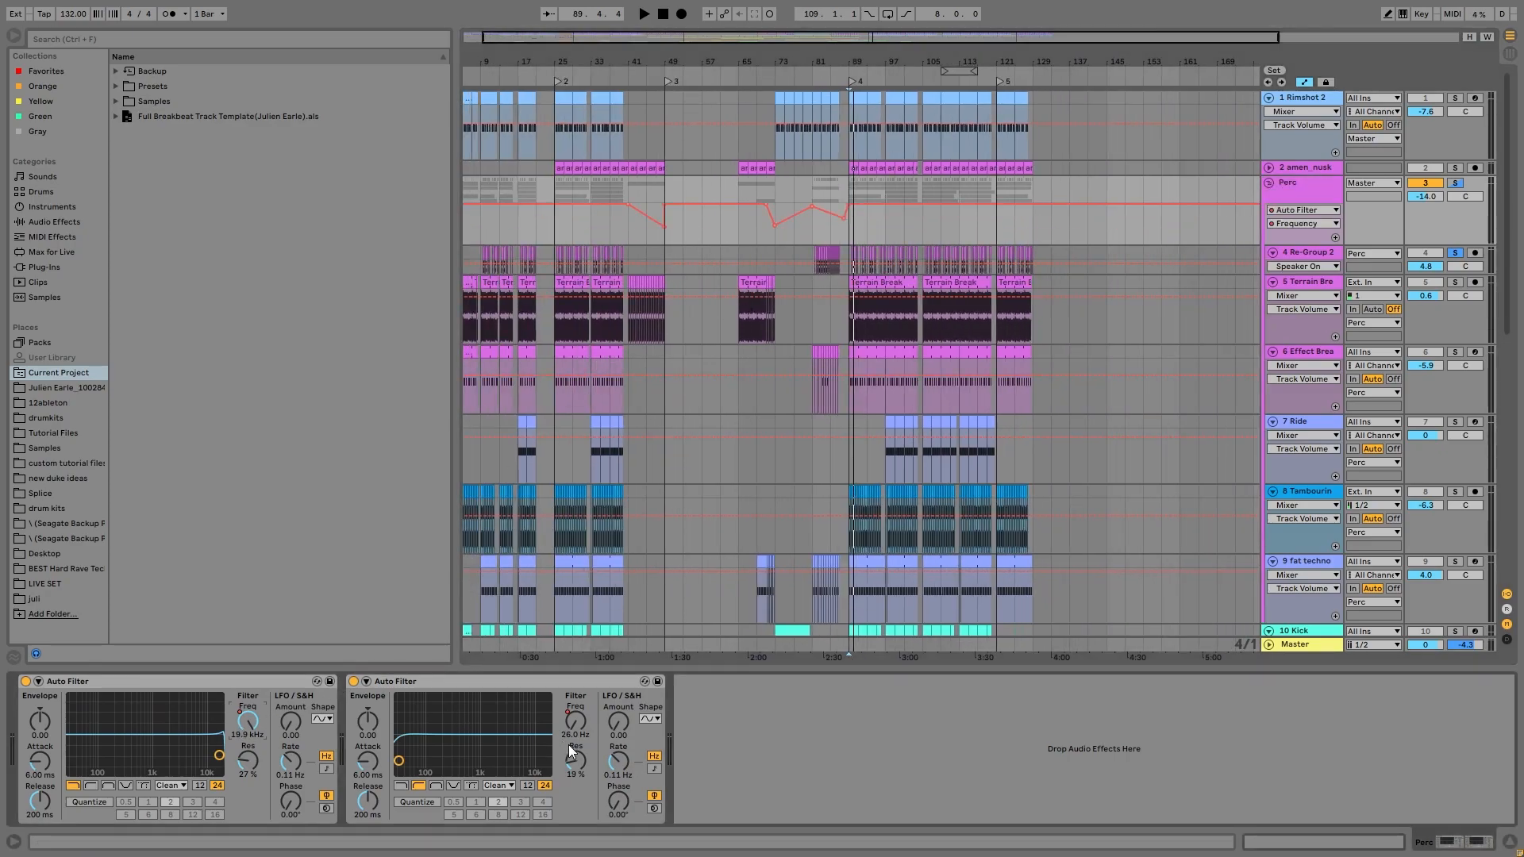
pyautogui.click(575, 722)
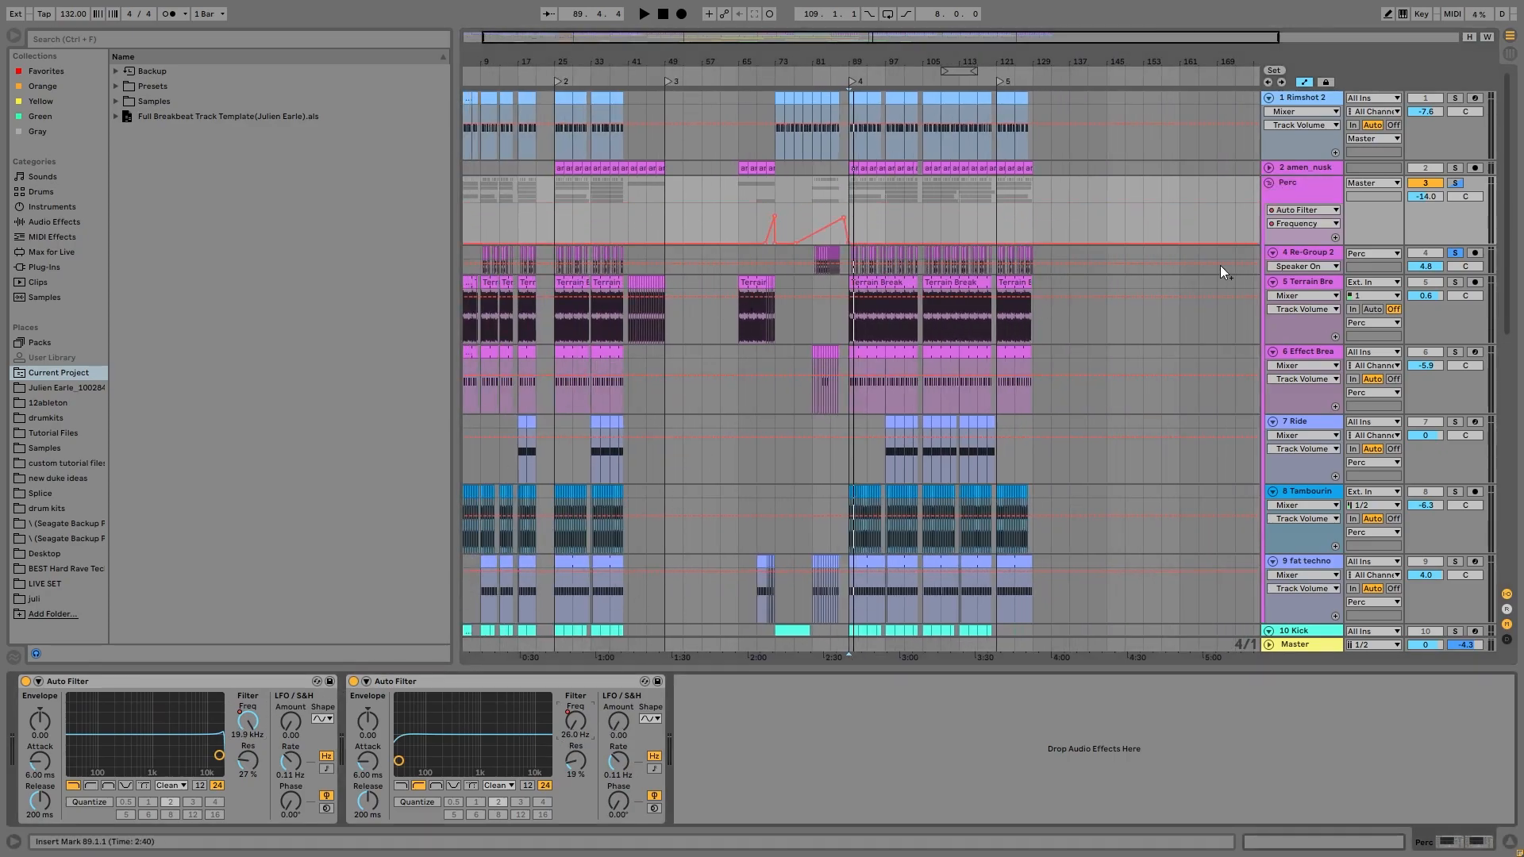
# - Inspect the devices on 2 amen_nusk, 10 Kick and 1 Rimshot 2, and turn off all track solos
pyautogui.click(1293, 169)
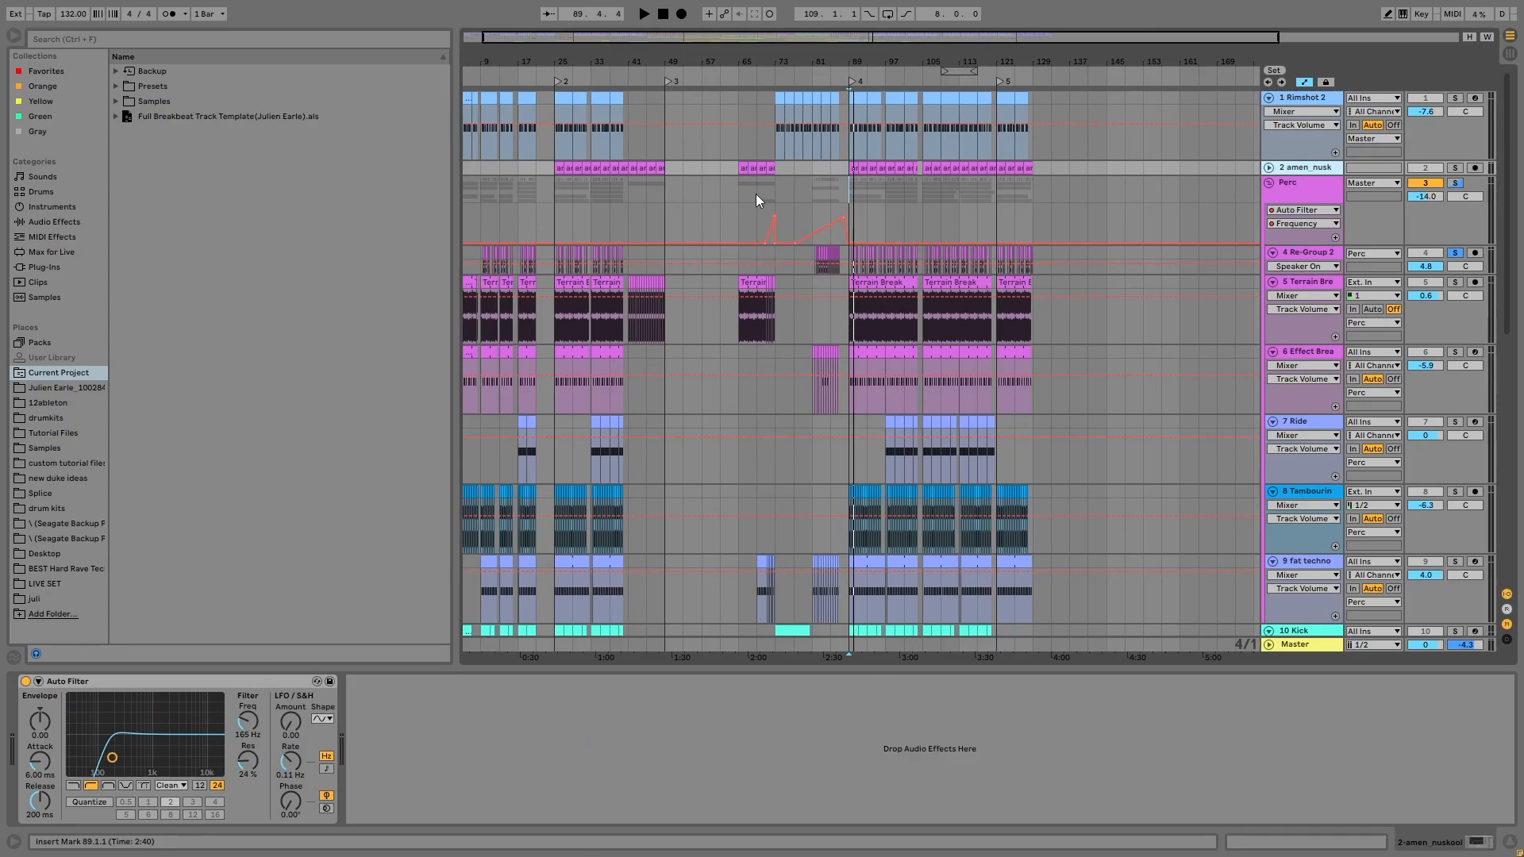
pyautogui.scroll(-5, 1324, 392)
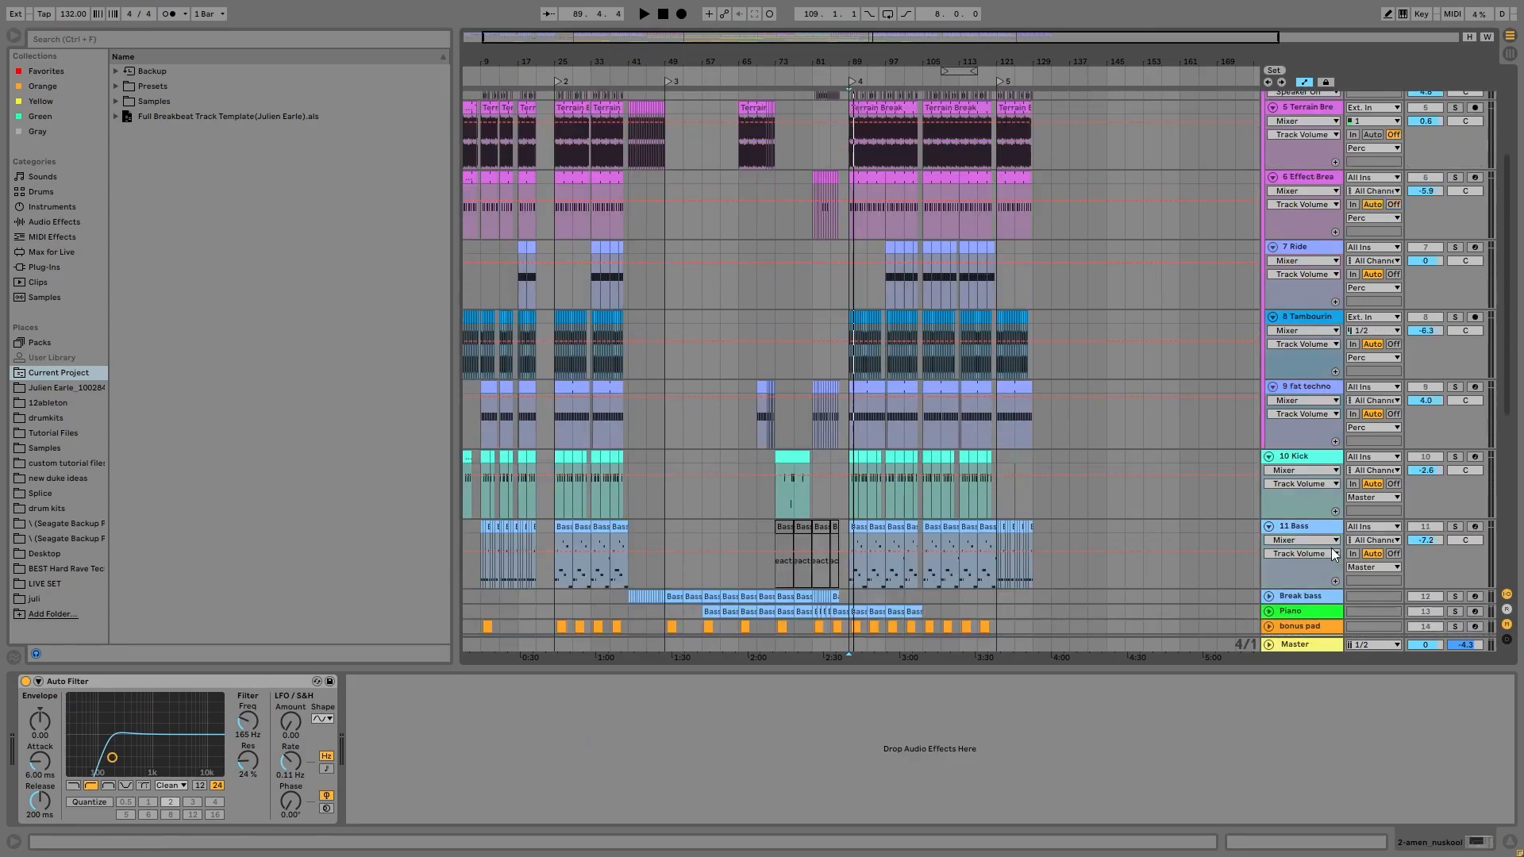
pyautogui.click(1305, 446)
pyautogui.scroll(5, 1305, 446)
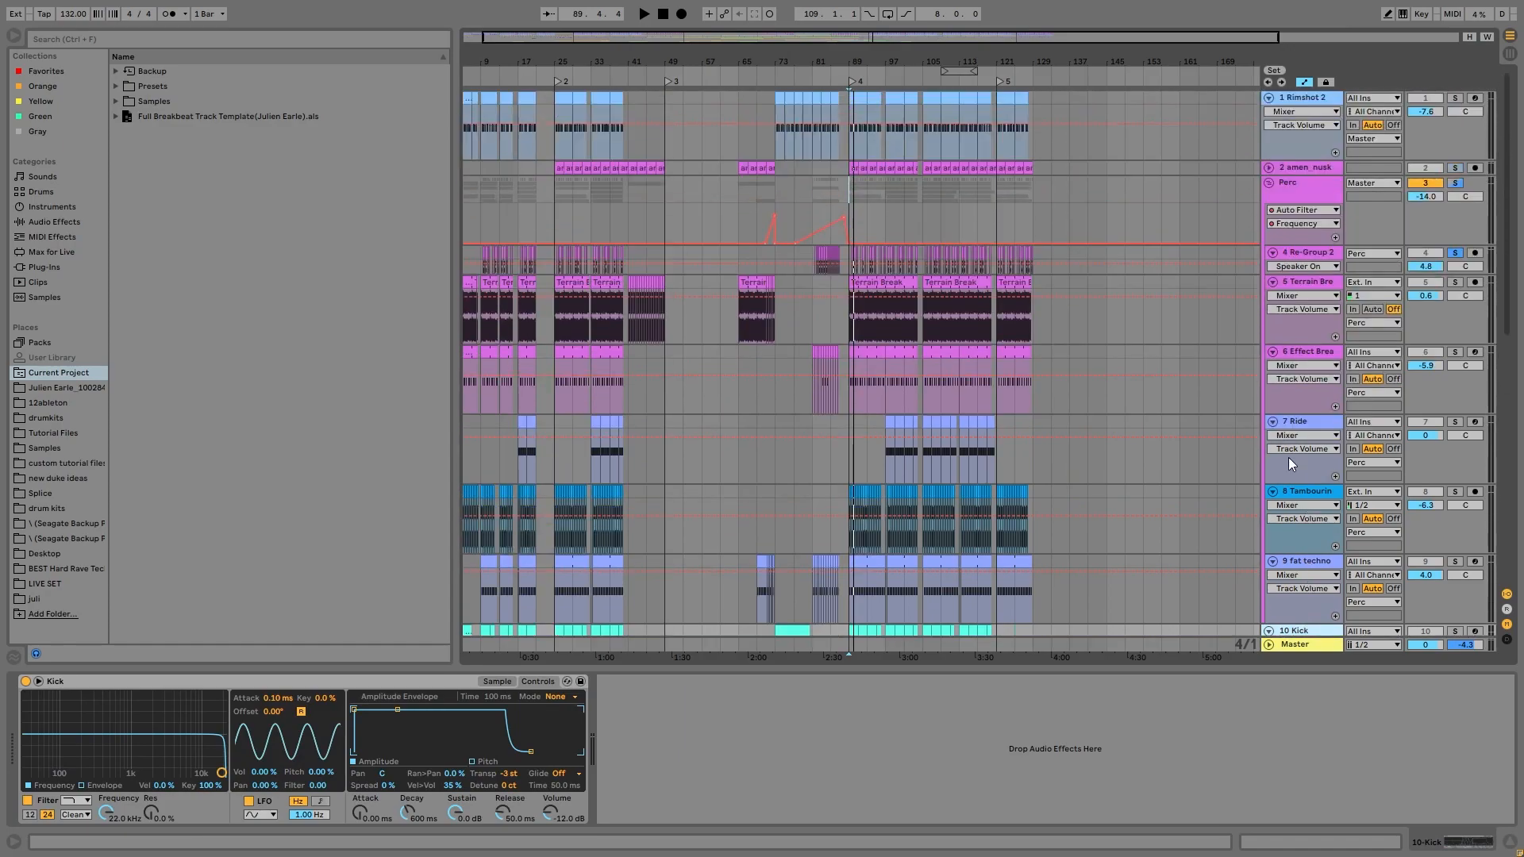
pyautogui.click(1289, 96)
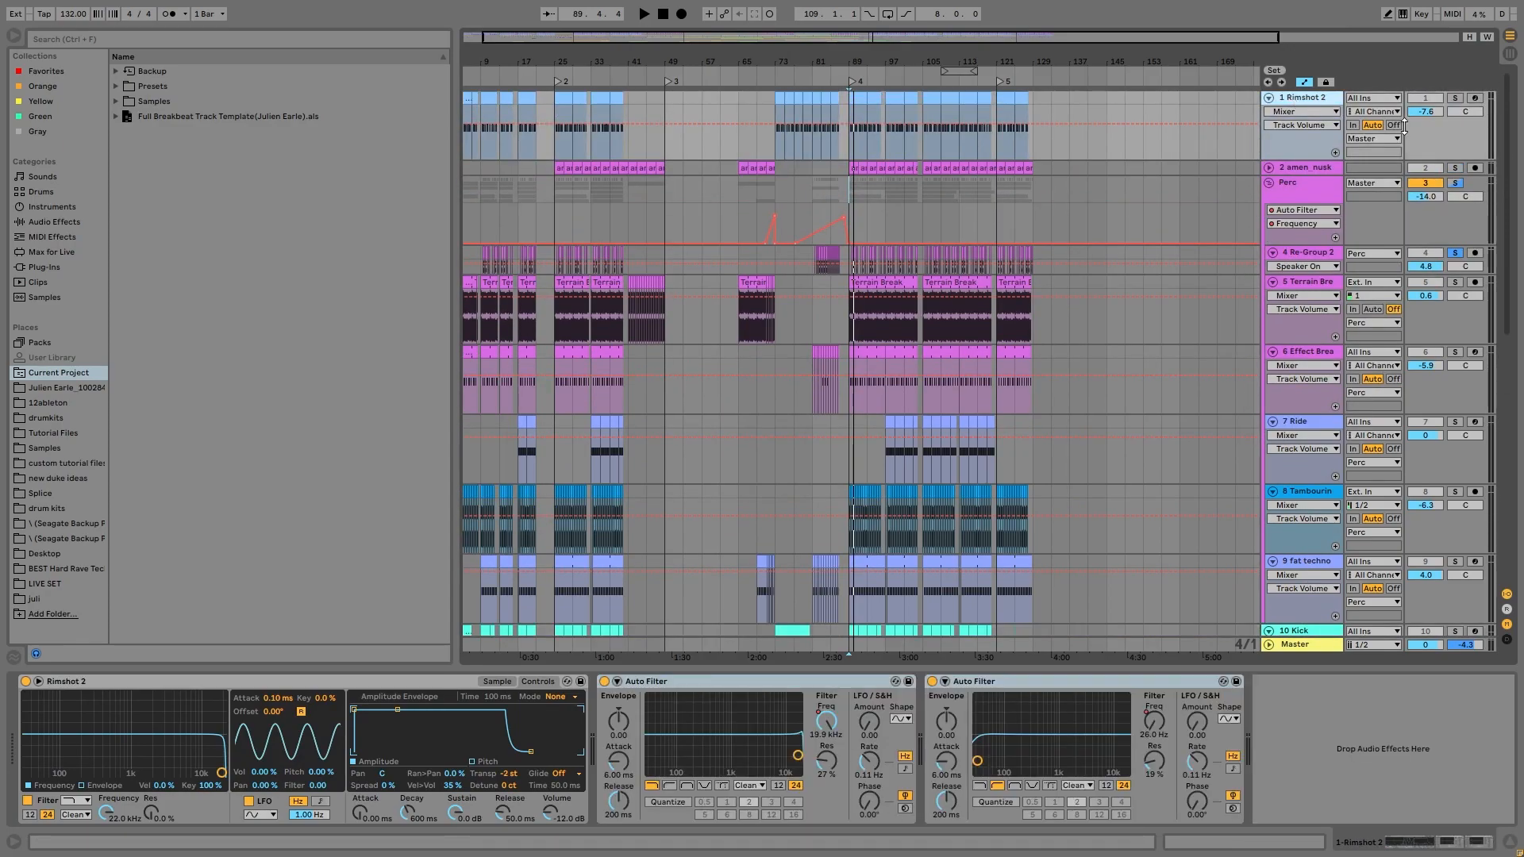
pyautogui.doubleClick(1454, 99)
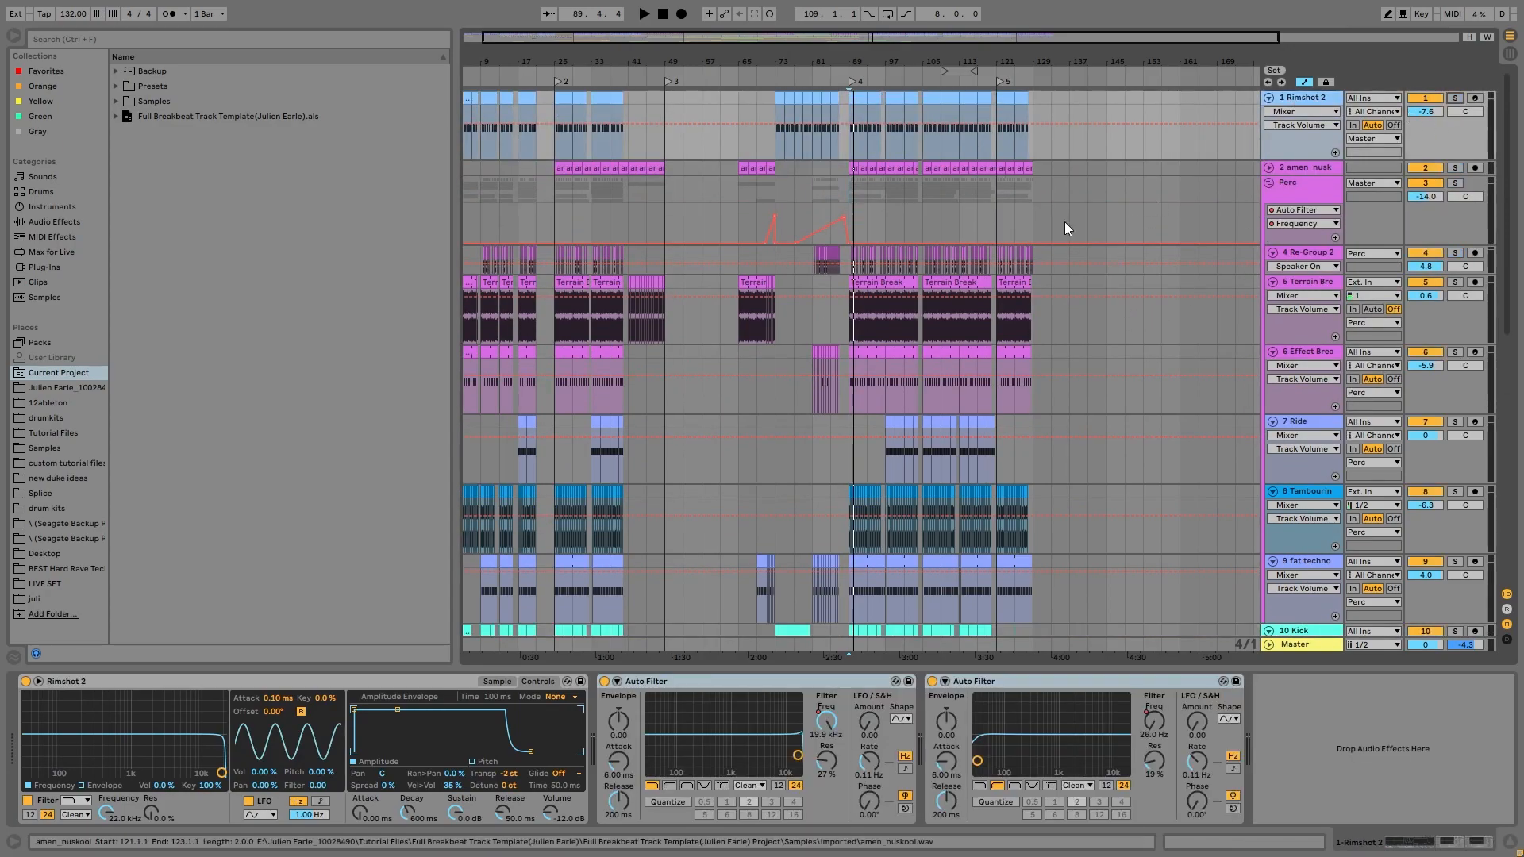
# - Solo 11 Bass, play it from bar 89, and show the track's device chain
pyautogui.scroll(-10, 838, 388)
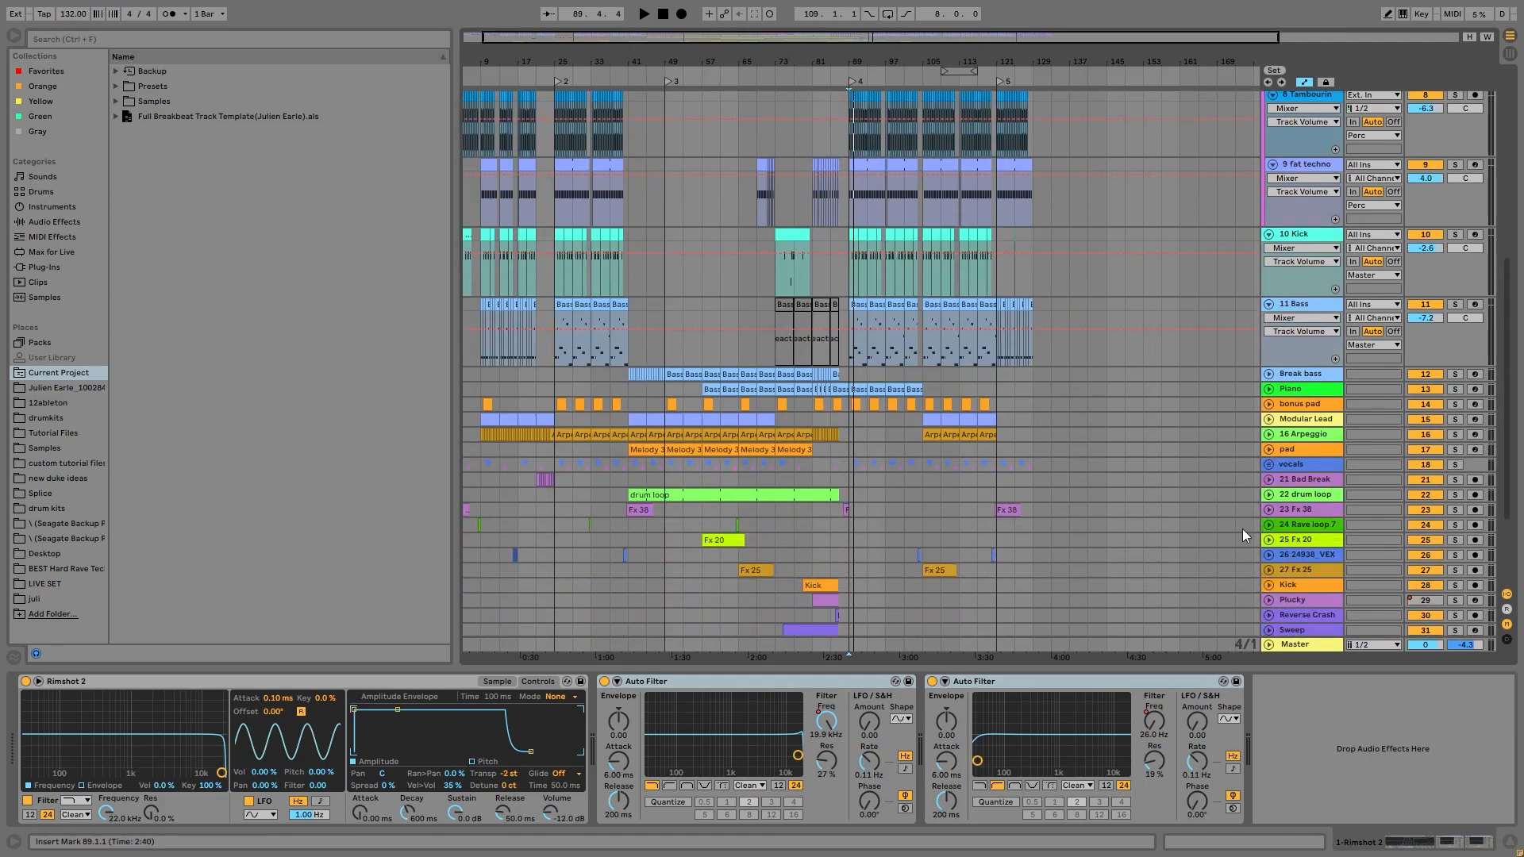
pyautogui.click(1455, 305)
pyautogui.press('space')
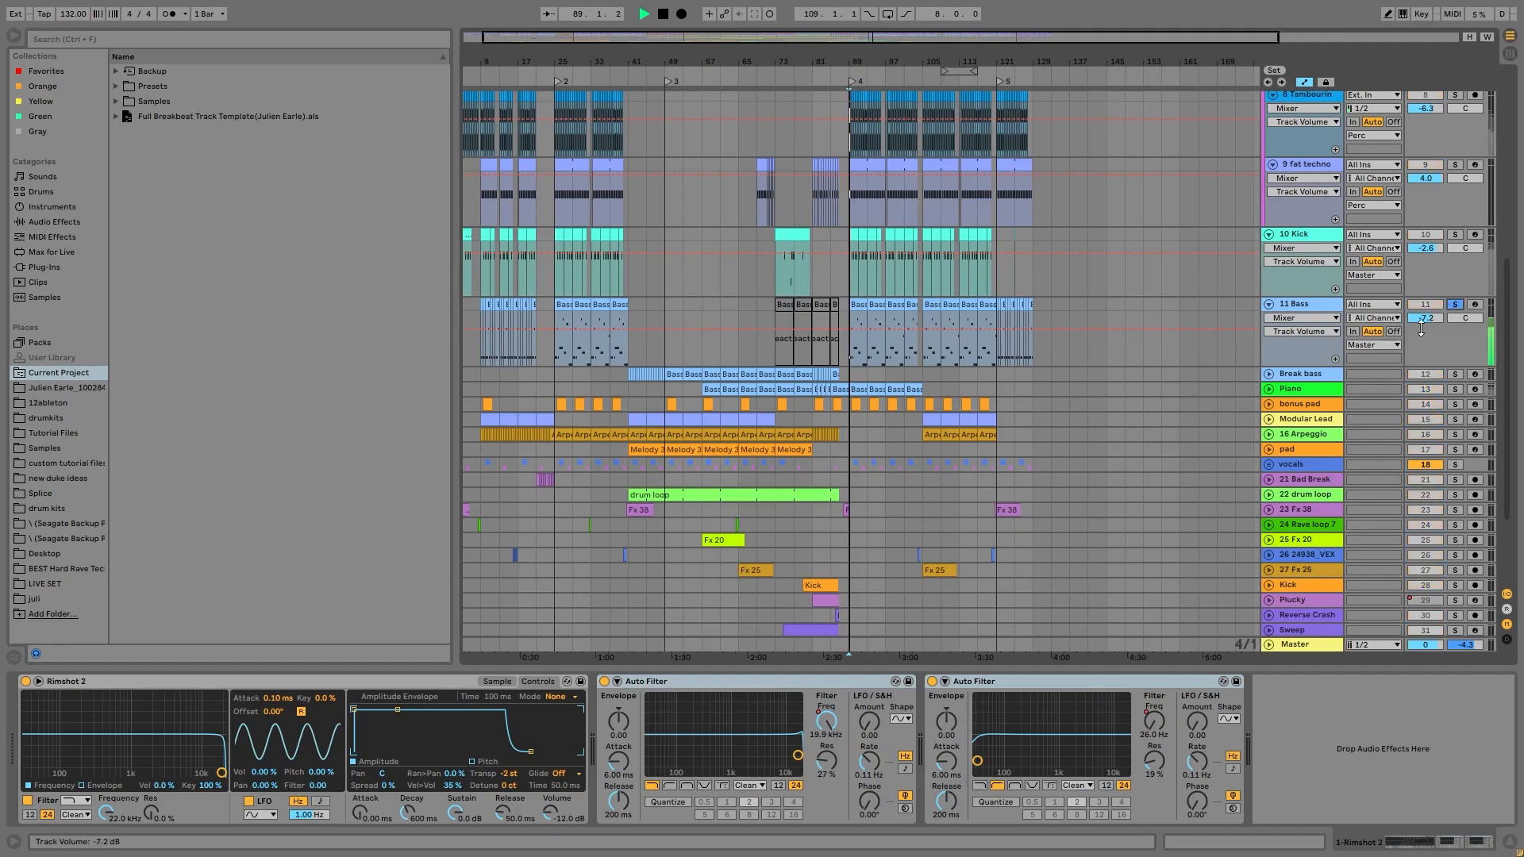
pyautogui.click(1269, 304)
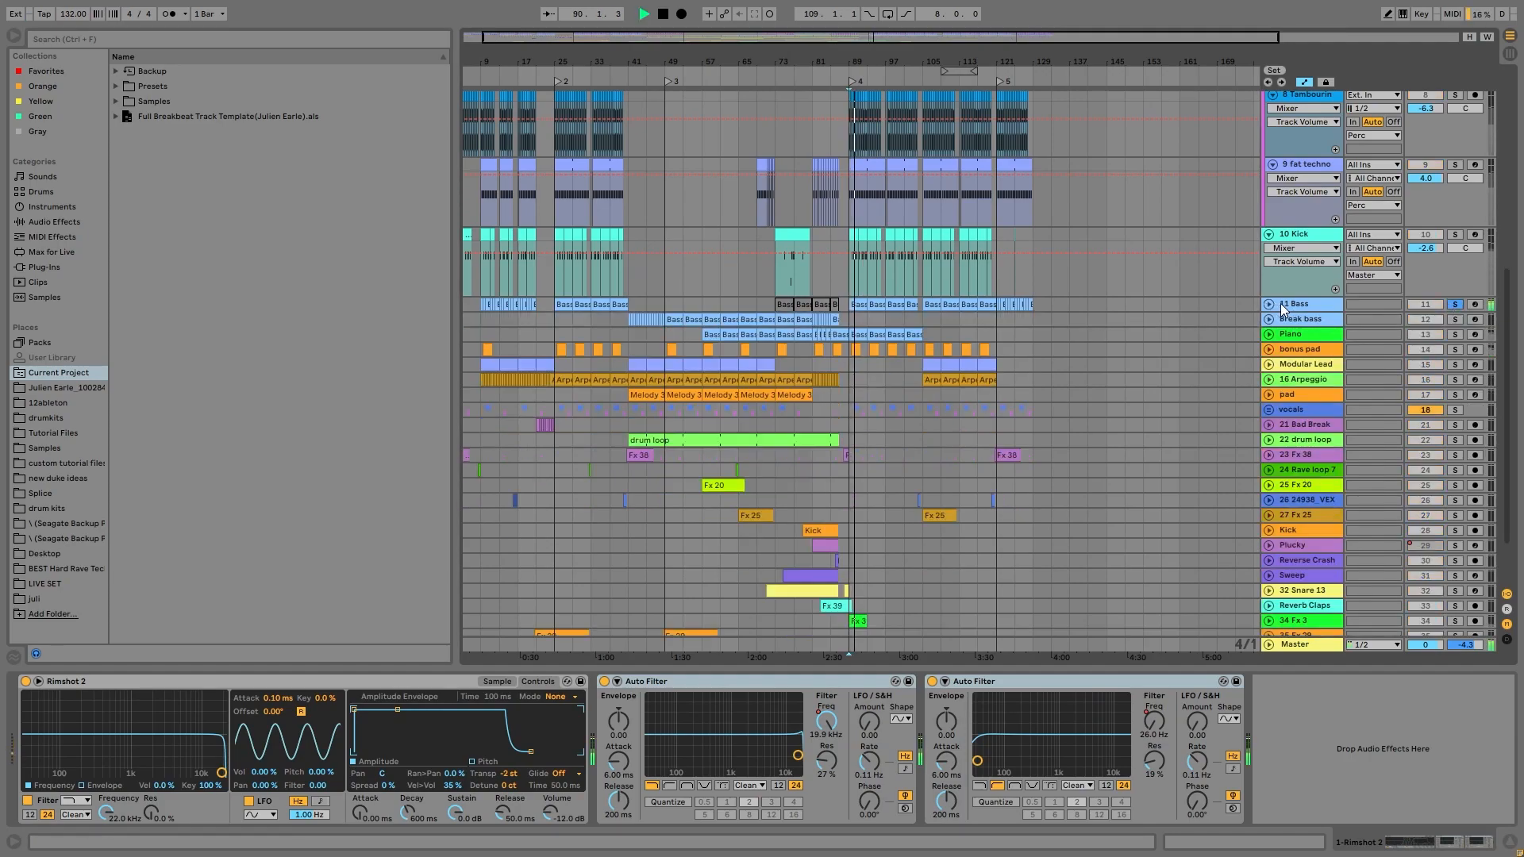
pyautogui.click(1267, 305)
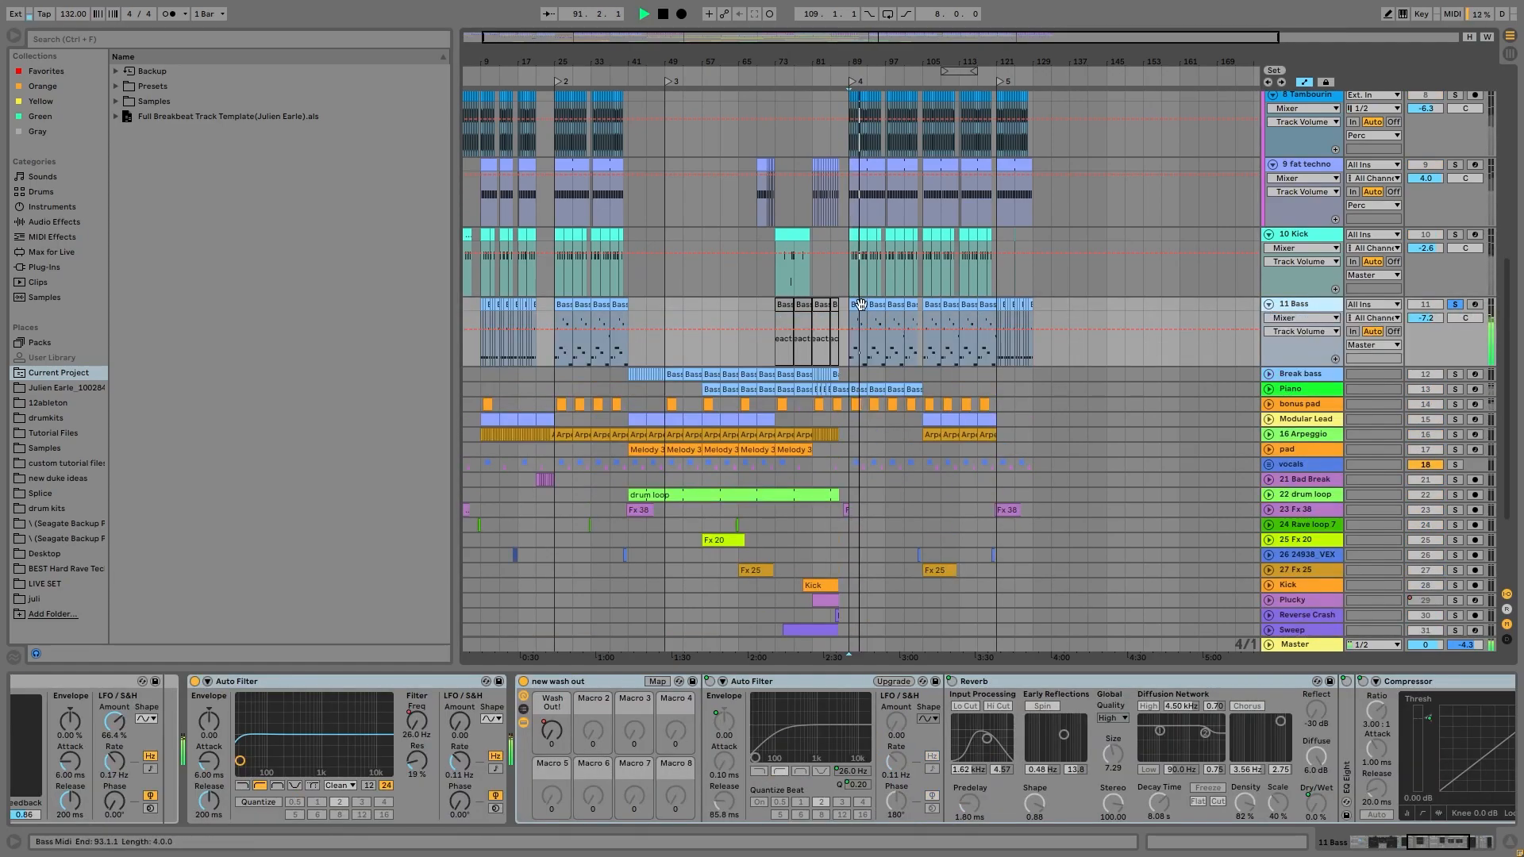
# - Open the 11 Bass clip at bar 89, examine the notes in its first four bars, and play it
pyautogui.doubleClick(858, 305)
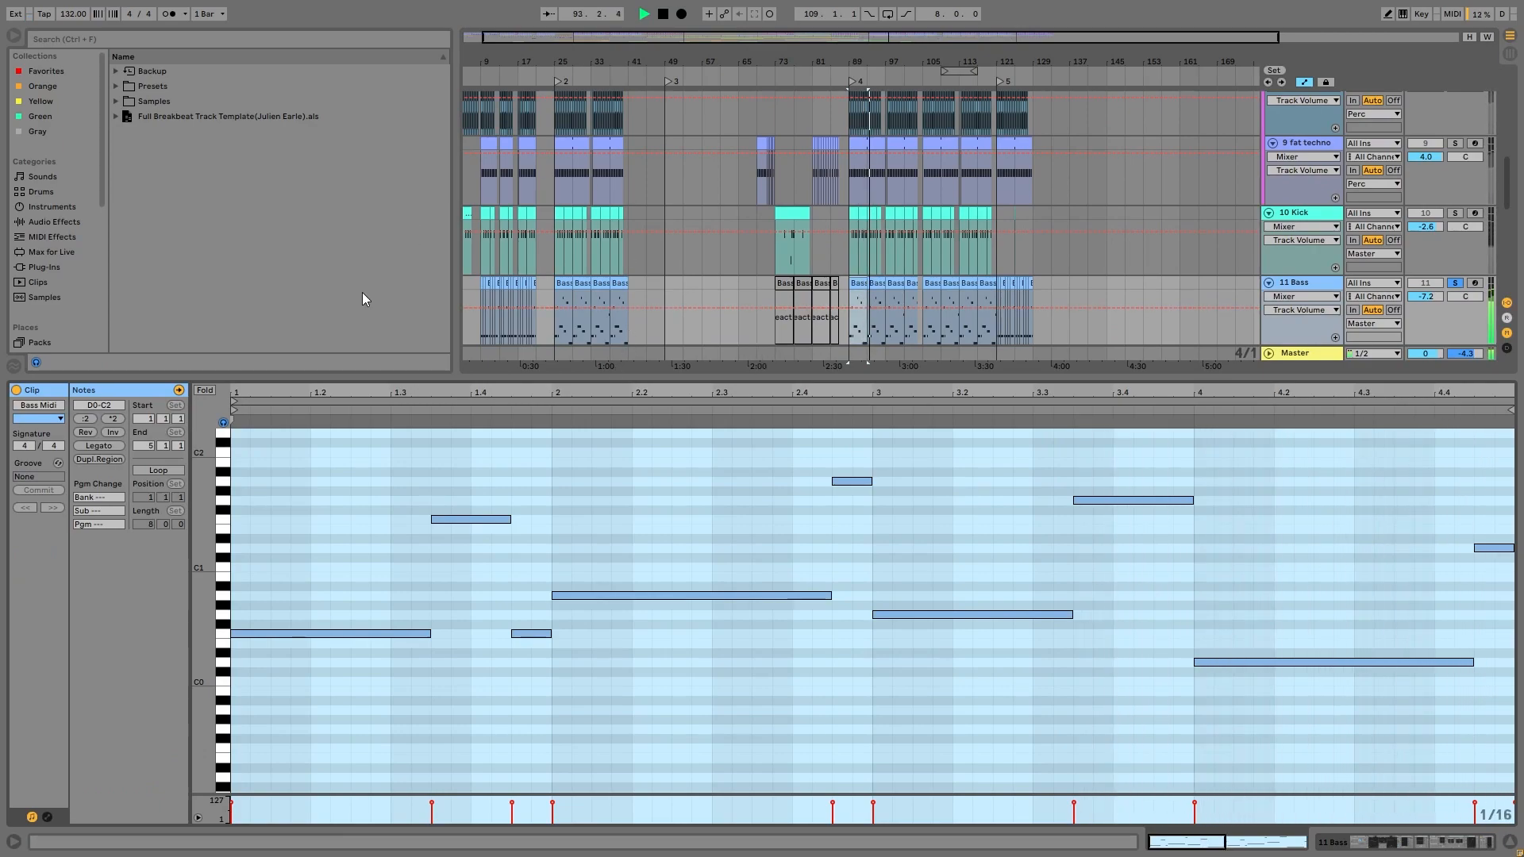
pyautogui.press('space')
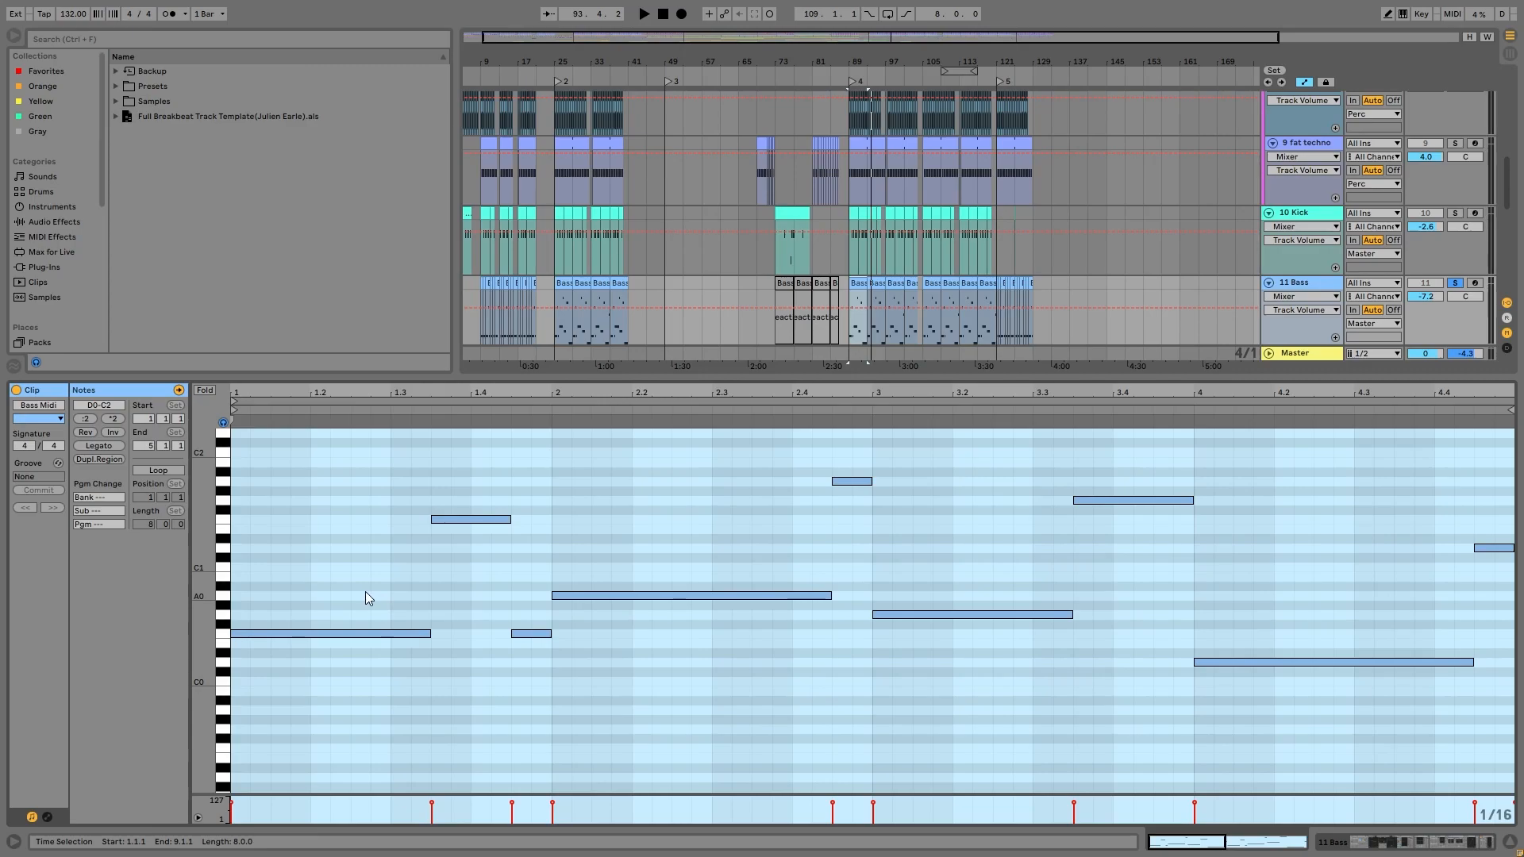
pyautogui.moveTo(355, 592); pyautogui.dragTo(427, 702)
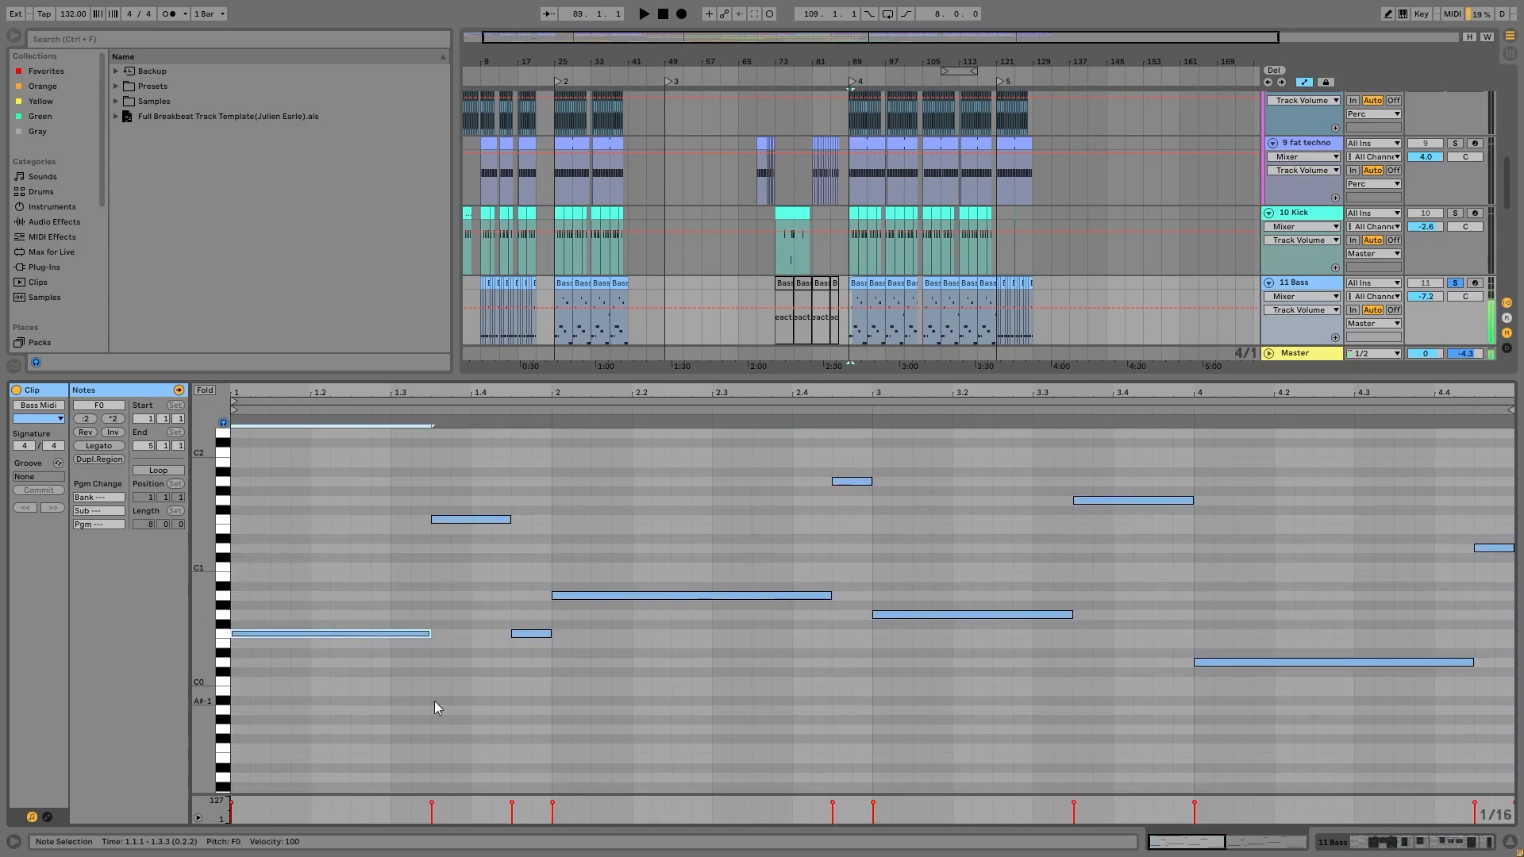
pyautogui.click(669, 554)
pyautogui.click(674, 595)
pyautogui.click(981, 614)
pyautogui.moveTo(1258, 616); pyautogui.dragTo(1214, 824)
pyautogui.press('space')
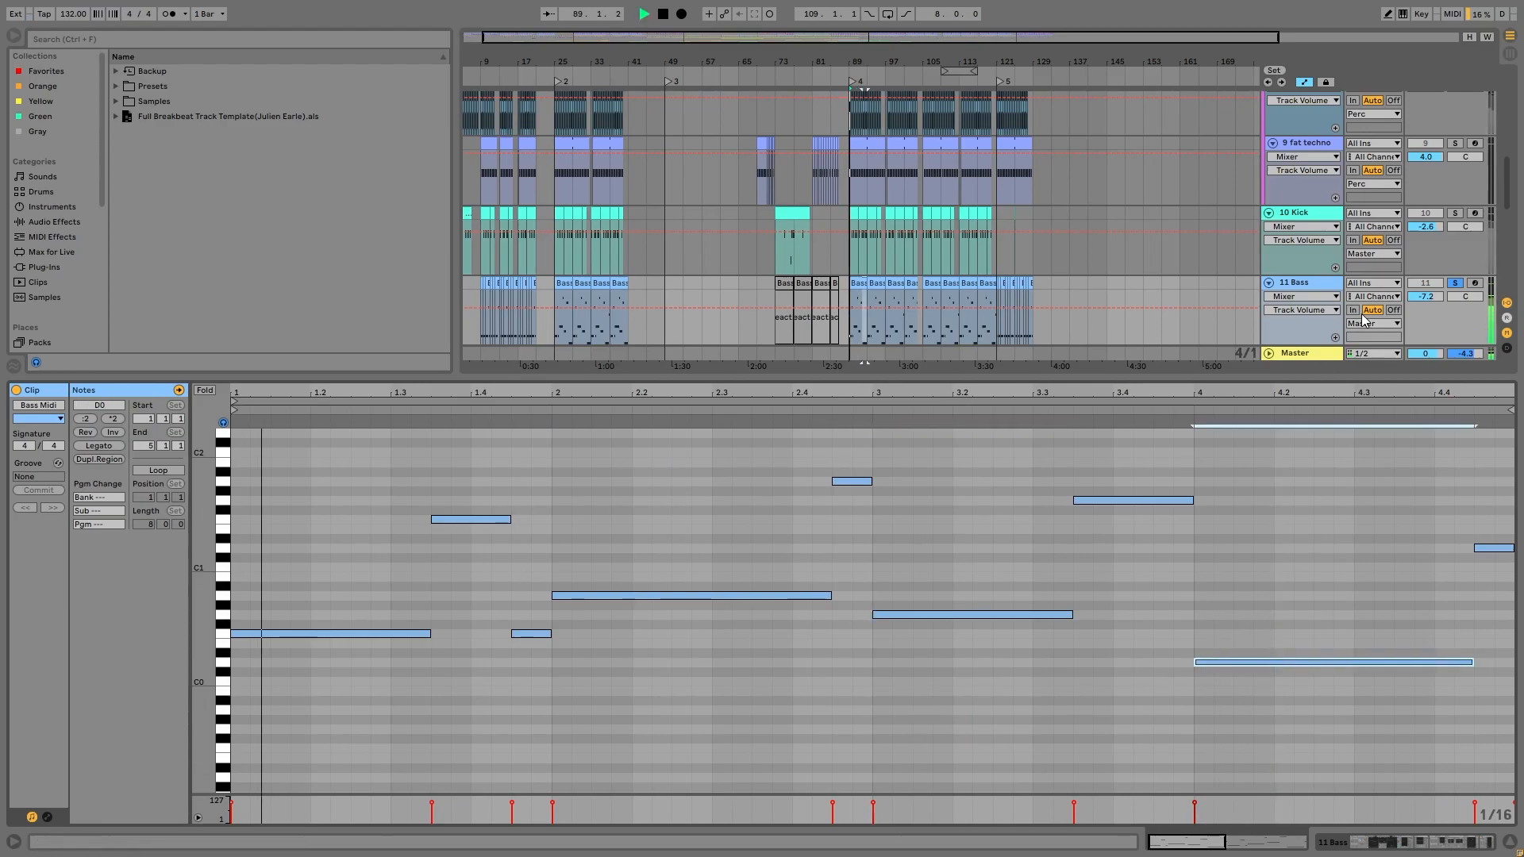
# - Solo 10 Kick and the Perc group together with 11 Bass and play them from bar 89
pyautogui.doubleClick(1287, 283)
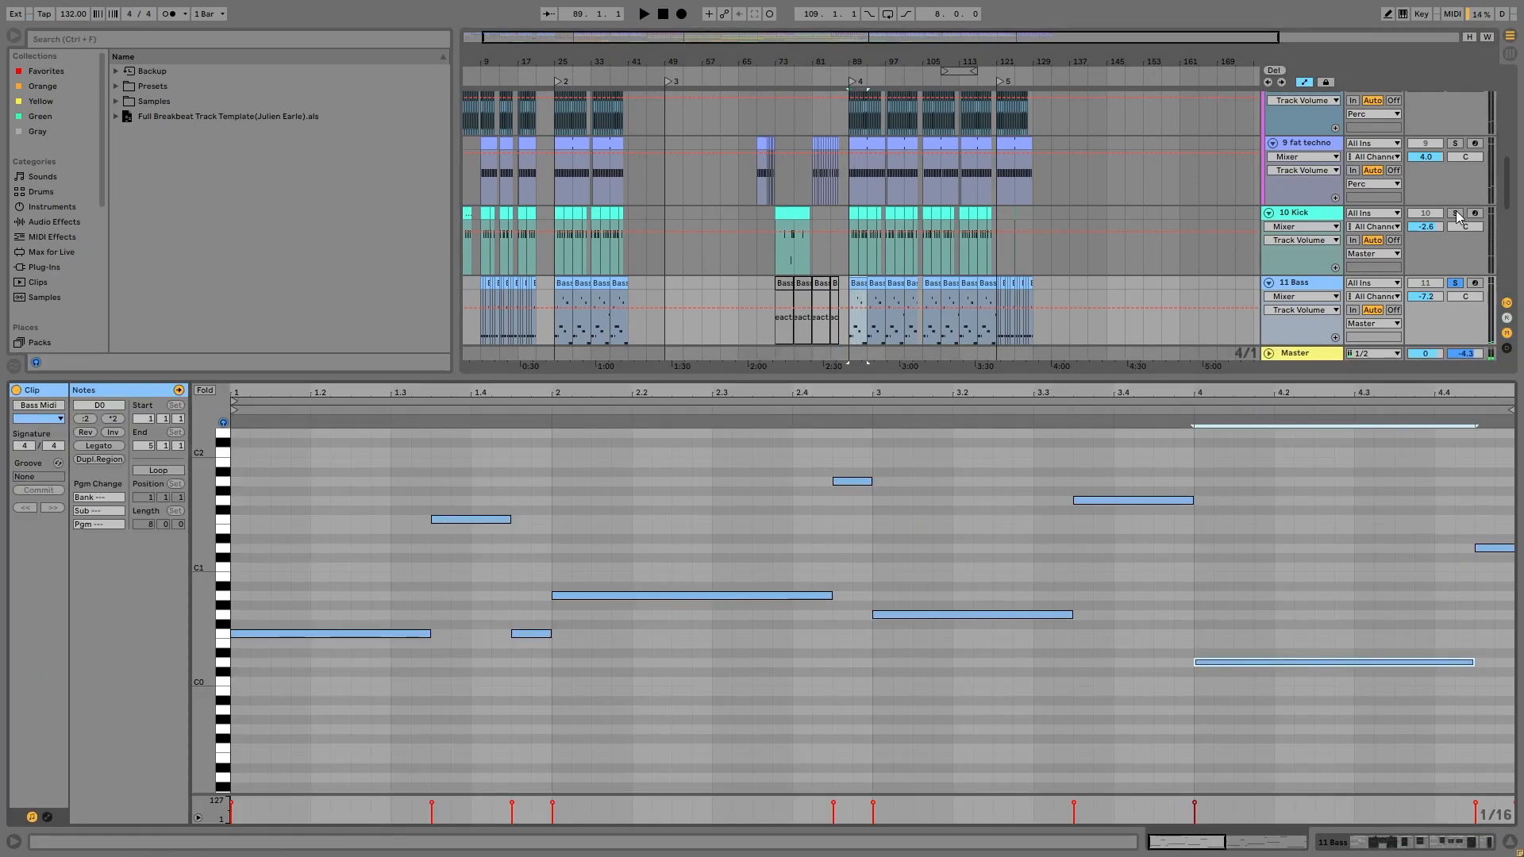
pyautogui.scroll(3, 1459, 216)
pyautogui.scroll(5, 1307, 126)
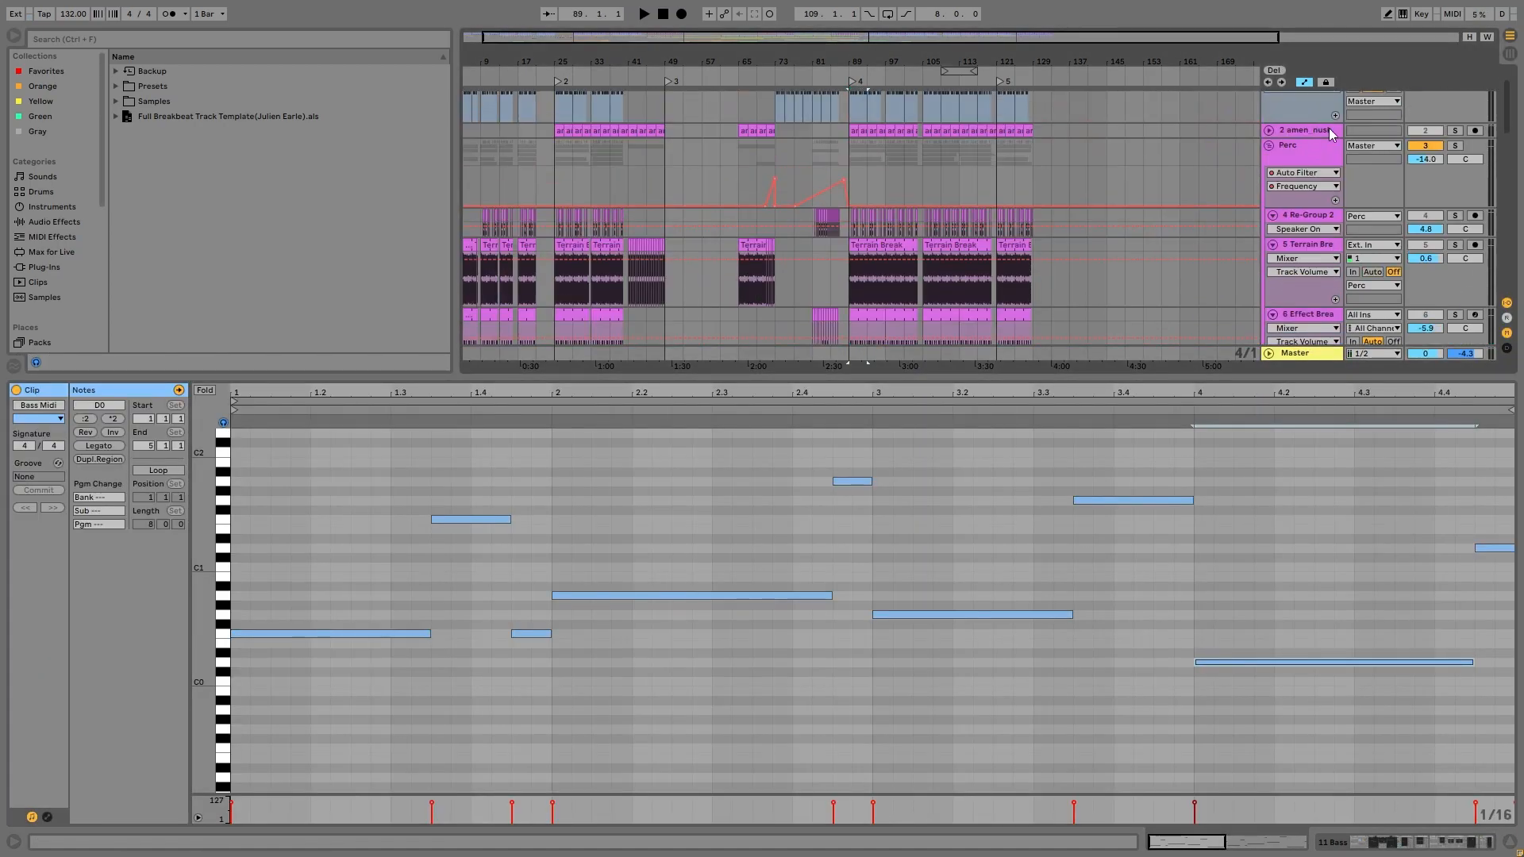
pyautogui.scroll(2, 1330, 133)
pyautogui.press('space')
pyautogui.scroll(-1, 1428, 225)
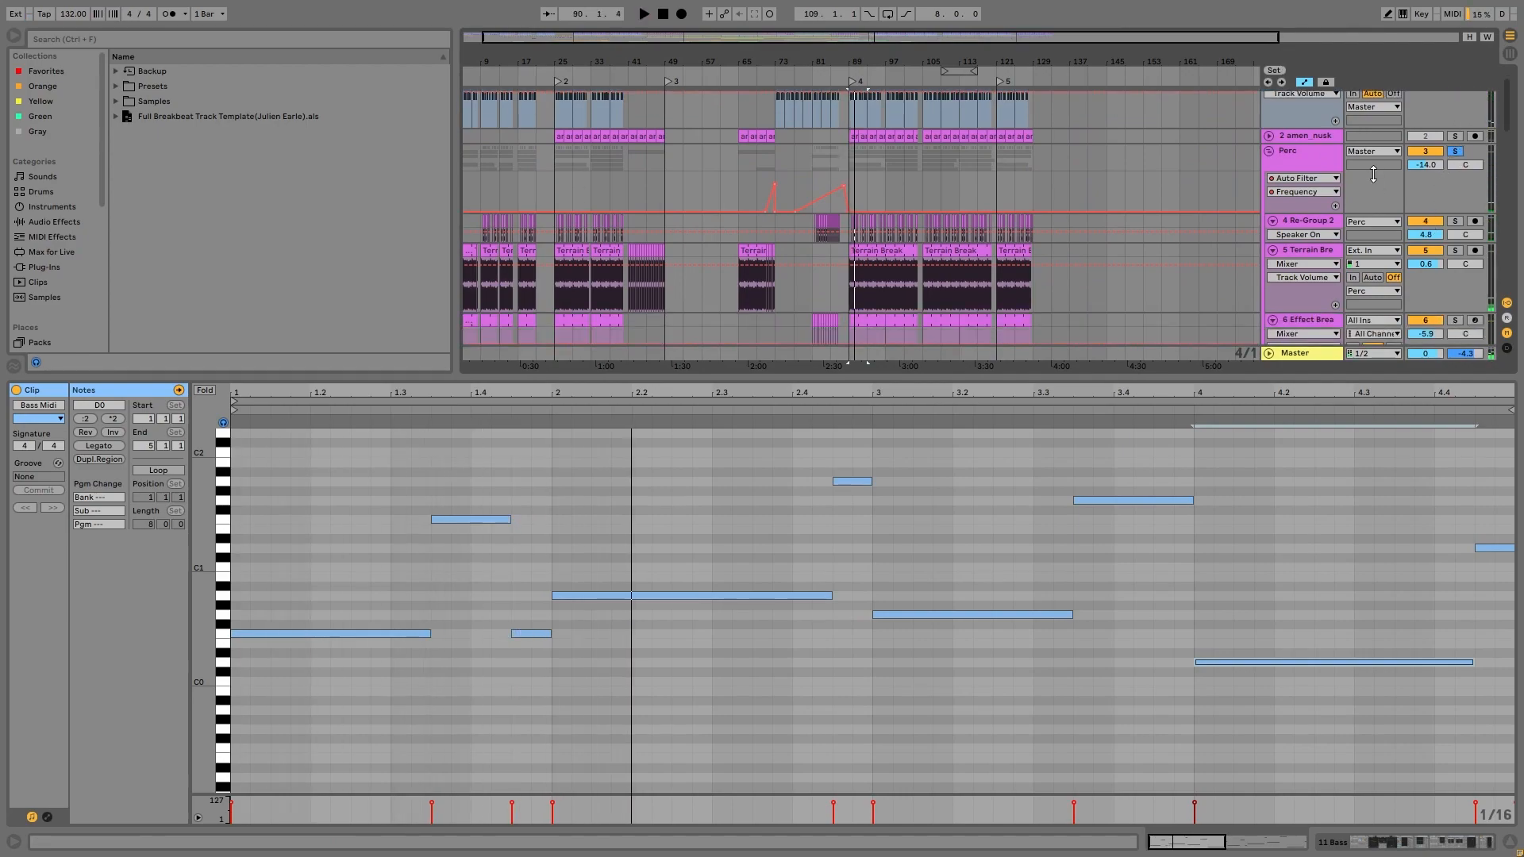
pyautogui.press('space')
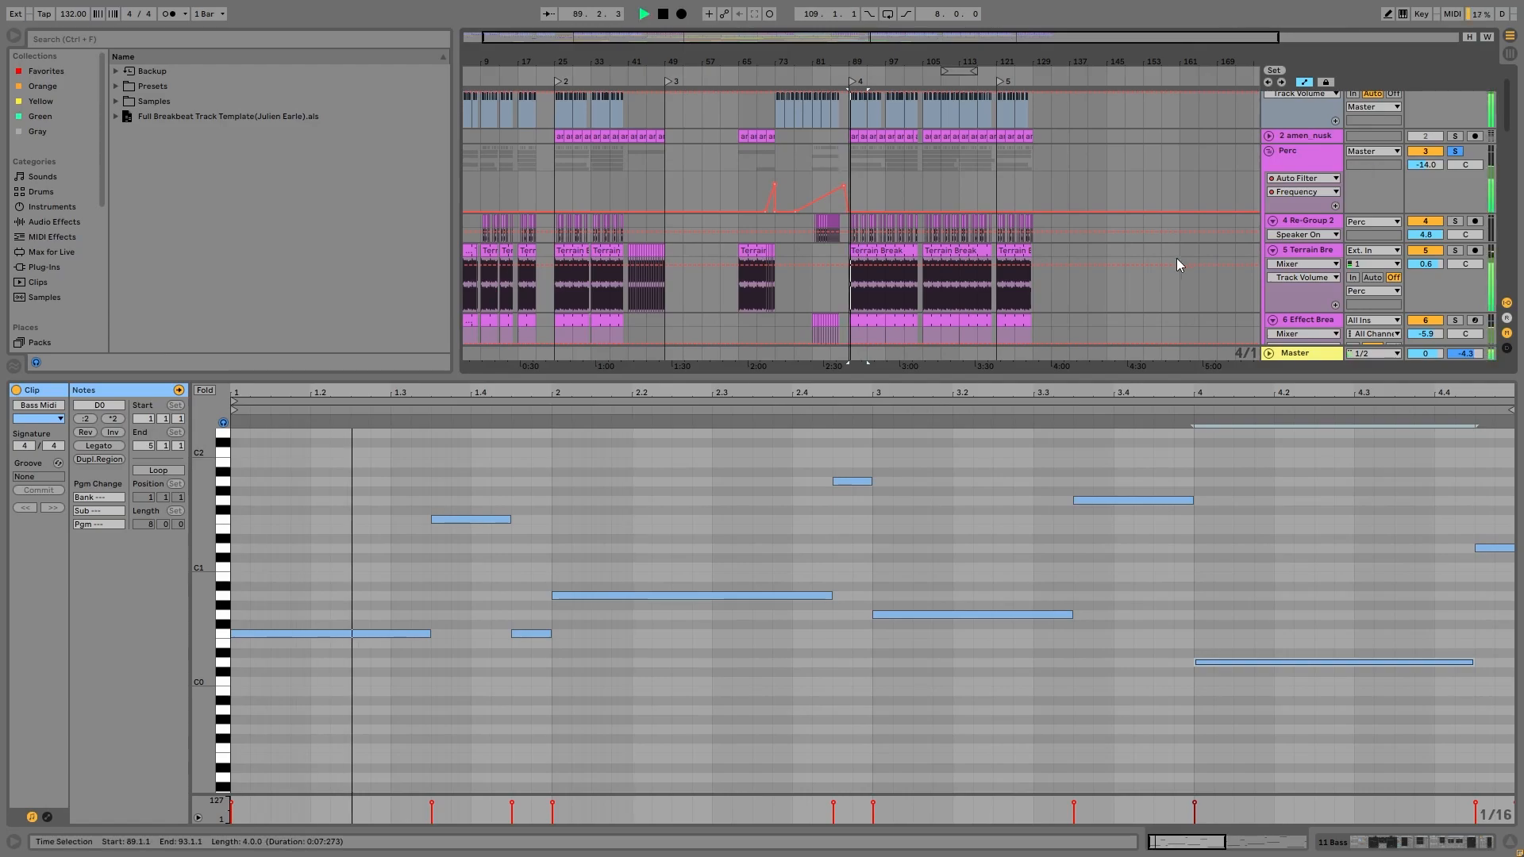
pyautogui.scroll(-2, 1151, 232)
pyautogui.scroll(-8, 1130, 235)
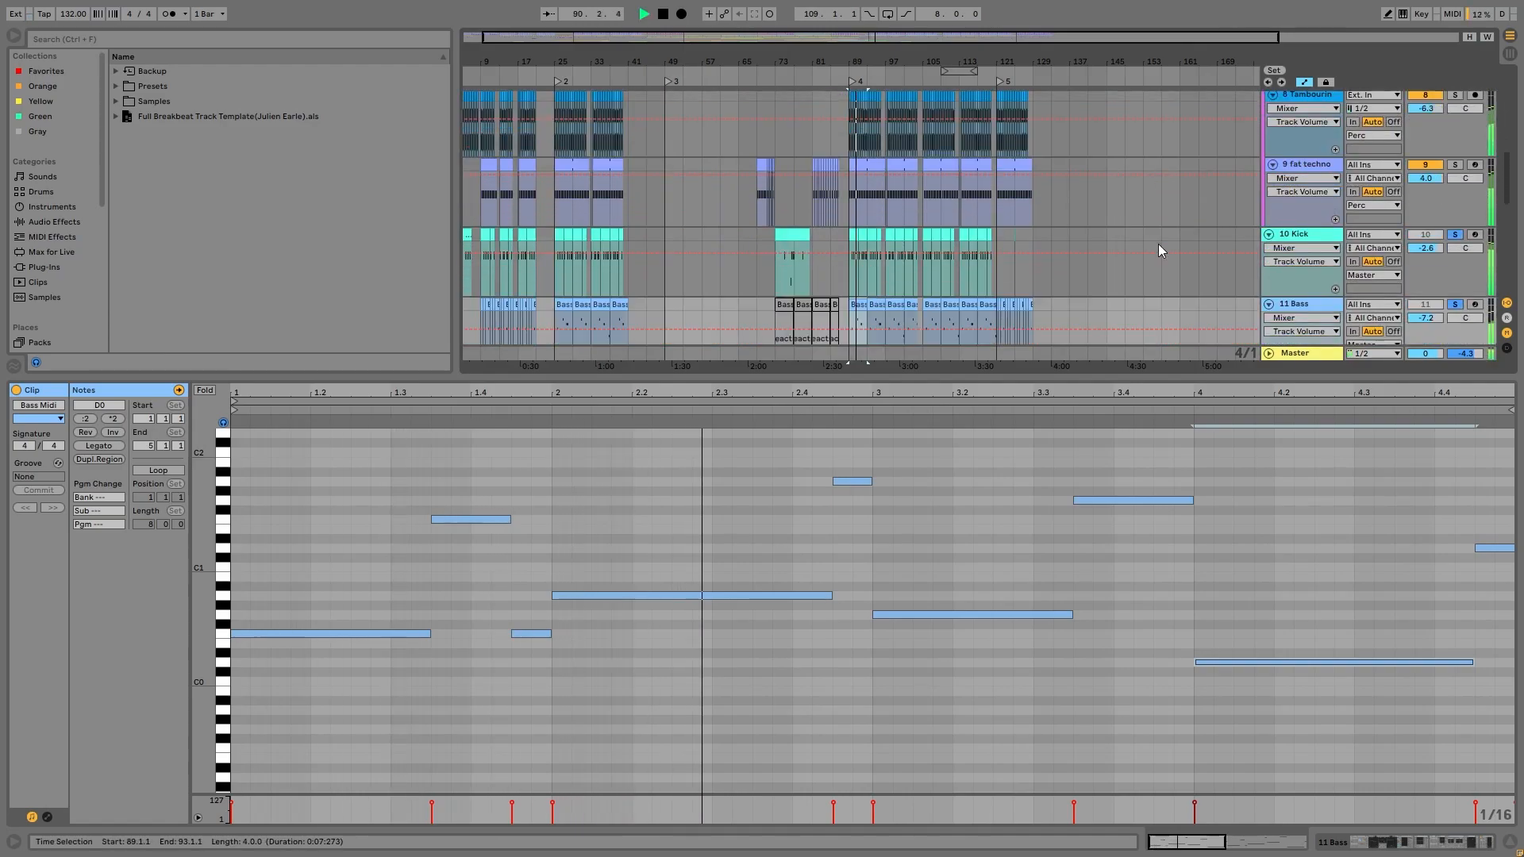
pyautogui.press('space')
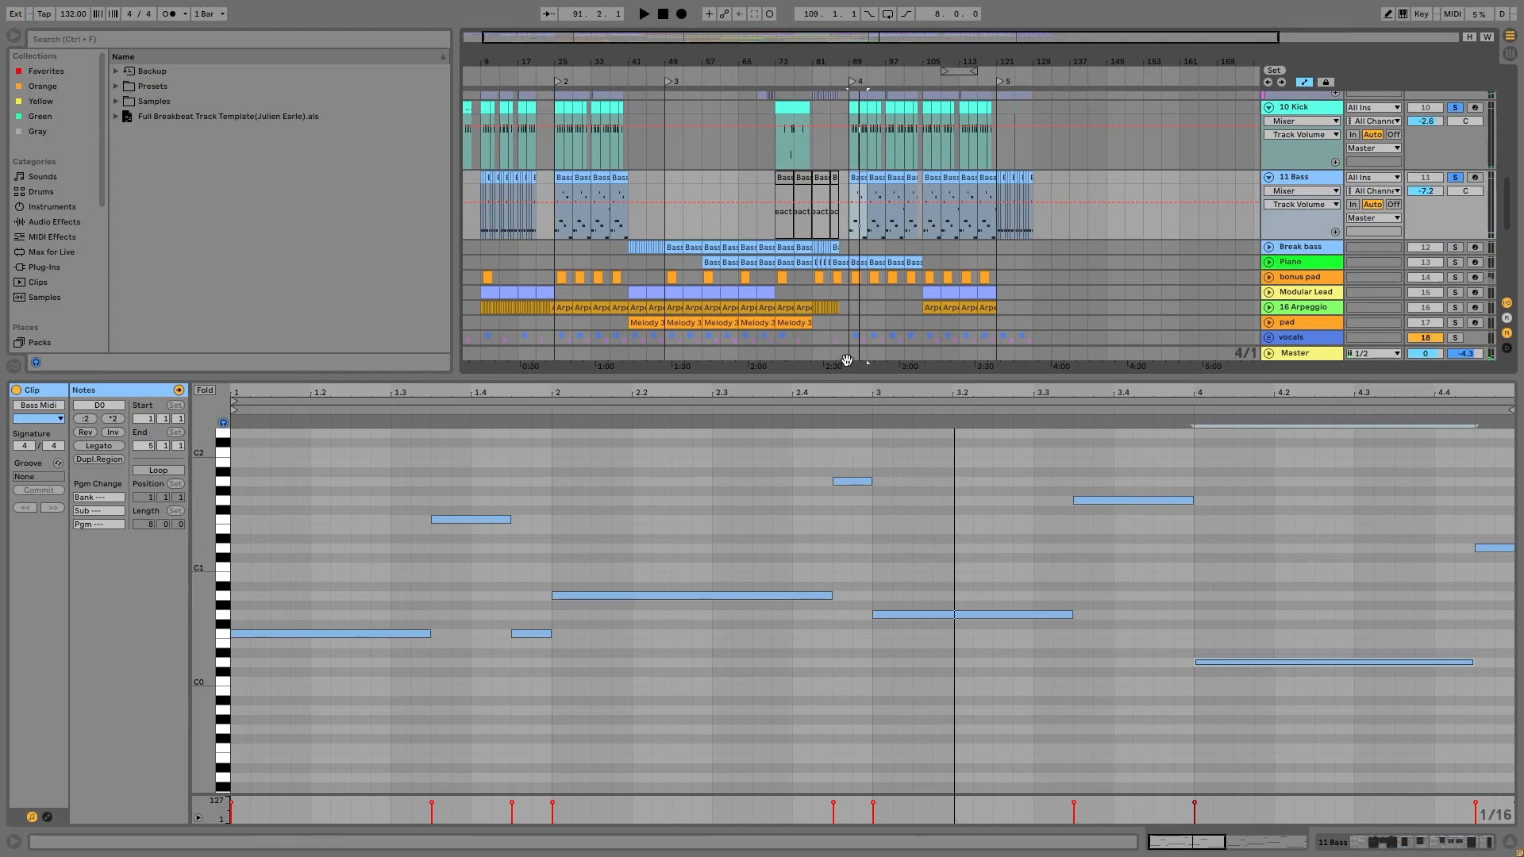
# - Solo 11 Bass alone and inspect both Wavetable chains in its Instrument Rack, comparing their Osc 1 and Osc 2 settings
pyautogui.click(1330, 180)
pyautogui.click(1455, 177)
pyautogui.moveTo(1421, 848); pyautogui.dragTo(1359, 854)
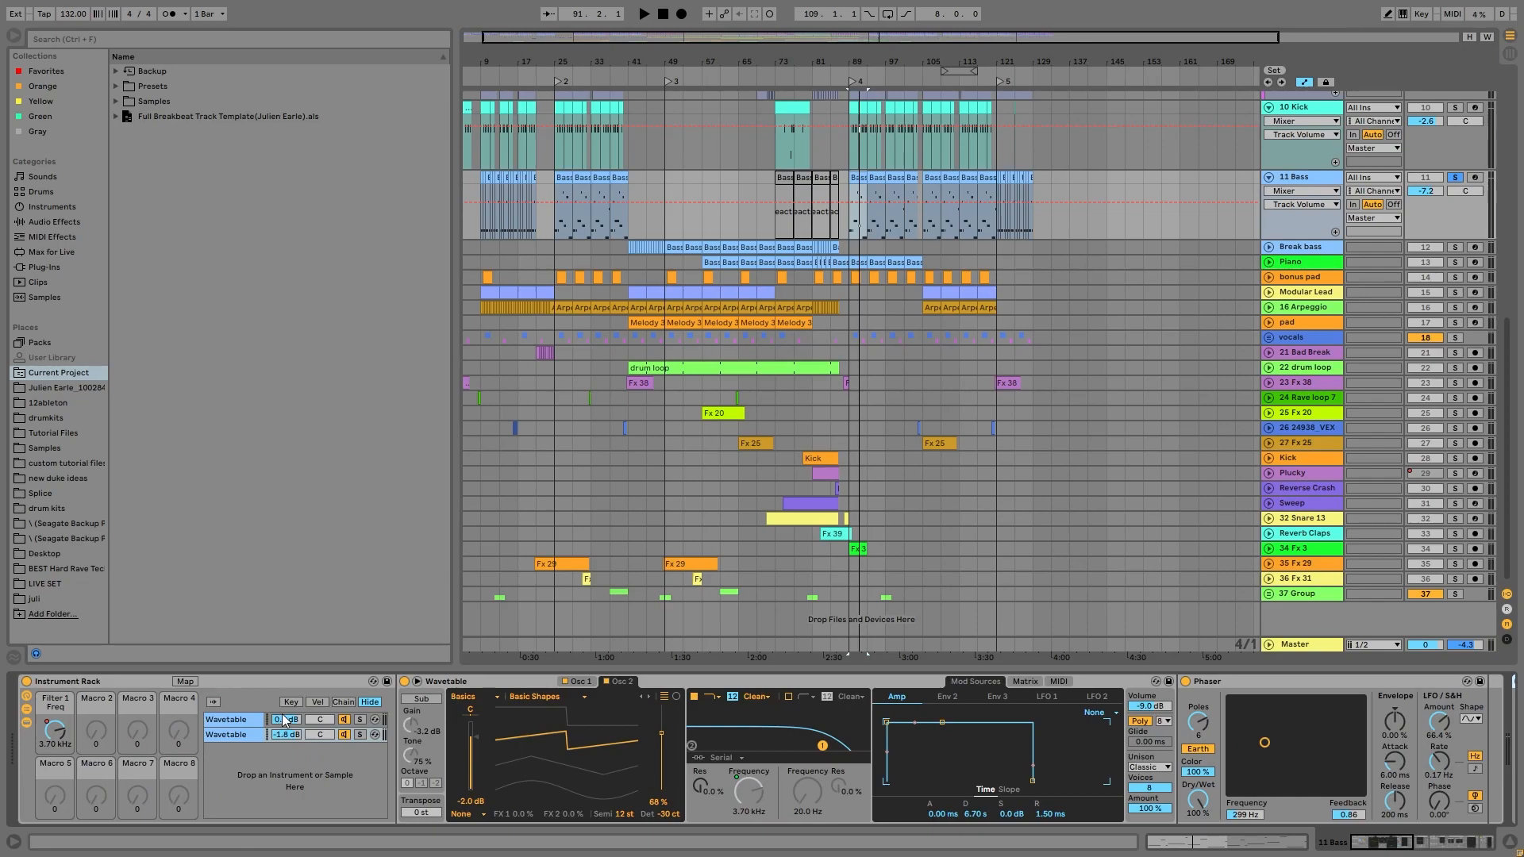
pyautogui.click(238, 726)
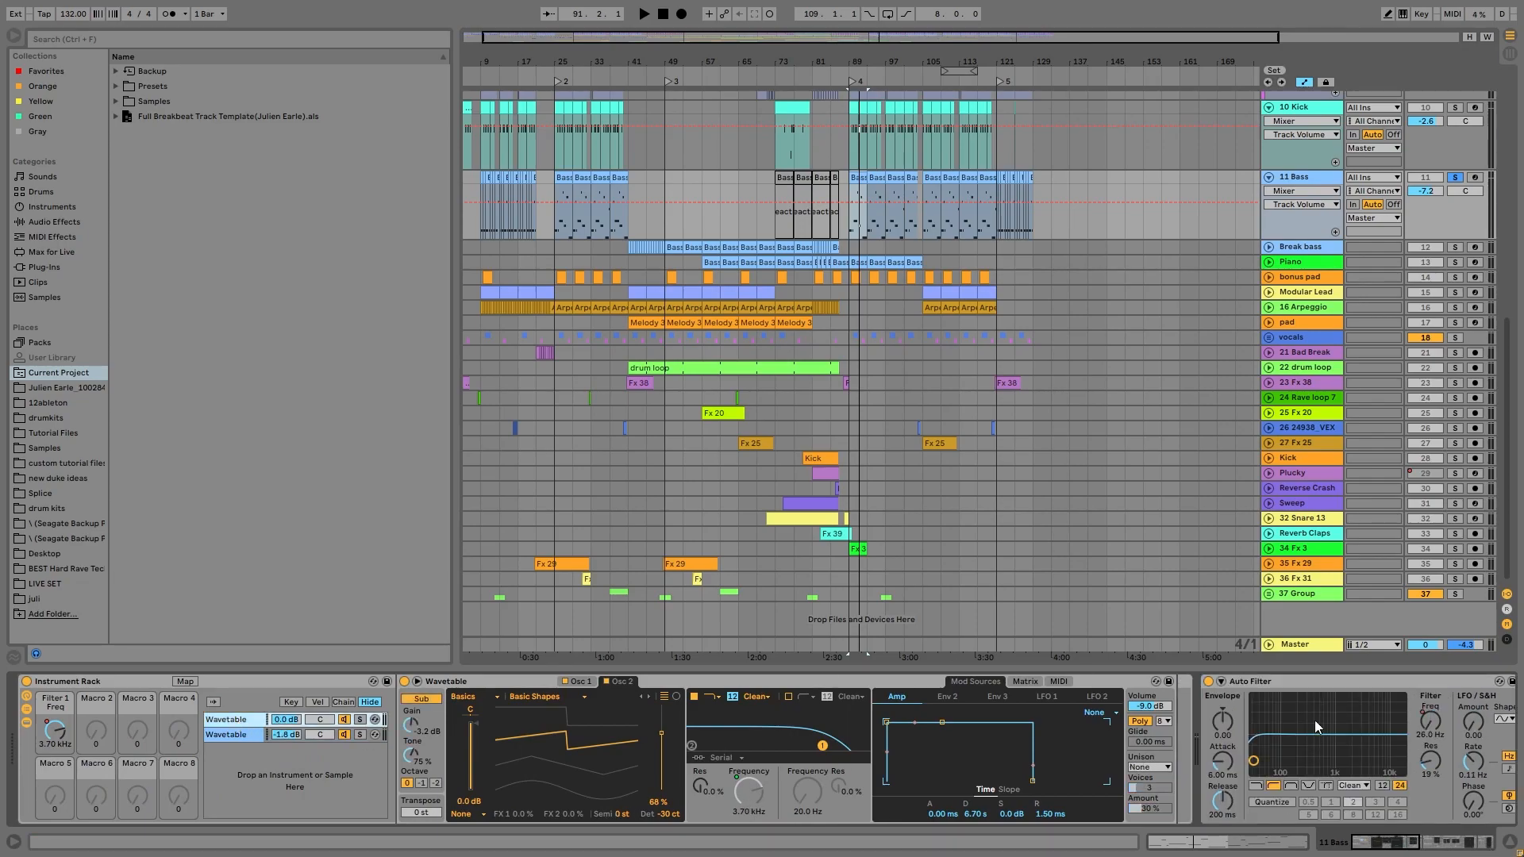
pyautogui.click(584, 678)
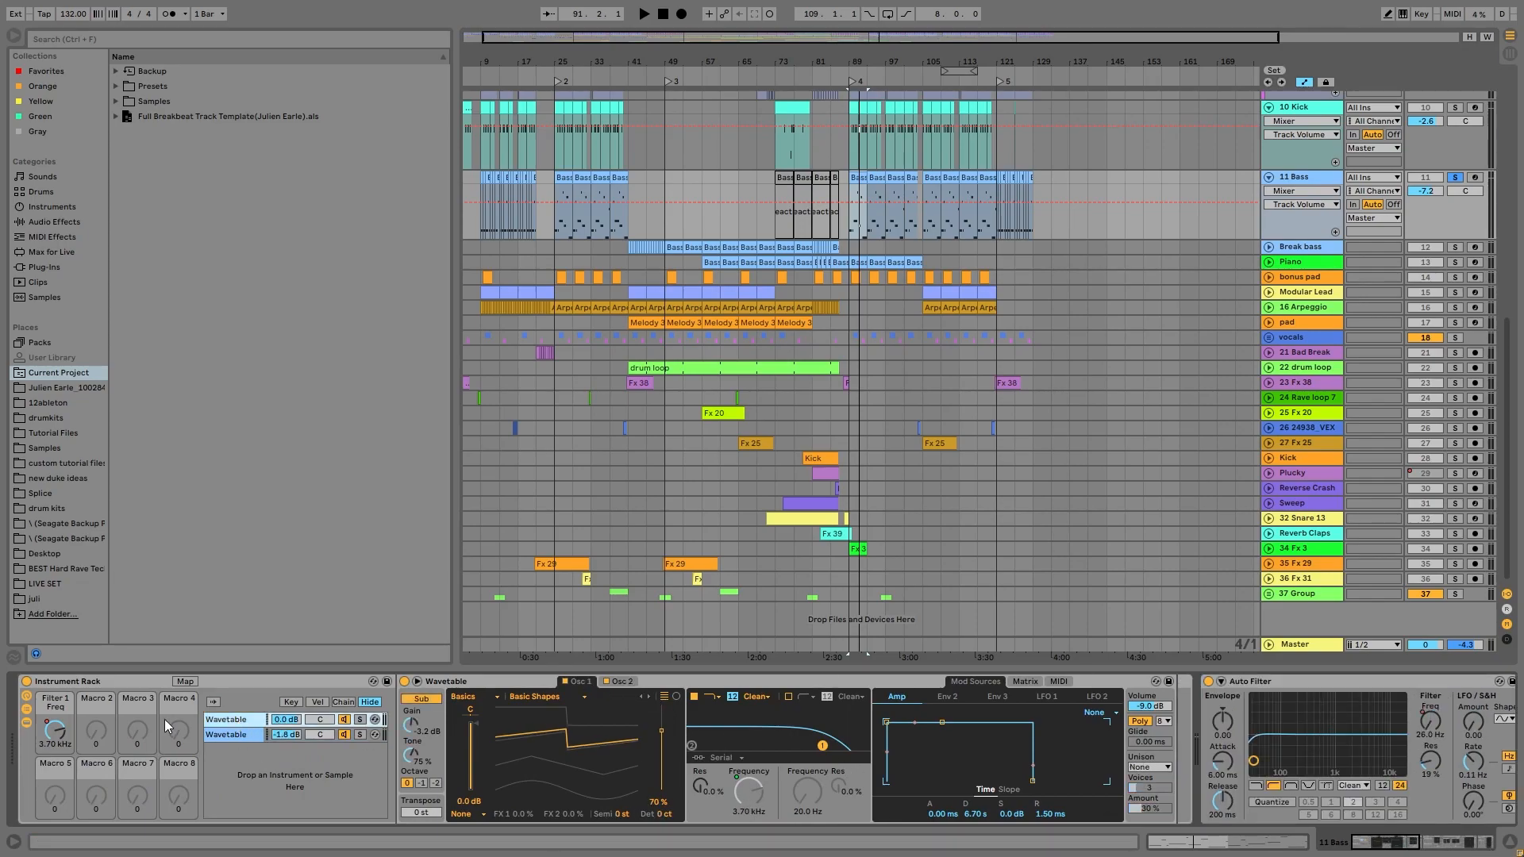
pyautogui.click(230, 720)
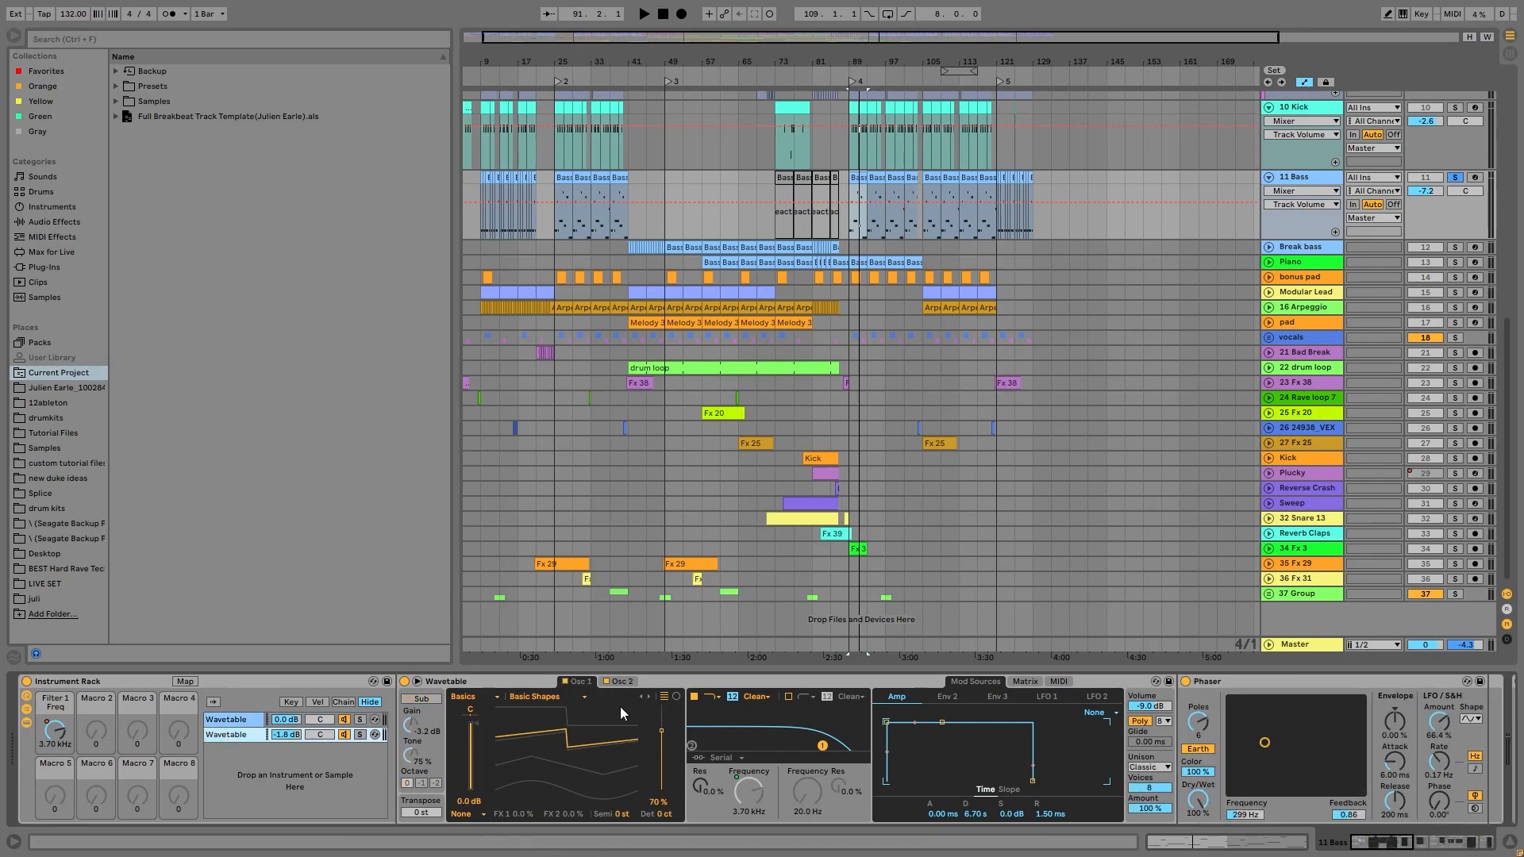
pyautogui.click(622, 681)
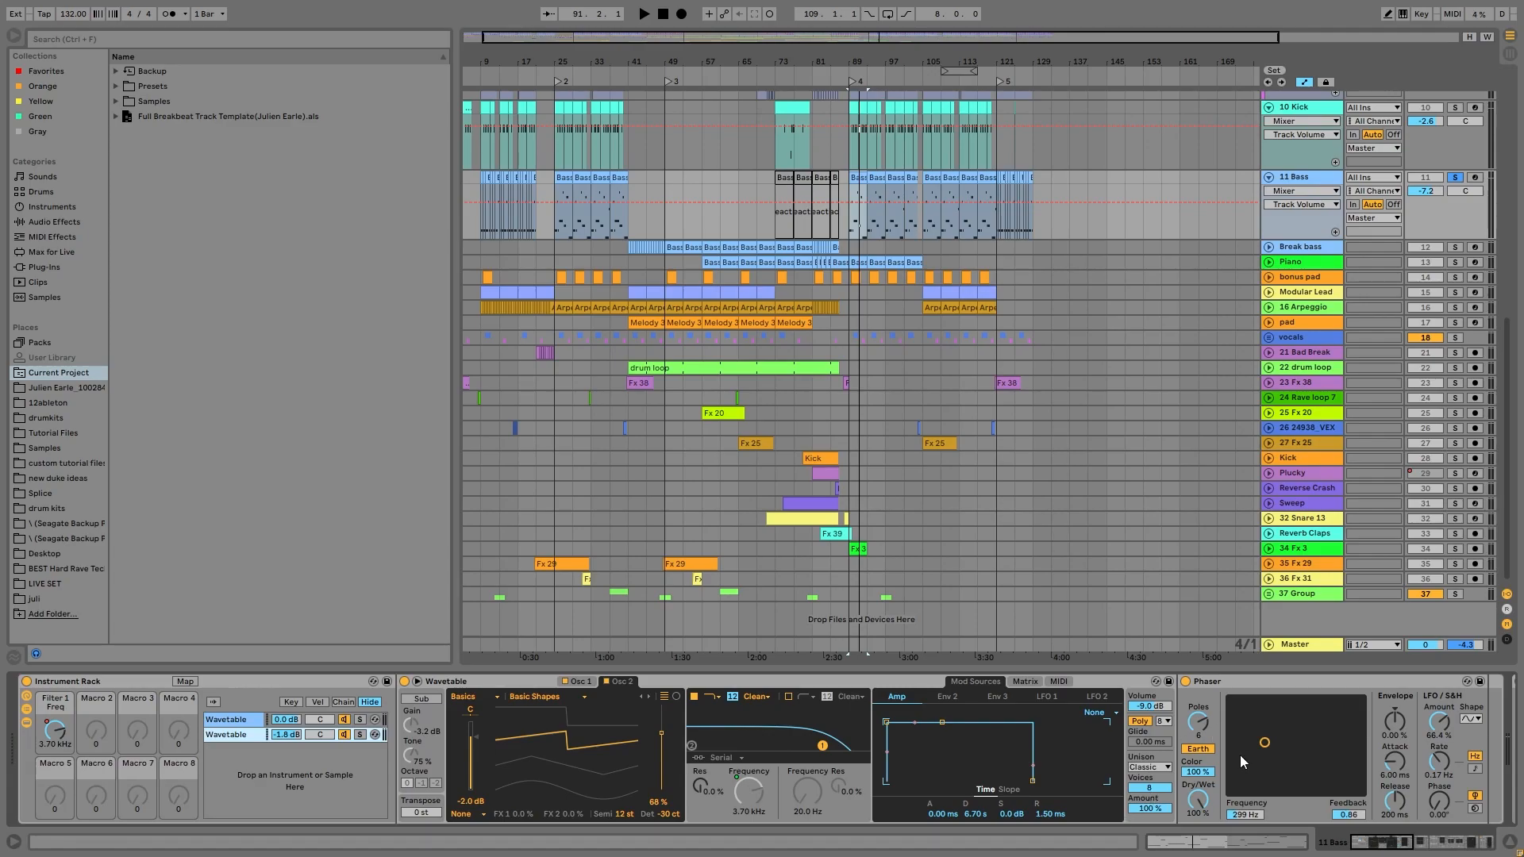
pyautogui.hscroll(2, 1239, 755)
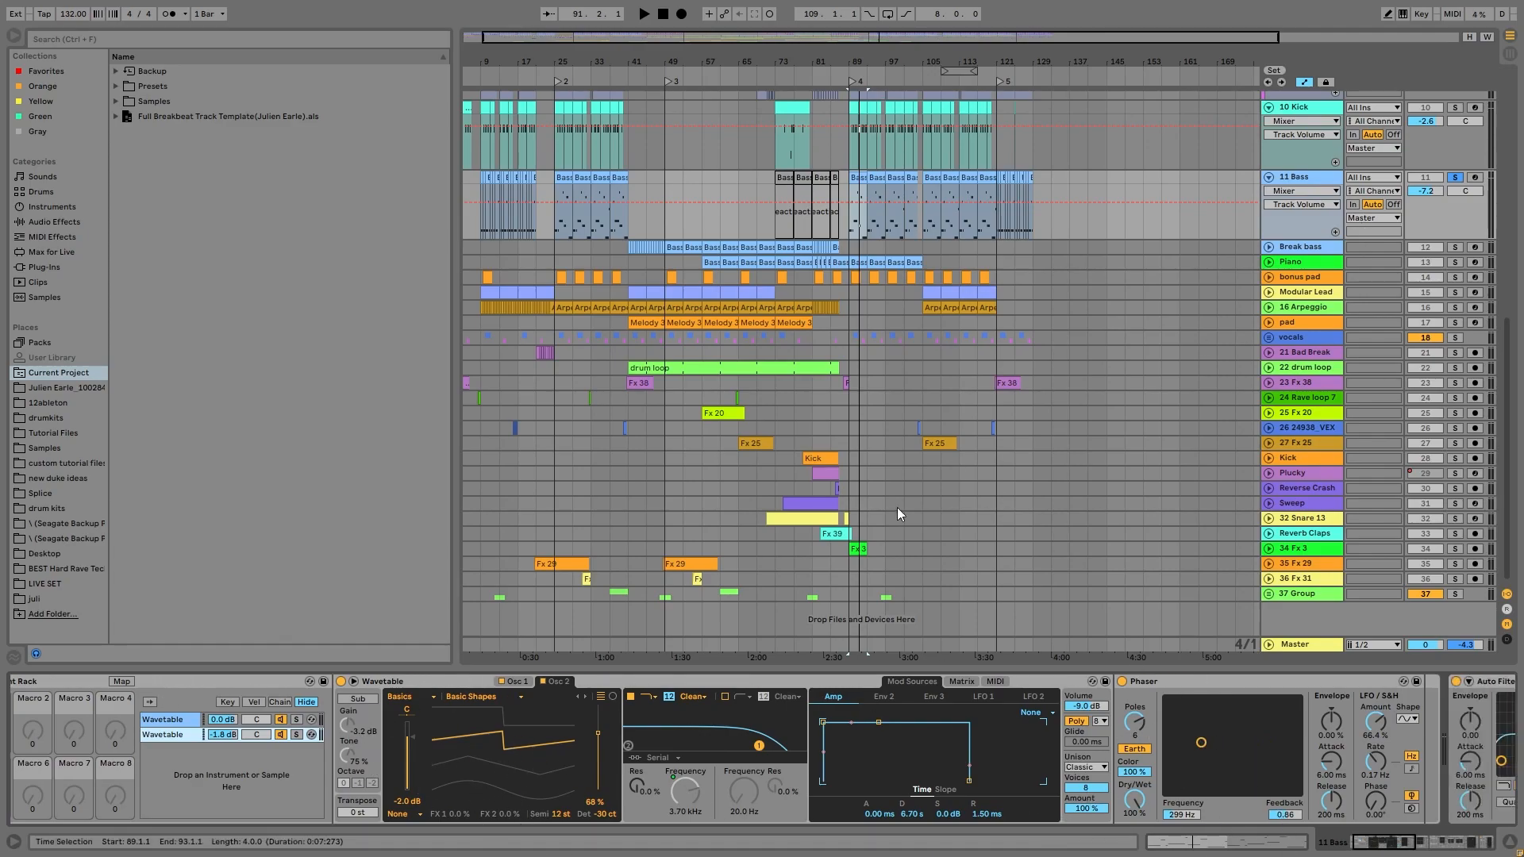
# - Play 11 Bass from bar 105 with its Phaser switched off and on again
pyautogui.click(926, 179)
pyautogui.press('space')
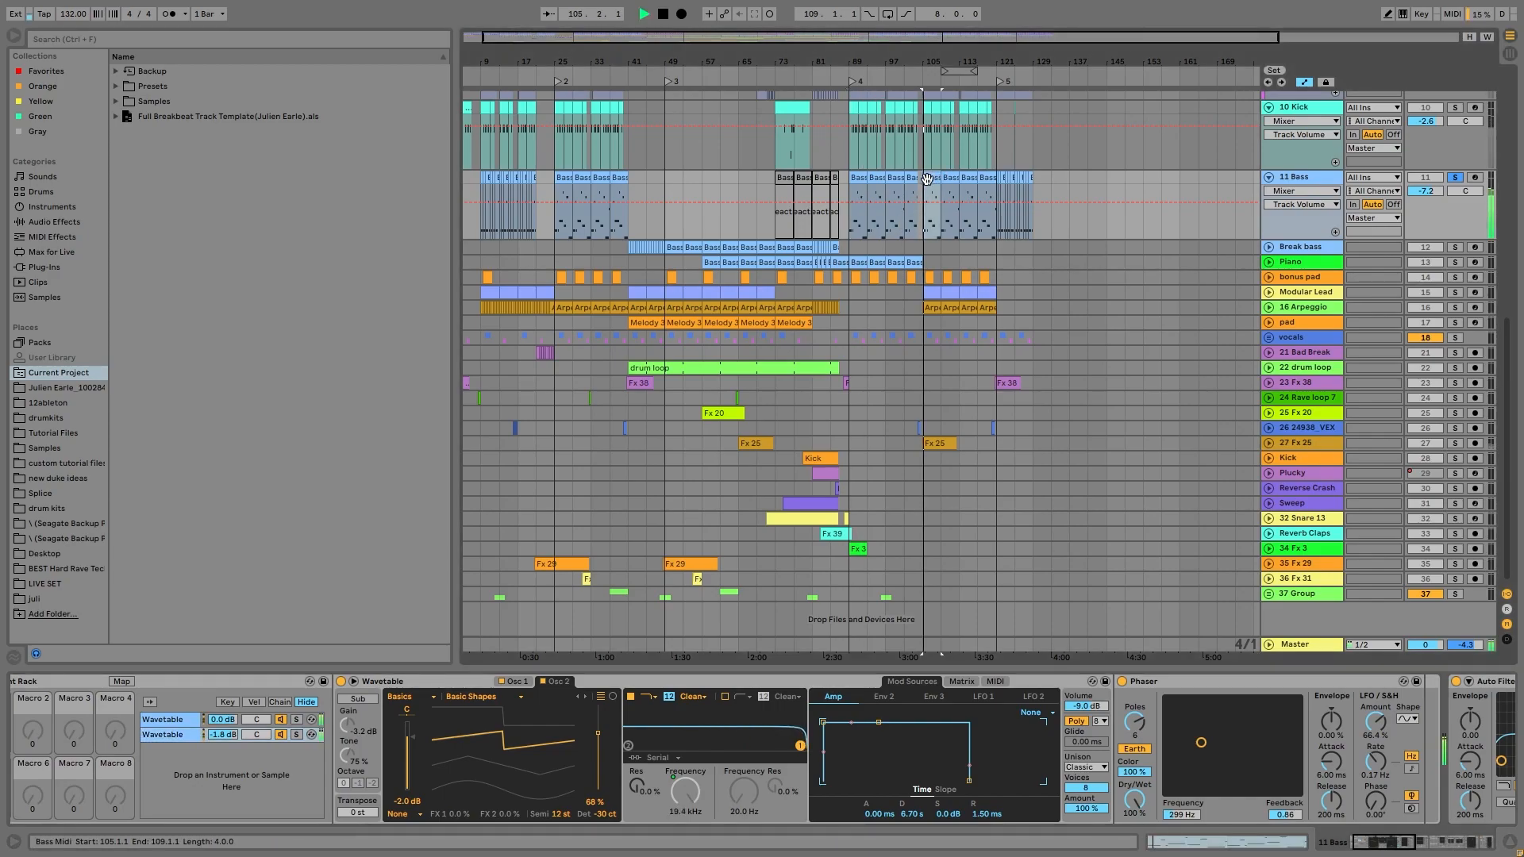
pyautogui.click(1122, 683)
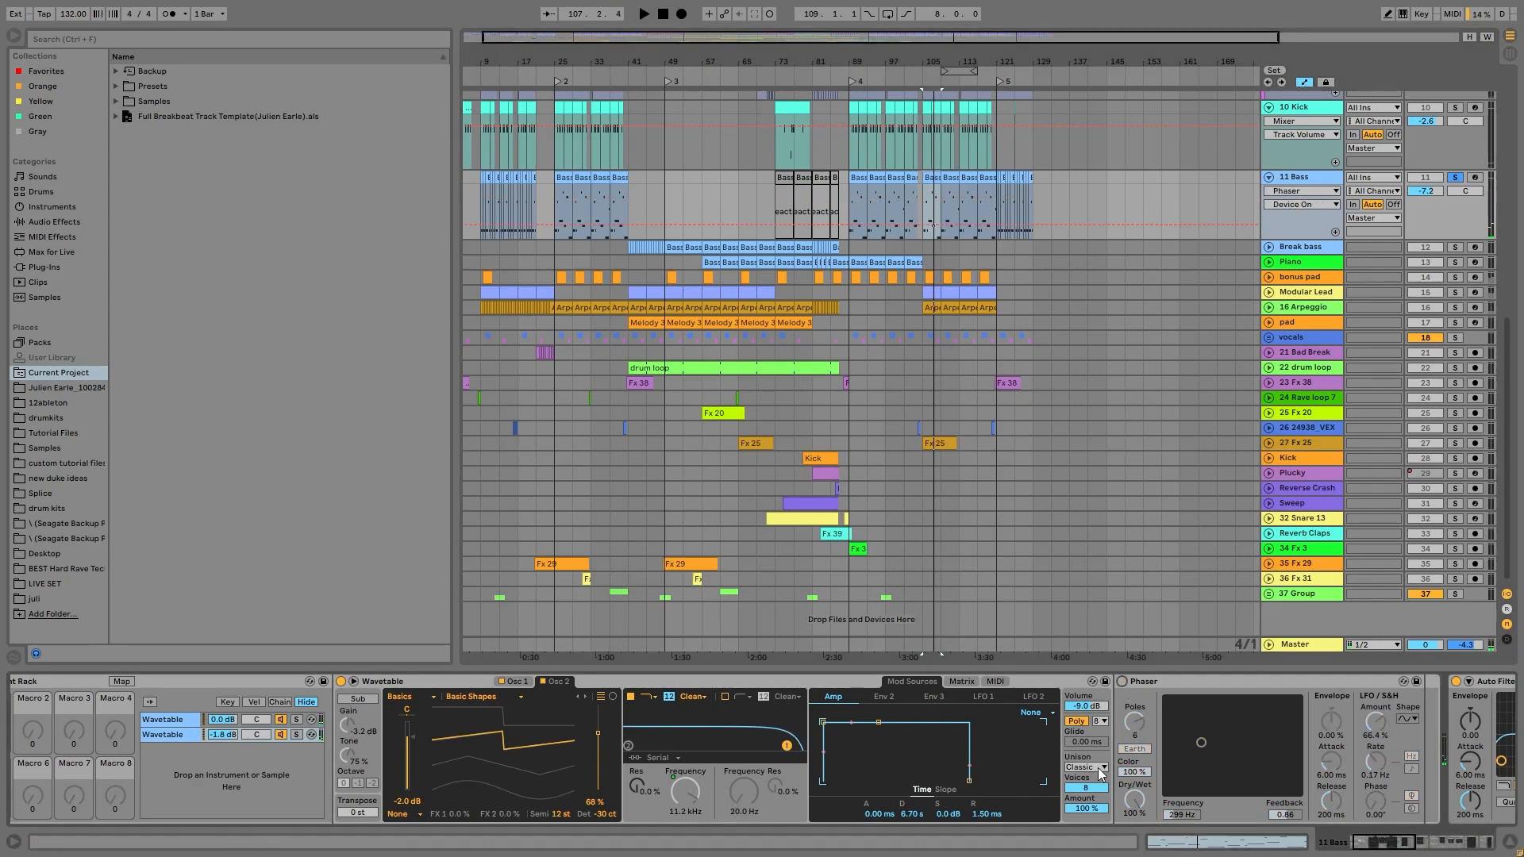
pyautogui.press('space')
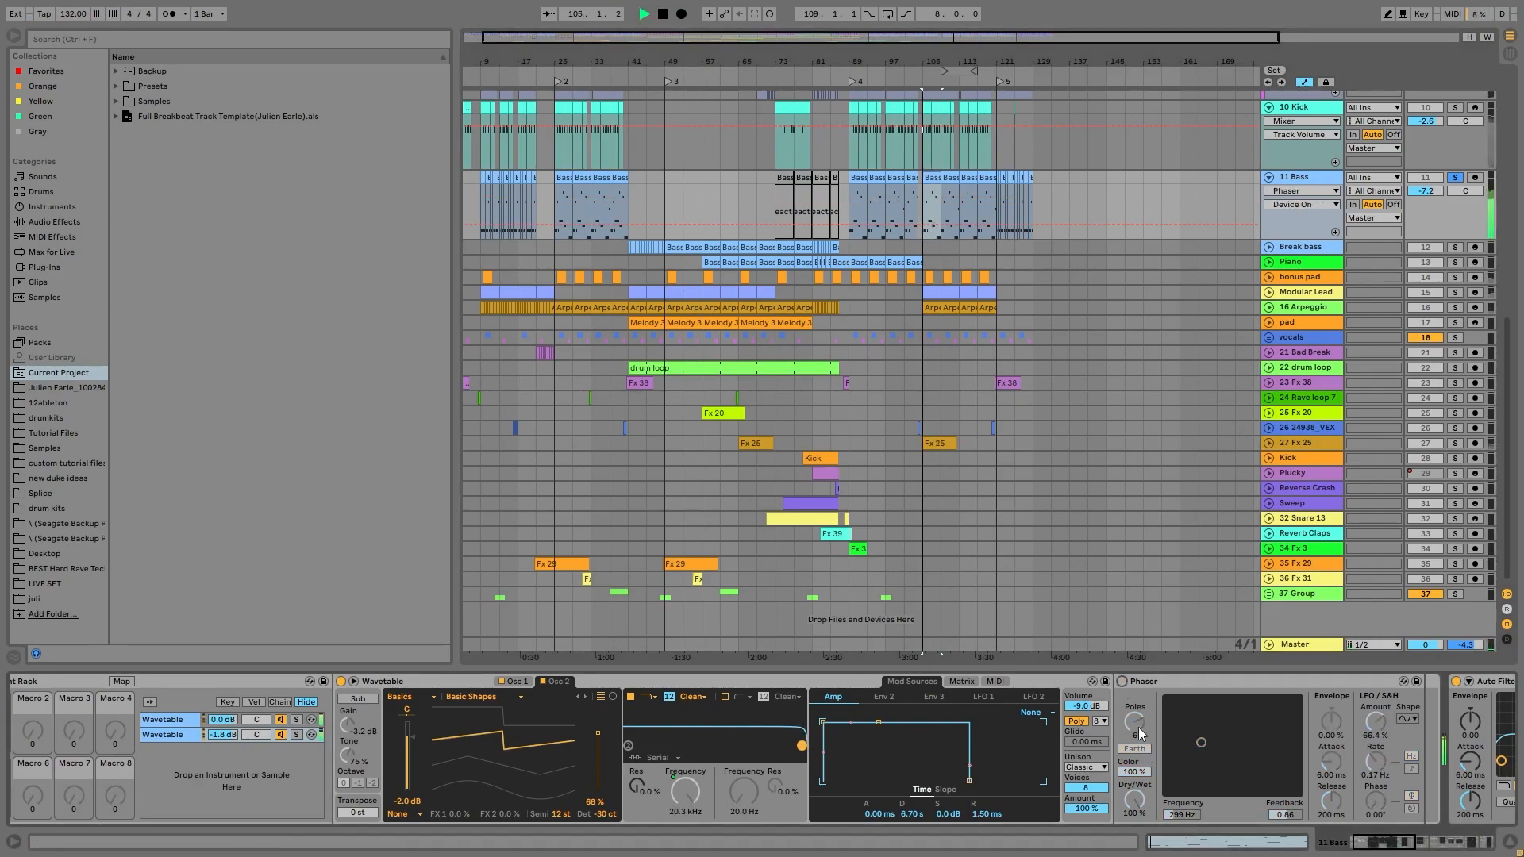
pyautogui.click(1119, 685)
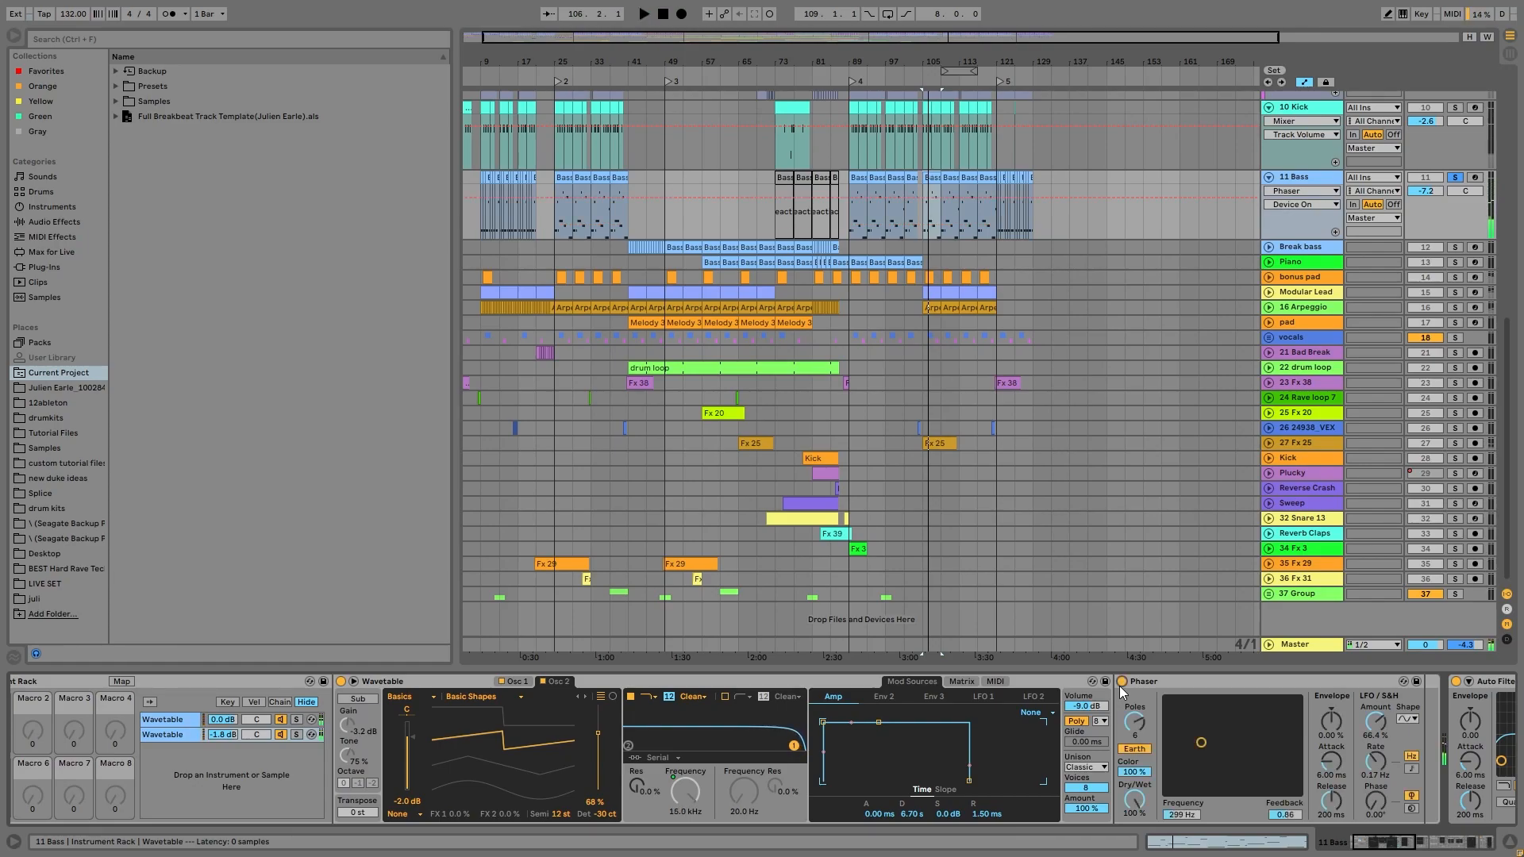
pyautogui.press('space')
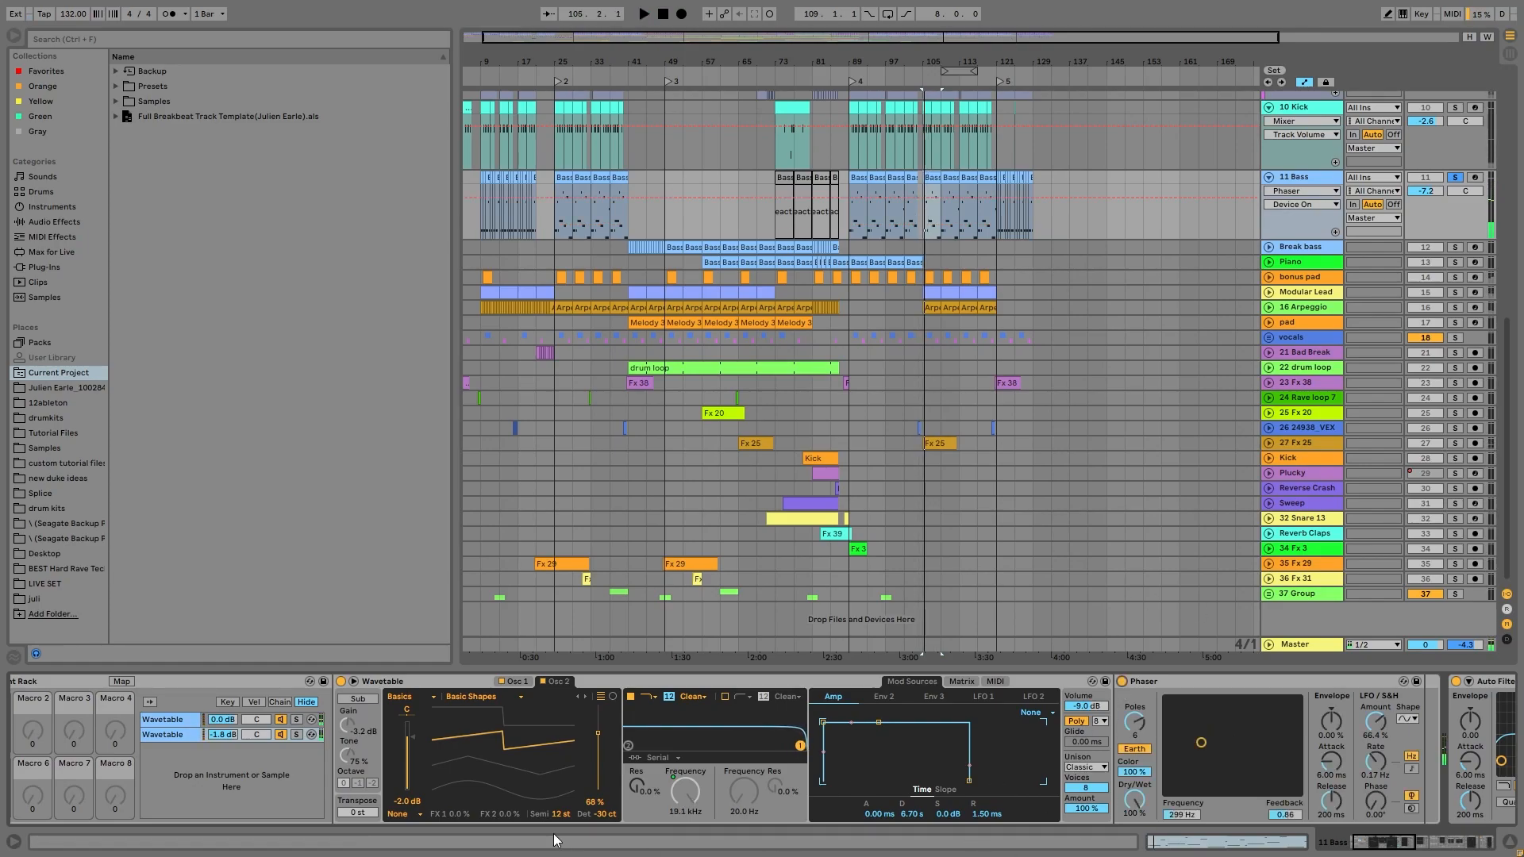
# - Check the macro mapping of the filter Frequency in the first Wavetable chain and return to the second chain
pyautogui.hscroll(-2, 554, 757)
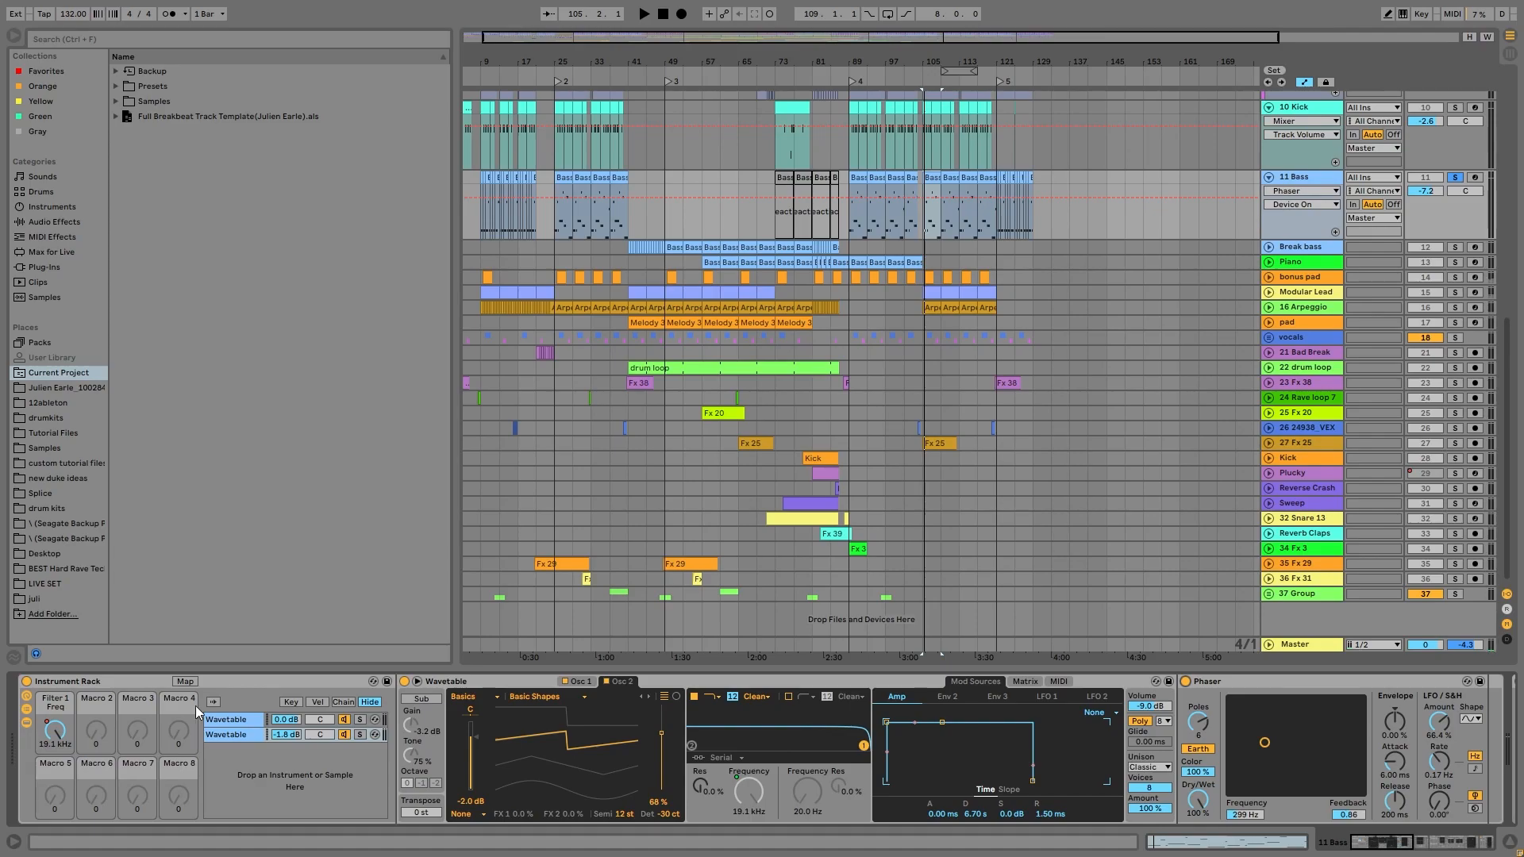
pyautogui.click(236, 721)
pyautogui.rightClick(732, 792)
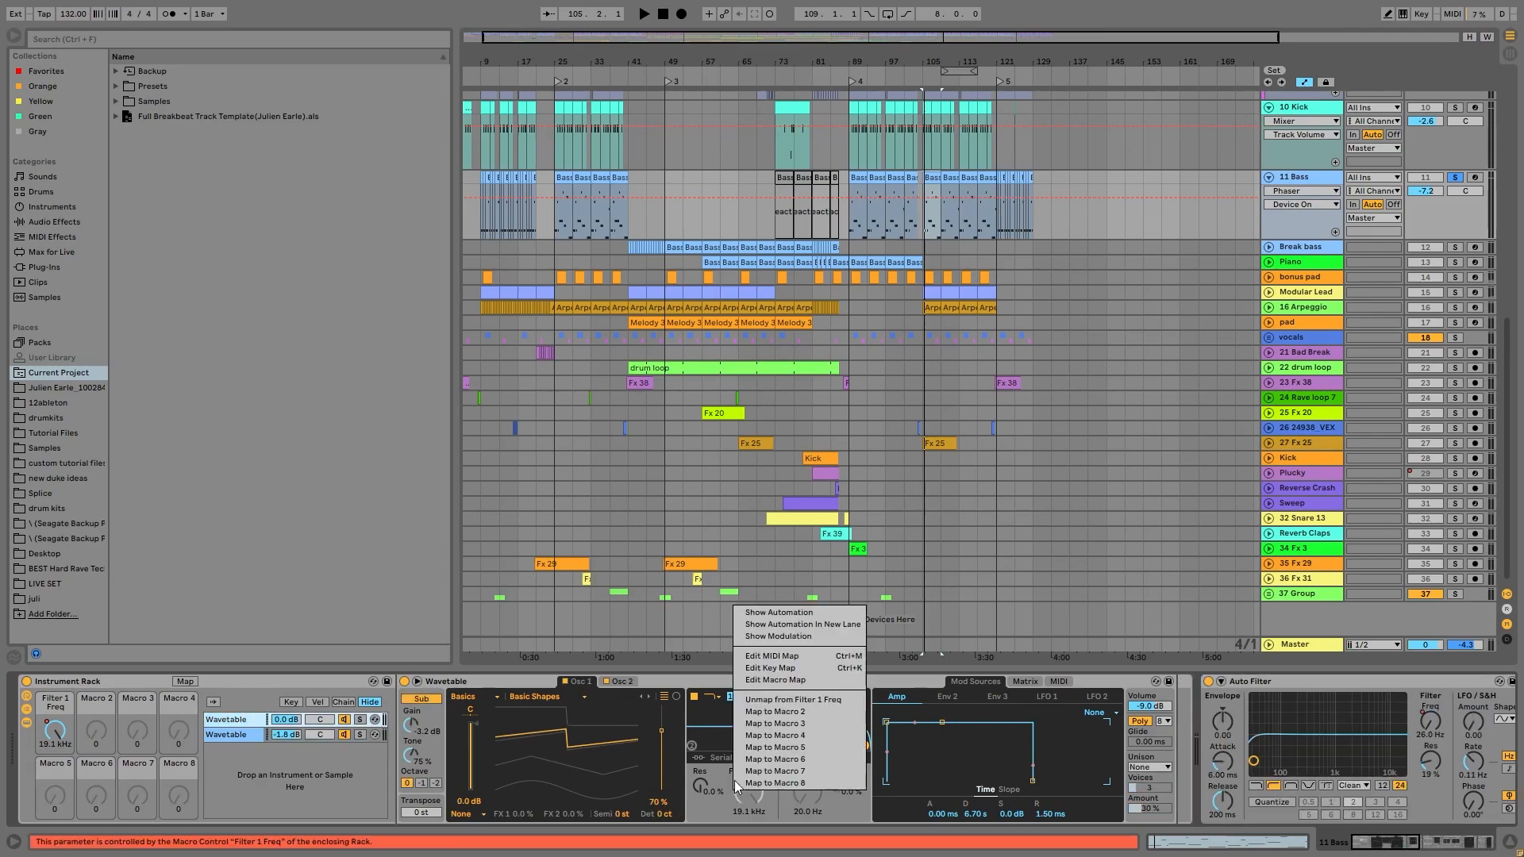
pyautogui.click(756, 802)
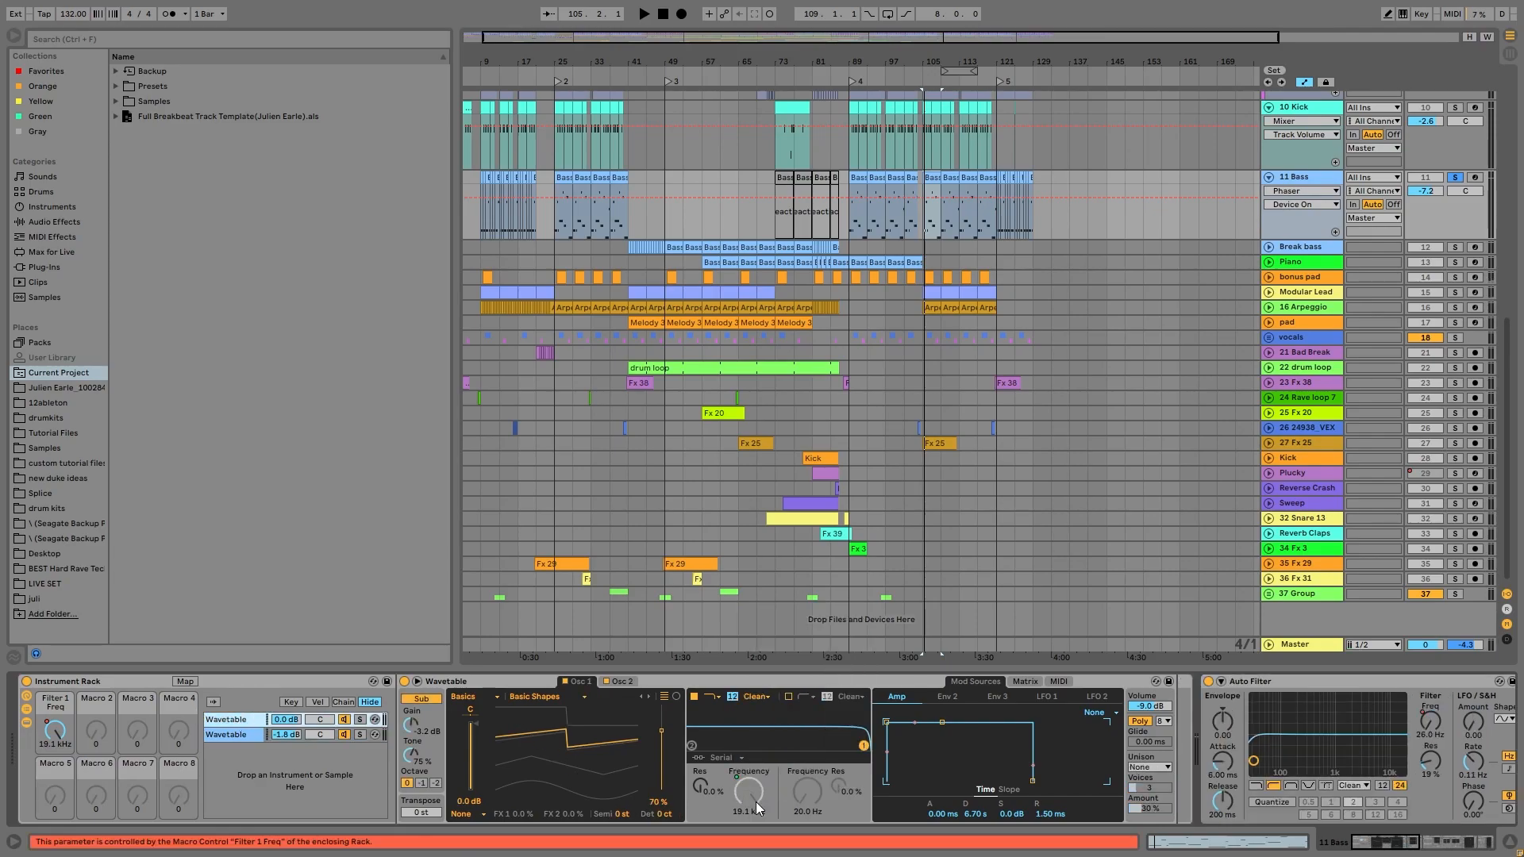
pyautogui.click(238, 719)
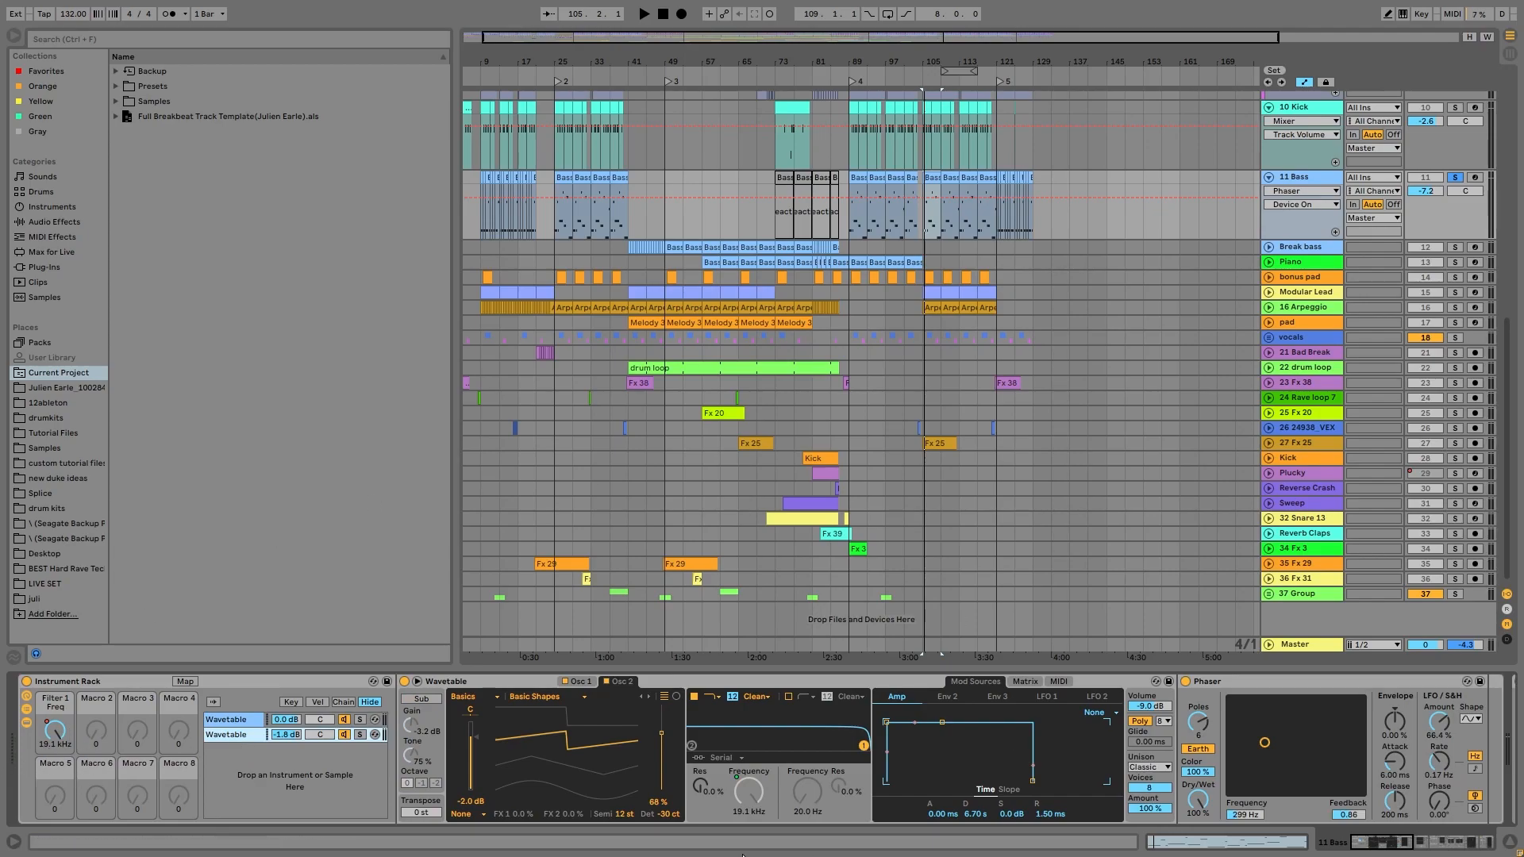
# - Examine the remaining effects on 11 Bass, from the Phaser through to the Compressor sidechained to 10 Kick
pyautogui.hscroll(10, 1031, 734)
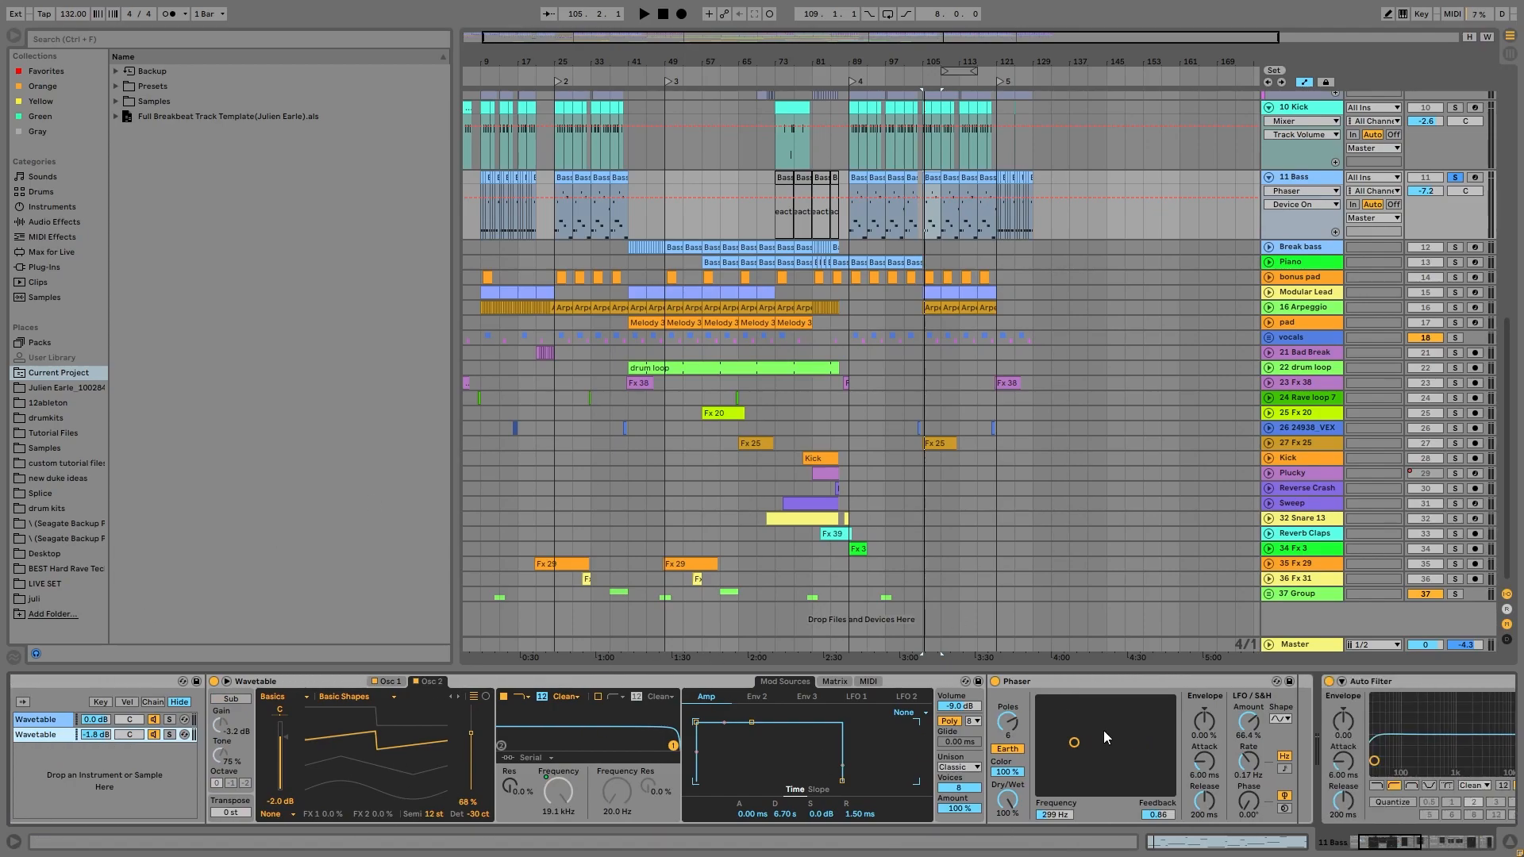
pyautogui.hscroll(10, 1078, 792)
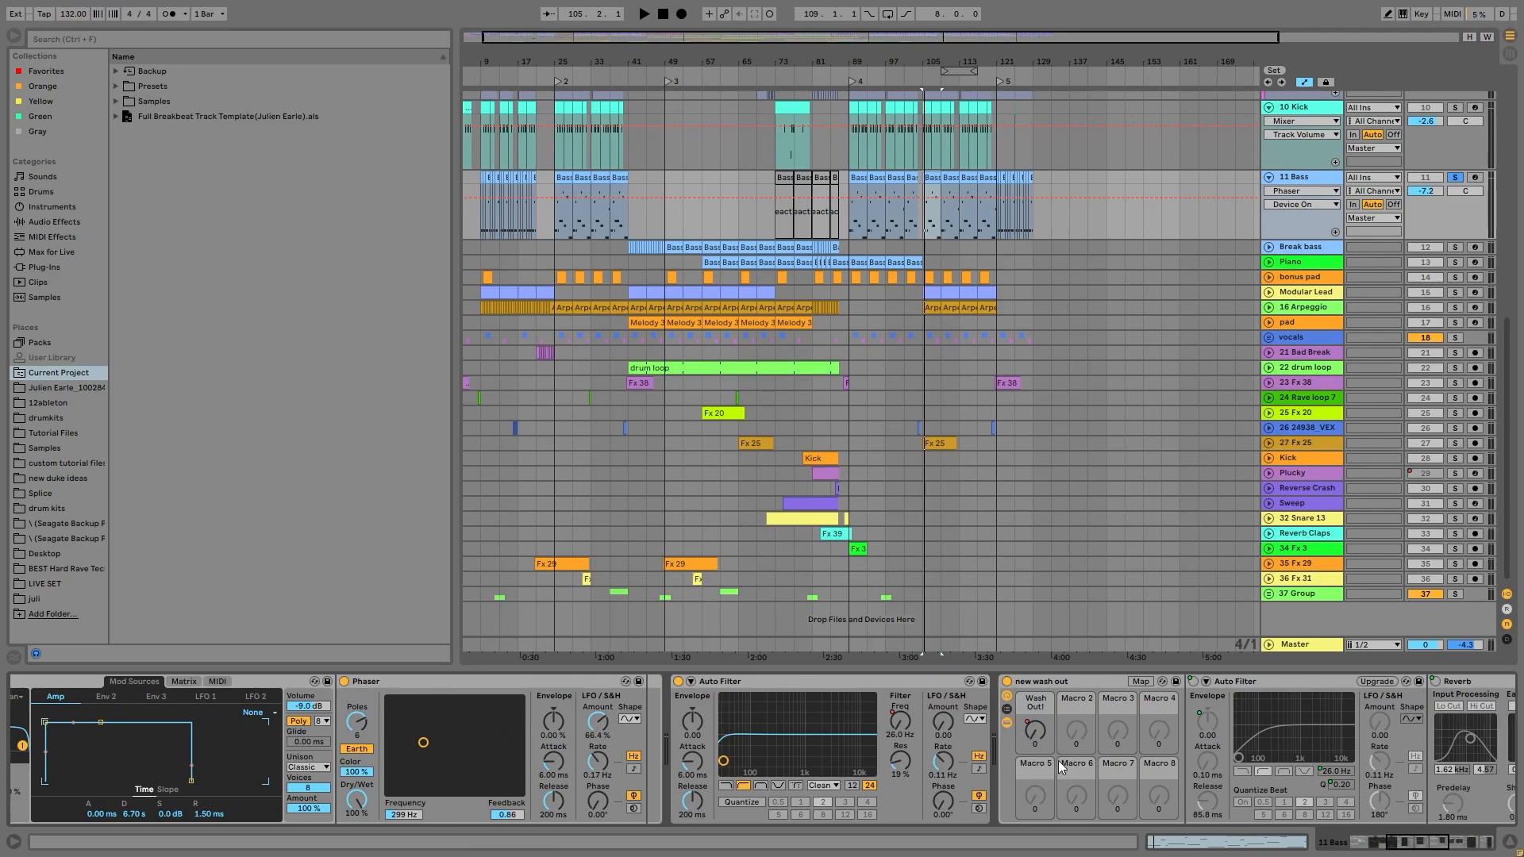
pyautogui.hscroll(10, 907, 801)
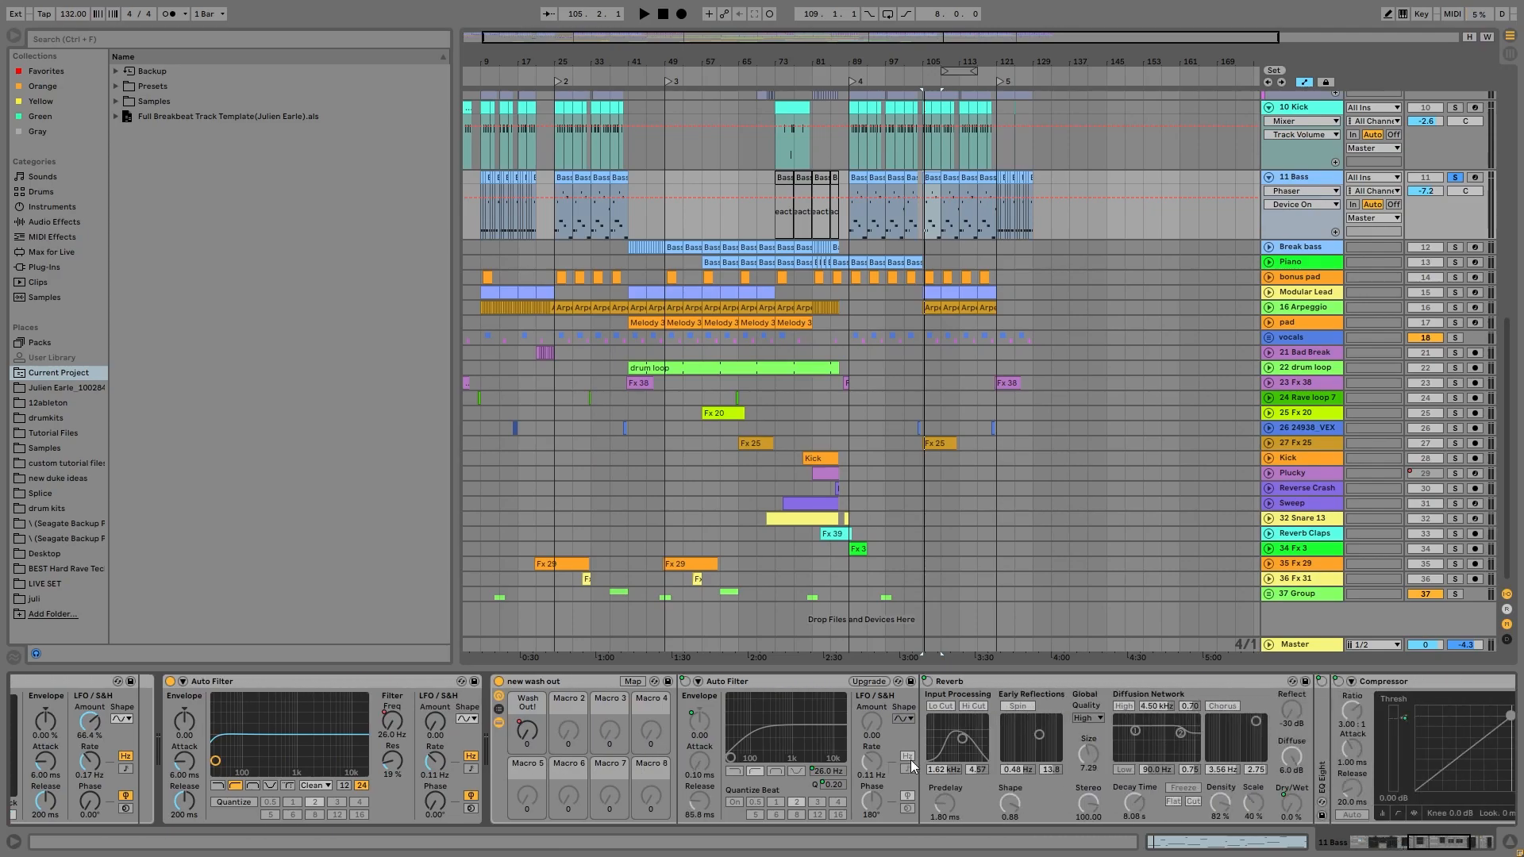
pyautogui.hscroll(5, 934, 768)
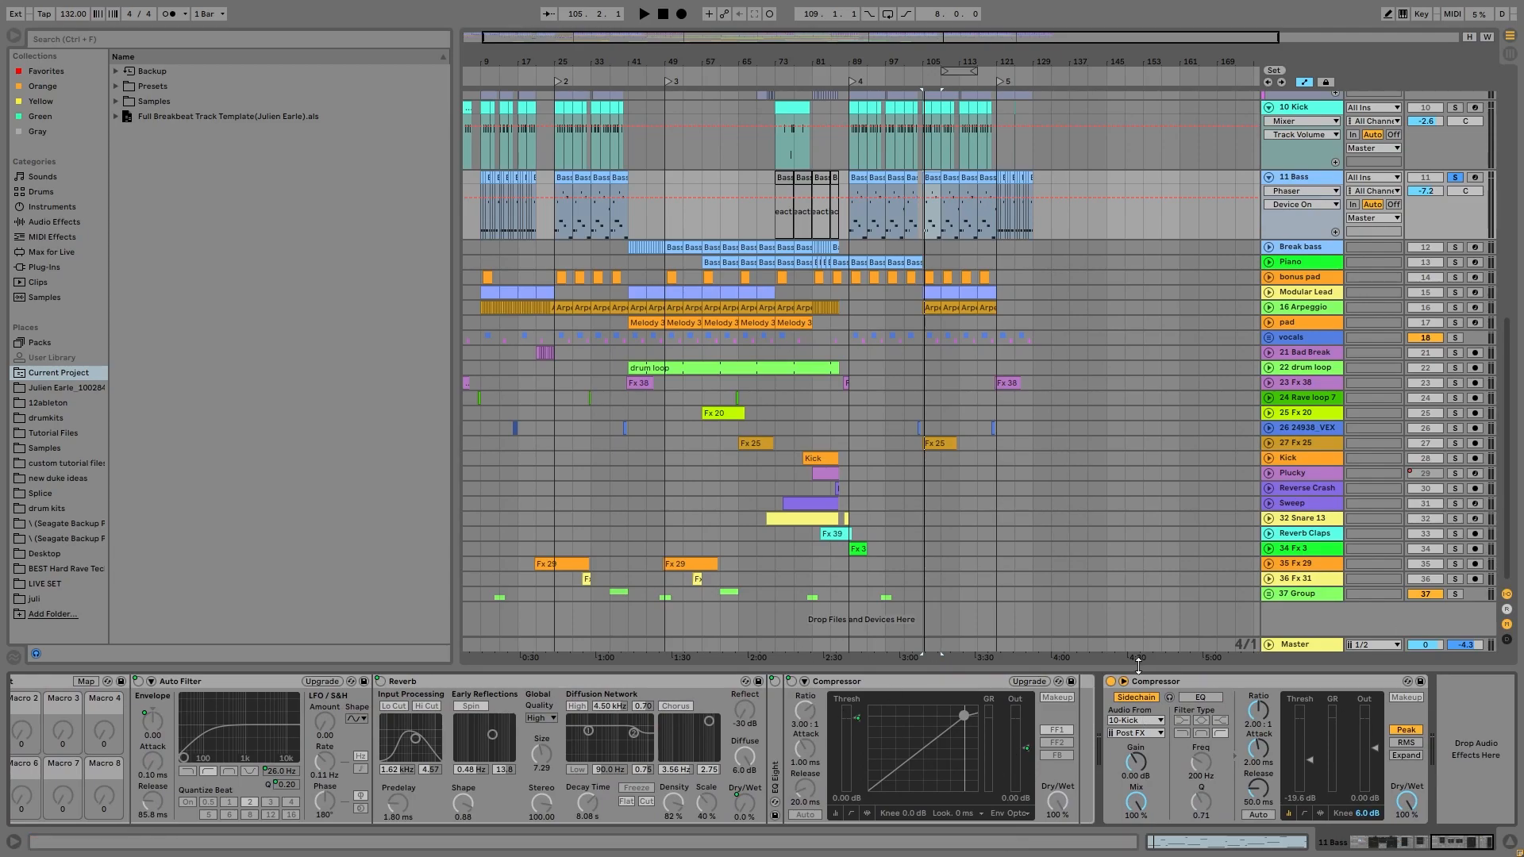
# - Solo and unfold the Break bass track, show its devices, and play it from bar 57
pyautogui.click(1455, 247)
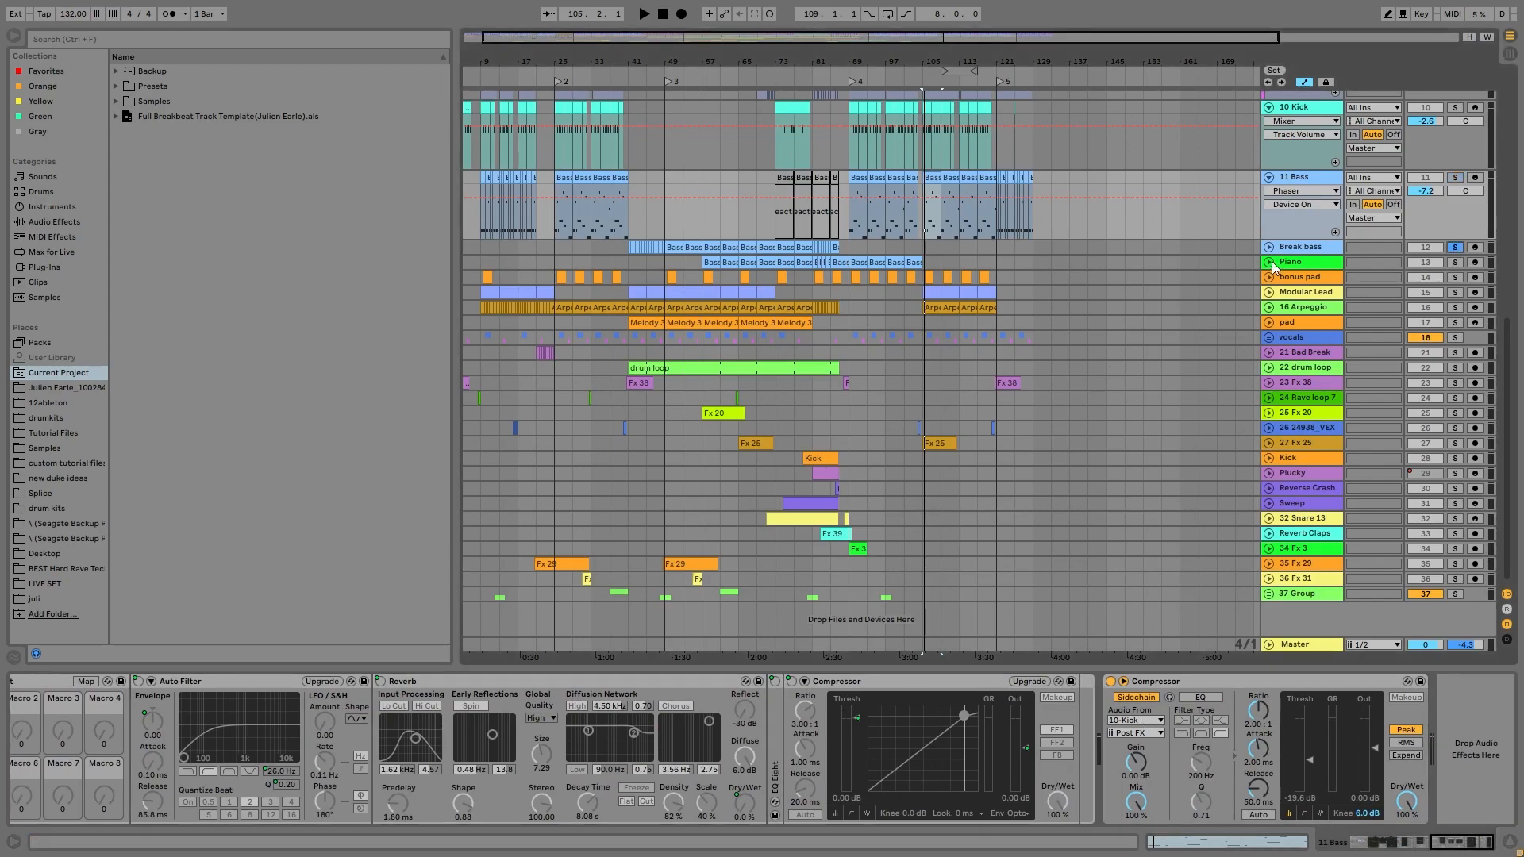
pyautogui.click(1270, 247)
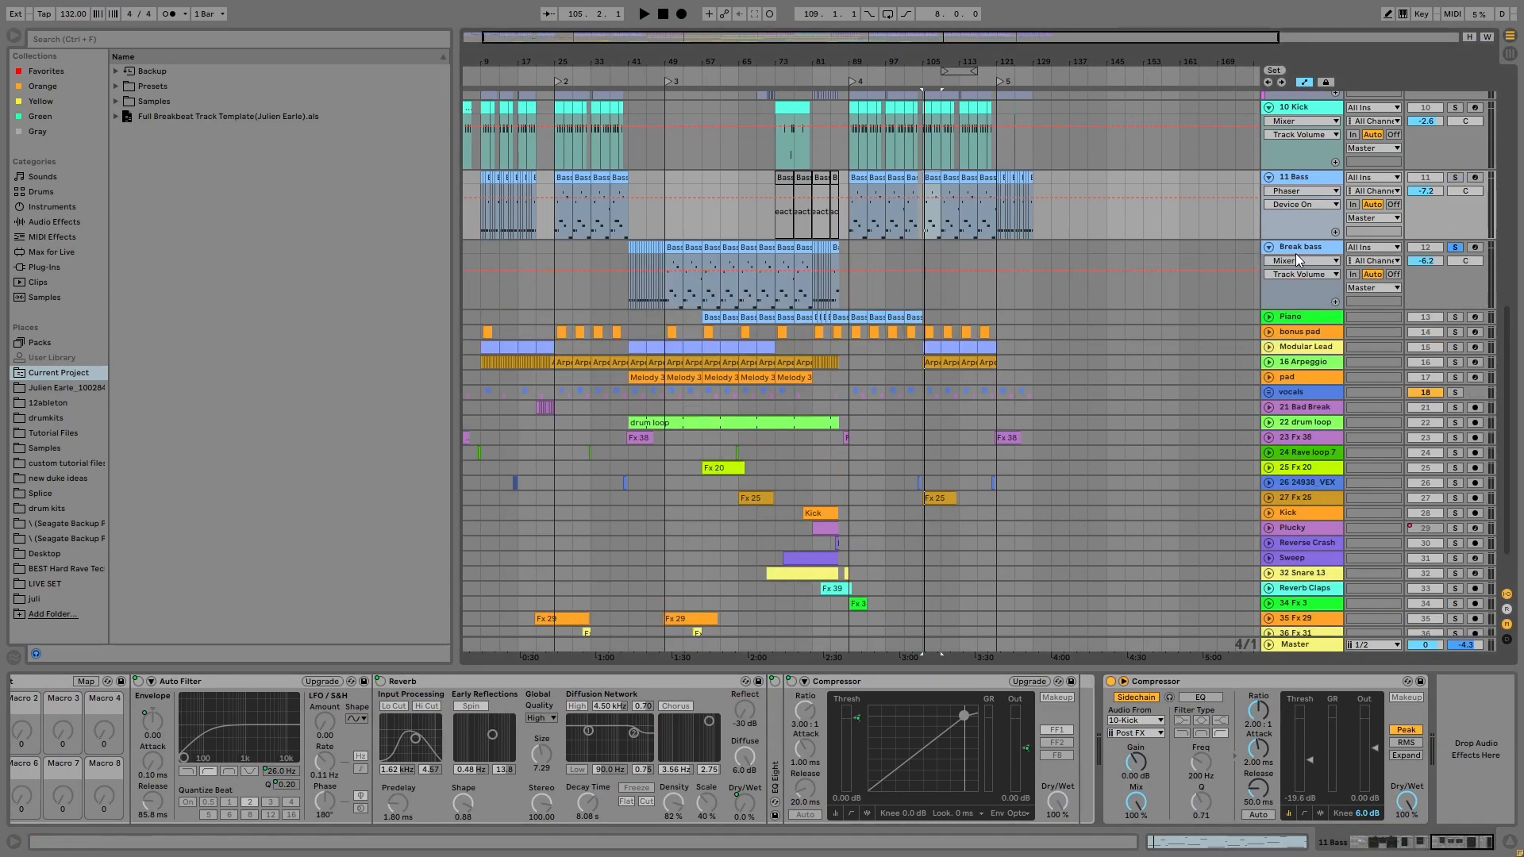
pyautogui.click(1295, 254)
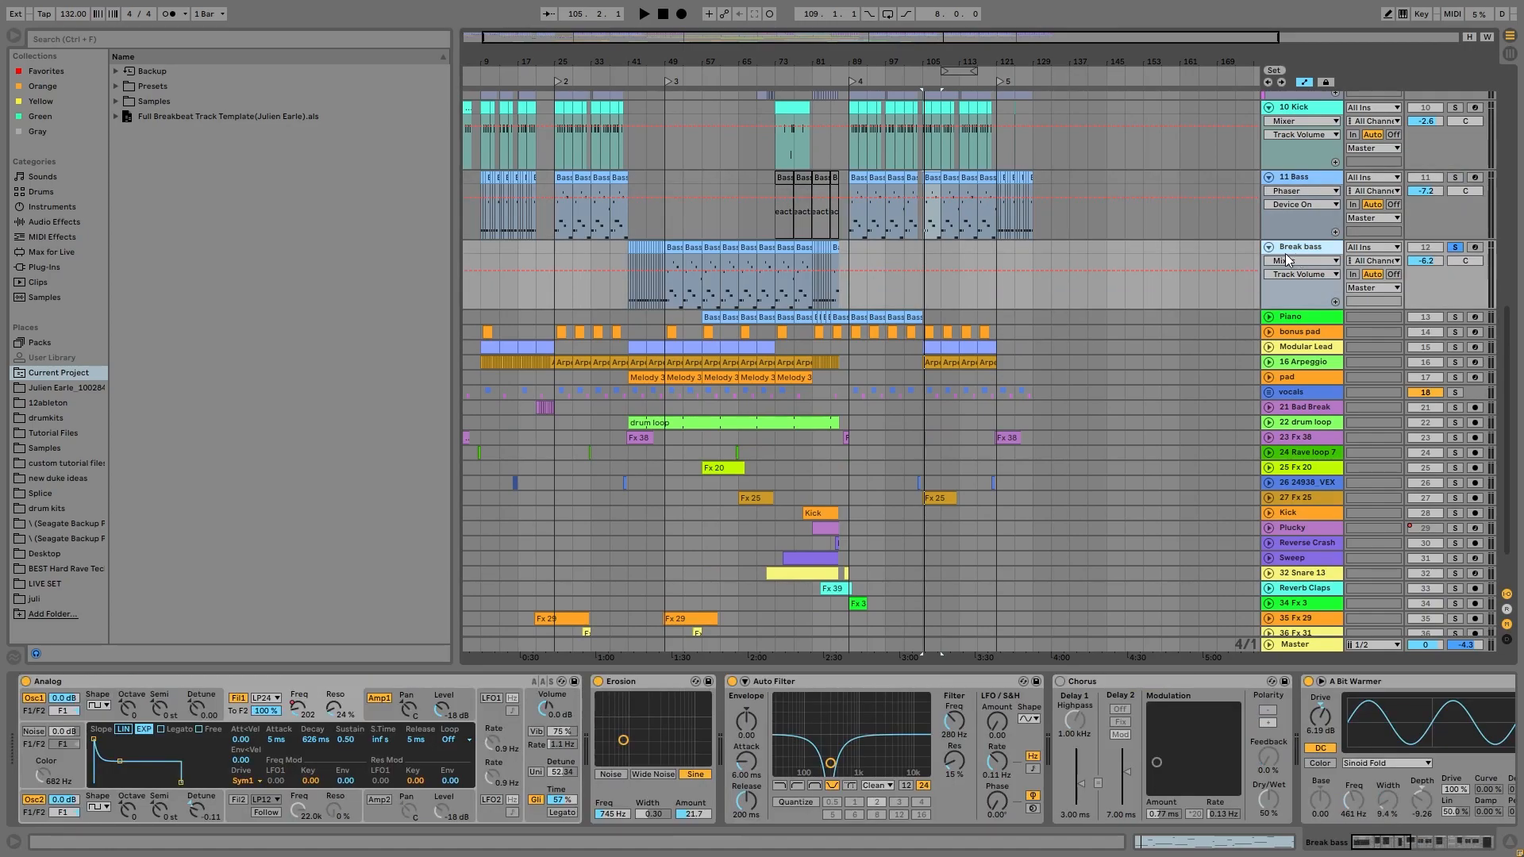
pyautogui.click(701, 292)
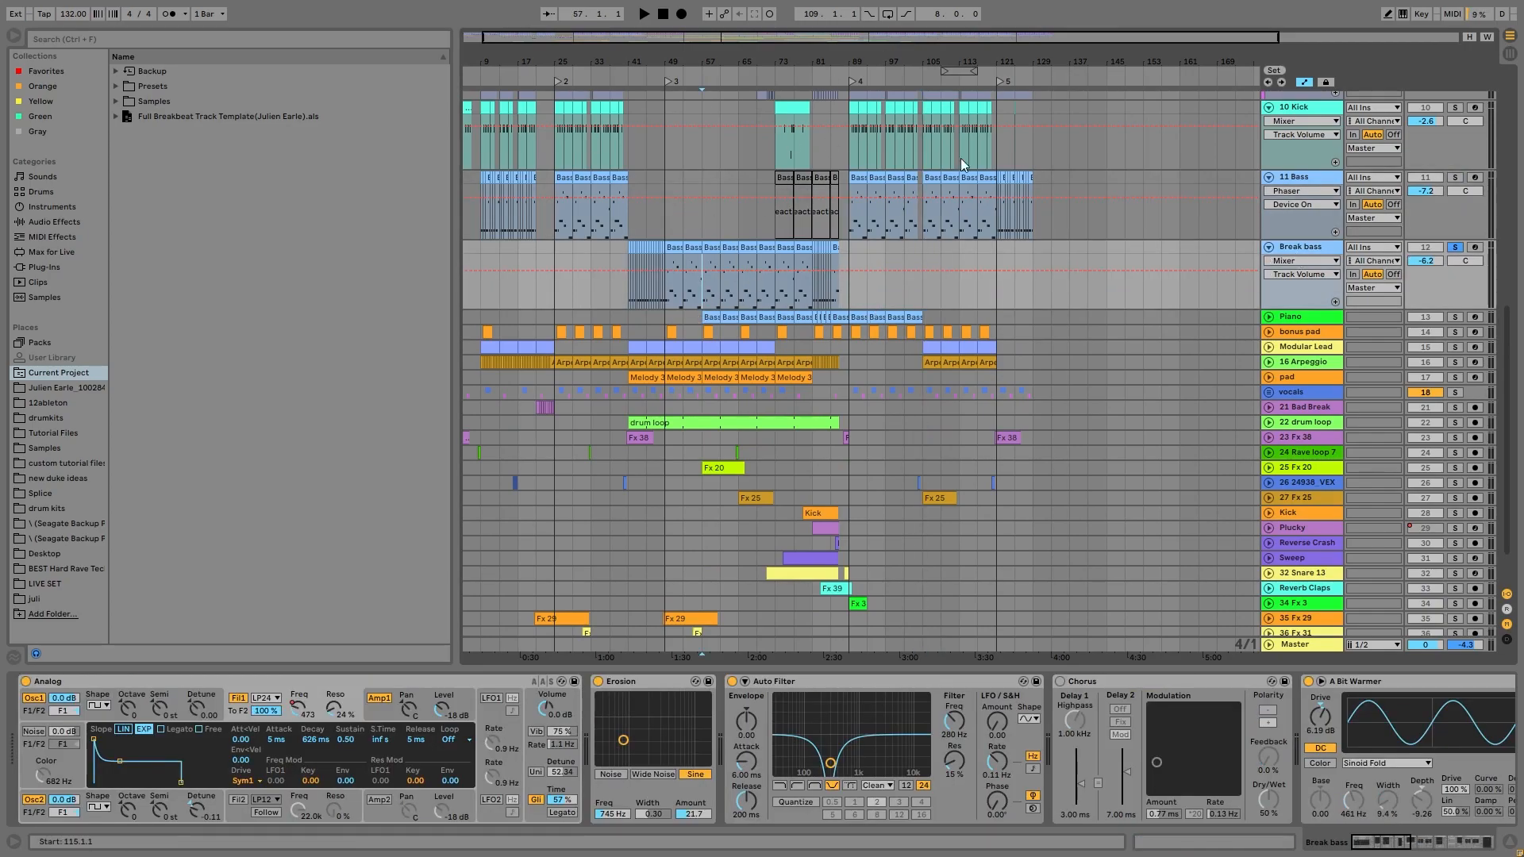
pyautogui.press('space')
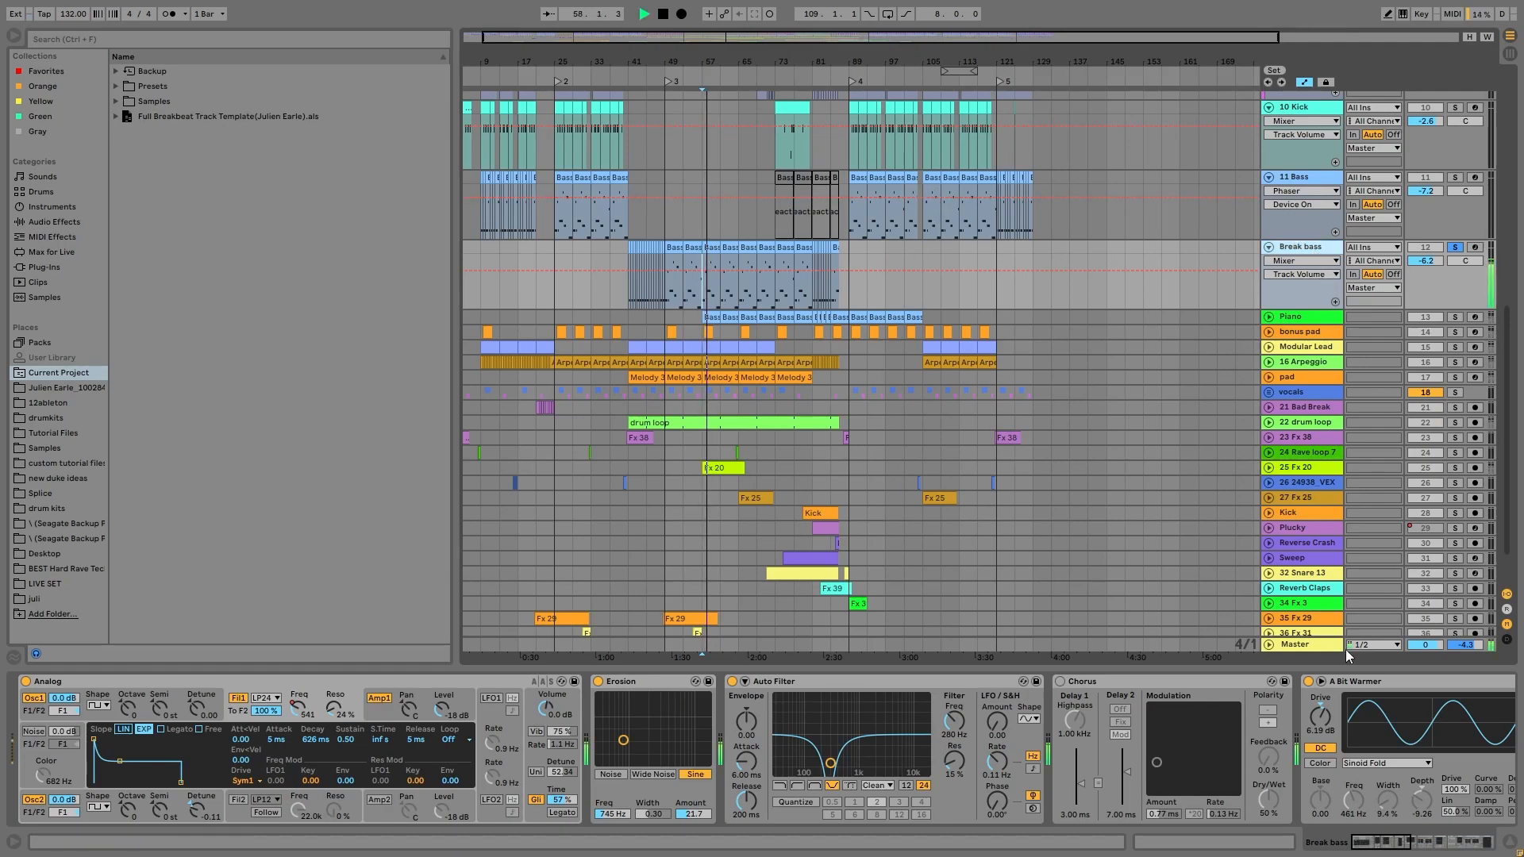
# - Delete the switched-off Chorus from the Break bass device chain
pyautogui.click(1089, 685)
pyautogui.press('Delete')
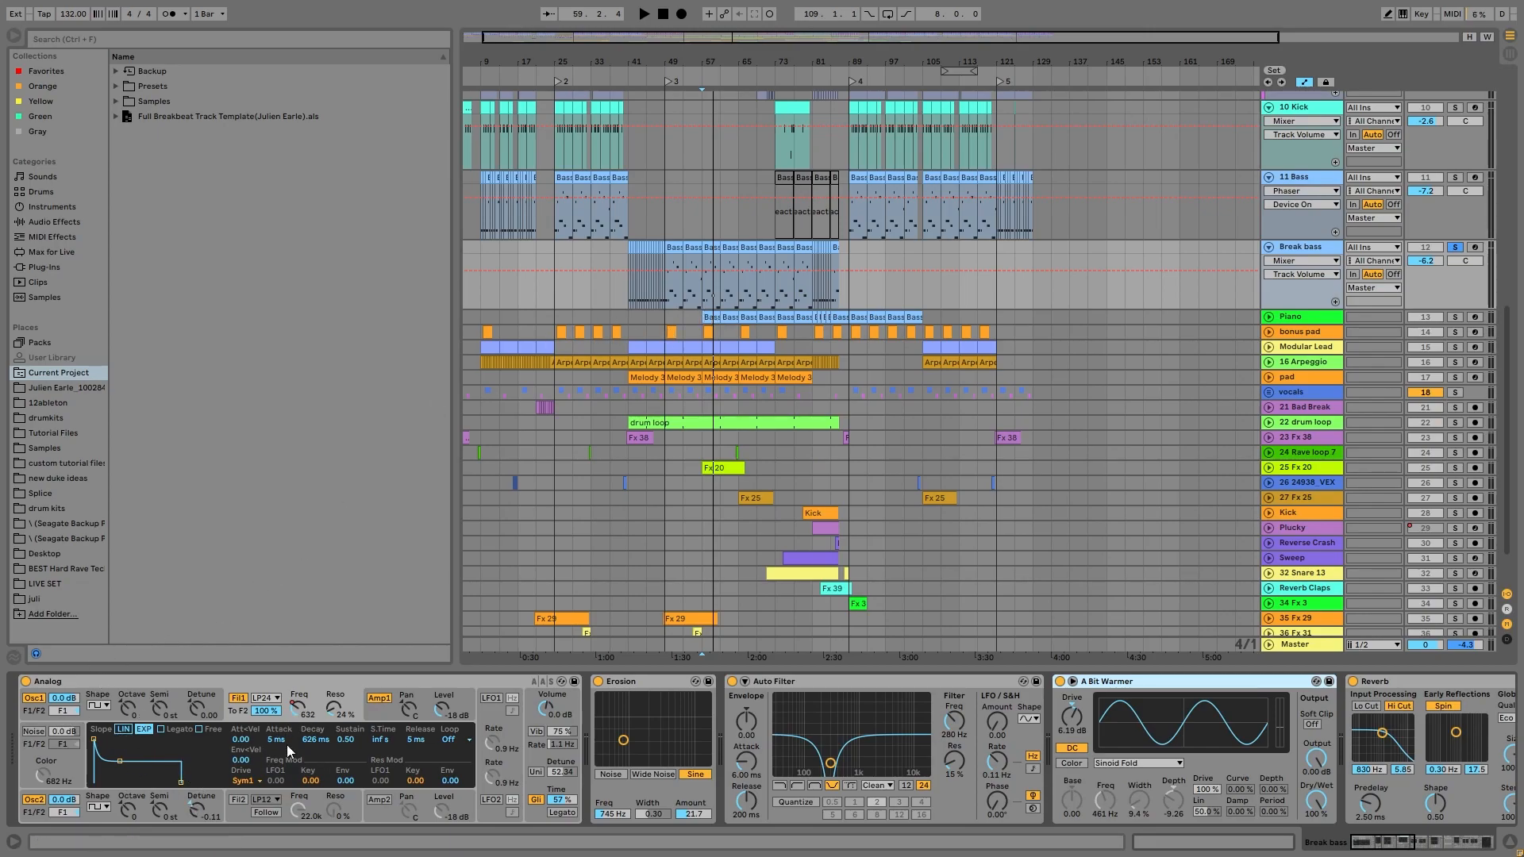
# - Show the automation of the Analog's filter 1 frequency, check its Amp1 envelope, and play Break bass from bar 57
pyautogui.click(299, 708)
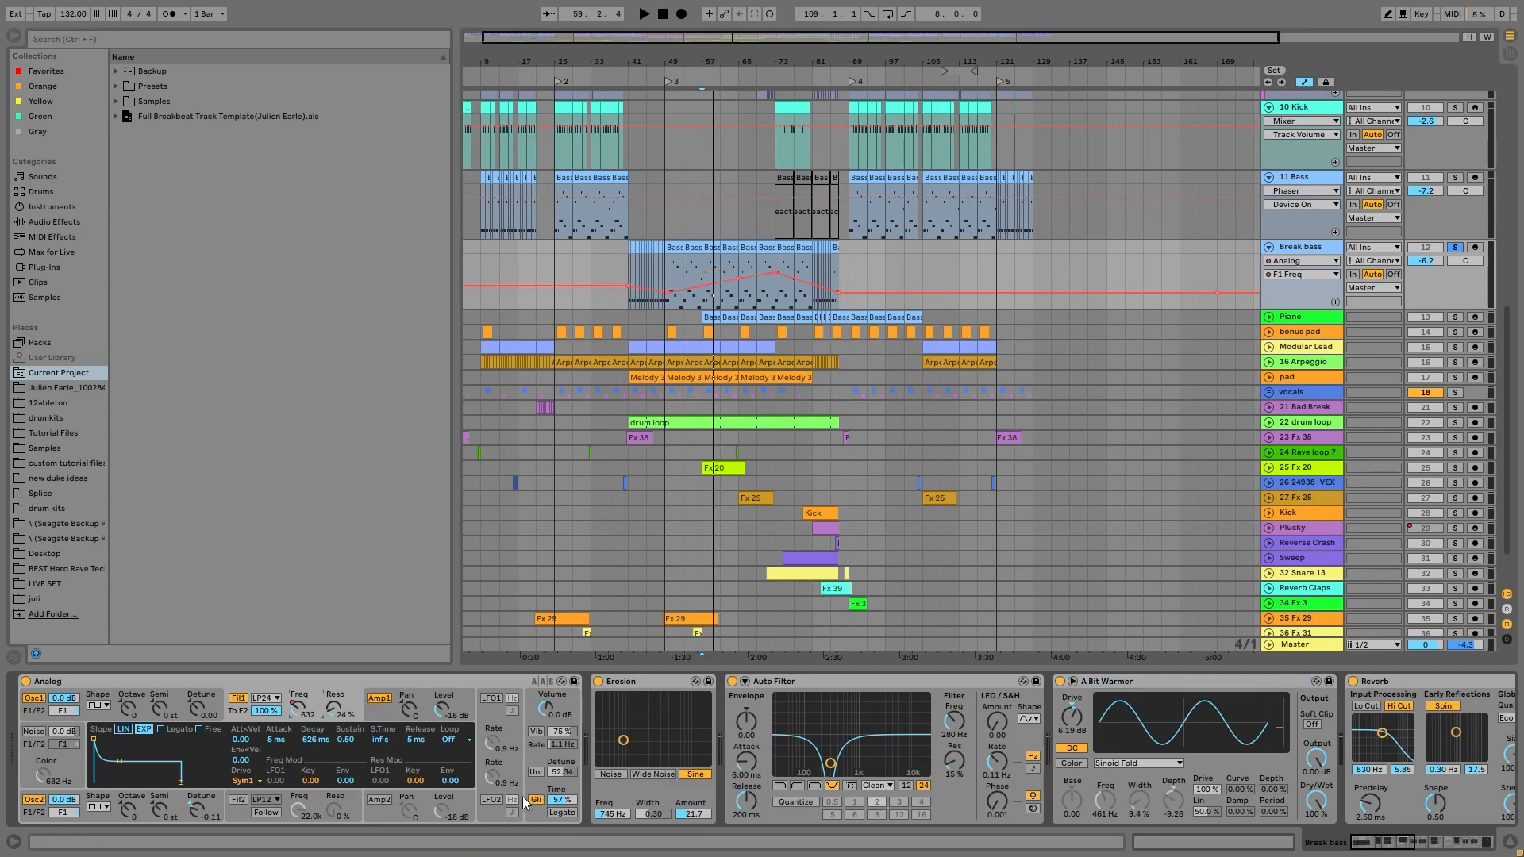
pyautogui.click(370, 719)
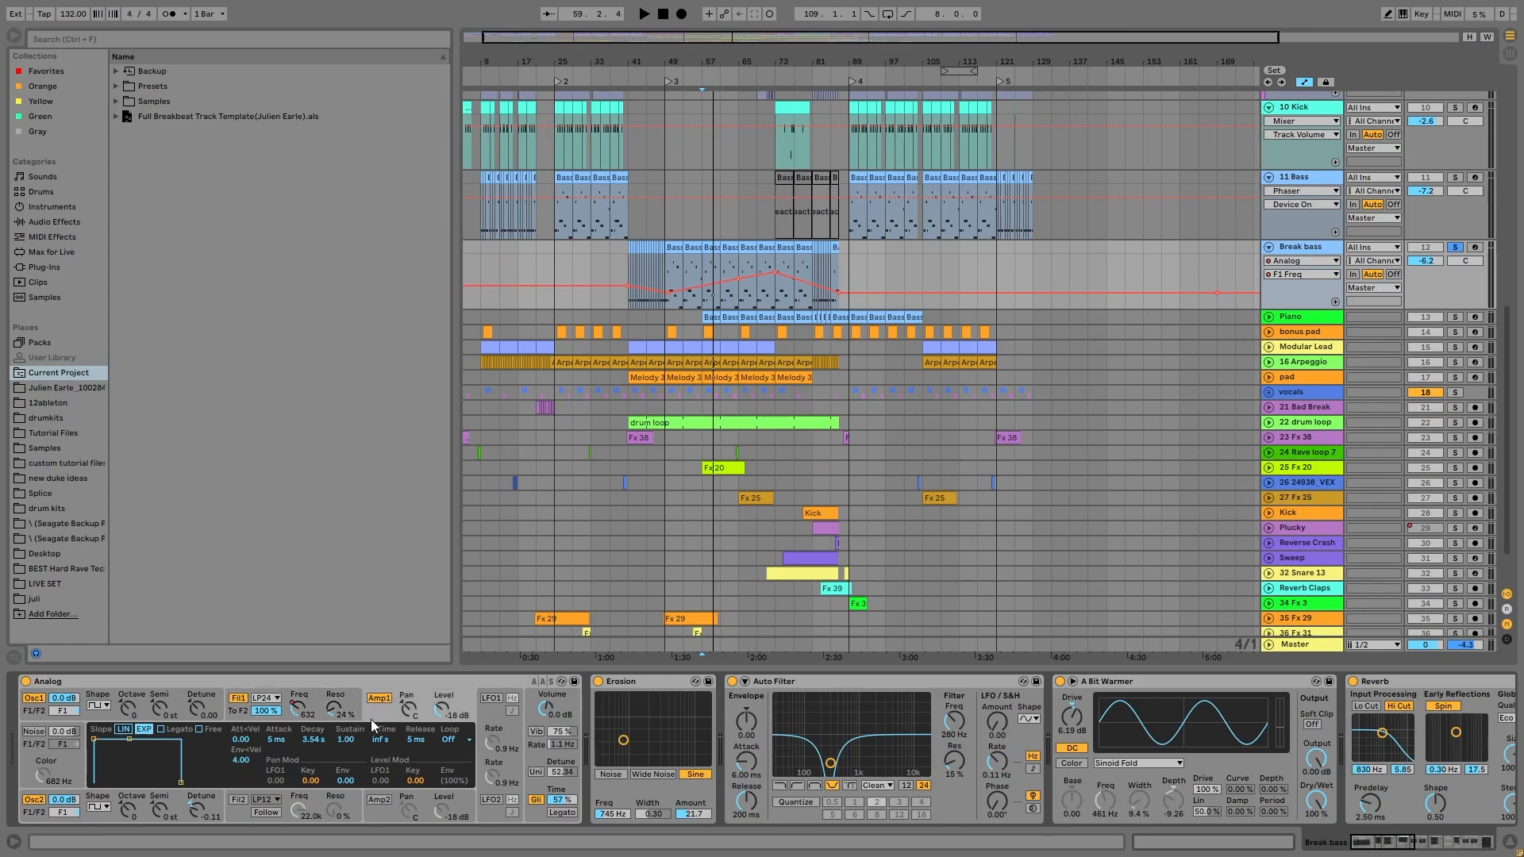
pyautogui.hscroll(5, 640, 729)
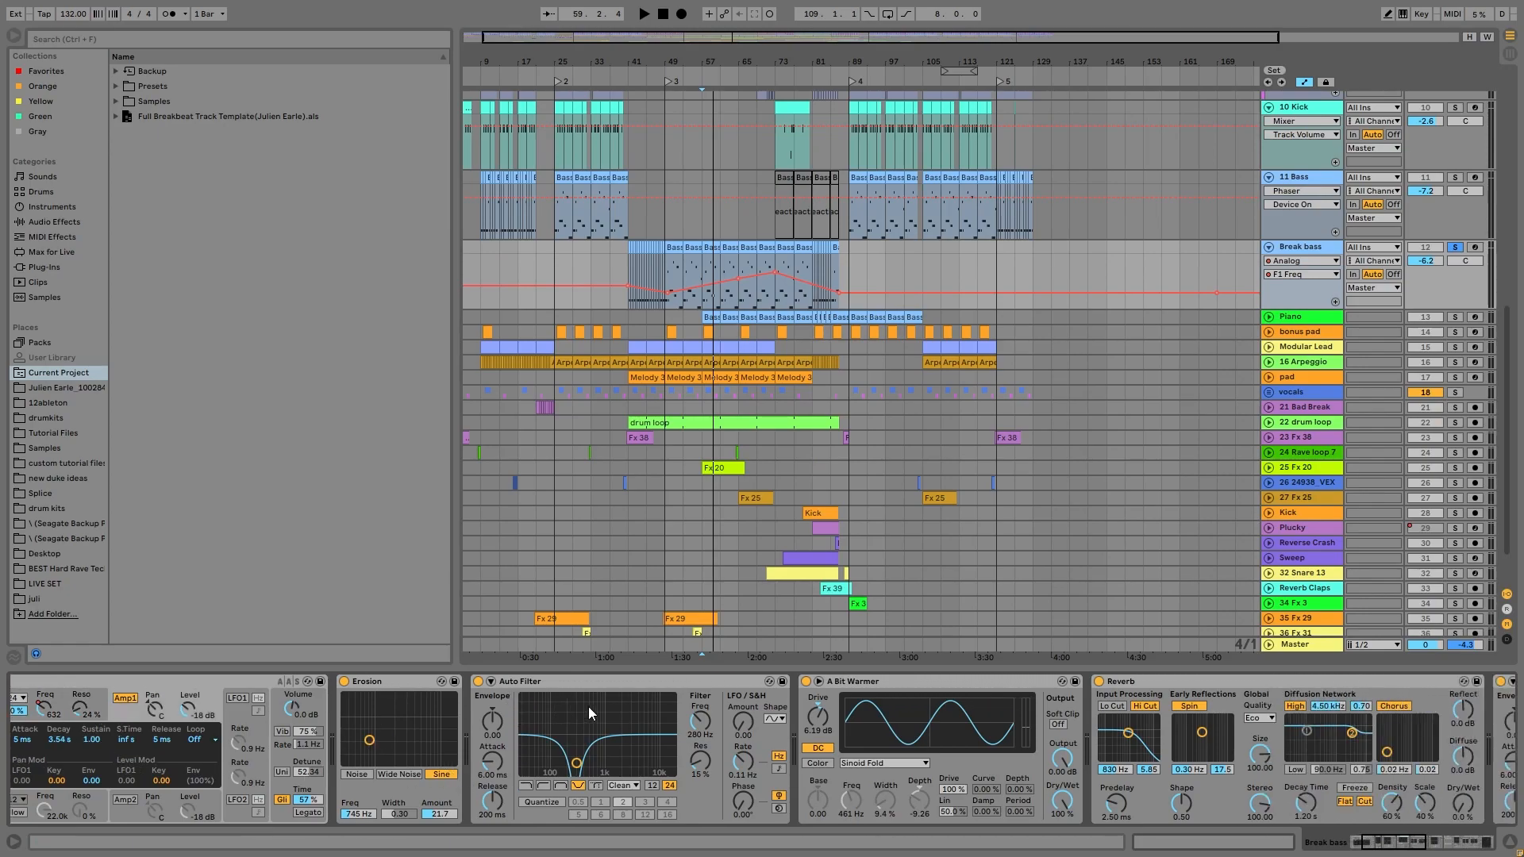
pyautogui.hscroll(3, 671, 730)
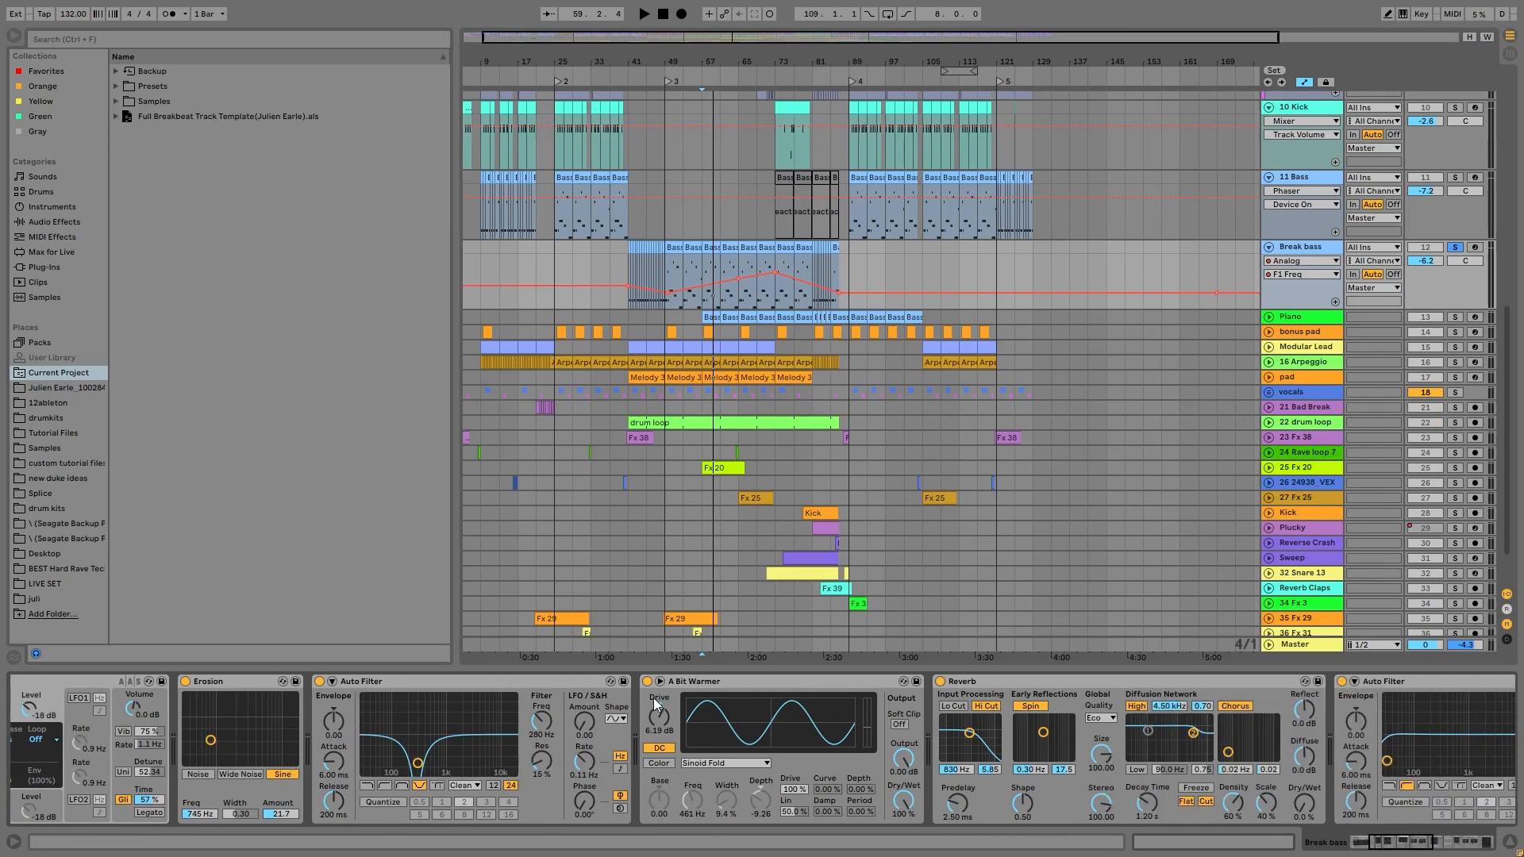
pyautogui.press('space')
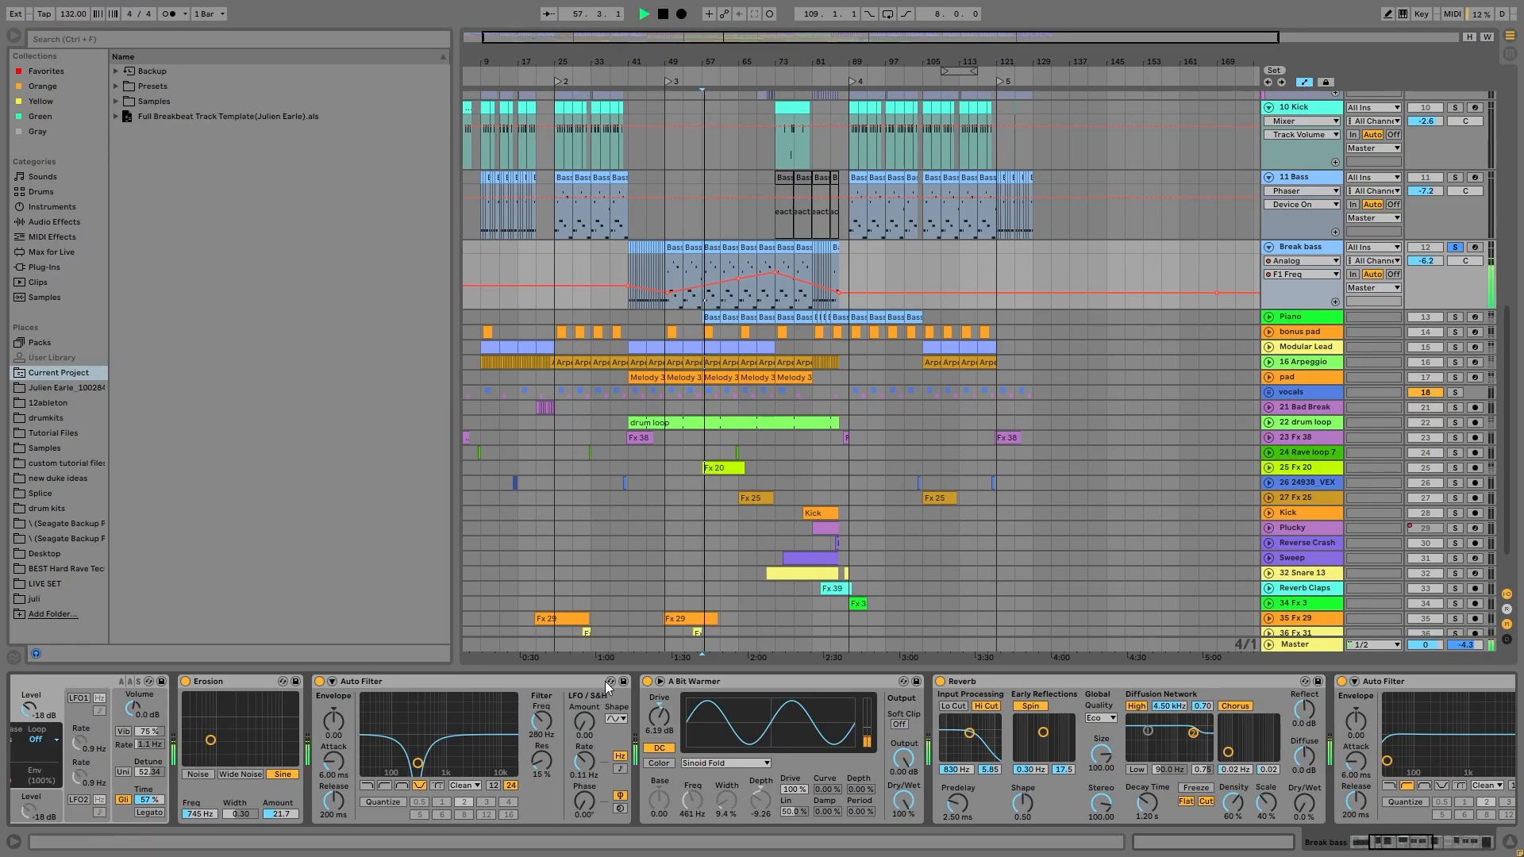
pyautogui.press('space')
# - Delete the Reverb that follows A Bit Warmer in the Break bass device chain
pyautogui.hscroll(3, 754, 767)
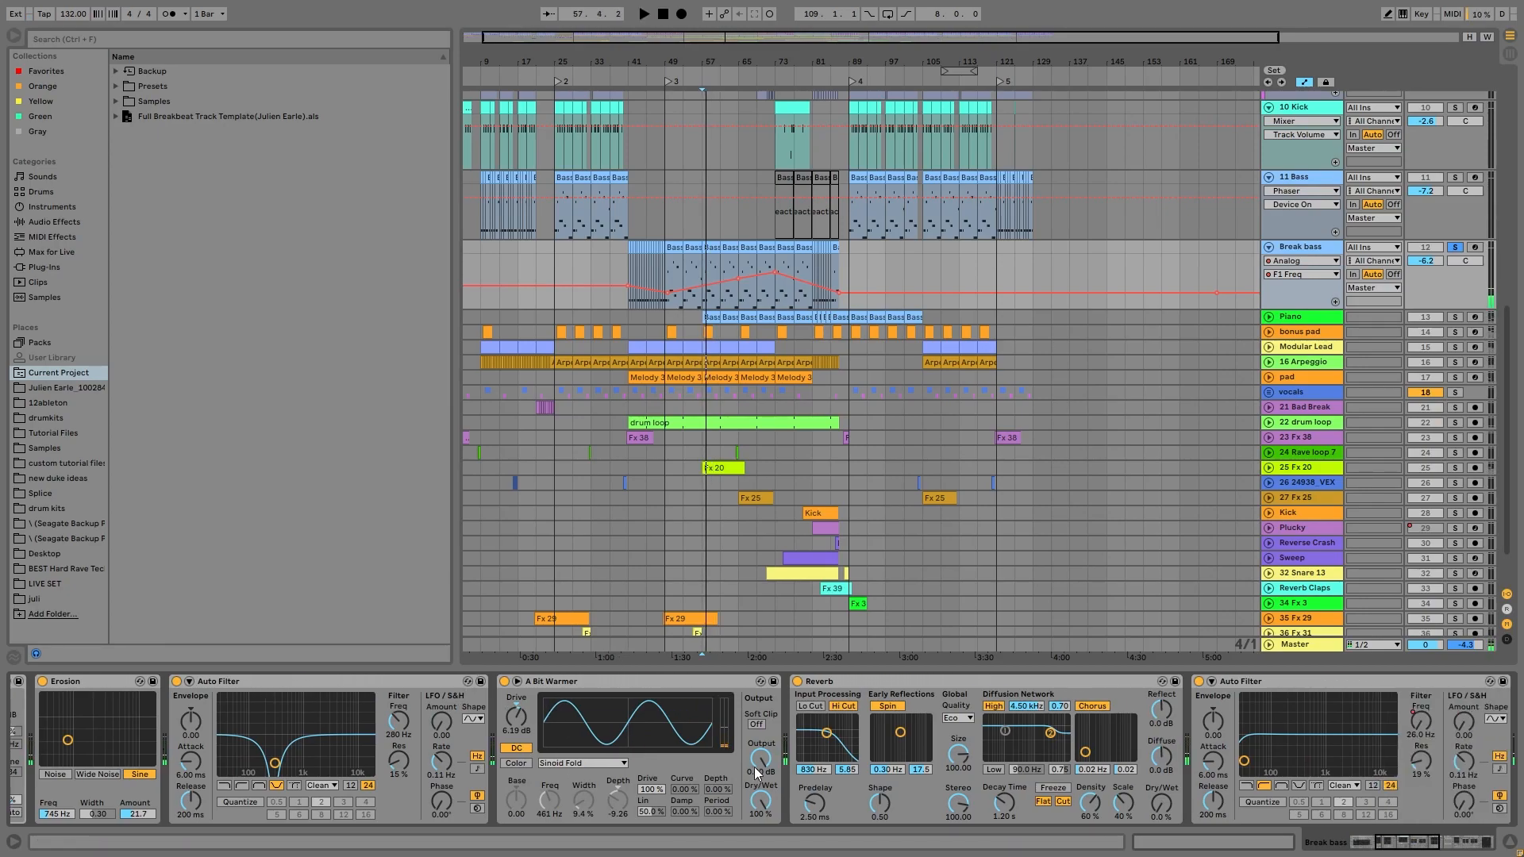
pyautogui.hscroll(2, 788, 775)
pyautogui.hscroll(2, 788, 774)
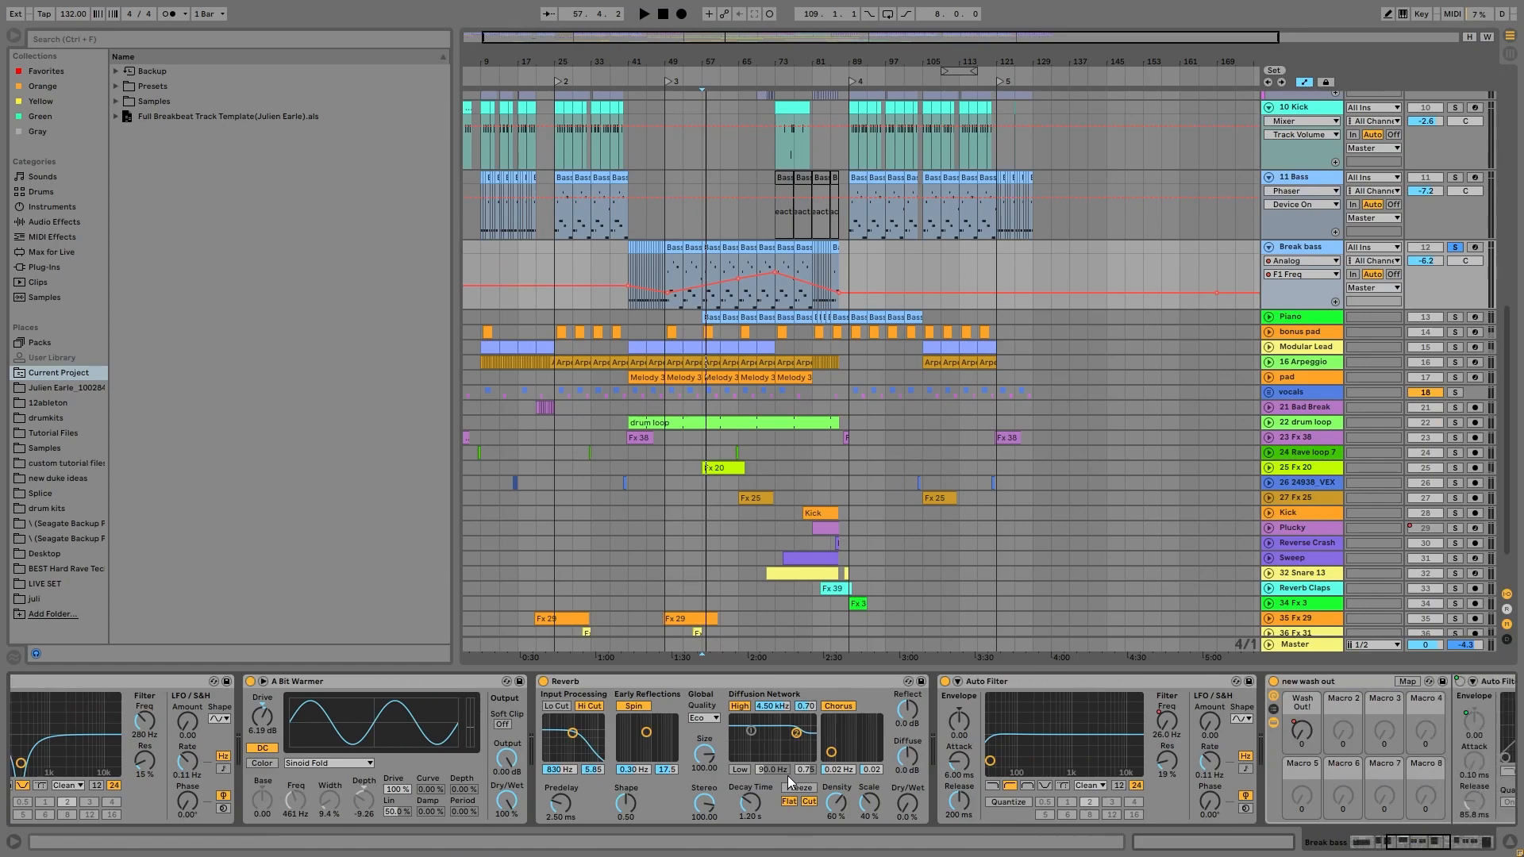
pyautogui.click(712, 679)
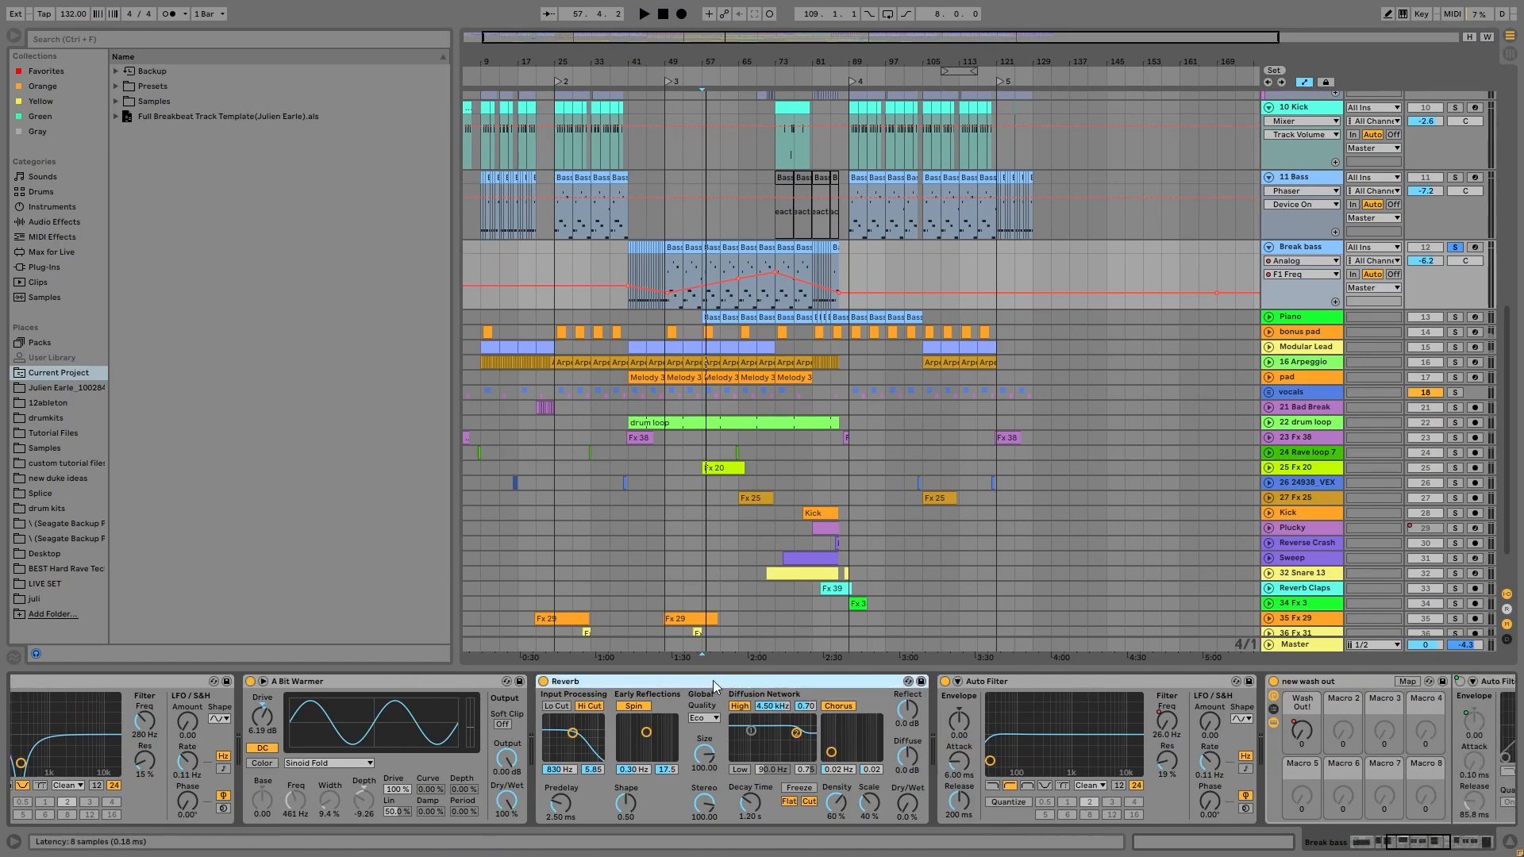
pyautogui.press('Delete')
# - Hide the new wash out rack's devices, show its Wash Out! macro automation, and play the sweep from bar 85
pyautogui.hscroll(1, 921, 730)
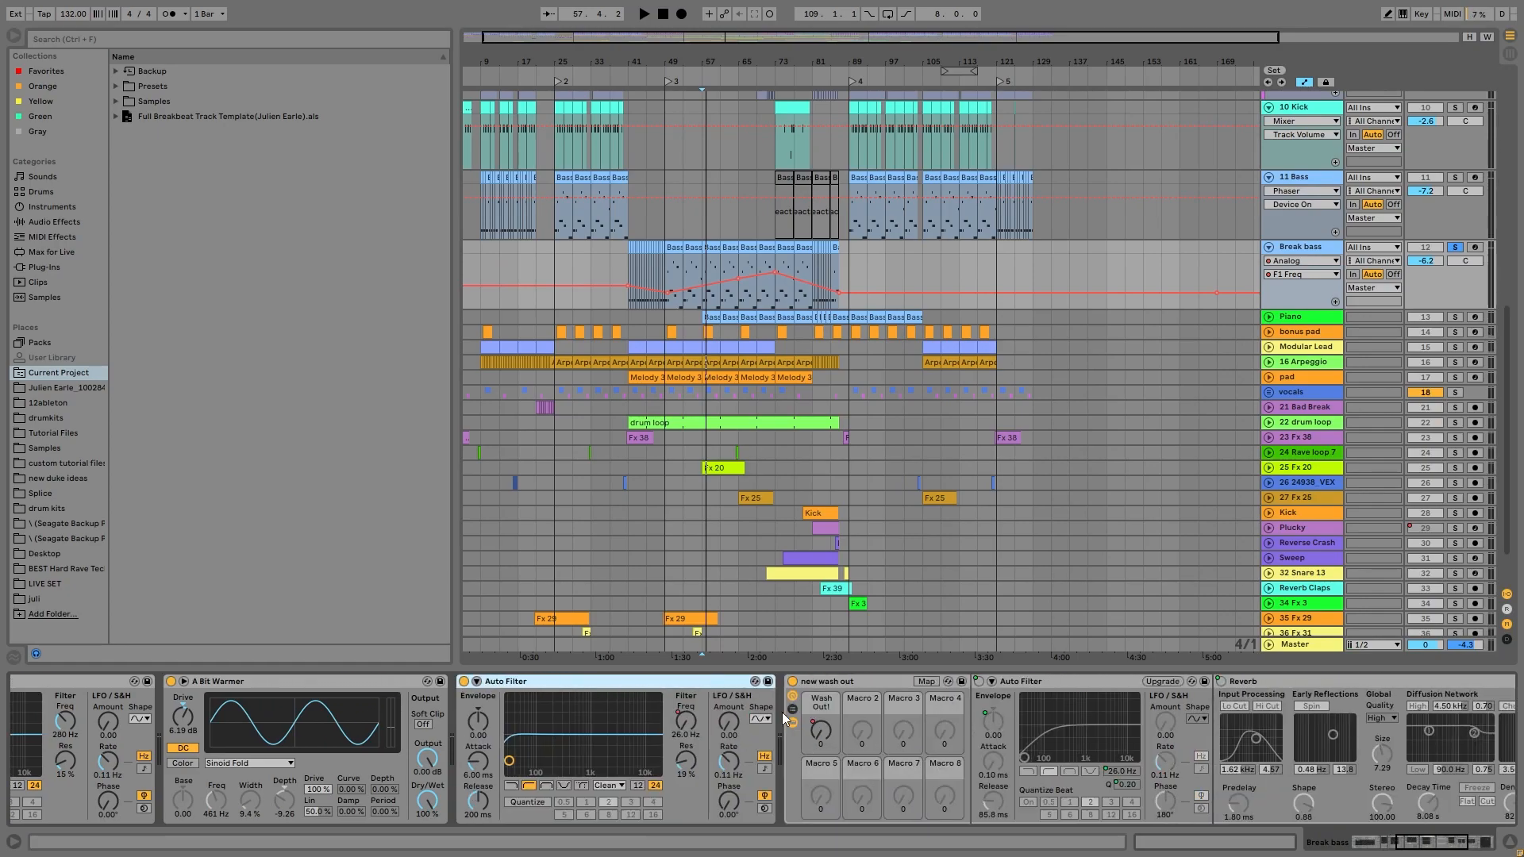
pyautogui.click(792, 722)
pyautogui.click(820, 731)
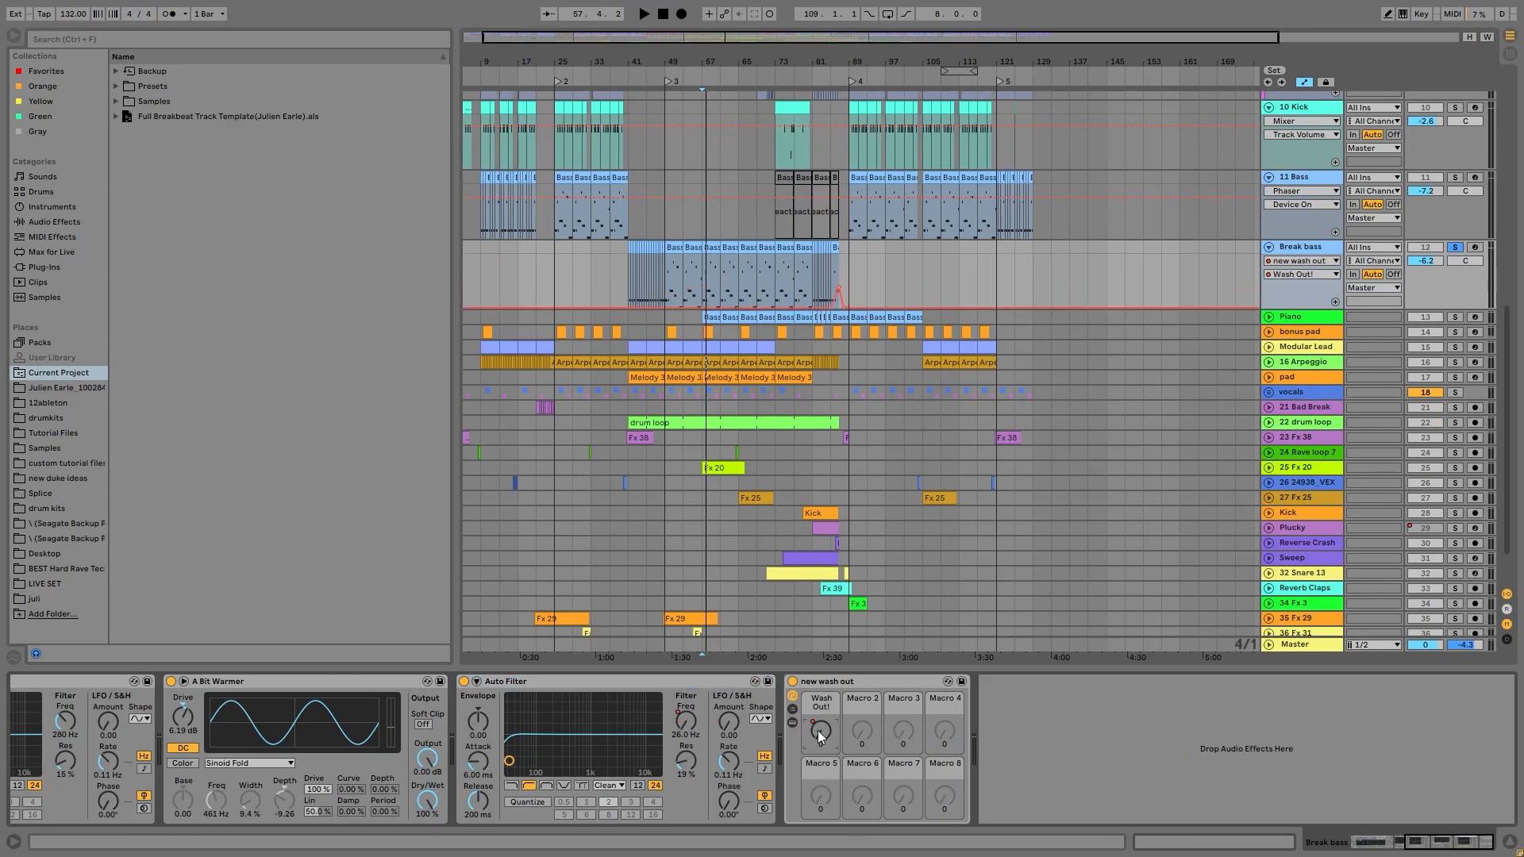
pyautogui.click(826, 284)
pyautogui.press('space')
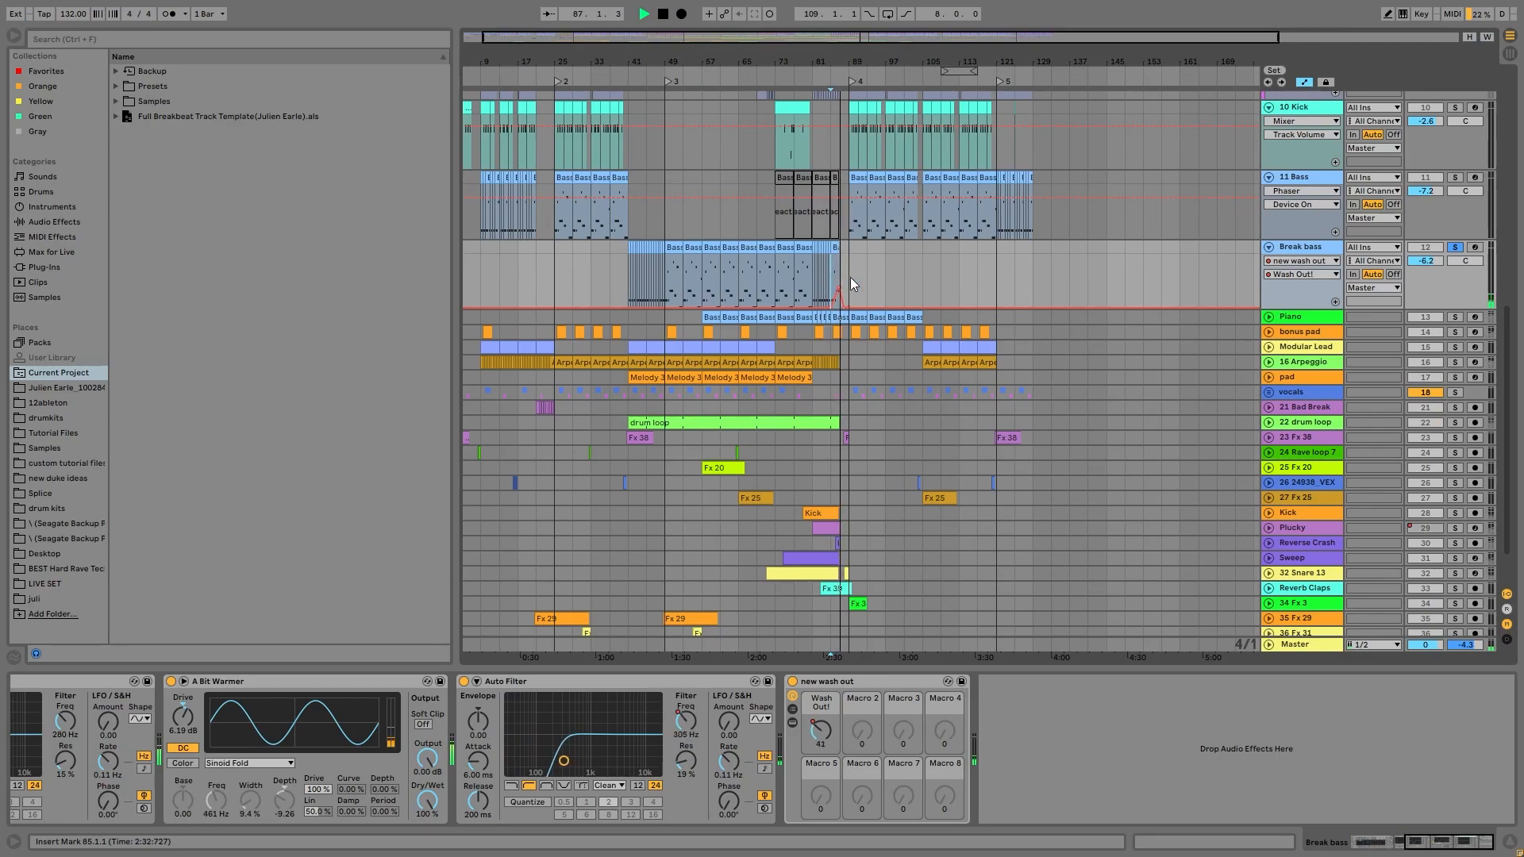
pyautogui.press('space')
pyautogui.press('space')
pyautogui.press('space')
# - Solo 11 Bass together with Break bass and play them from bar 65 and from the 11 Bass clip at bar 89
pyautogui.click(739, 265)
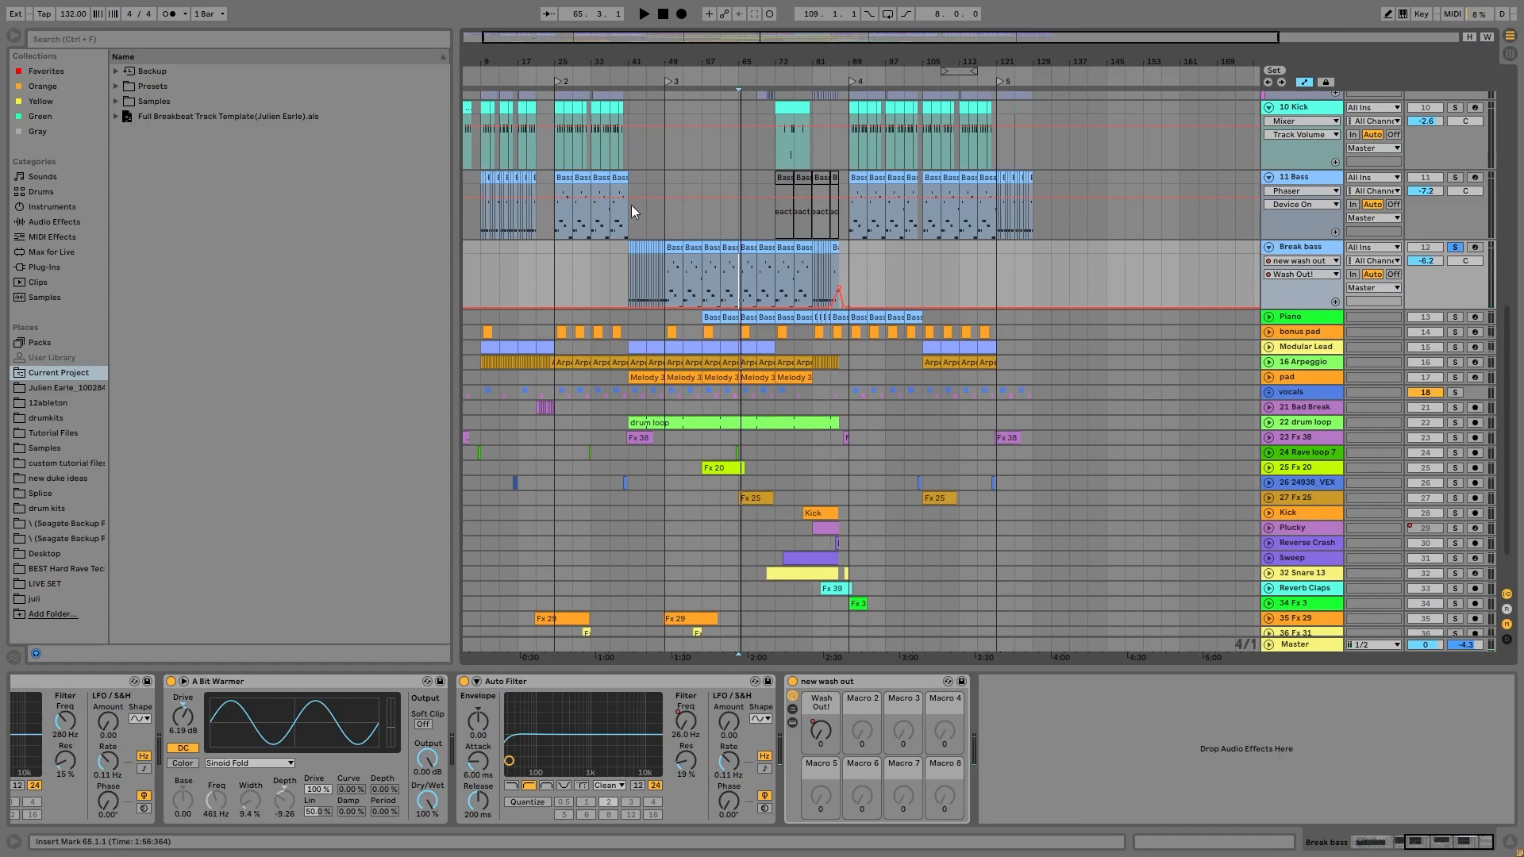
pyautogui.click(1455, 177)
pyautogui.press('space')
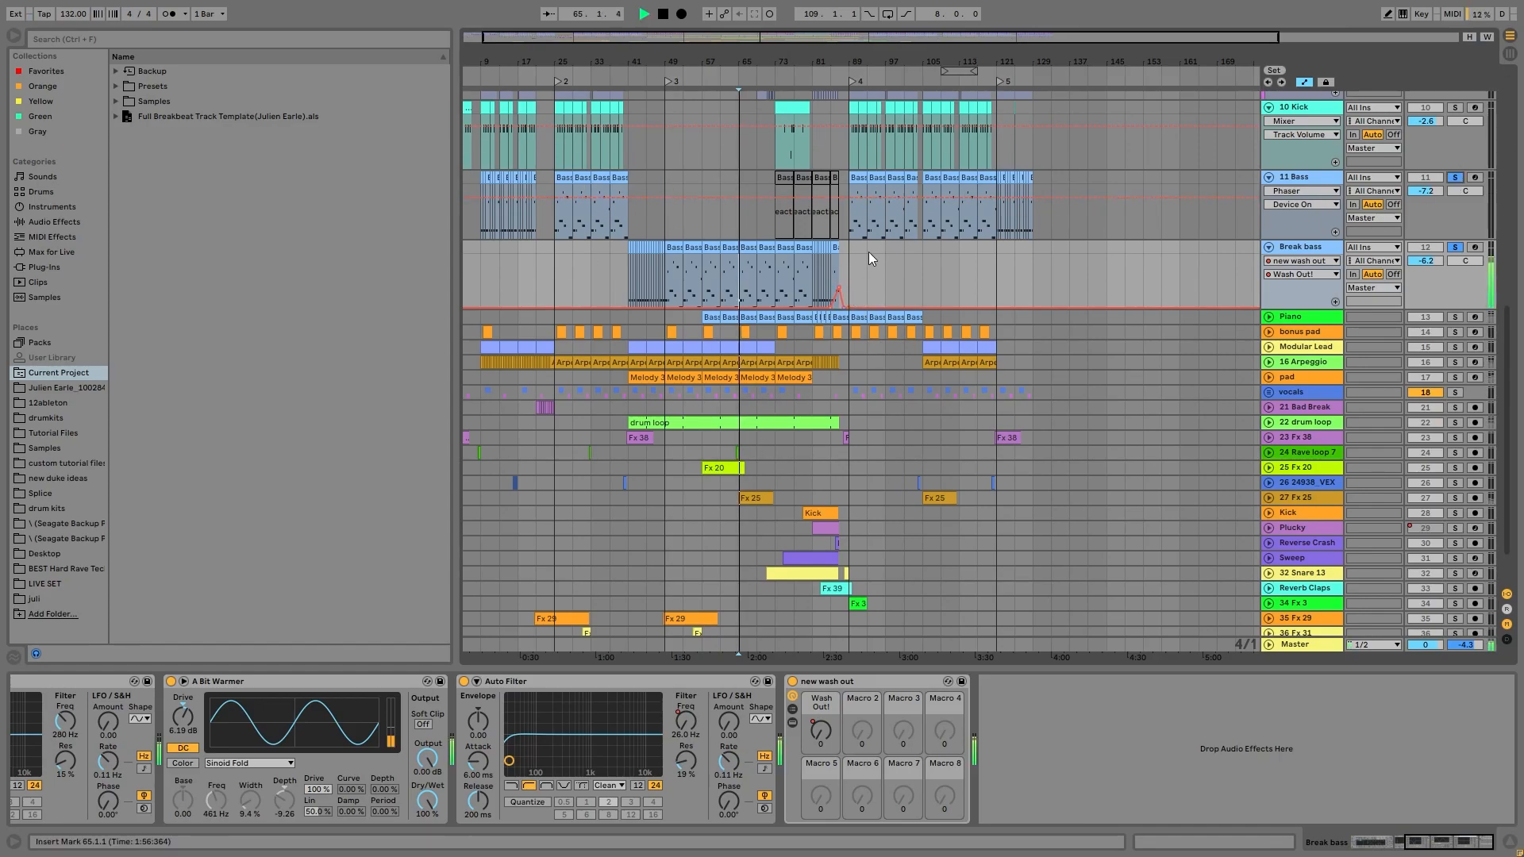
pyautogui.click(855, 175)
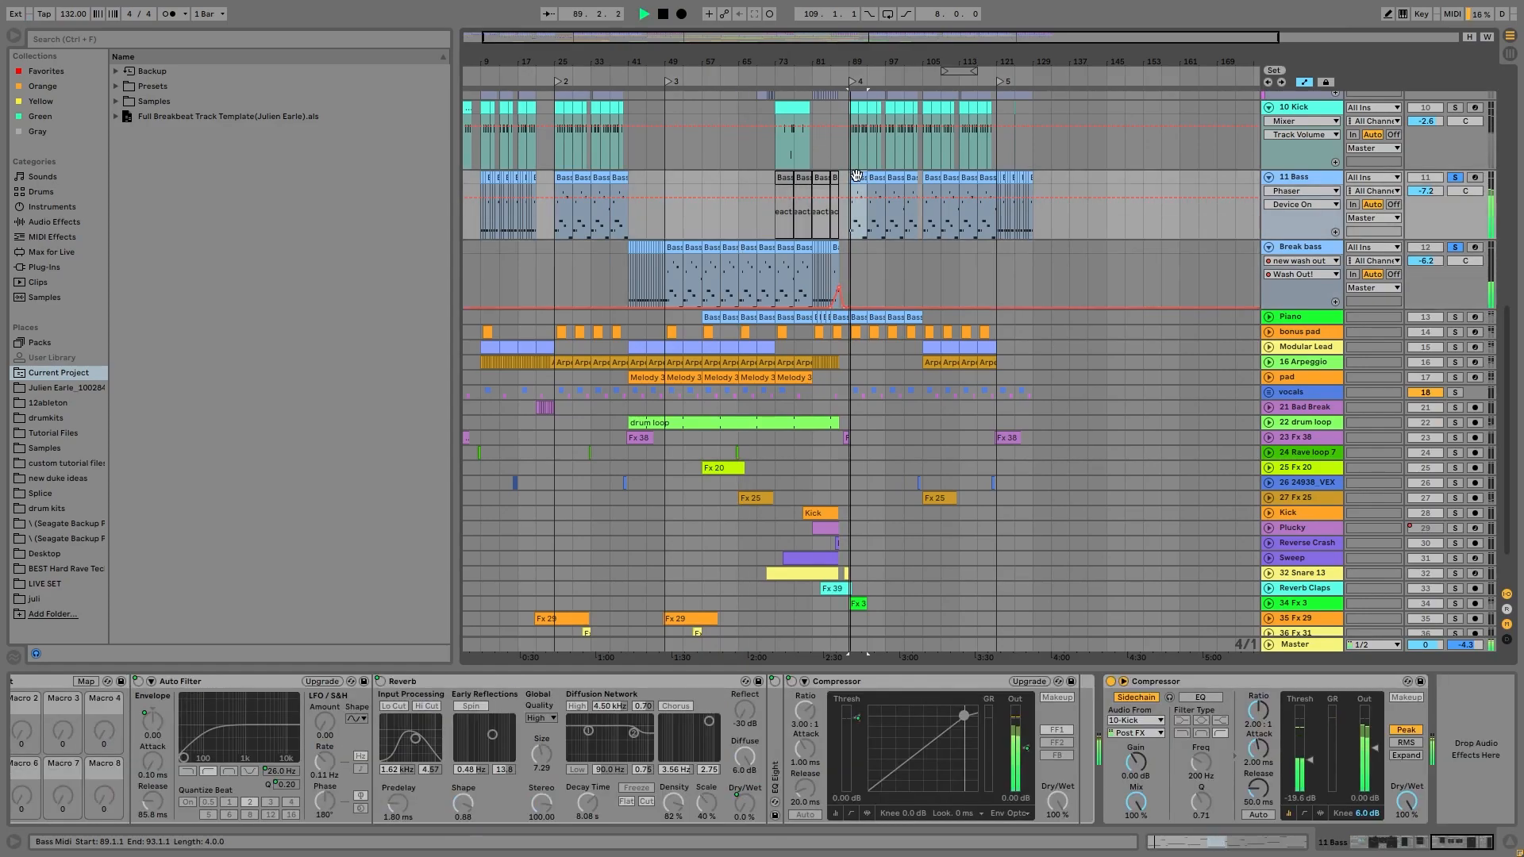
pyautogui.press('space')
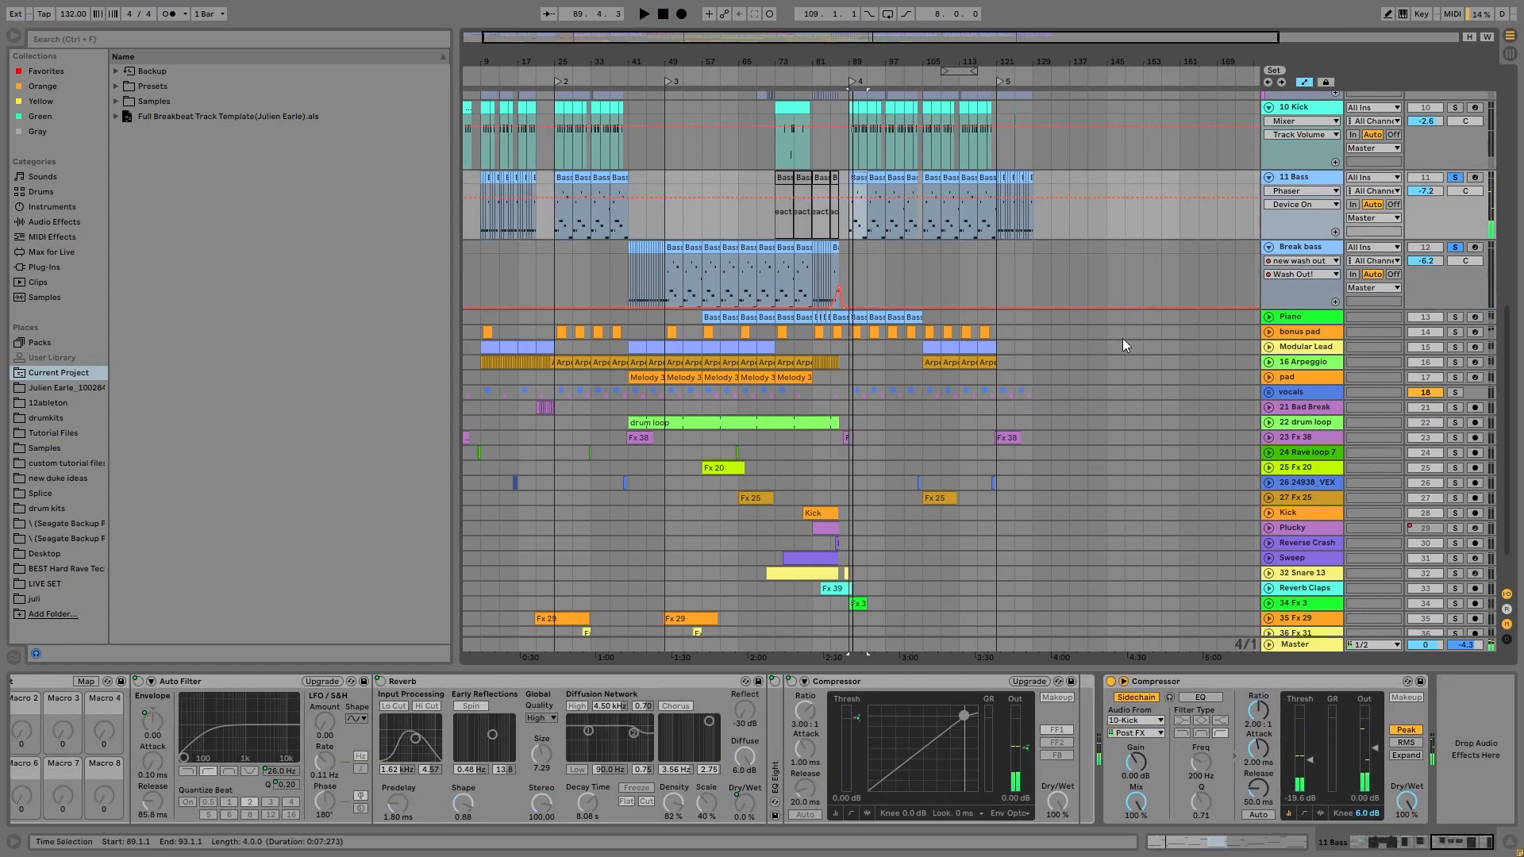
# - Solo and unfold the Piano track, play it from bar 89 and show its device chain
pyautogui.click(1455, 317)
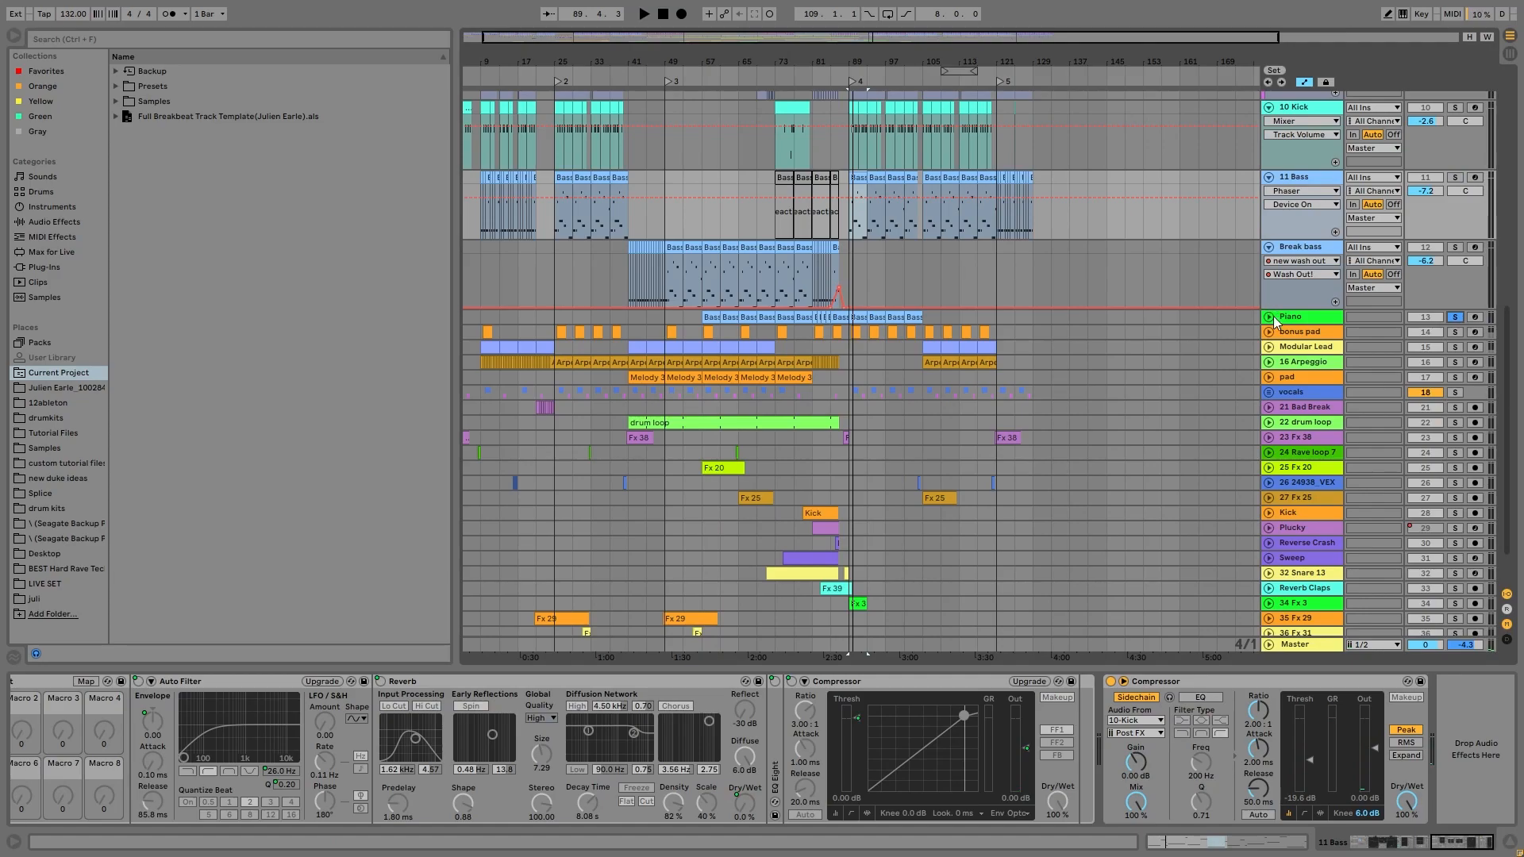
pyautogui.click(1268, 317)
pyautogui.press('space')
pyautogui.click(1312, 315)
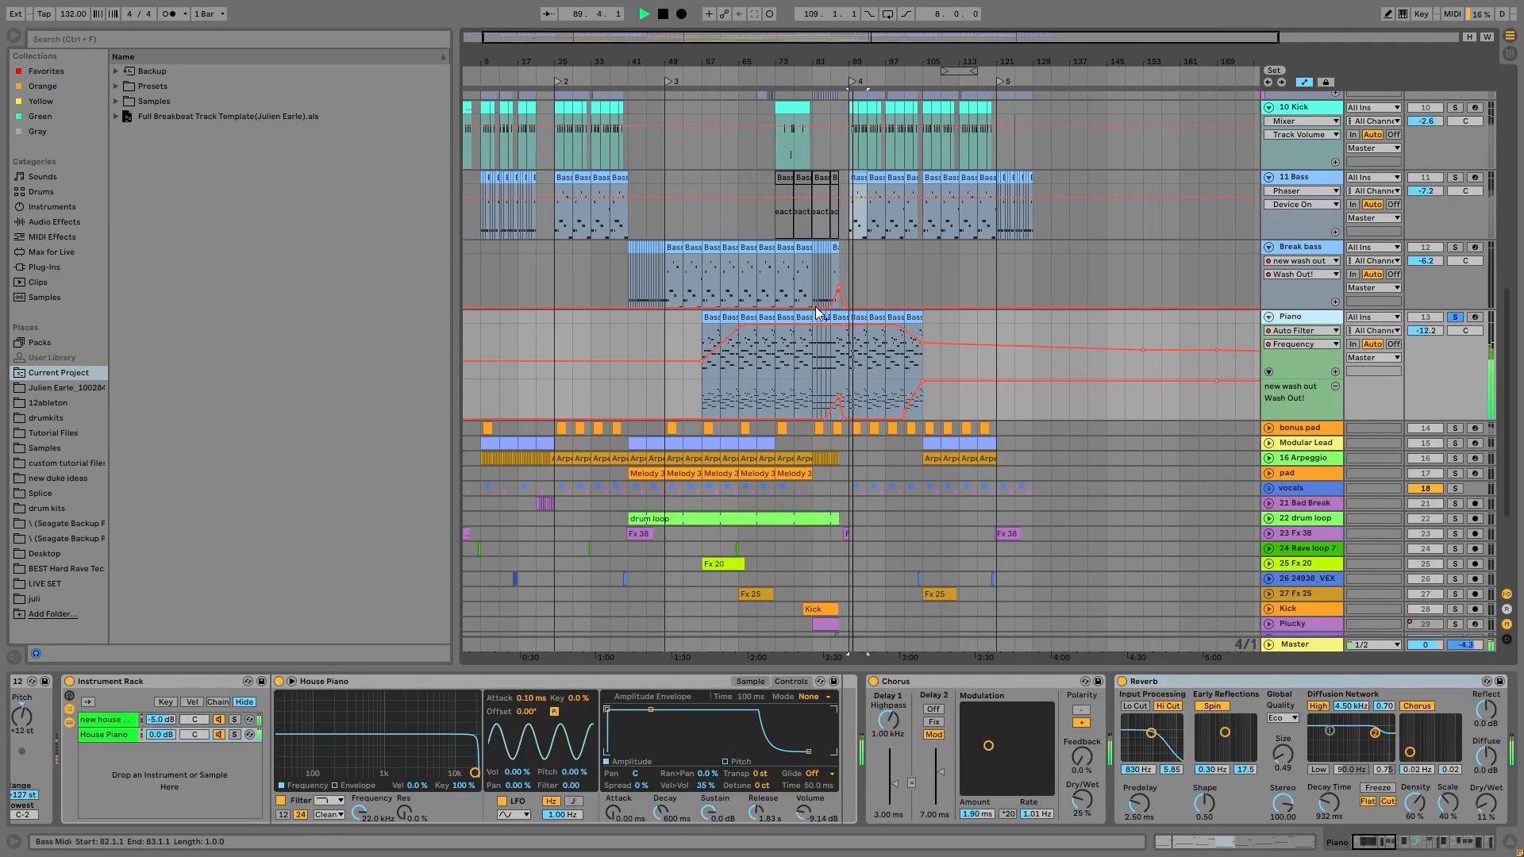
# - Open the notes of the Piano clip at bar 89, play it through, and select the first chord's notes from F1 to A2
pyautogui.doubleClick(860, 314)
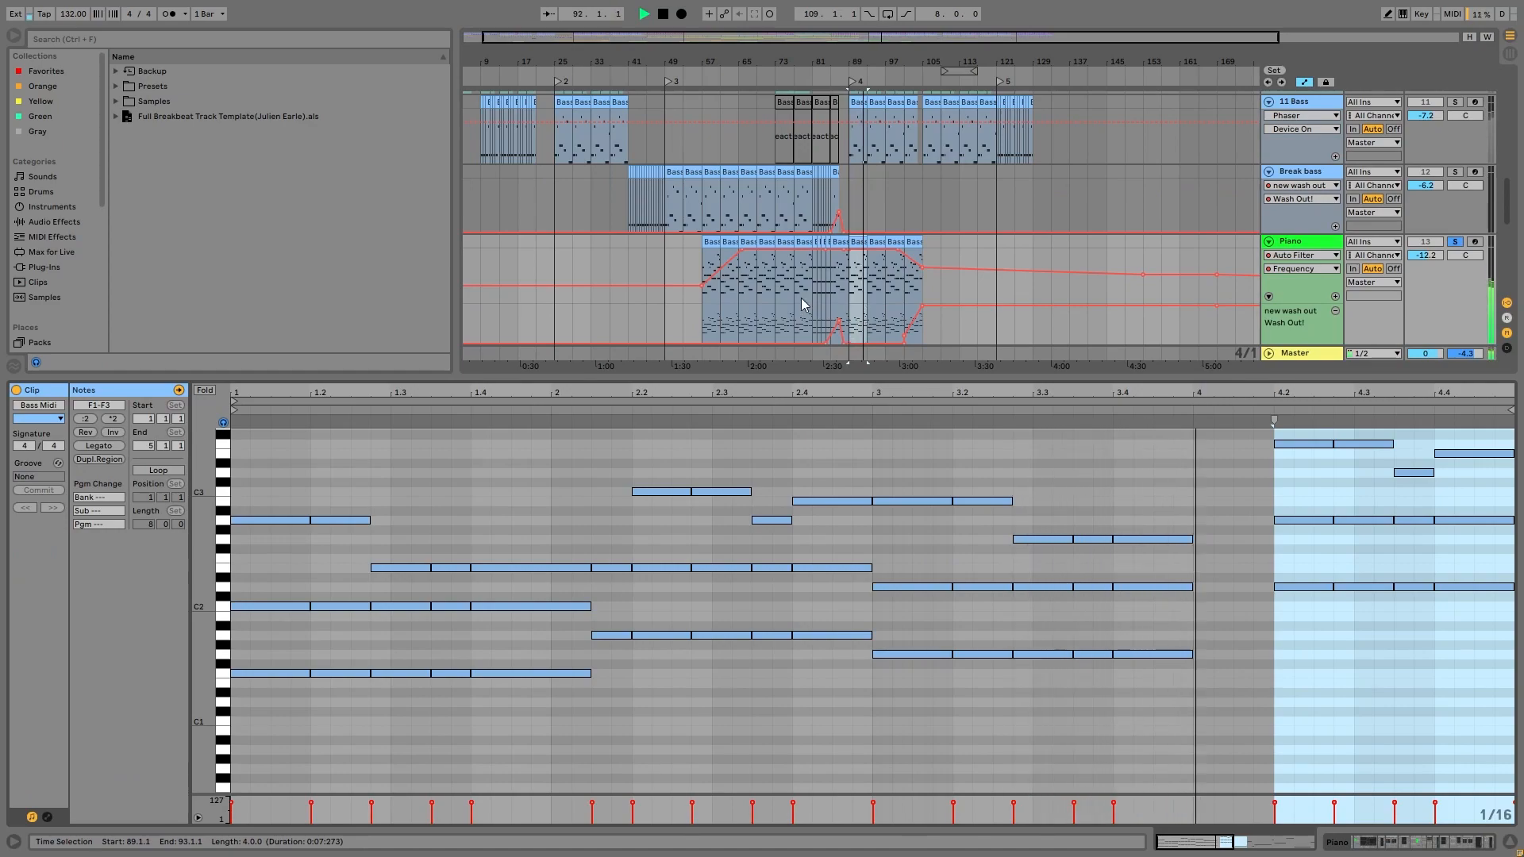
pyautogui.press('space')
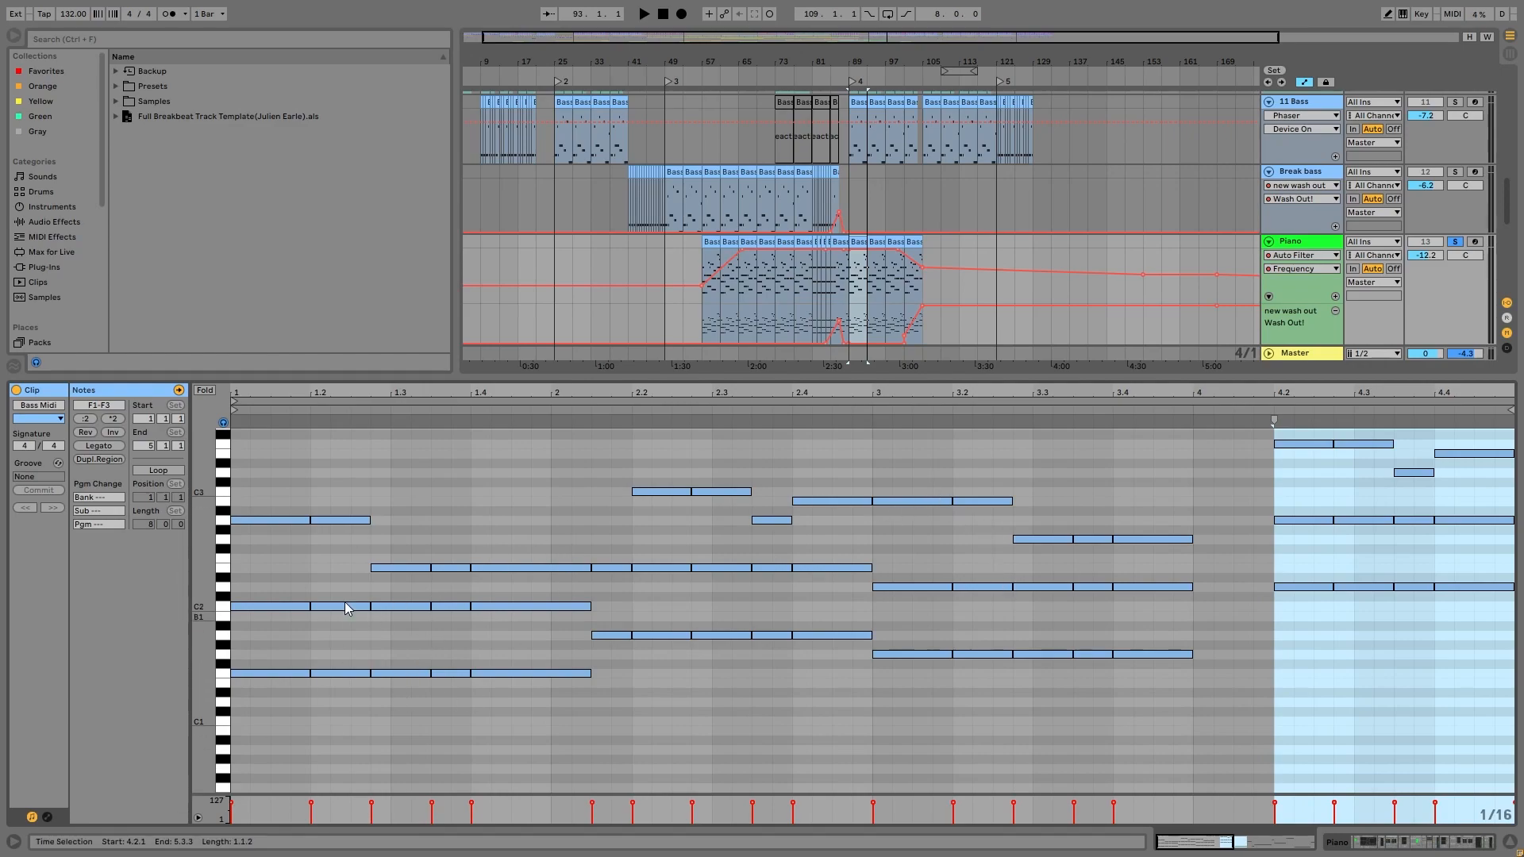
pyautogui.moveTo(257, 468); pyautogui.dragTo(369, 735)
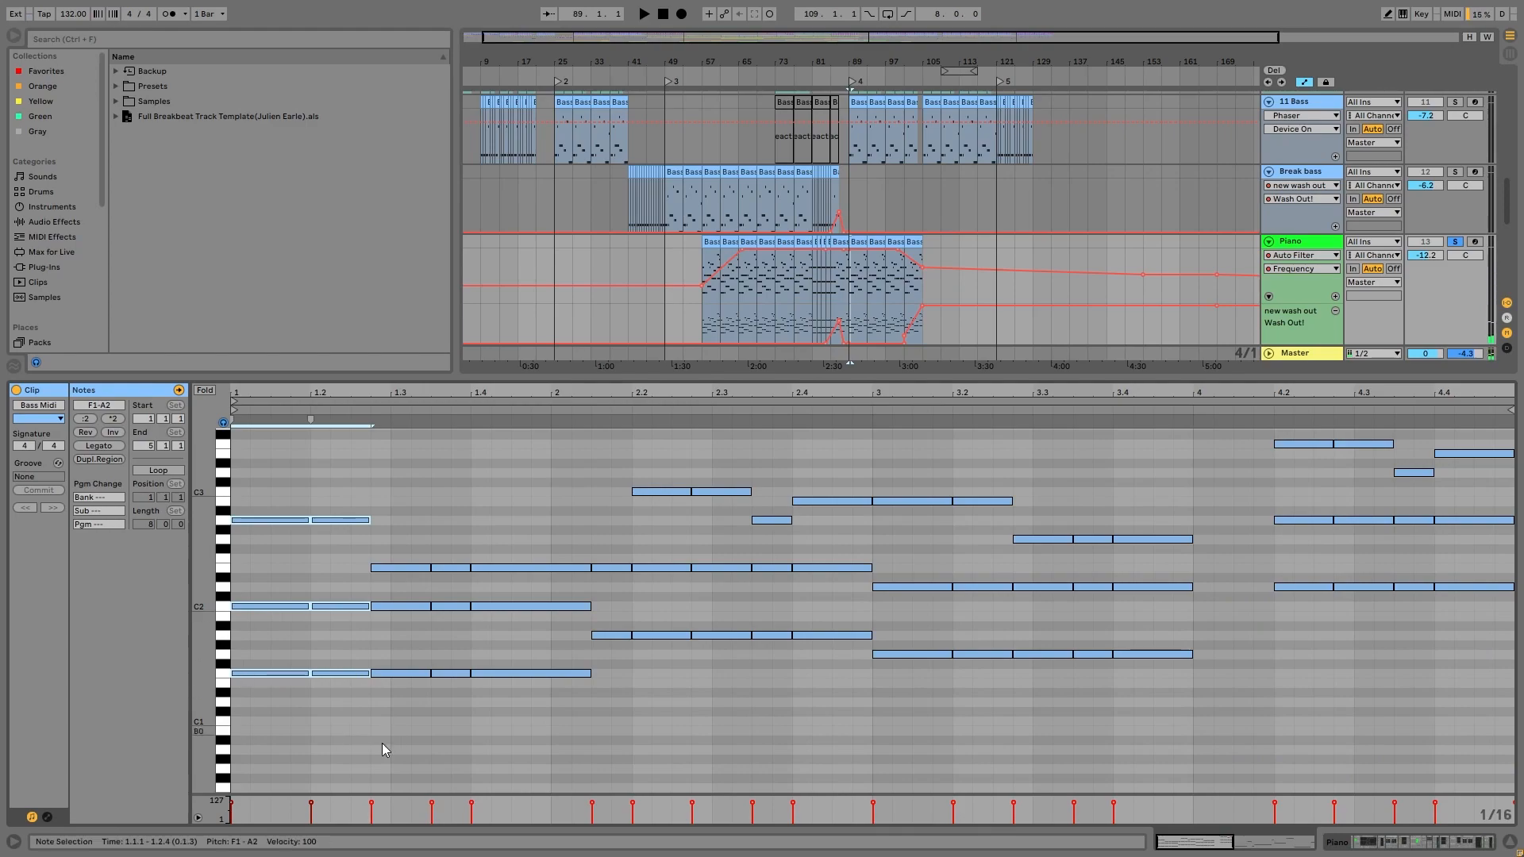
# - Try the A2 notes of the first chord and the E2 notes of the second an octave lower, restoring each
pyautogui.moveTo(269, 565); pyautogui.dragTo(338, 446)
pyautogui.hotkey('shift', 'Down')
pyautogui.hotkey('shift', 'Up')
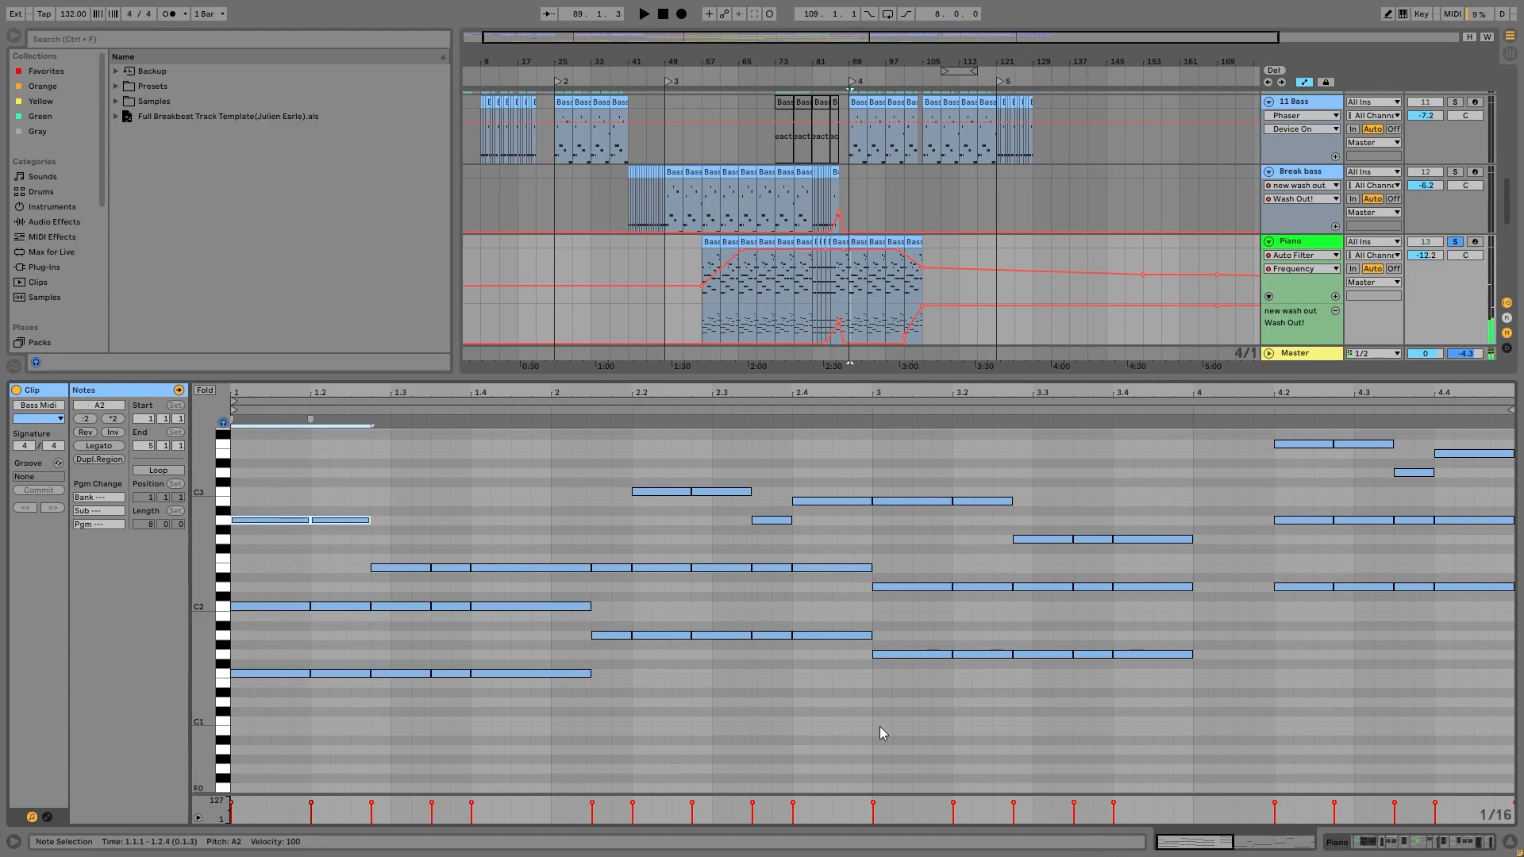
pyautogui.click(269, 494)
pyautogui.moveTo(270, 494); pyautogui.dragTo(481, 582)
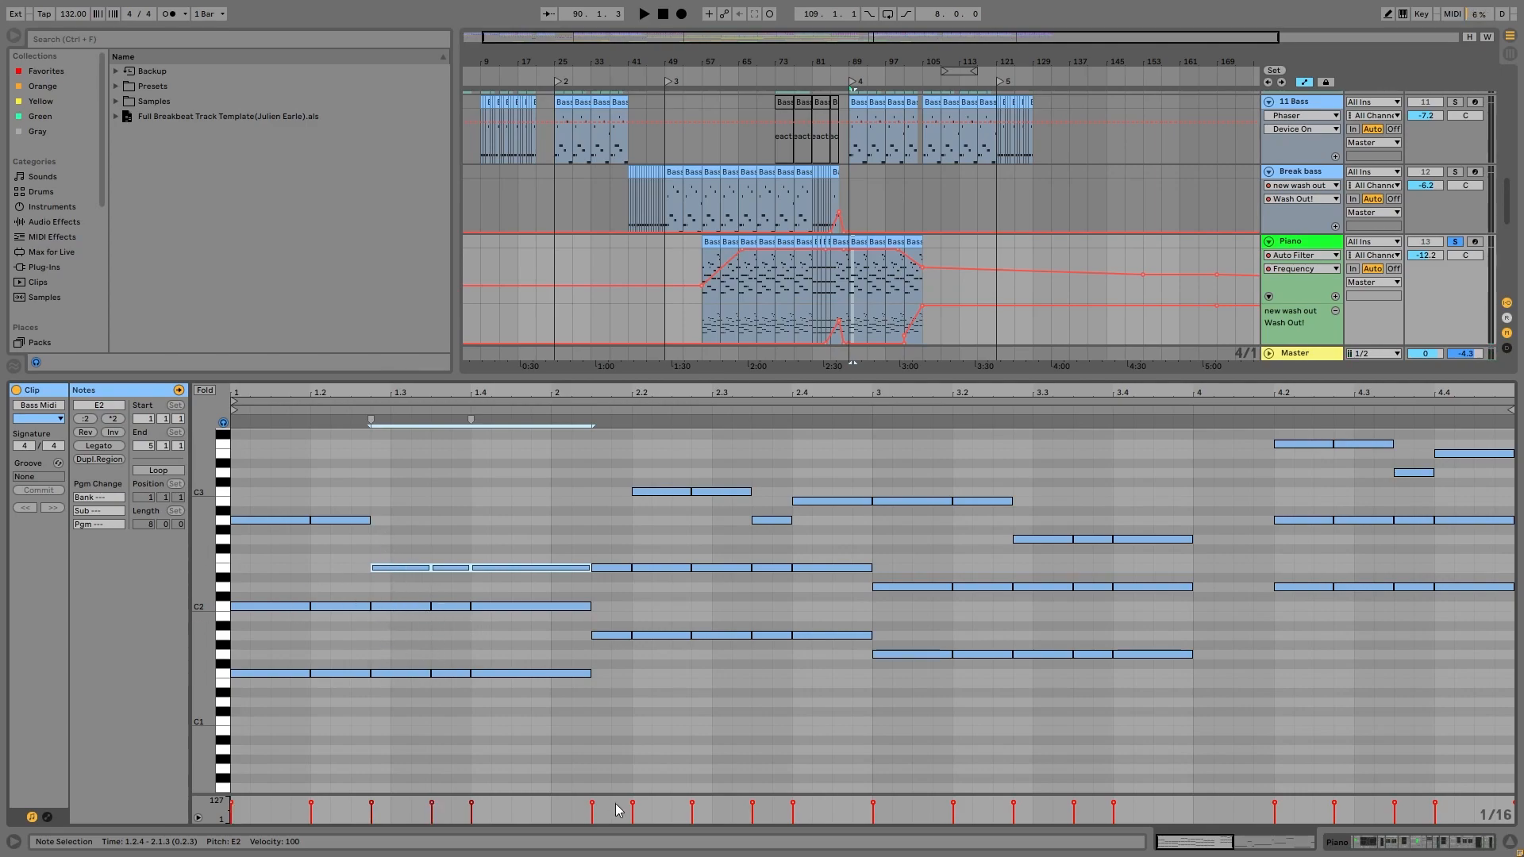
pyautogui.hotkey('shift', 'Down')
pyautogui.hotkey('shift', 'Up')
# - Play the clip briefly and pick out its upper melody notes and the chord notes from G1 to B2 in bar 3
pyautogui.press('space')
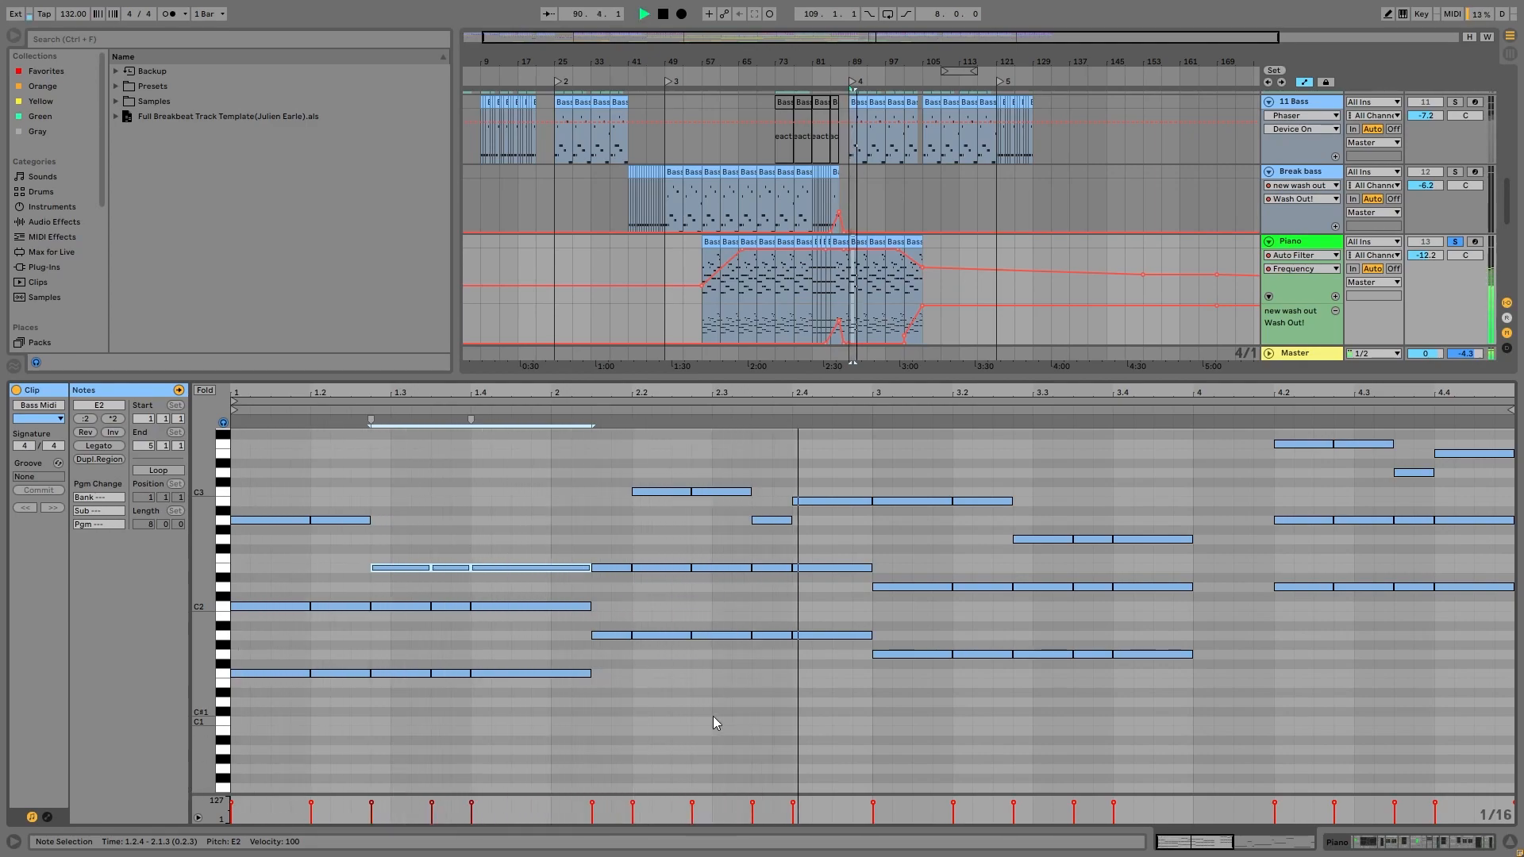
pyautogui.press('space')
pyautogui.moveTo(667, 458); pyautogui.dragTo(647, 697)
pyautogui.moveTo(769, 493); pyautogui.dragTo(843, 437)
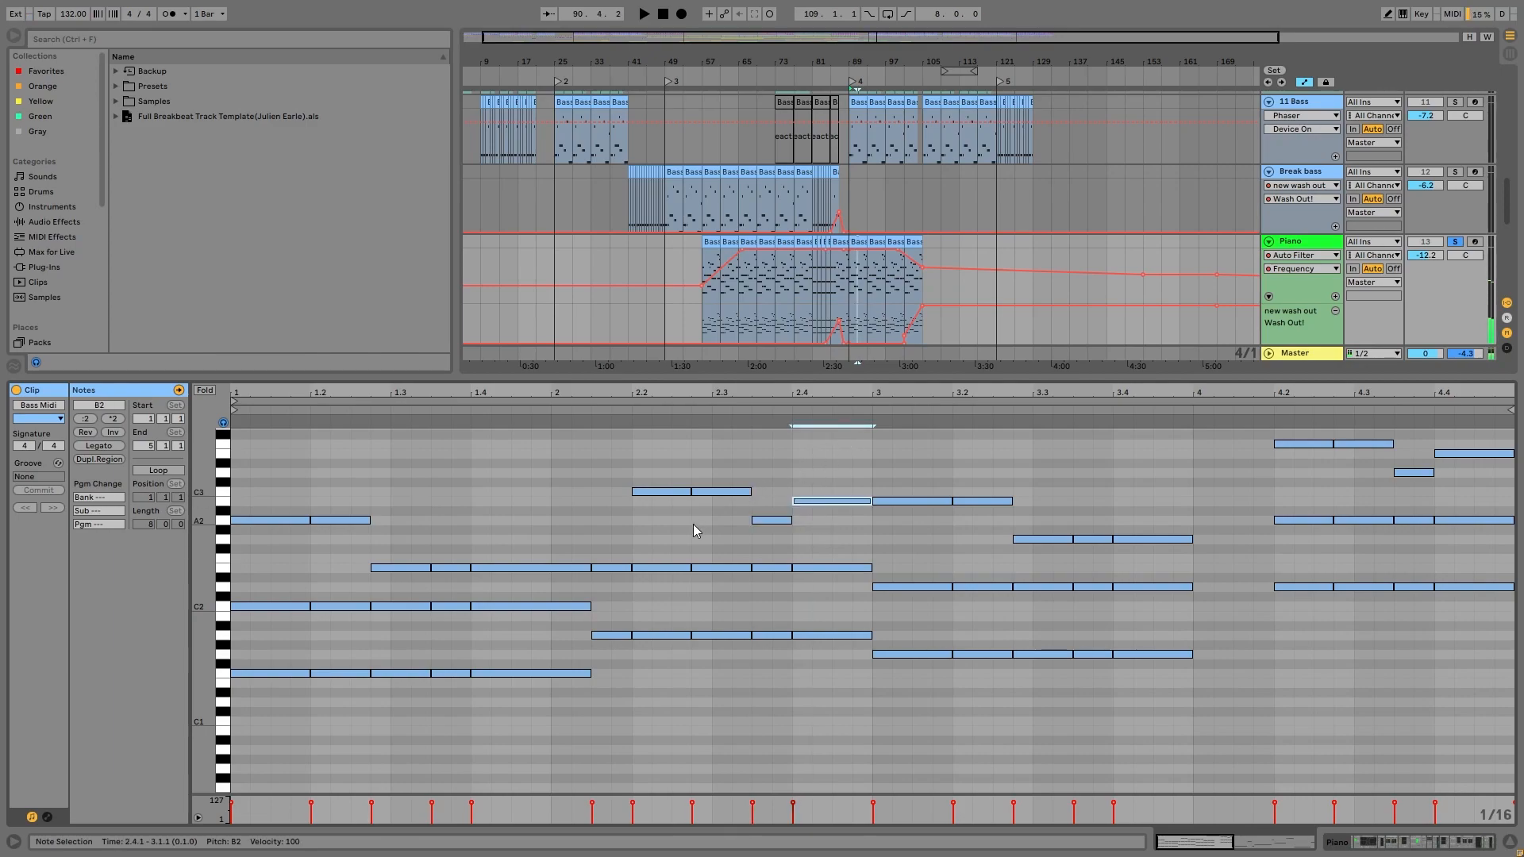
pyautogui.moveTo(700, 474); pyautogui.dragTo(750, 518)
pyautogui.moveTo(884, 470); pyautogui.dragTo(1021, 736)
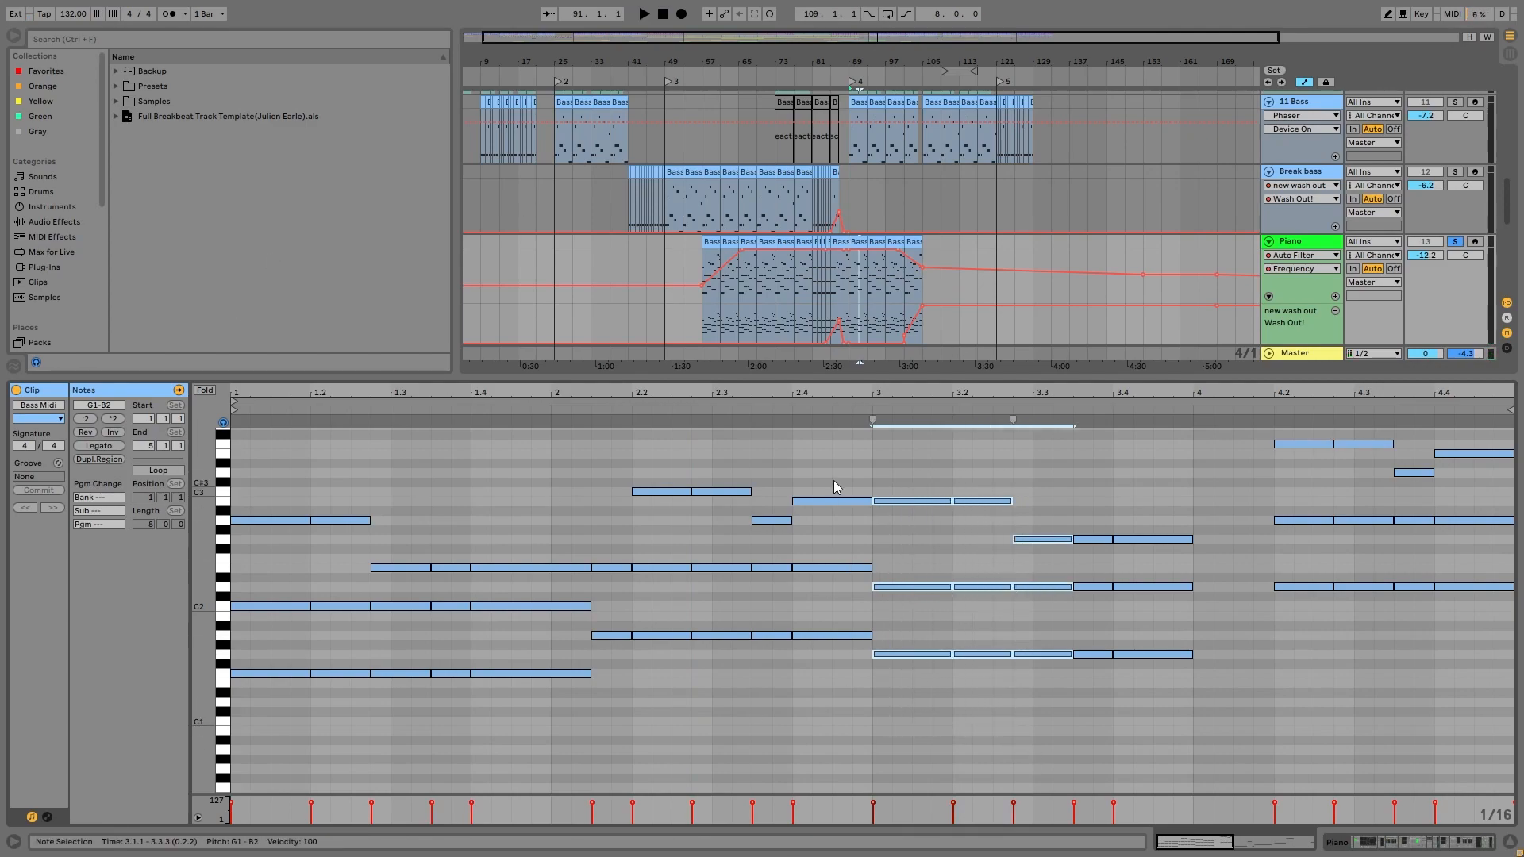
# - Play the Piano clip from bar 89 and return to the track's device chain
pyautogui.press('space')
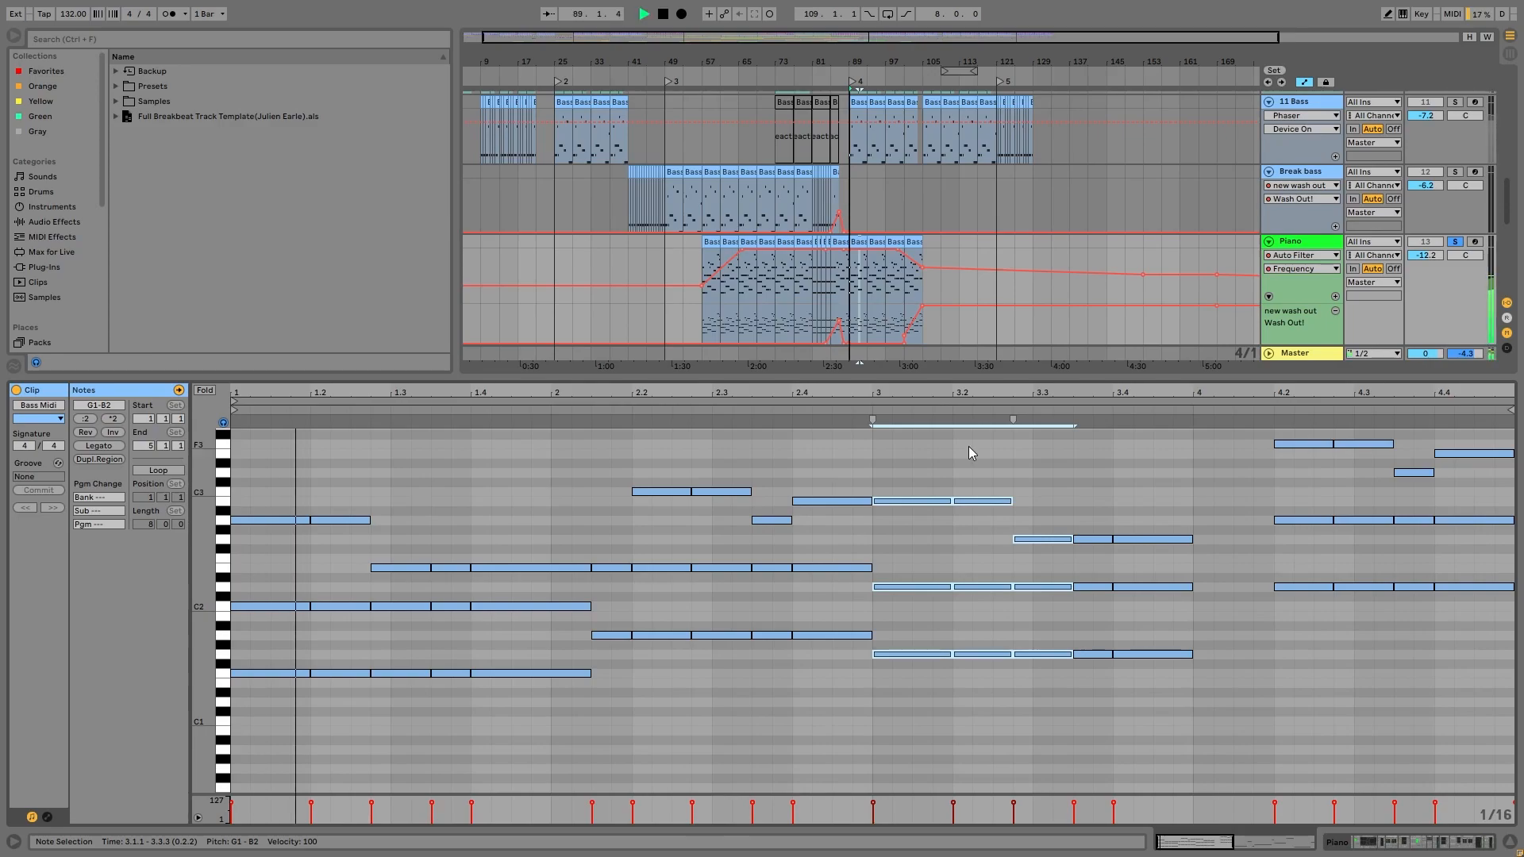
pyautogui.click(1313, 246)
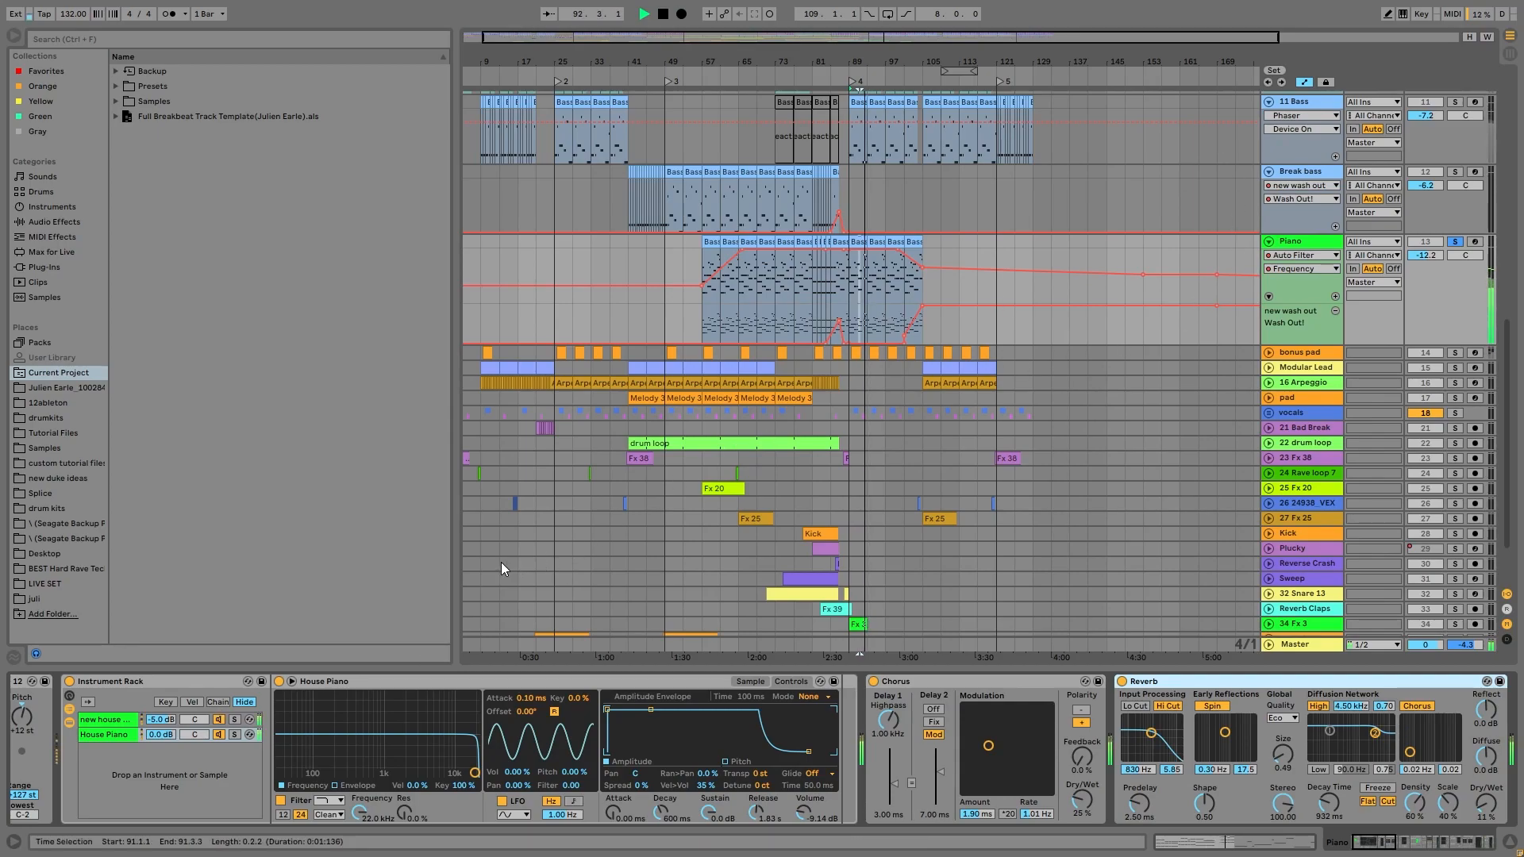
pyautogui.press('space')
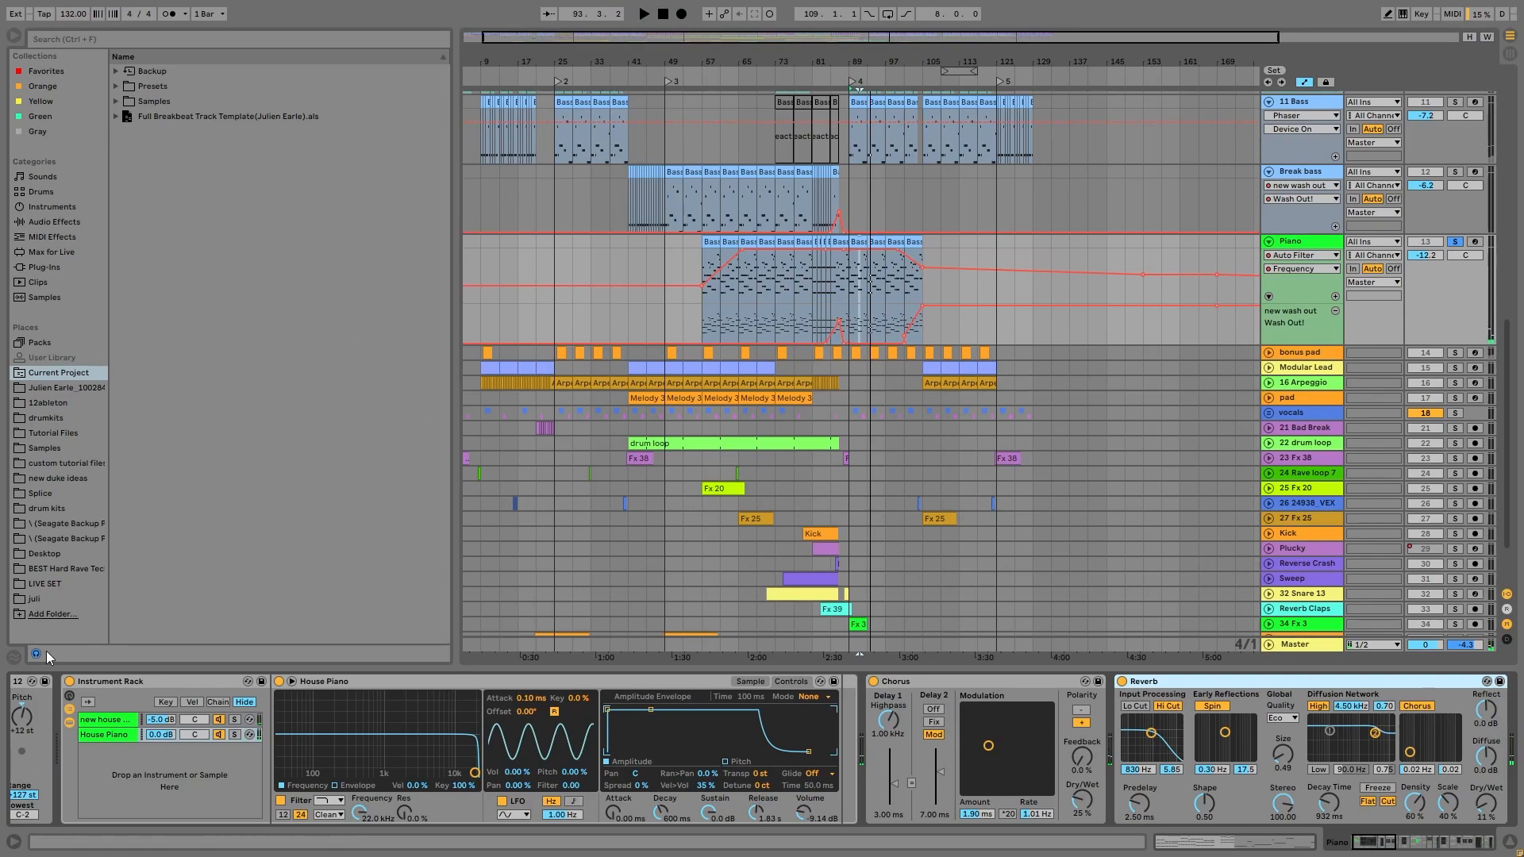
# - Solo the new house piano and House Piano chains in turn, playing each, and play both chains together from bar 89
pyautogui.click(235, 720)
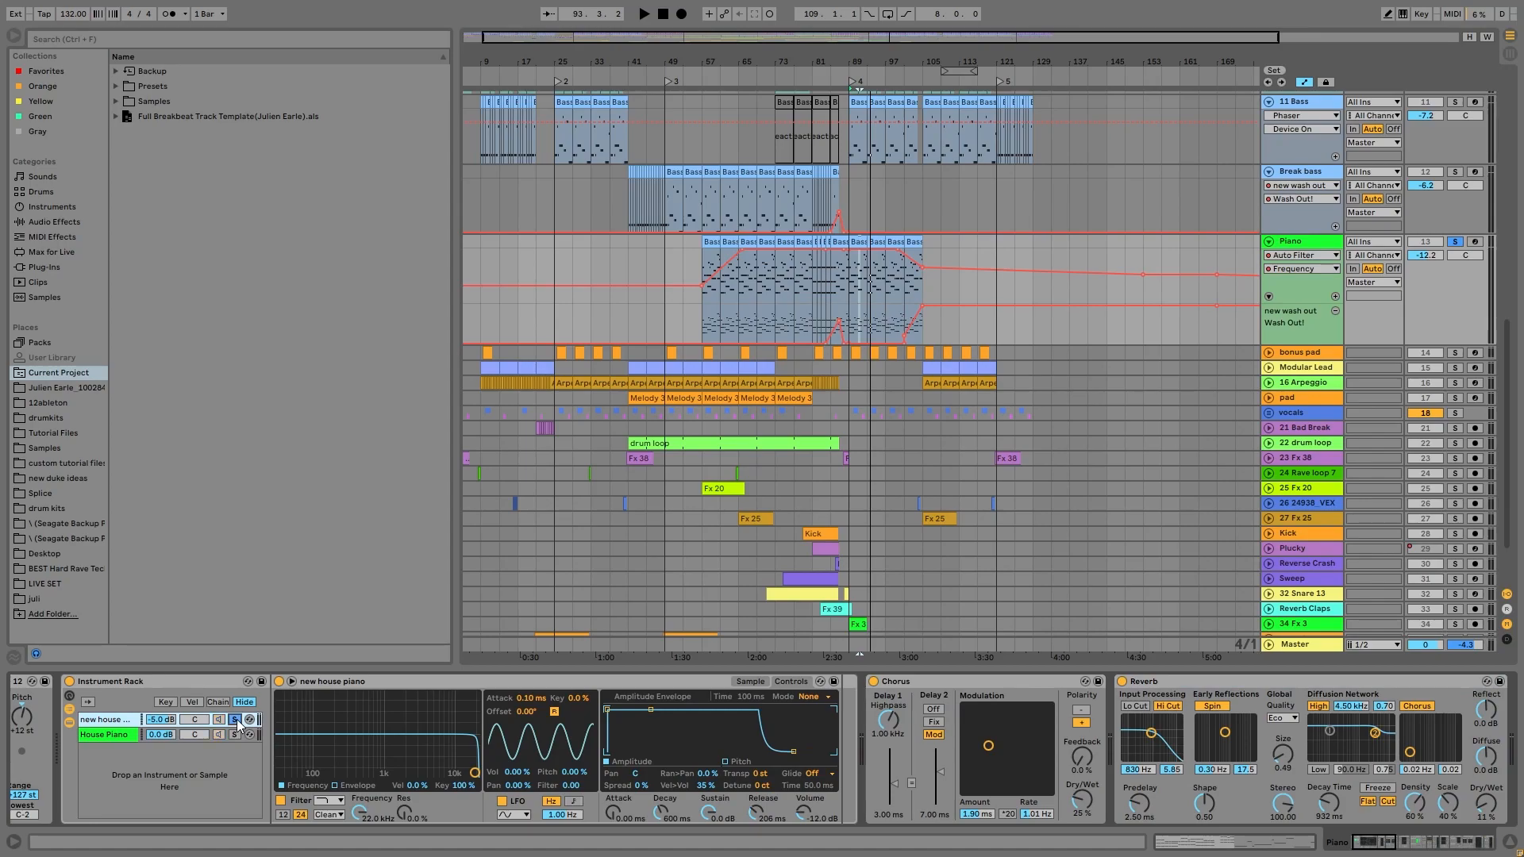
pyautogui.press('space')
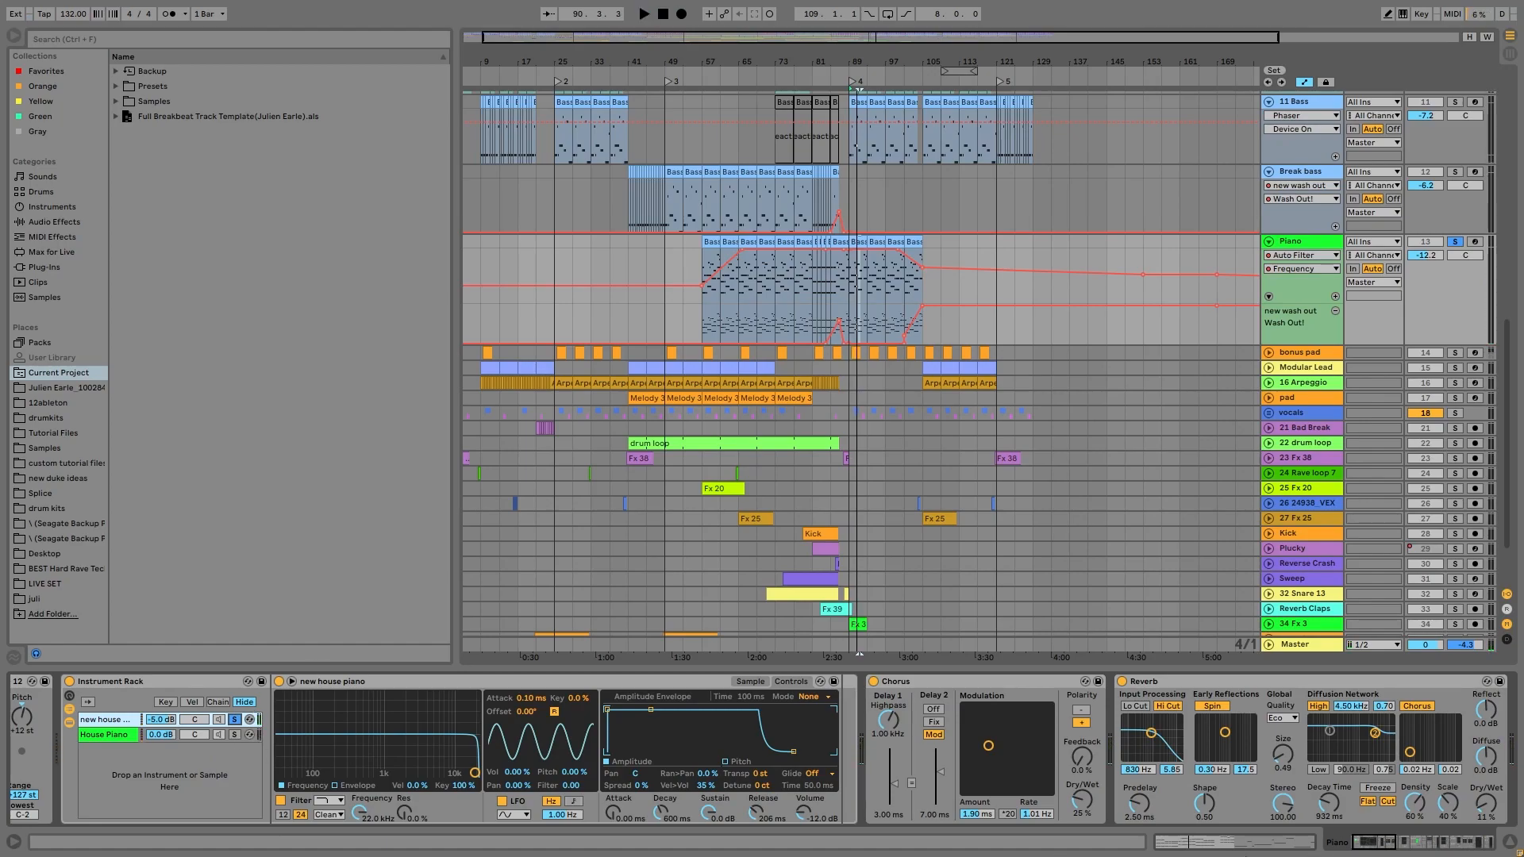
pyautogui.click(239, 735)
pyautogui.press('space')
pyautogui.press('space')
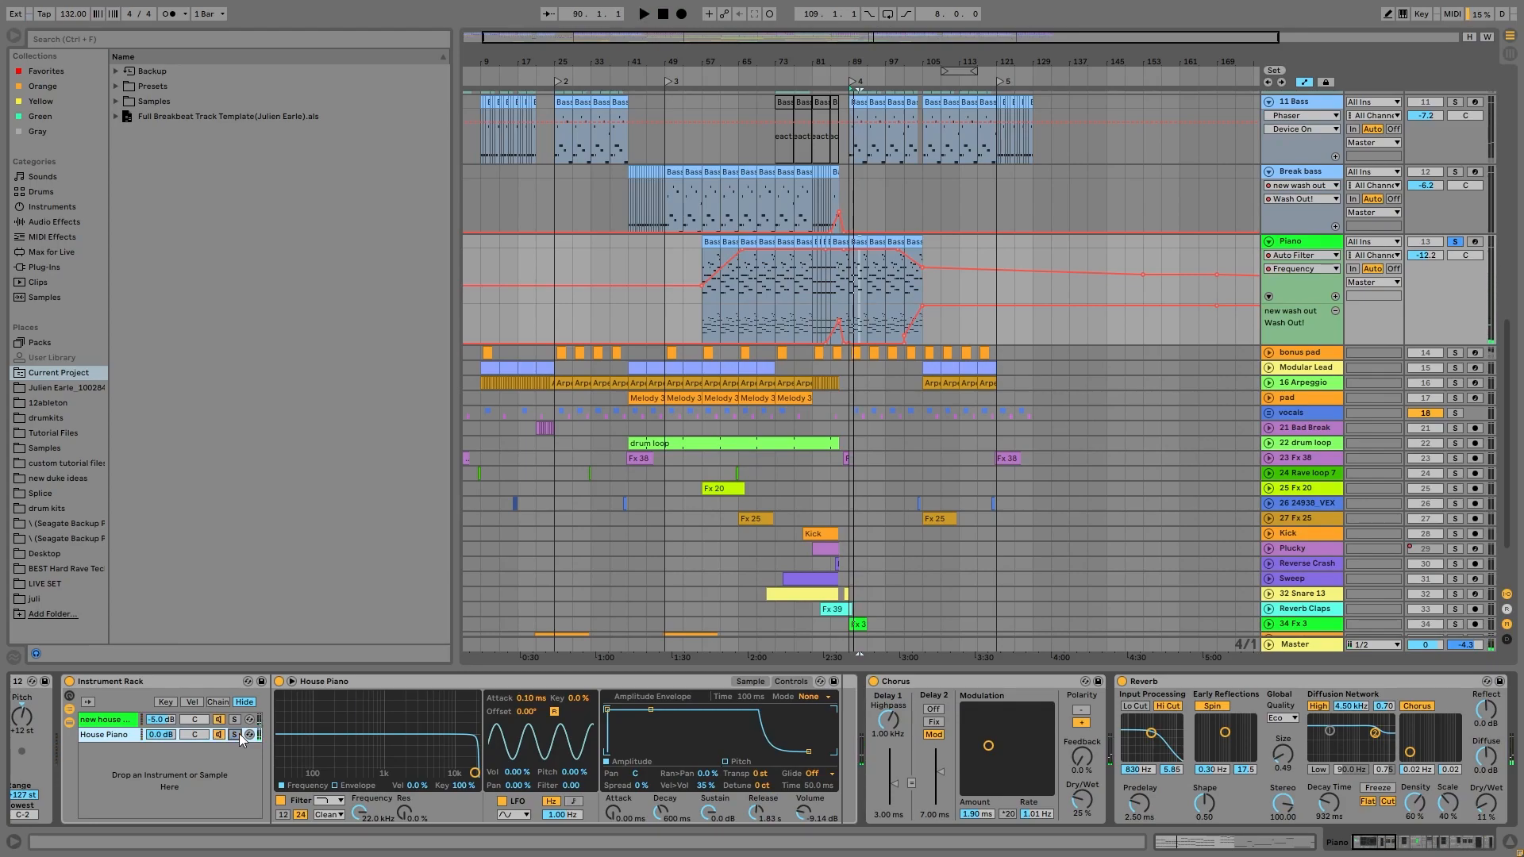
pyautogui.press('space')
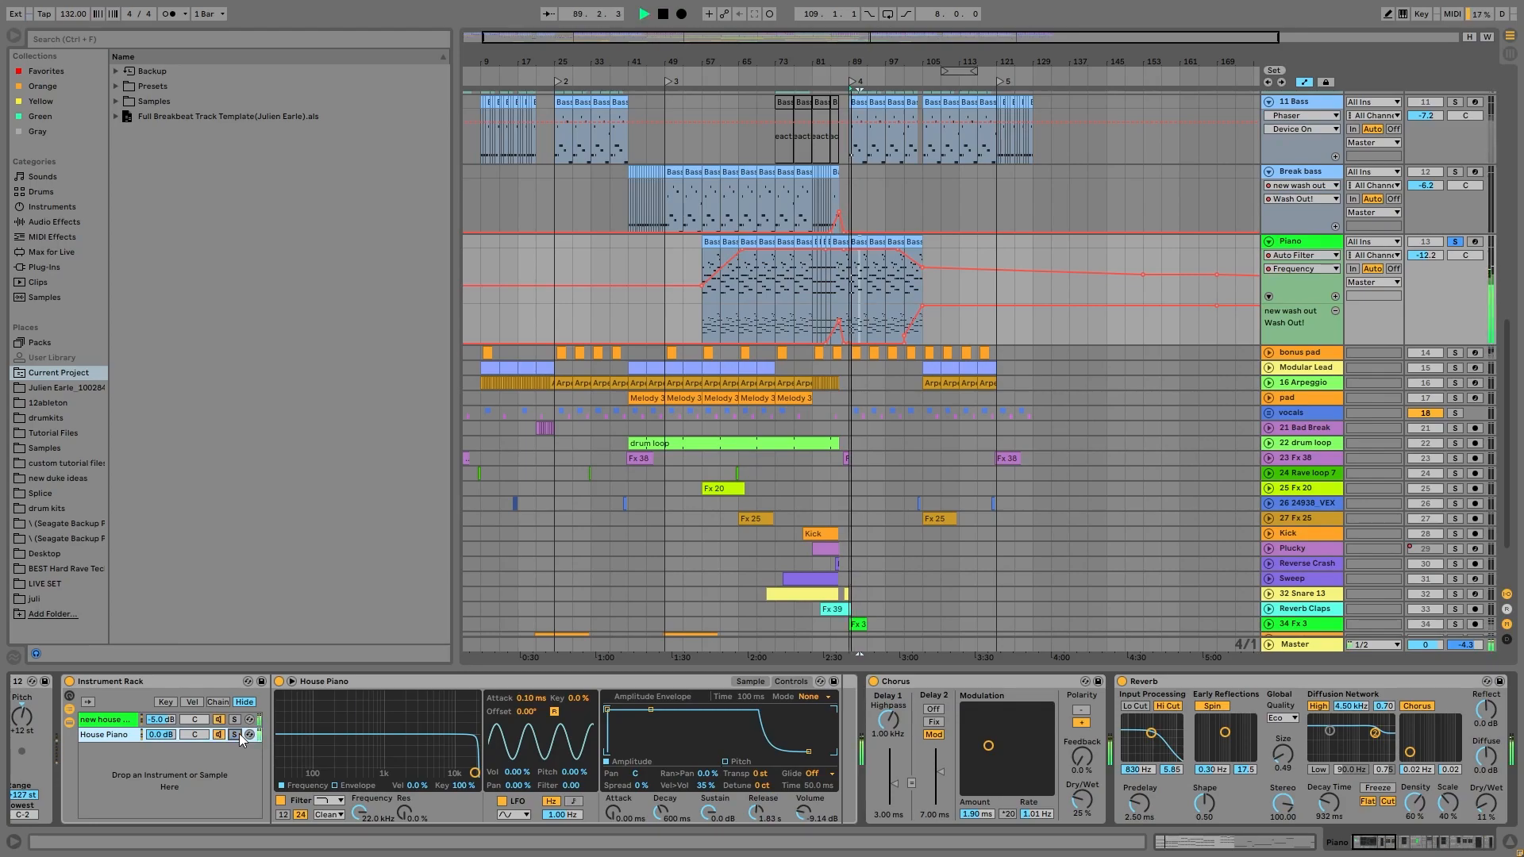
# - Stop playback and examine the Piano's effects up to the julien earles width rack, viewing the devices inside its chains
pyautogui.scroll(-5, 240, 733)
pyautogui.press('space')
pyautogui.scroll(-5, 579, 759)
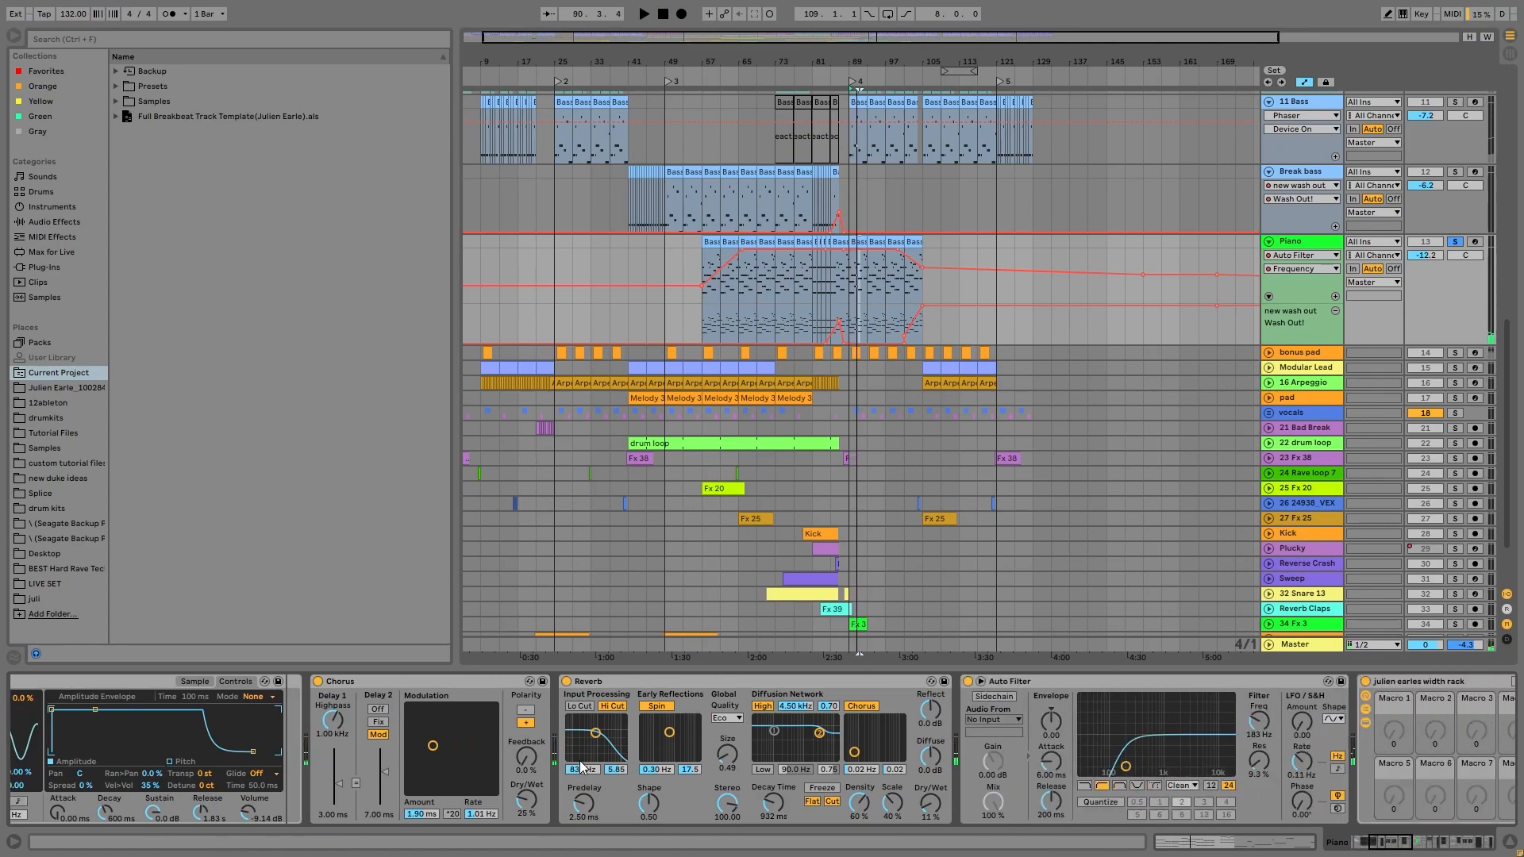
pyautogui.scroll(-2, 580, 760)
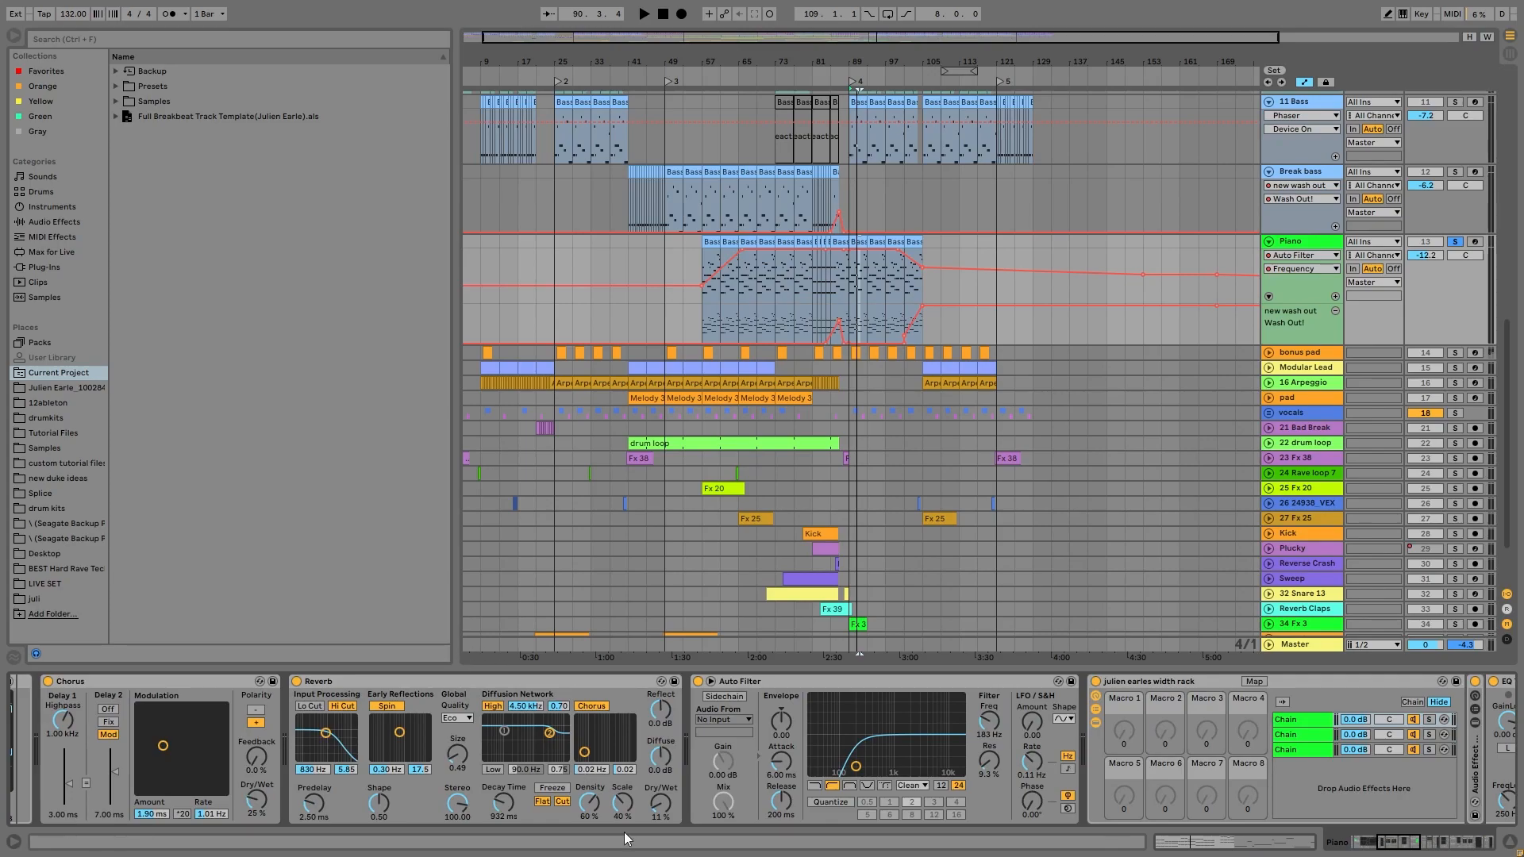
pyautogui.scroll(-5, 589, 768)
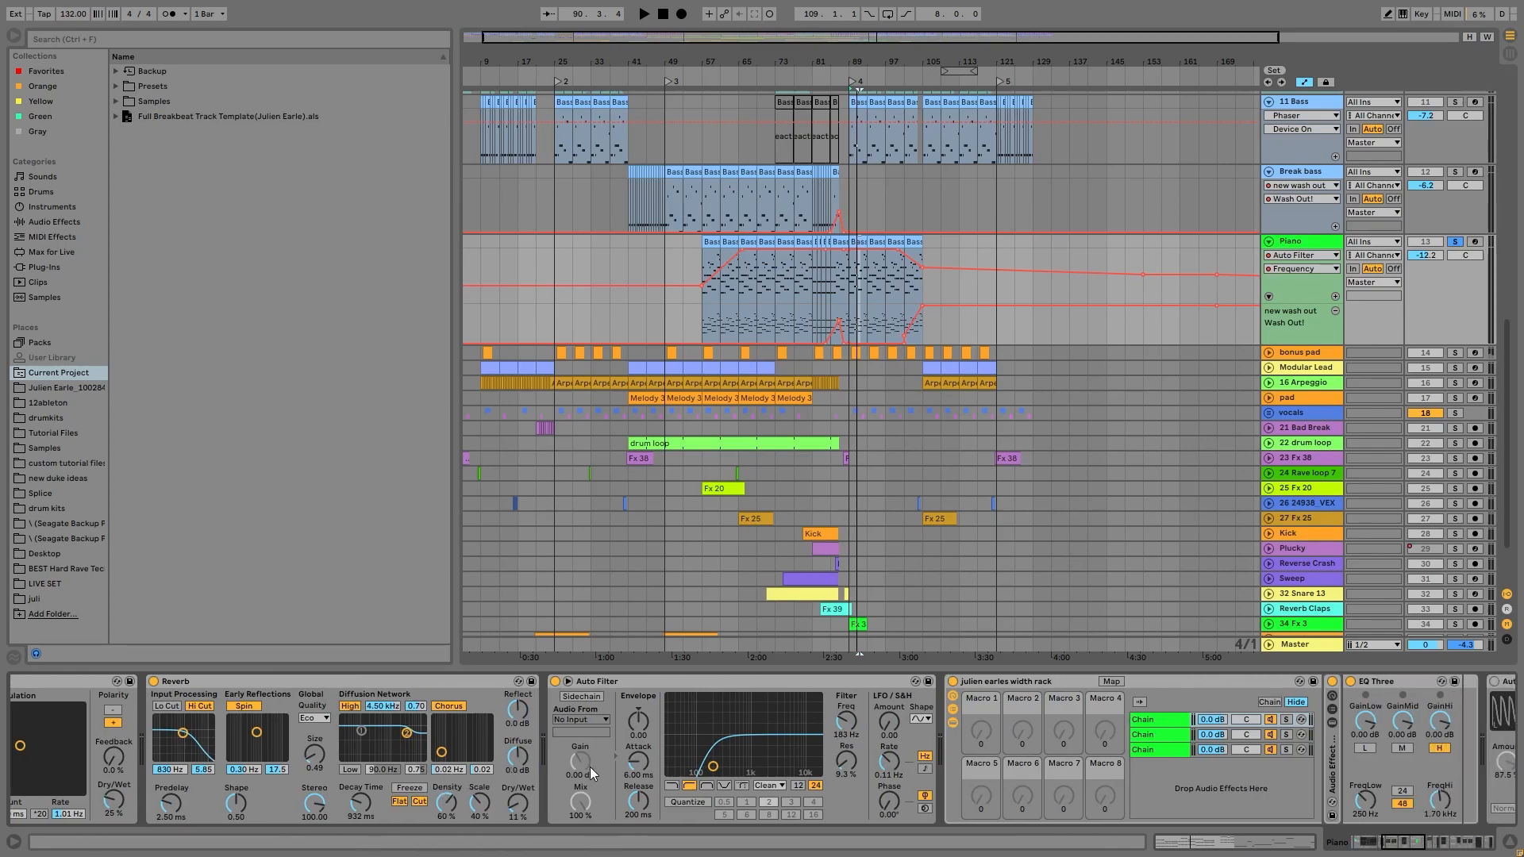
pyautogui.scroll(-8, 626, 746)
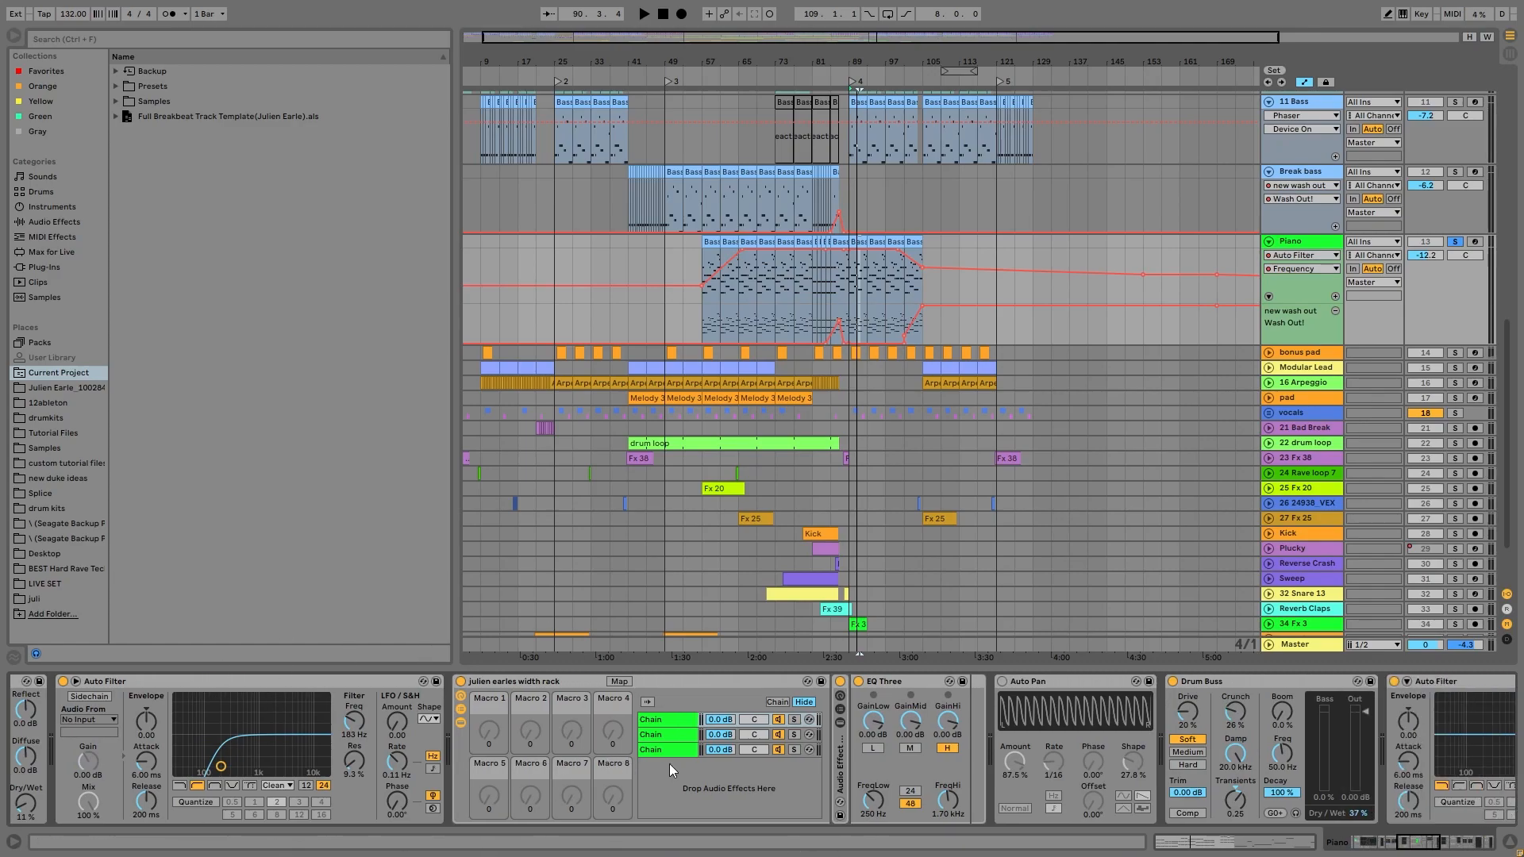
pyautogui.doubleClick(836, 750)
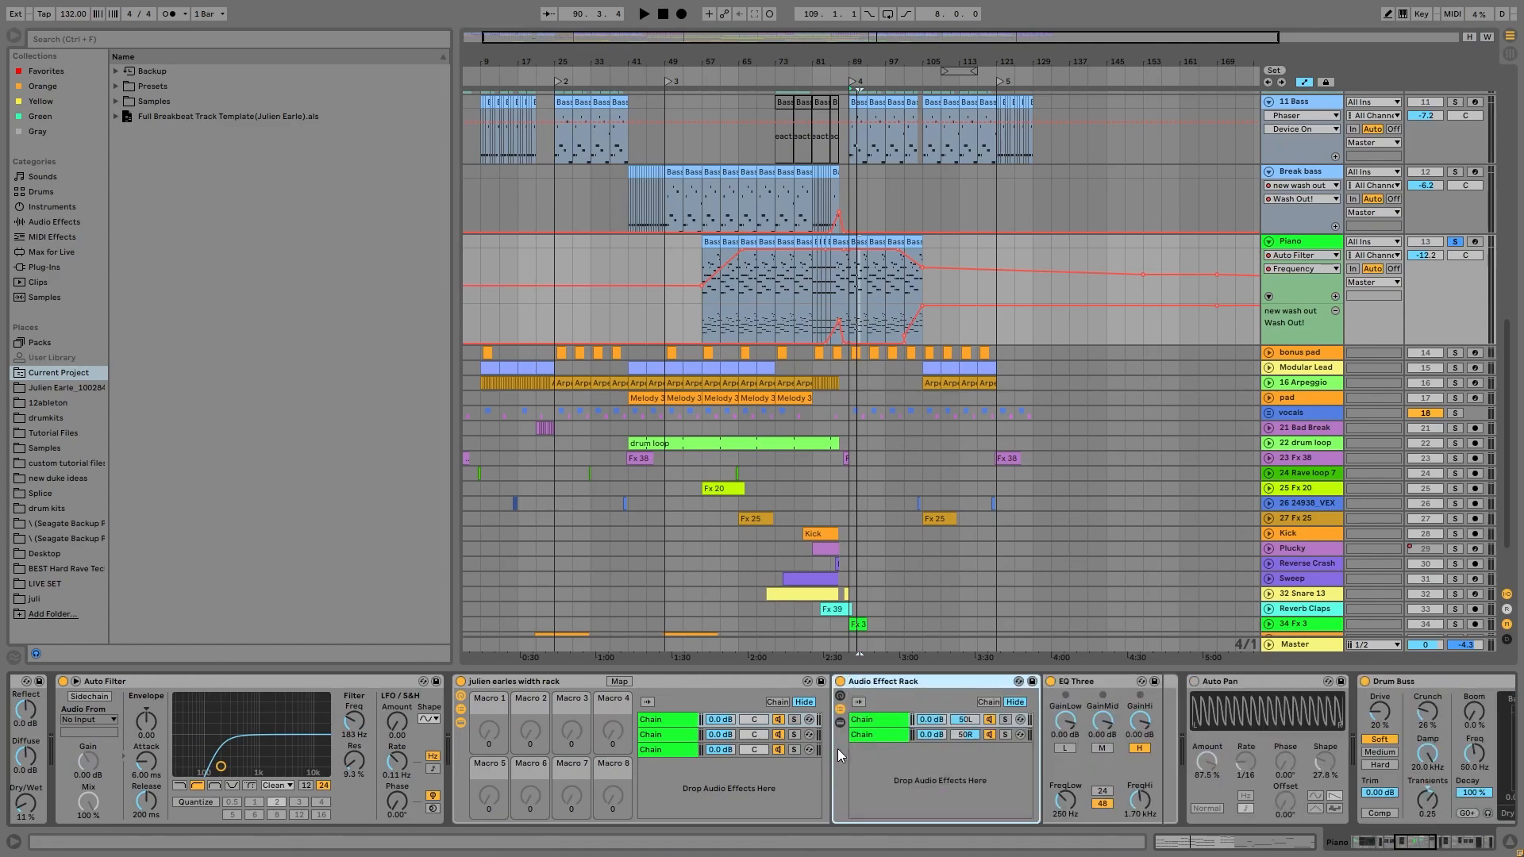
pyautogui.click(659, 734)
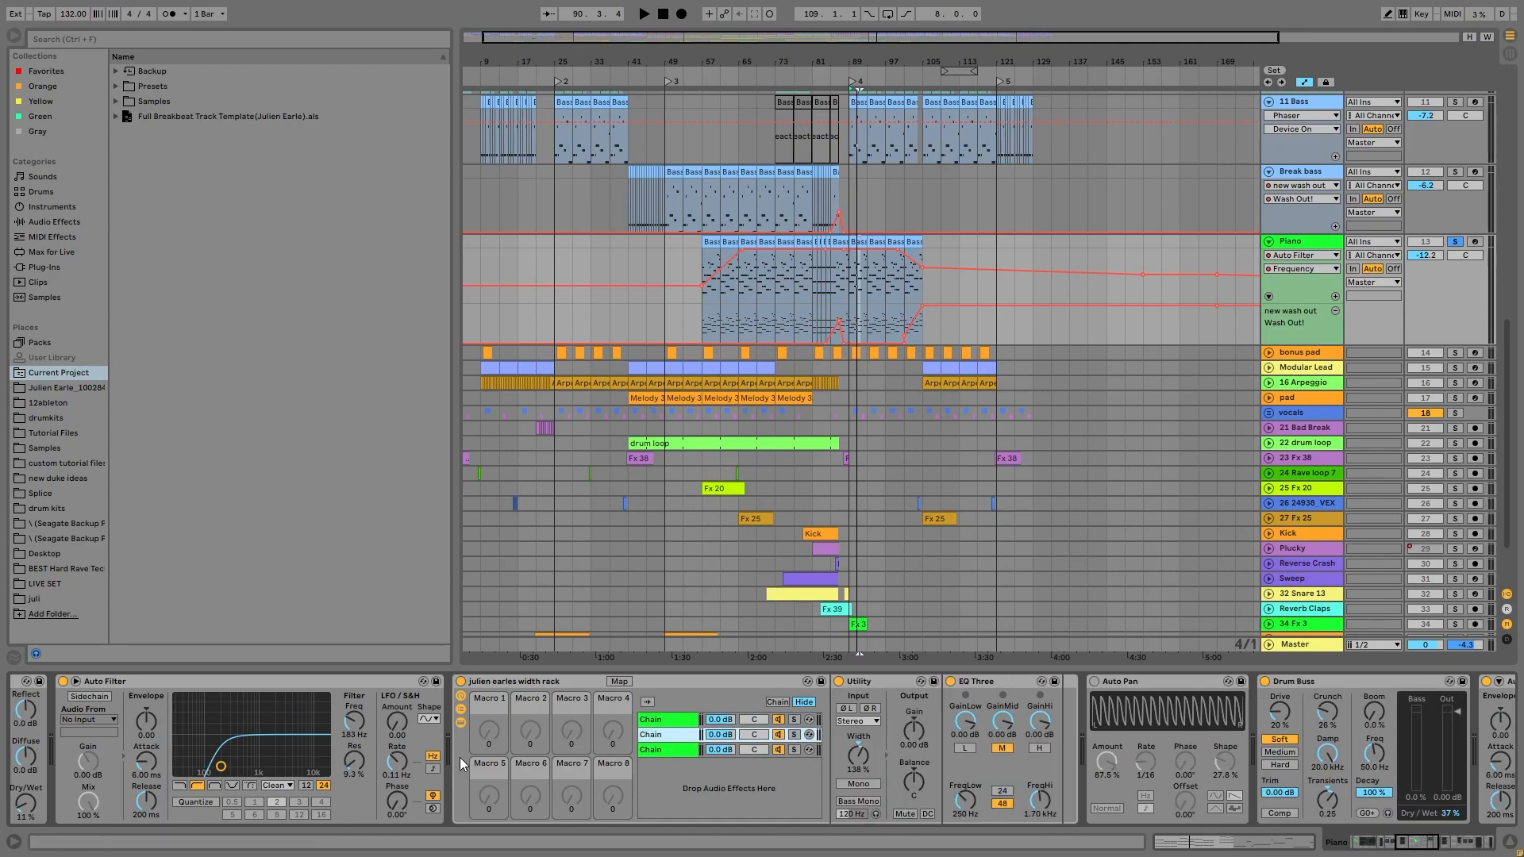
# - Delete the Auto Pan effect from the Piano track's device chain
pyautogui.click(1155, 679)
pyautogui.press('Delete')
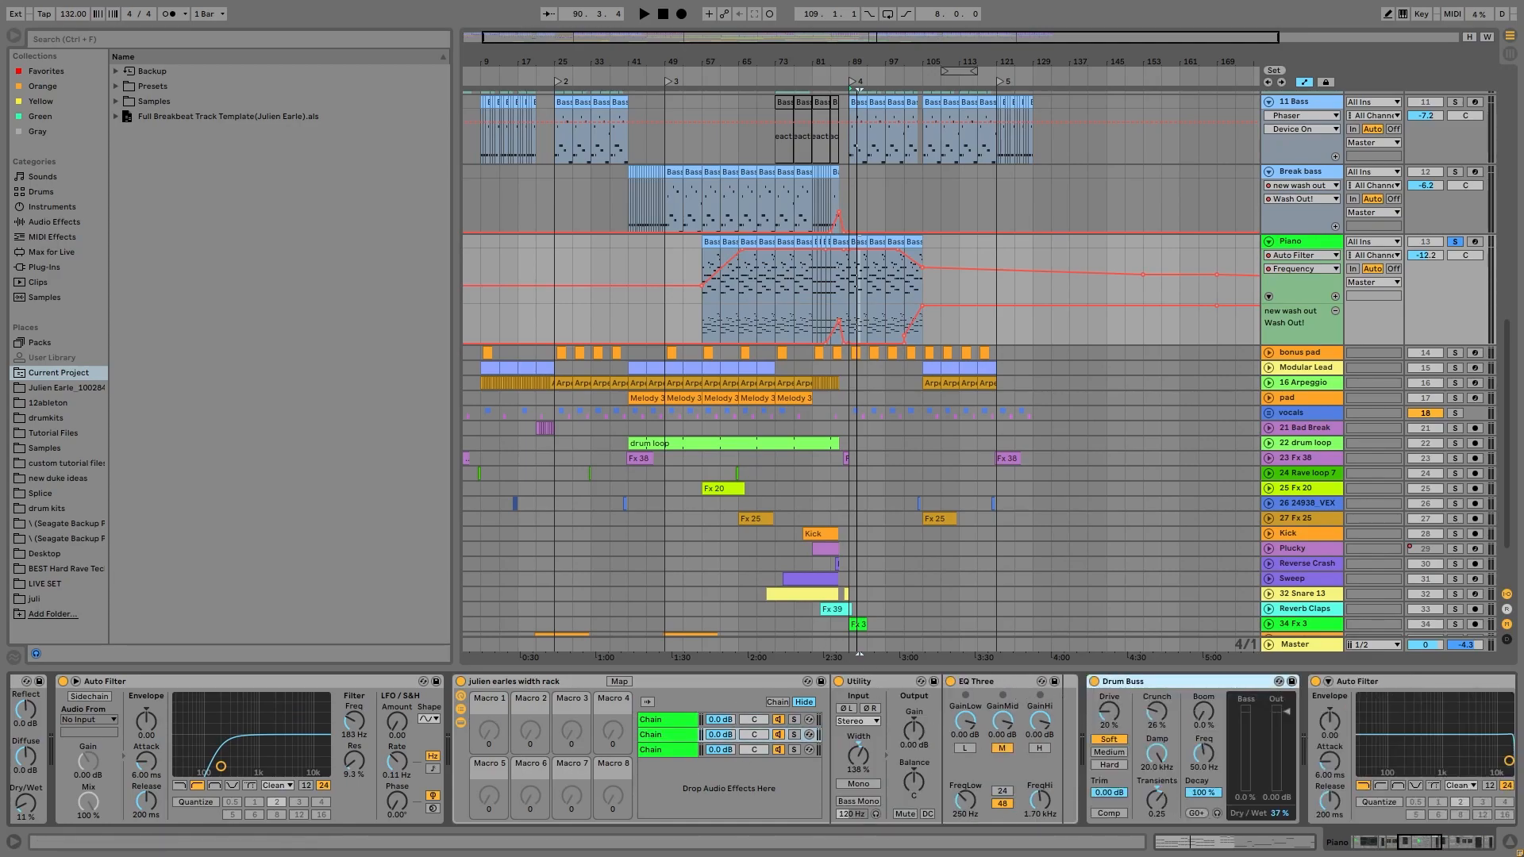
# - Examine the Piano's remaining devices from Drum Buss to Compressor, showing the new wash out rack's Wash Out! automation
pyautogui.hscroll(3, 1157, 707)
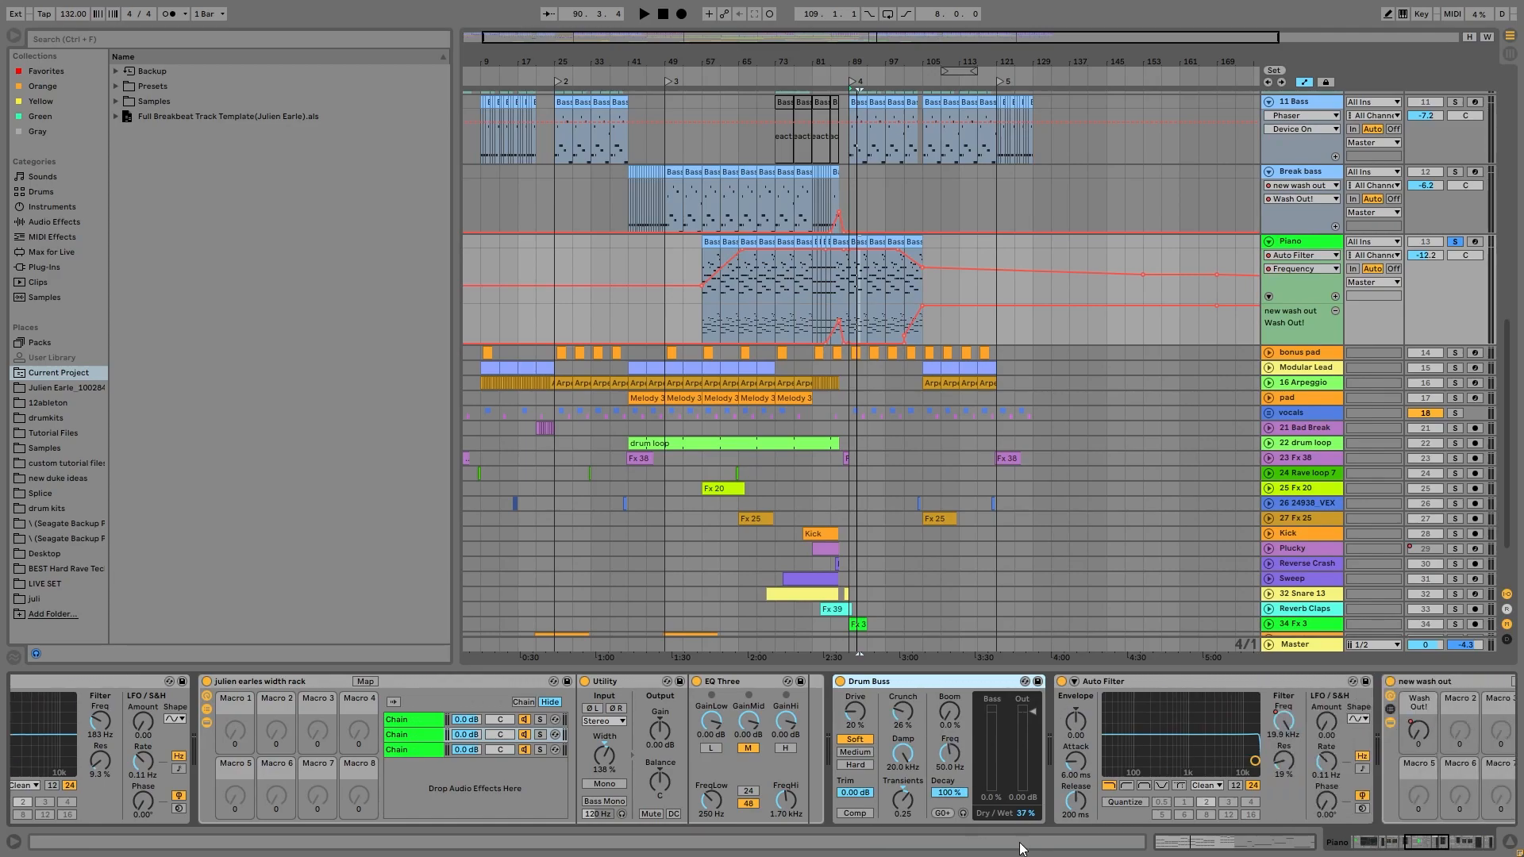
pyautogui.hscroll(5, 1017, 745)
pyautogui.hscroll(1, 1077, 699)
pyautogui.click(887, 731)
pyautogui.hscroll(1, 1036, 550)
pyautogui.hscroll(4, 1001, 769)
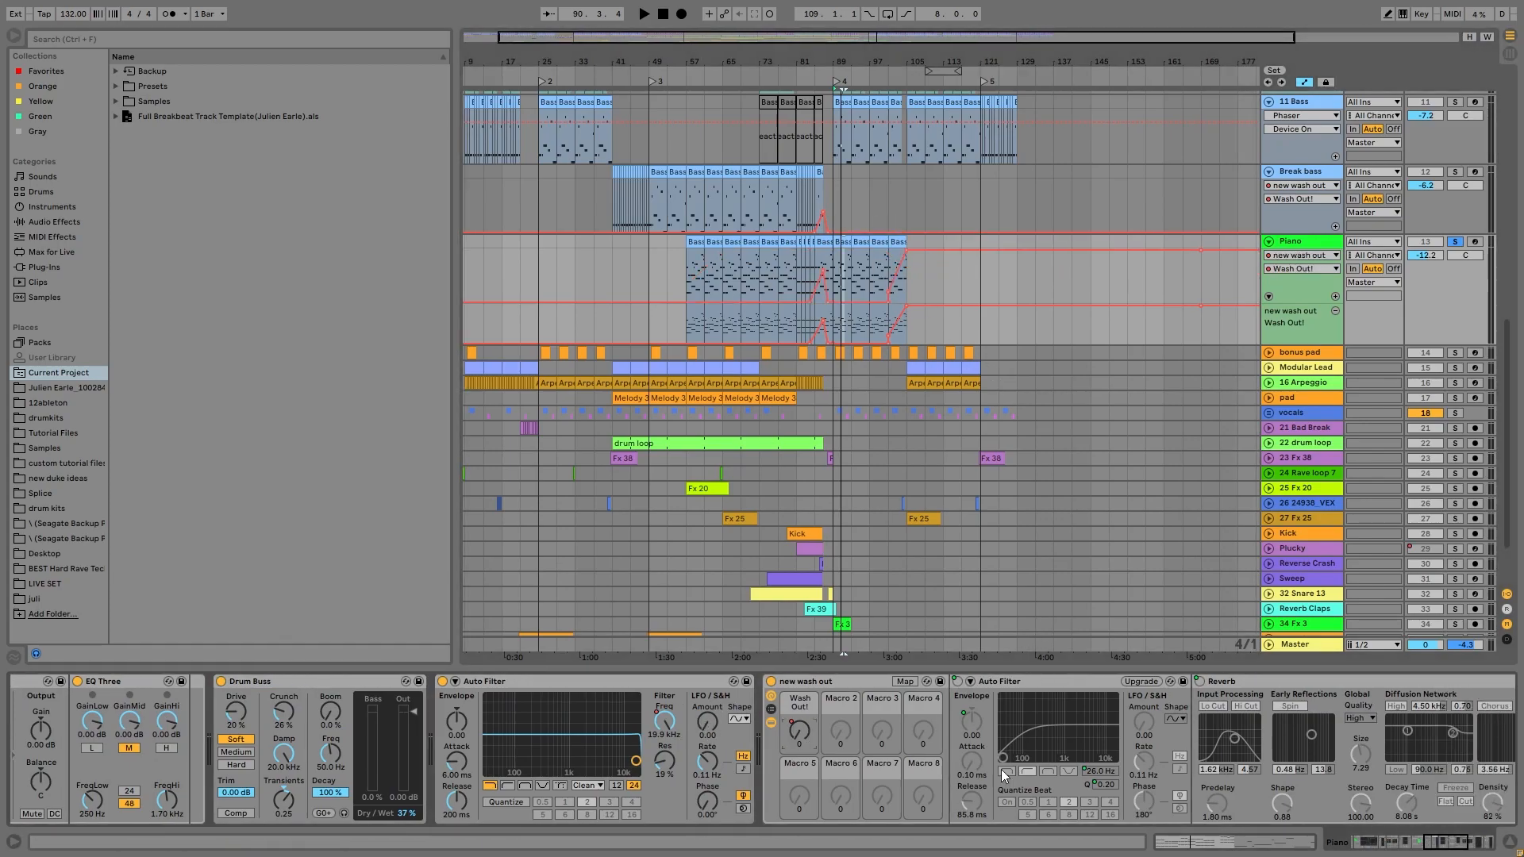
pyautogui.click(645, 723)
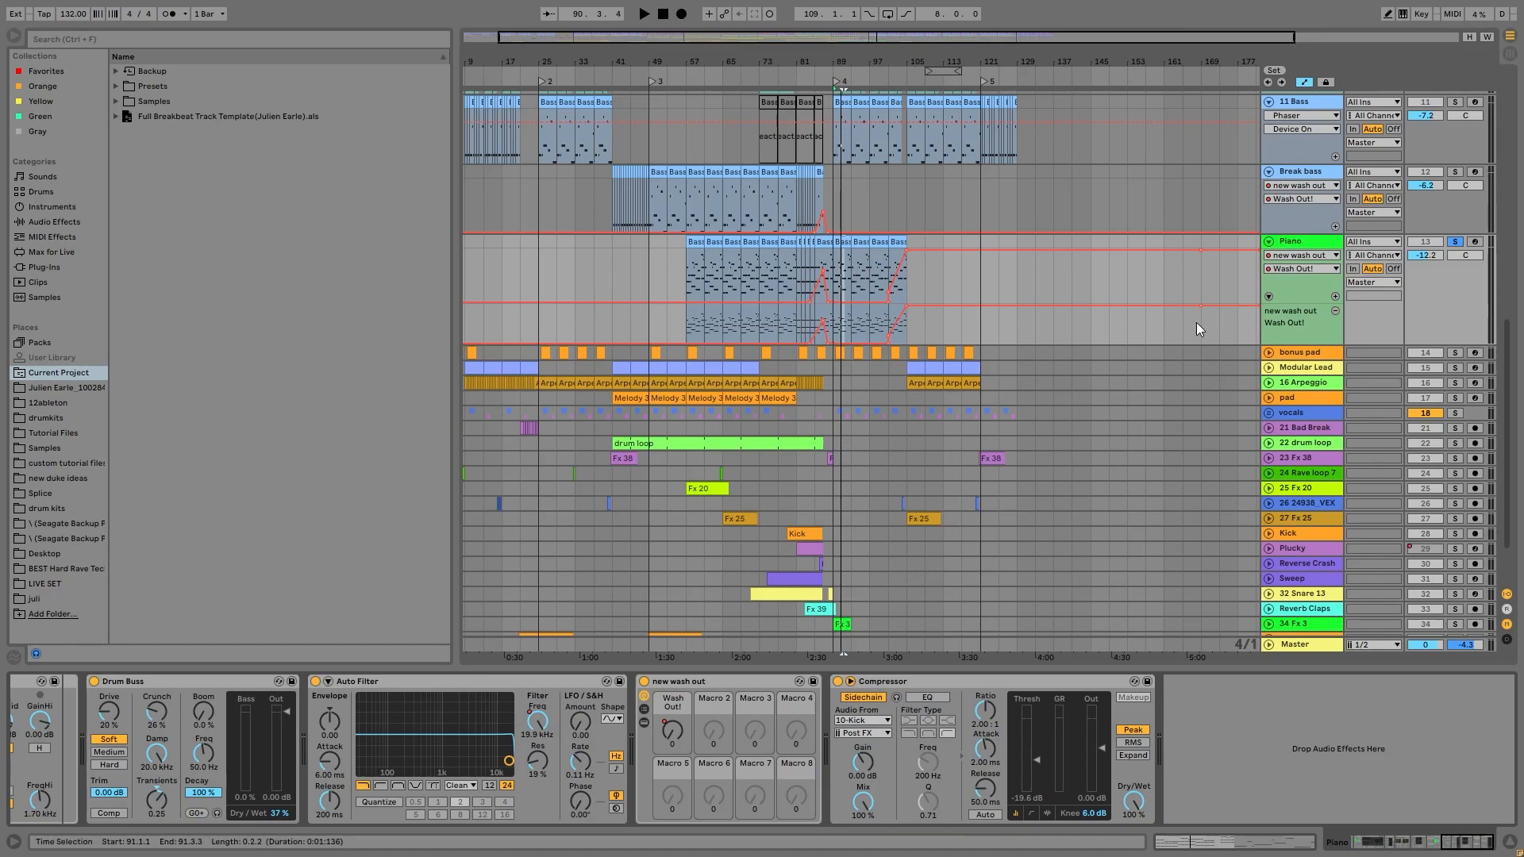
# - Solo and expand the bonus pad alongside the Piano, play both from bar 89, and unsolo the Piano to hear the pad alone
pyautogui.press('space')
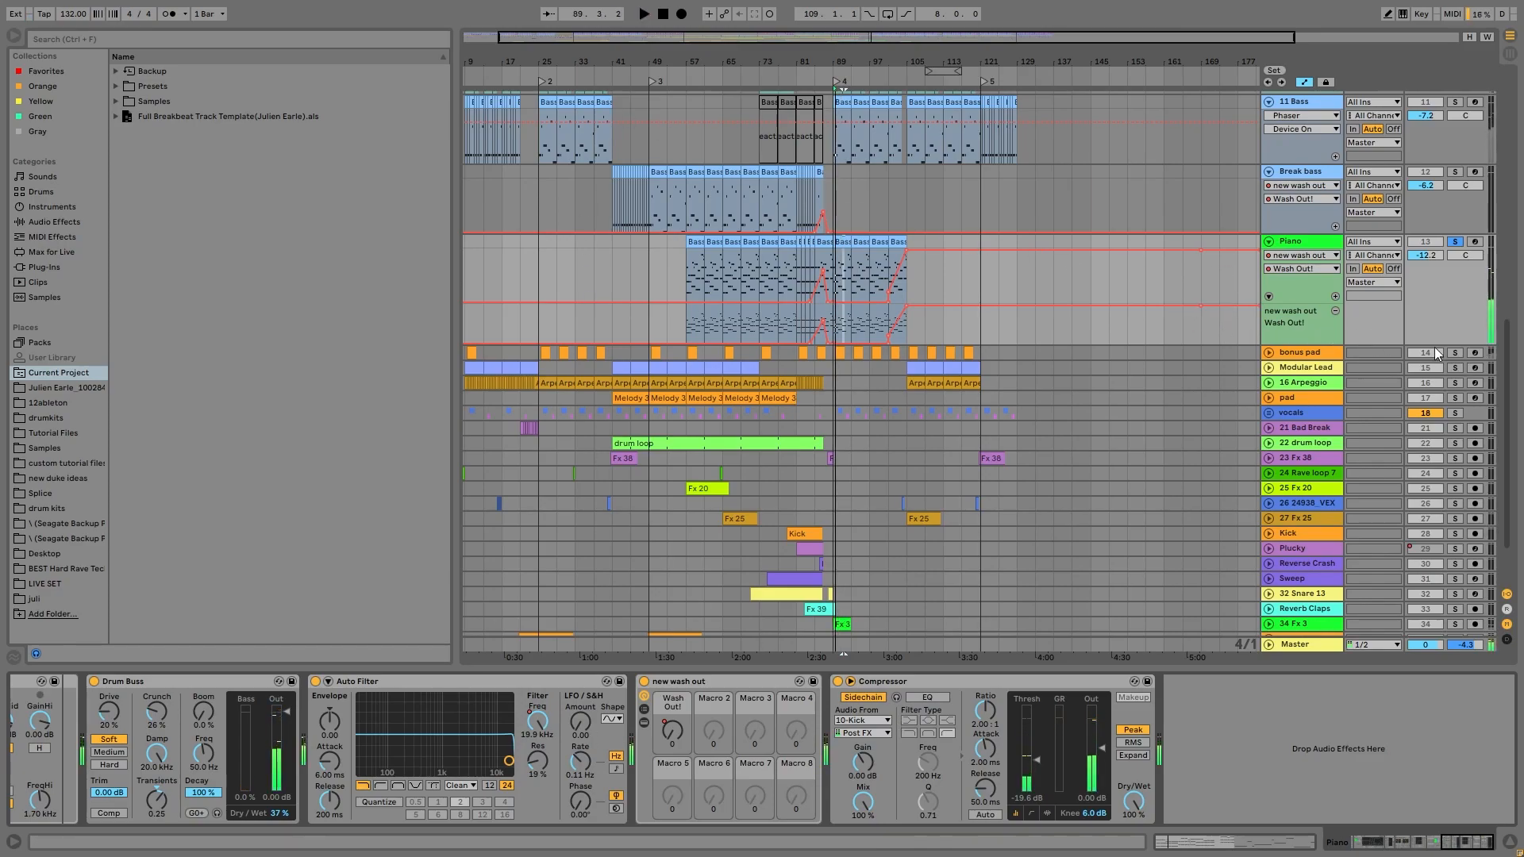
pyautogui.click(1457, 354)
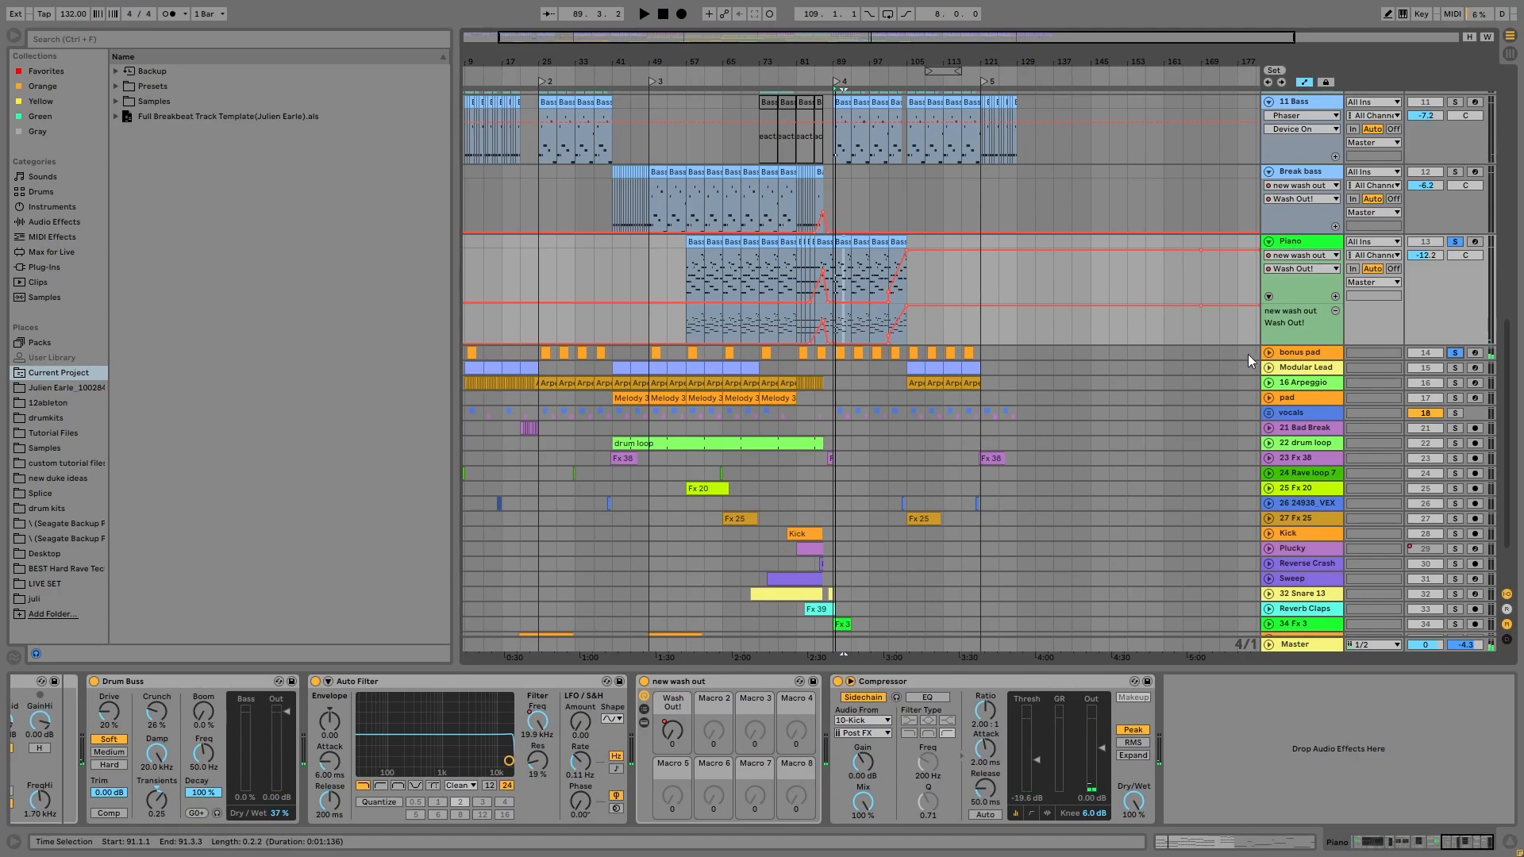
pyautogui.click(1268, 352)
pyautogui.click(1298, 352)
pyautogui.press('space')
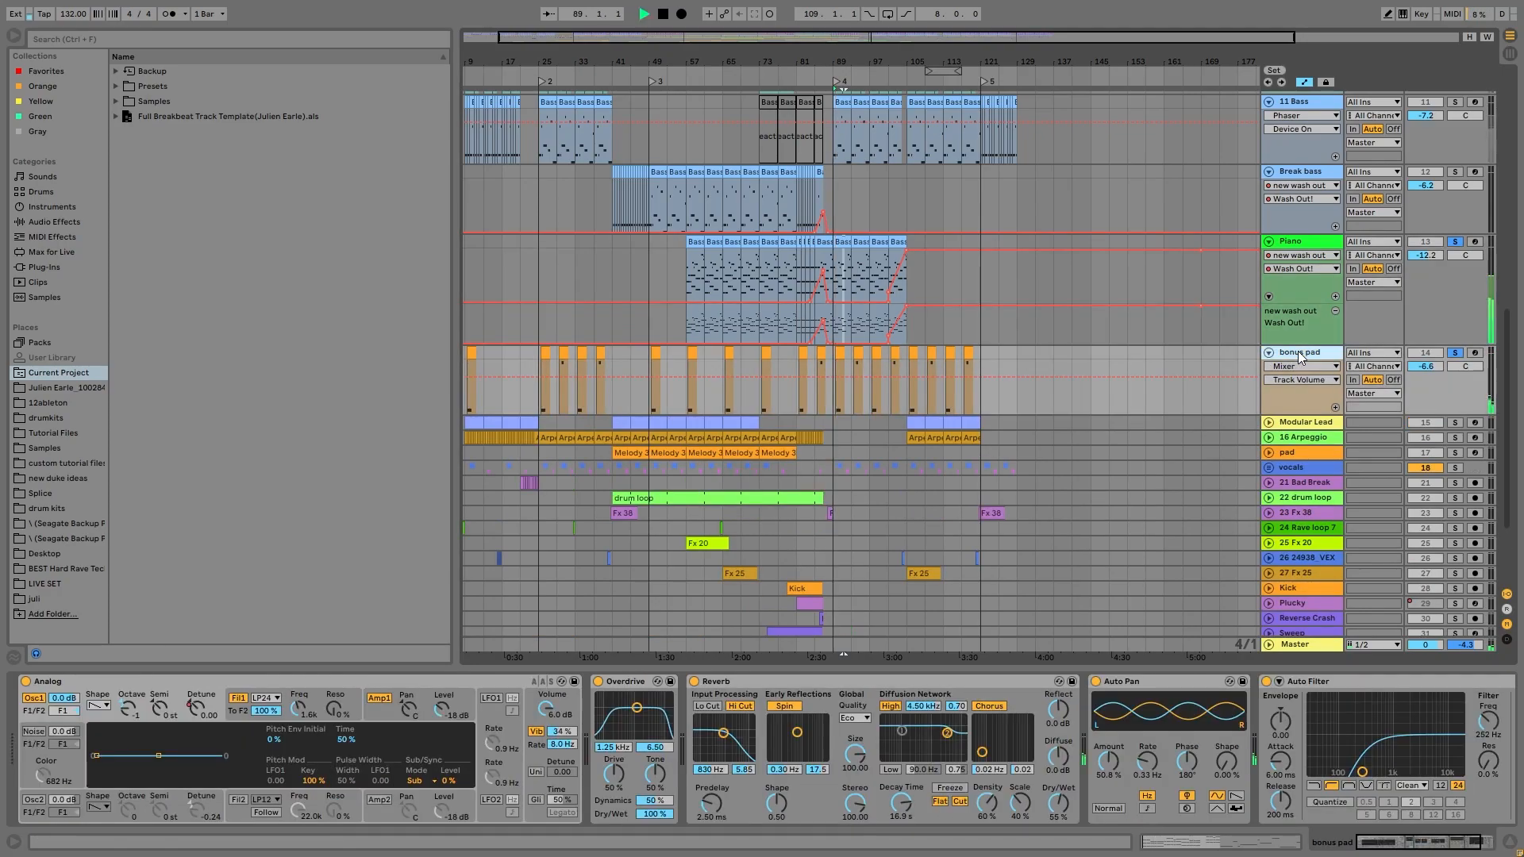
pyautogui.moveTo(832, 71); pyautogui.dragTo(833, 159)
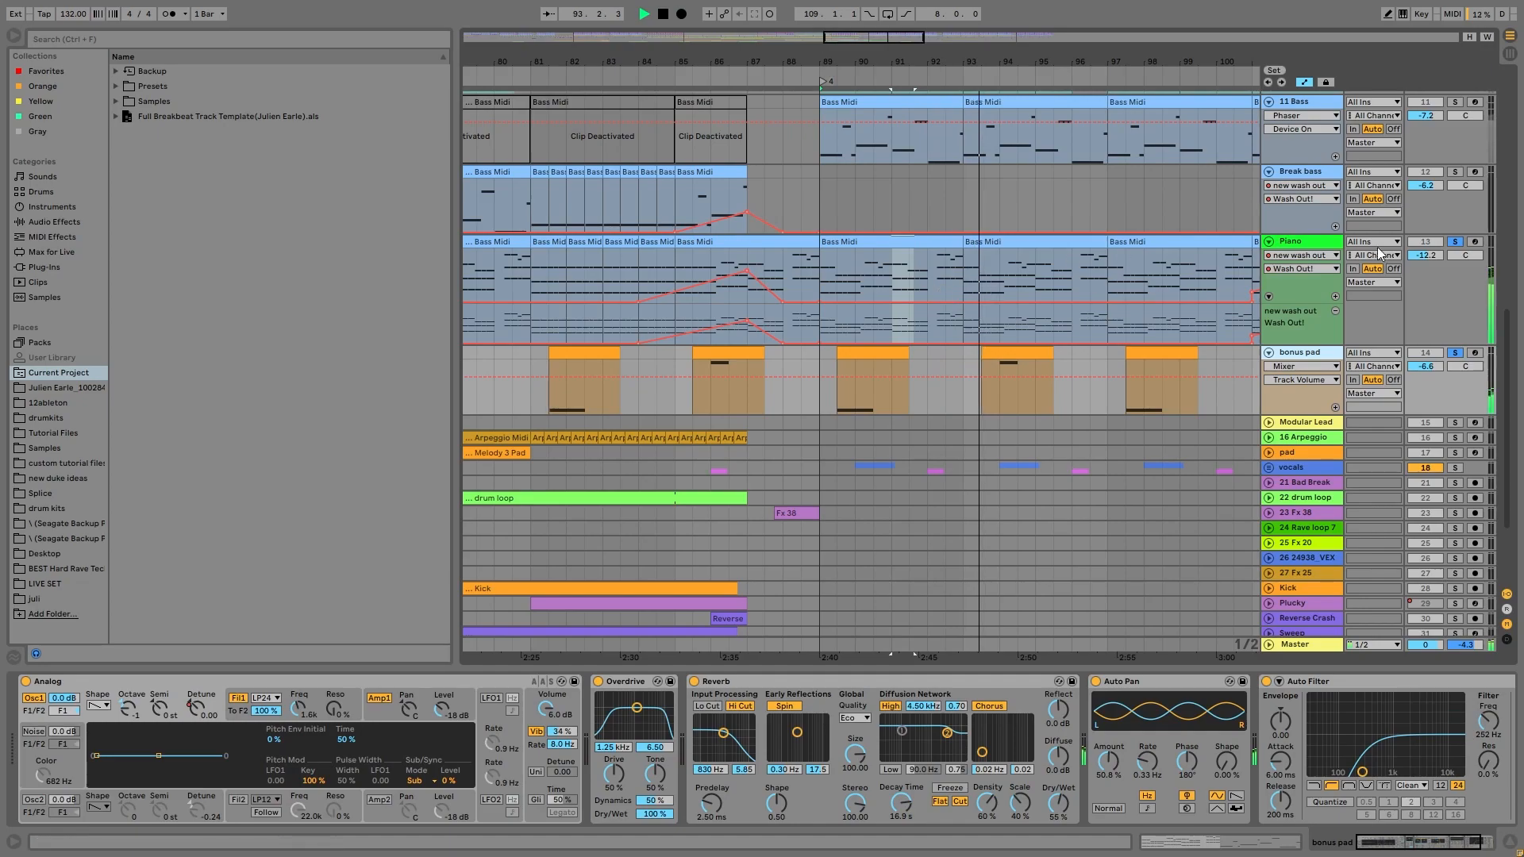
pyautogui.click(1454, 242)
pyautogui.press('space')
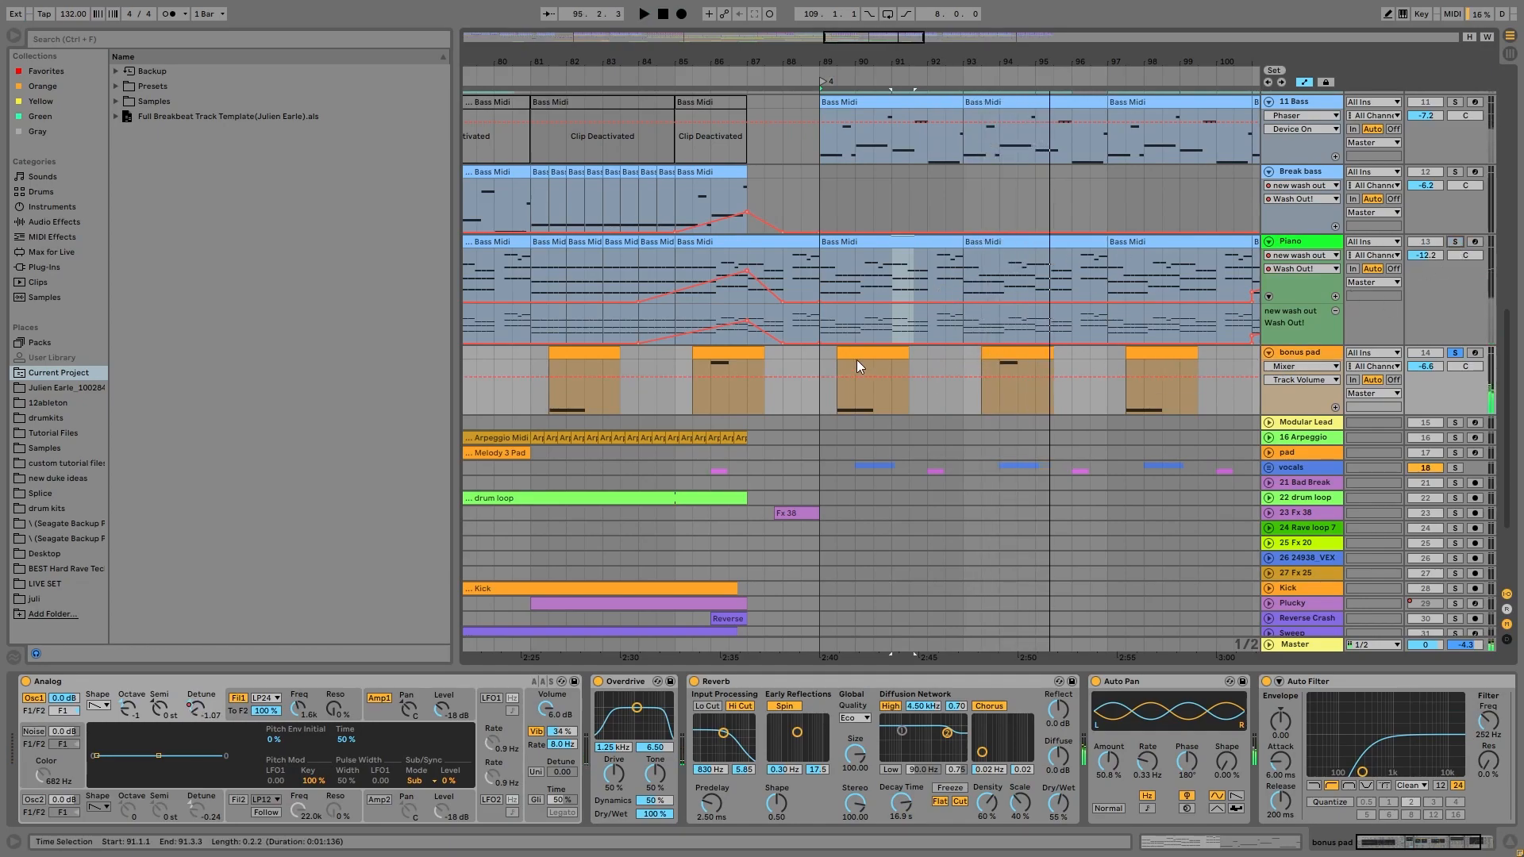
# - Open the bonus pad clip in bar 89 and play it, and open the clip in bar 93 to view its note
pyautogui.click(848, 356)
pyautogui.press('space')
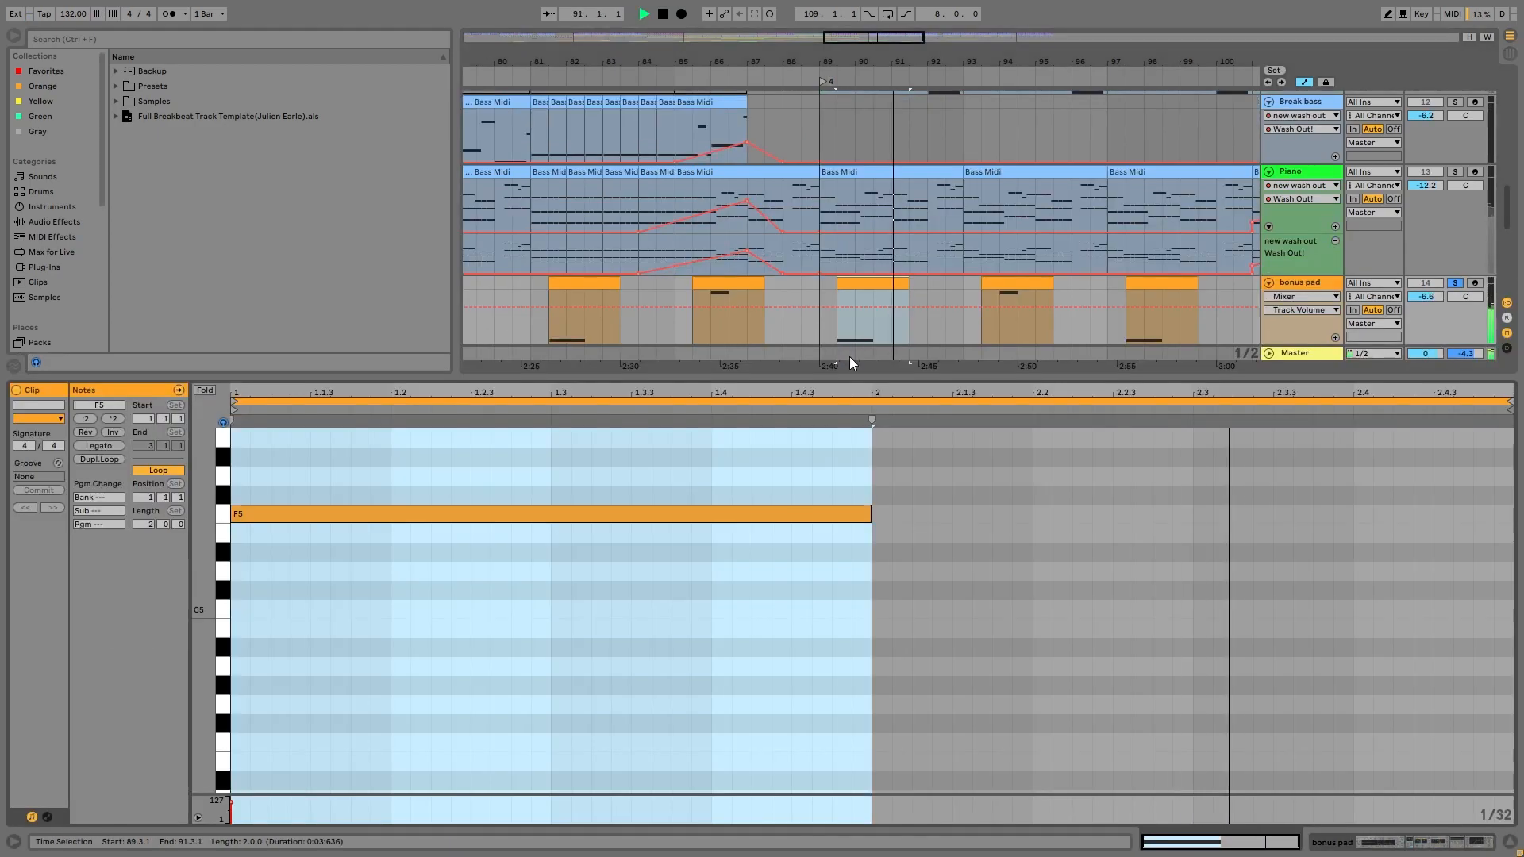
pyautogui.doubleClick(849, 356)
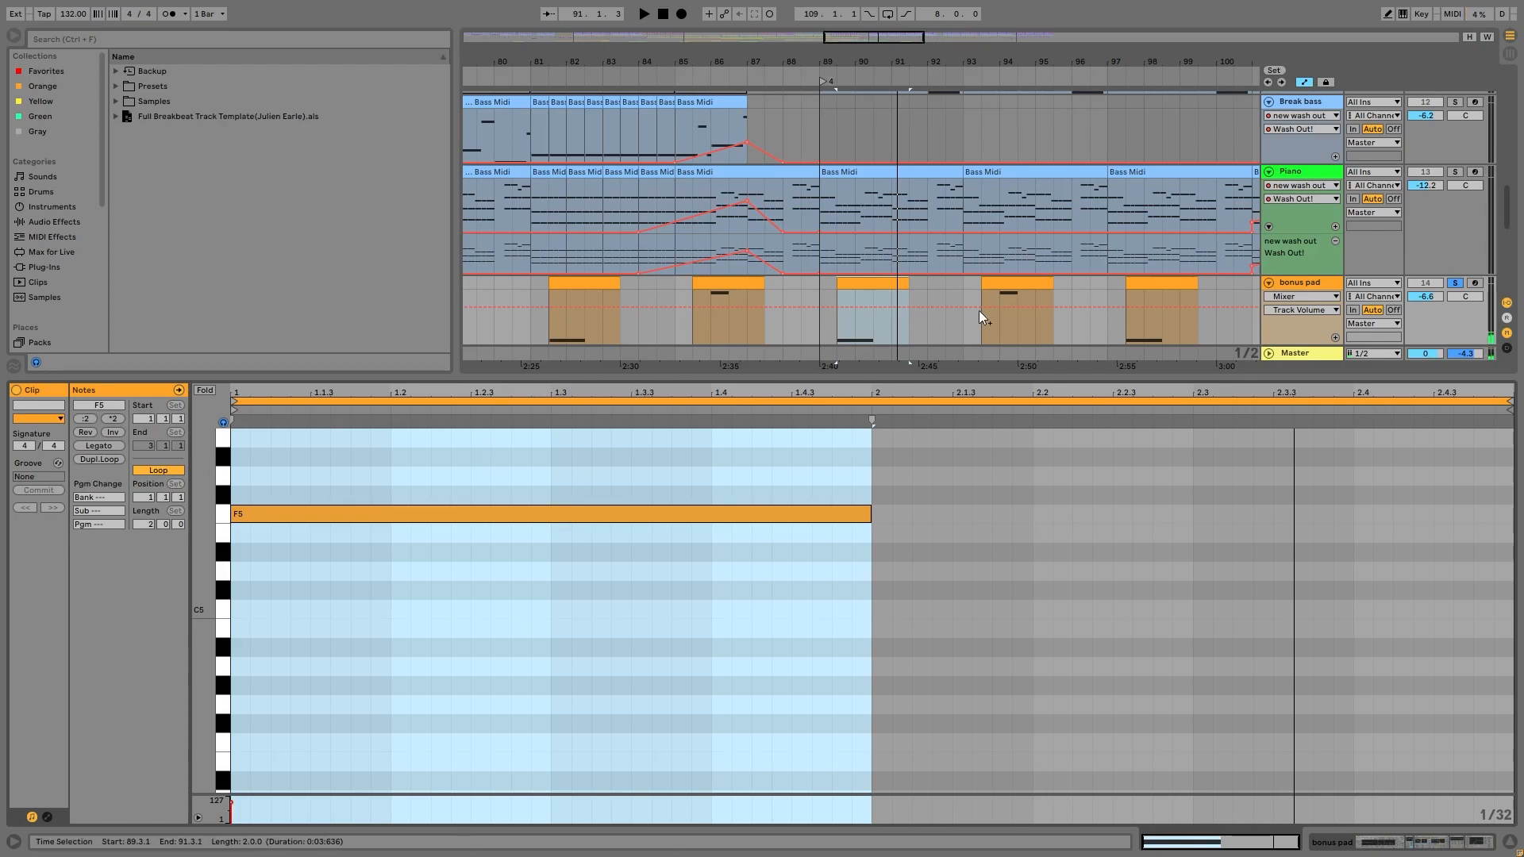
pyautogui.click(1033, 292)
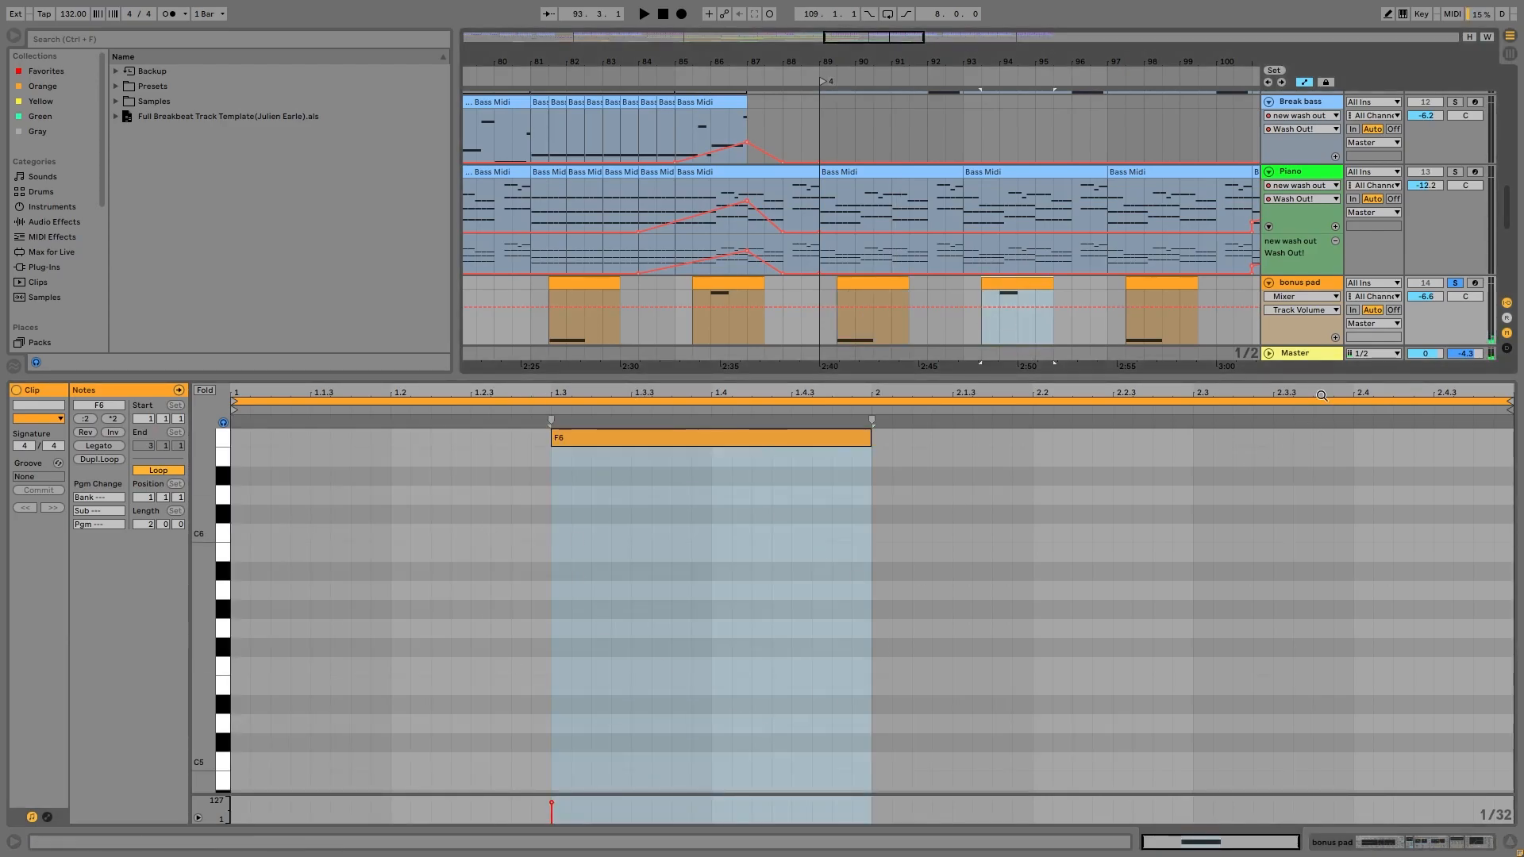
# - Show the bonus pad's Analog OSC1 Detune automation and play the pad from bars 90 and 94
pyautogui.click(1295, 281)
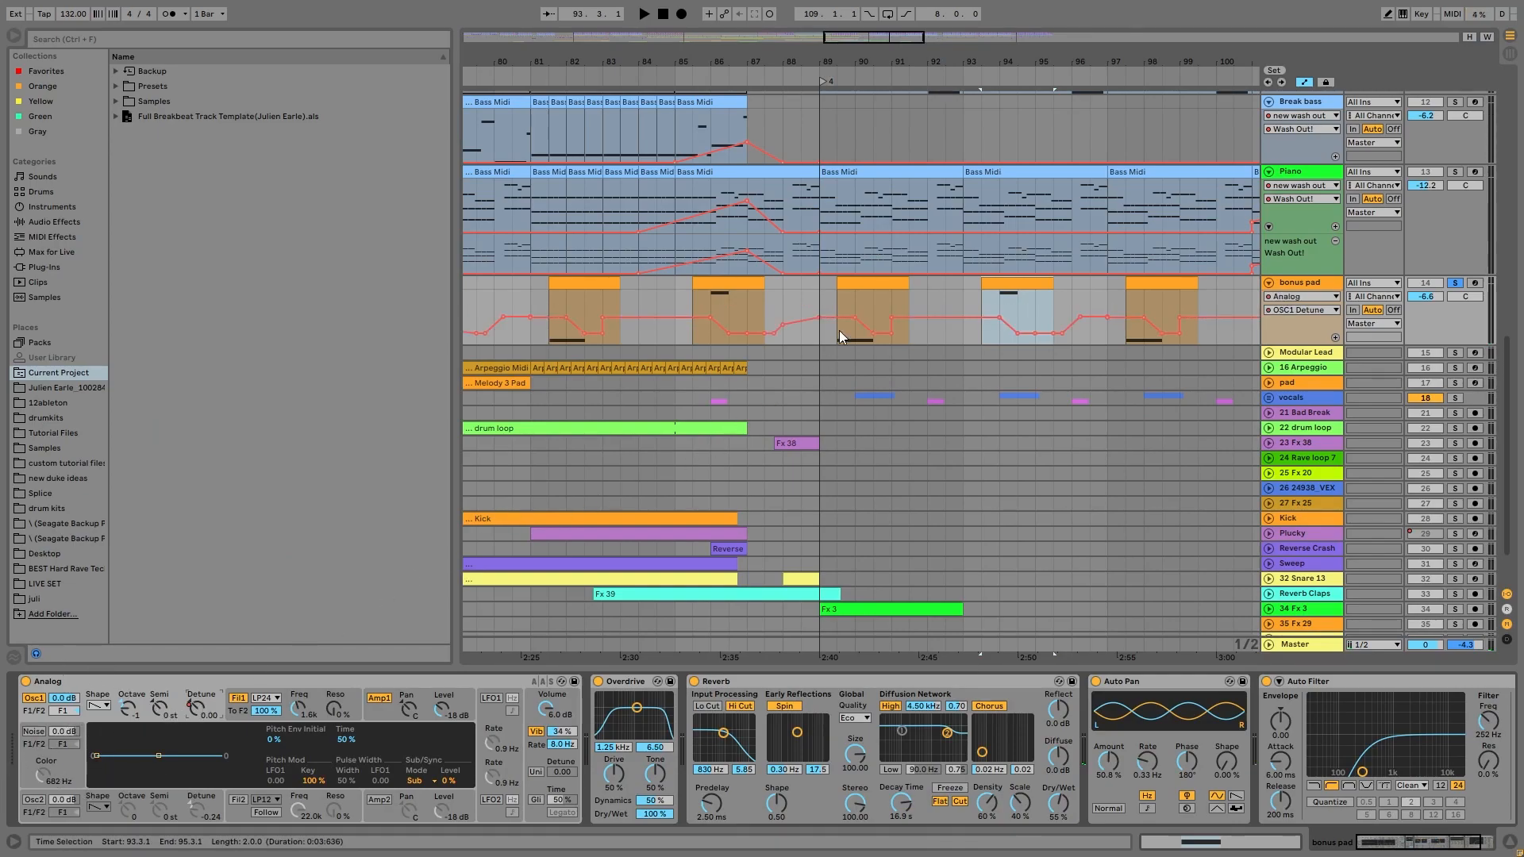
pyautogui.click(856, 299)
pyautogui.press('space')
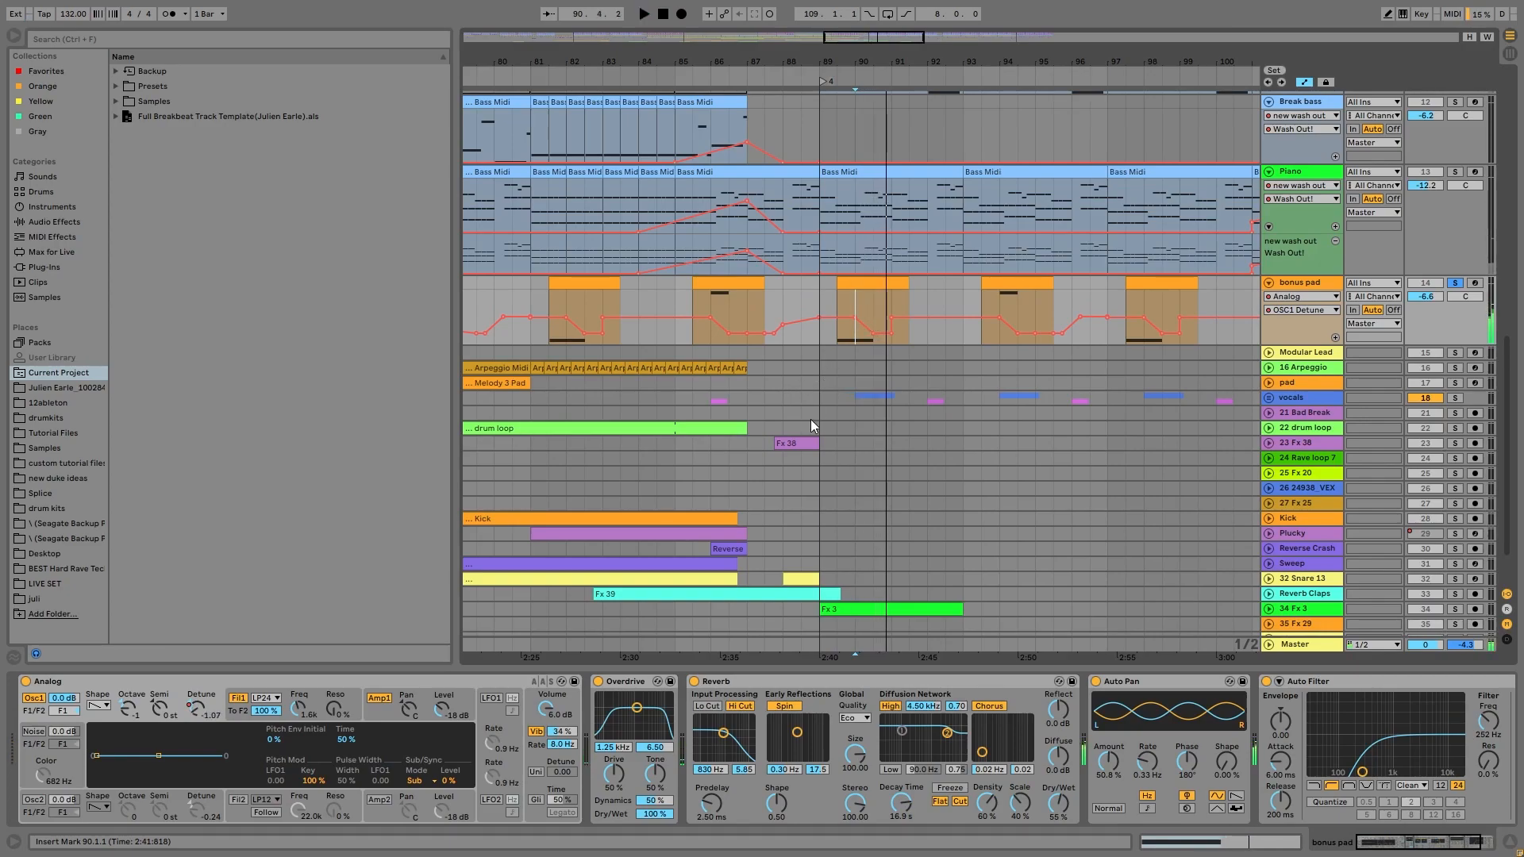
pyautogui.click(998, 301)
pyautogui.press('space')
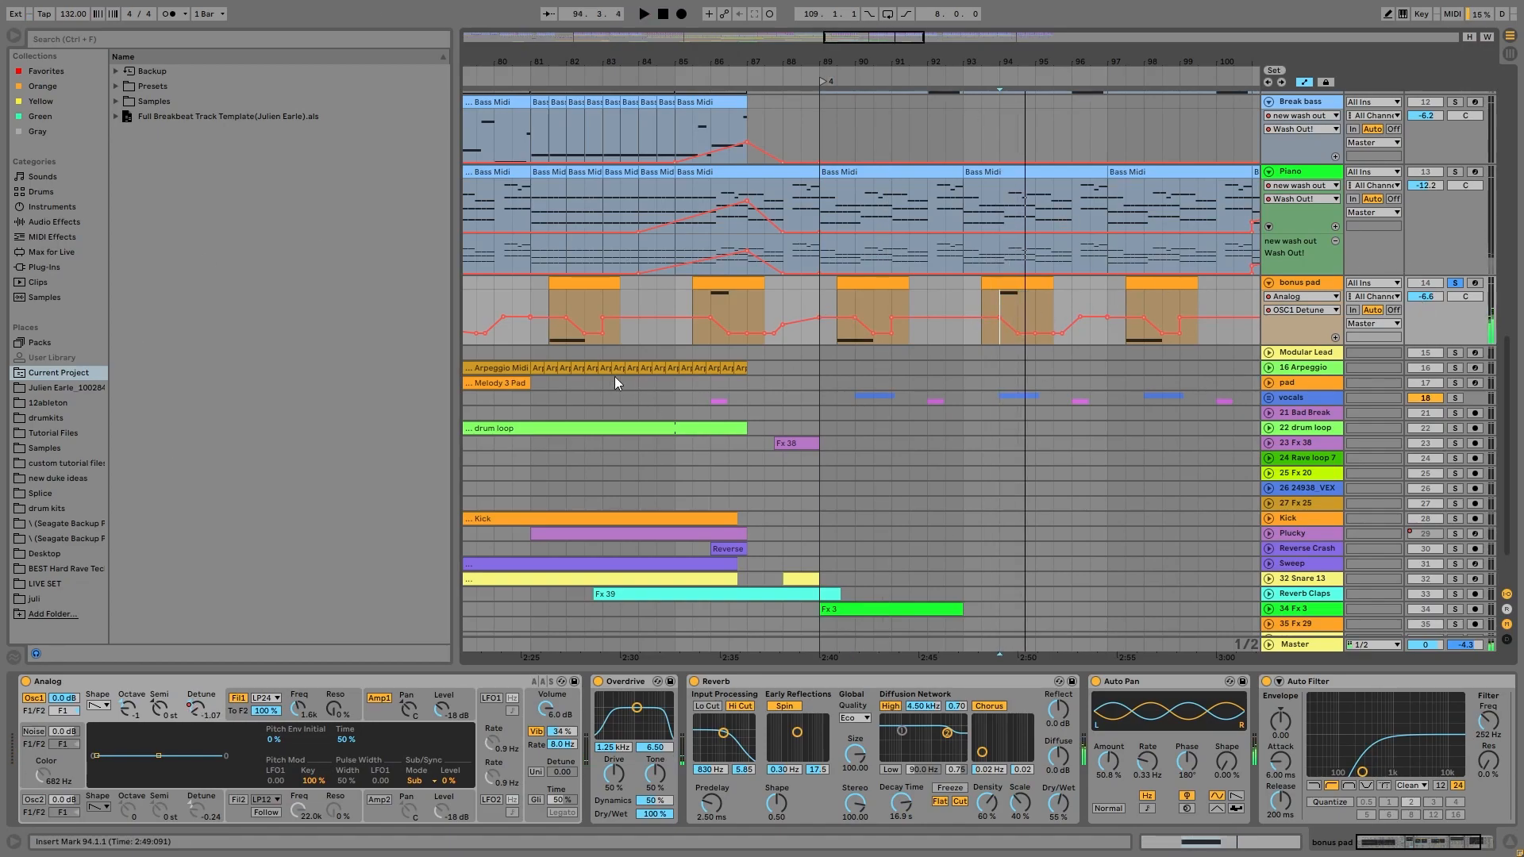
# - Solo the Piano together with the bonus pad and play both from bar 89
pyautogui.click(873, 282)
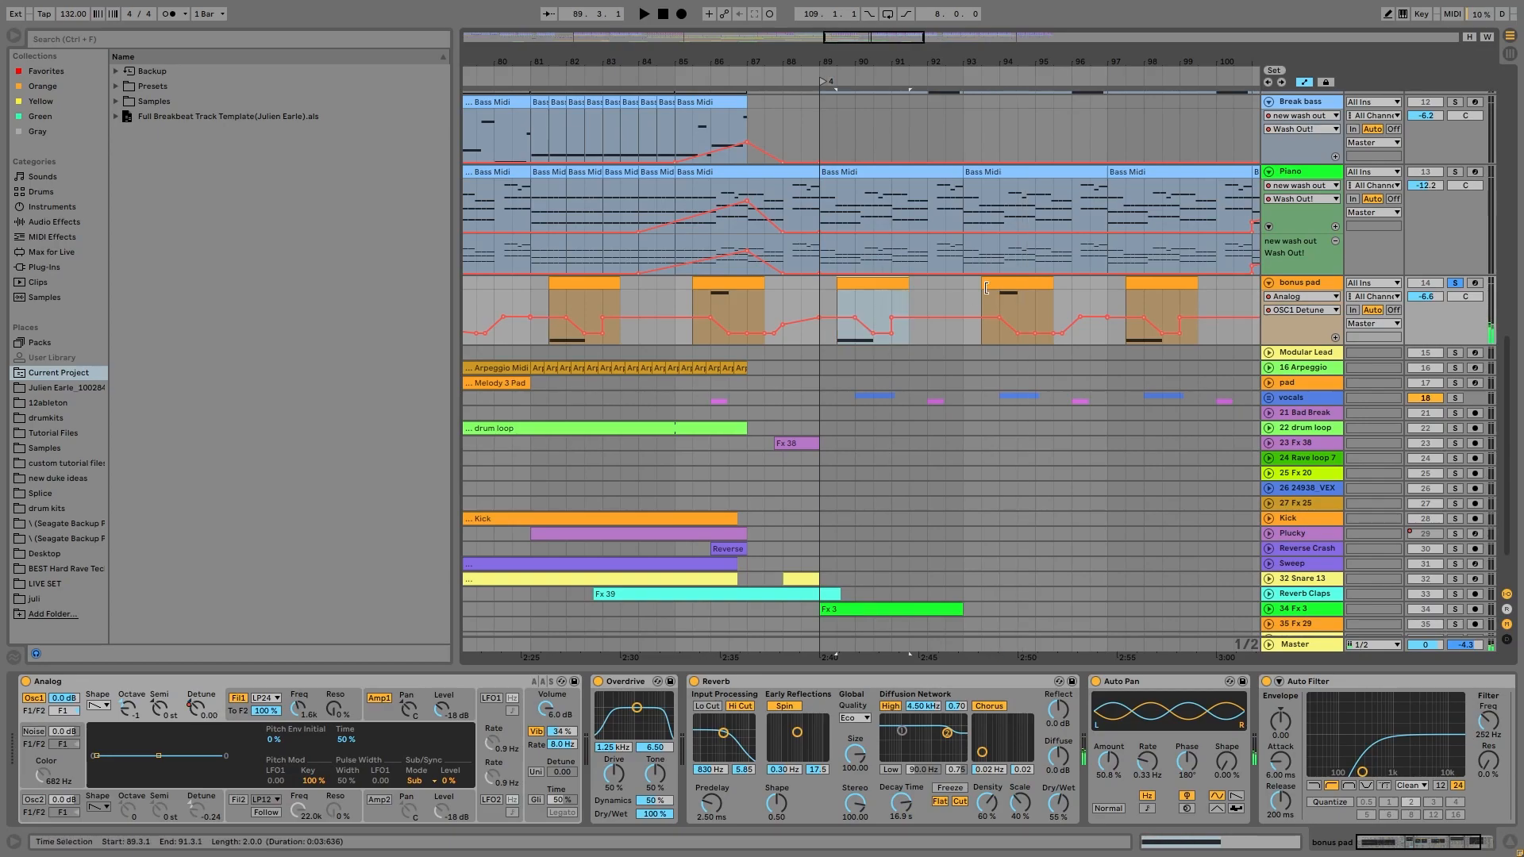
pyautogui.click(1451, 179)
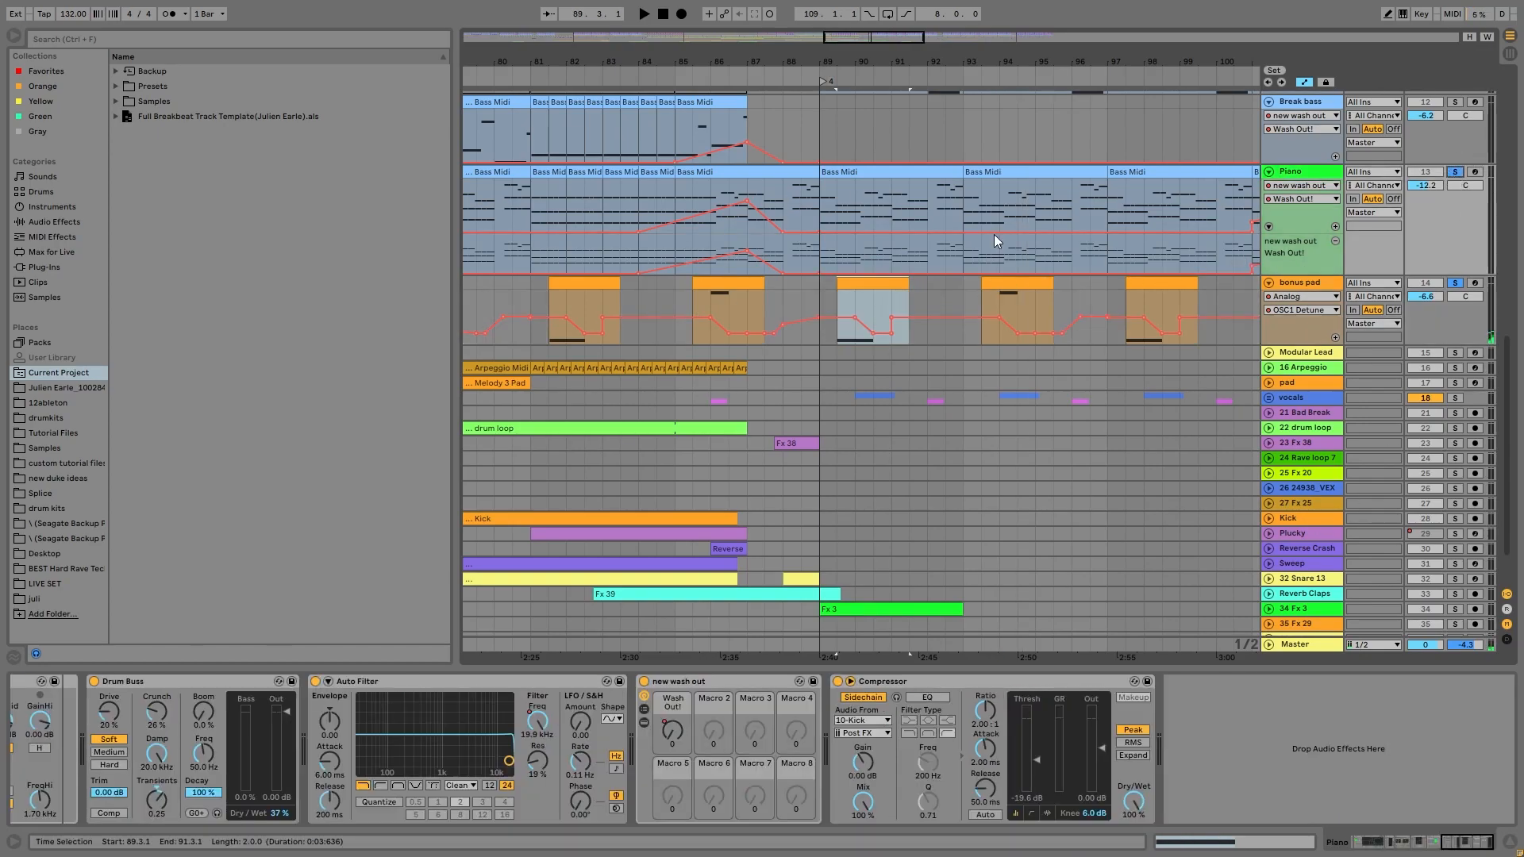
pyautogui.click(817, 284)
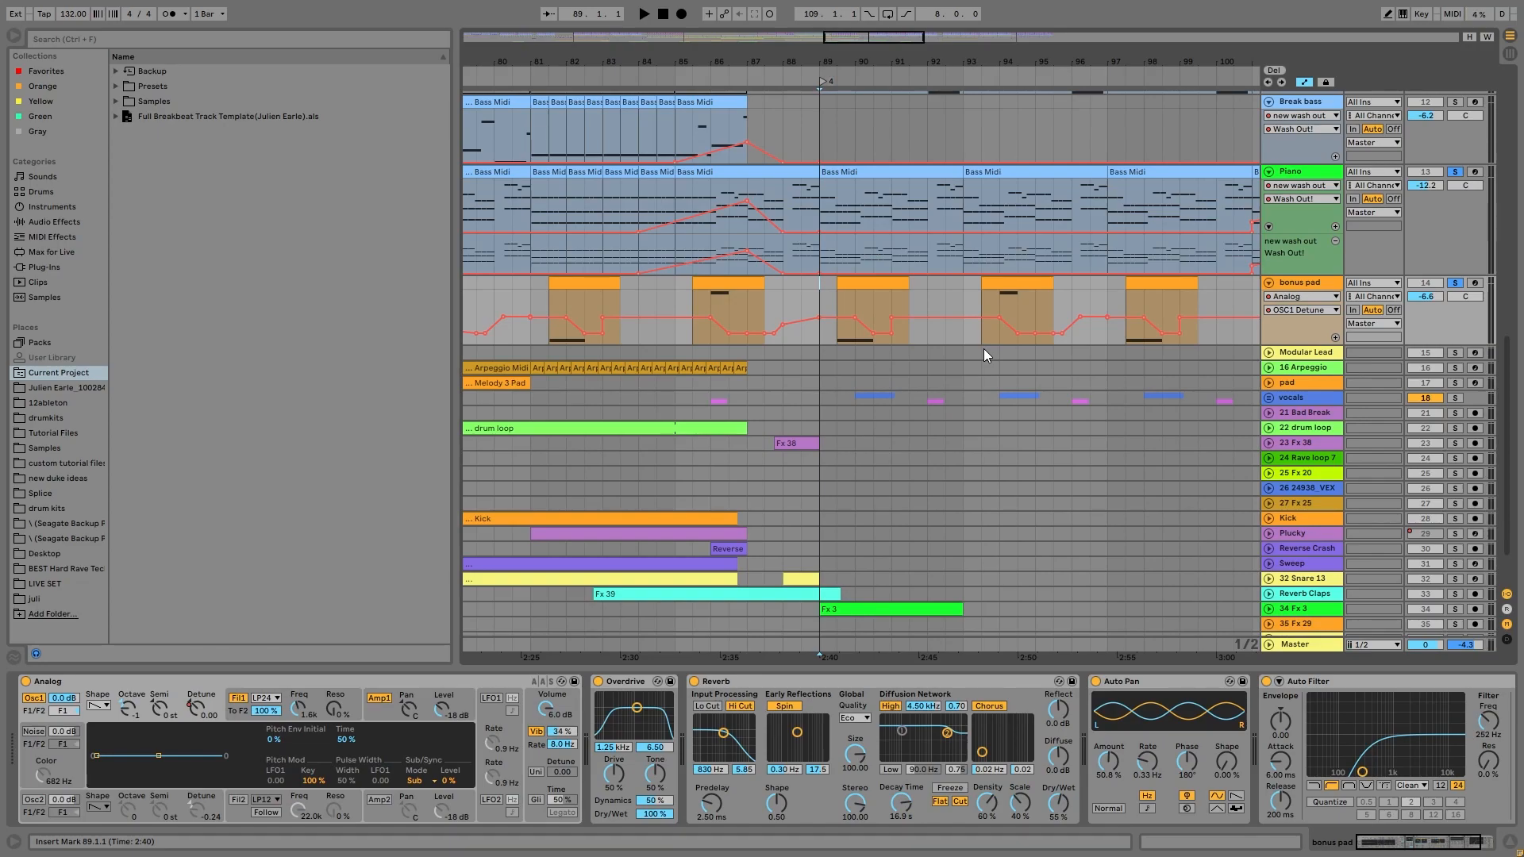
pyautogui.press('space')
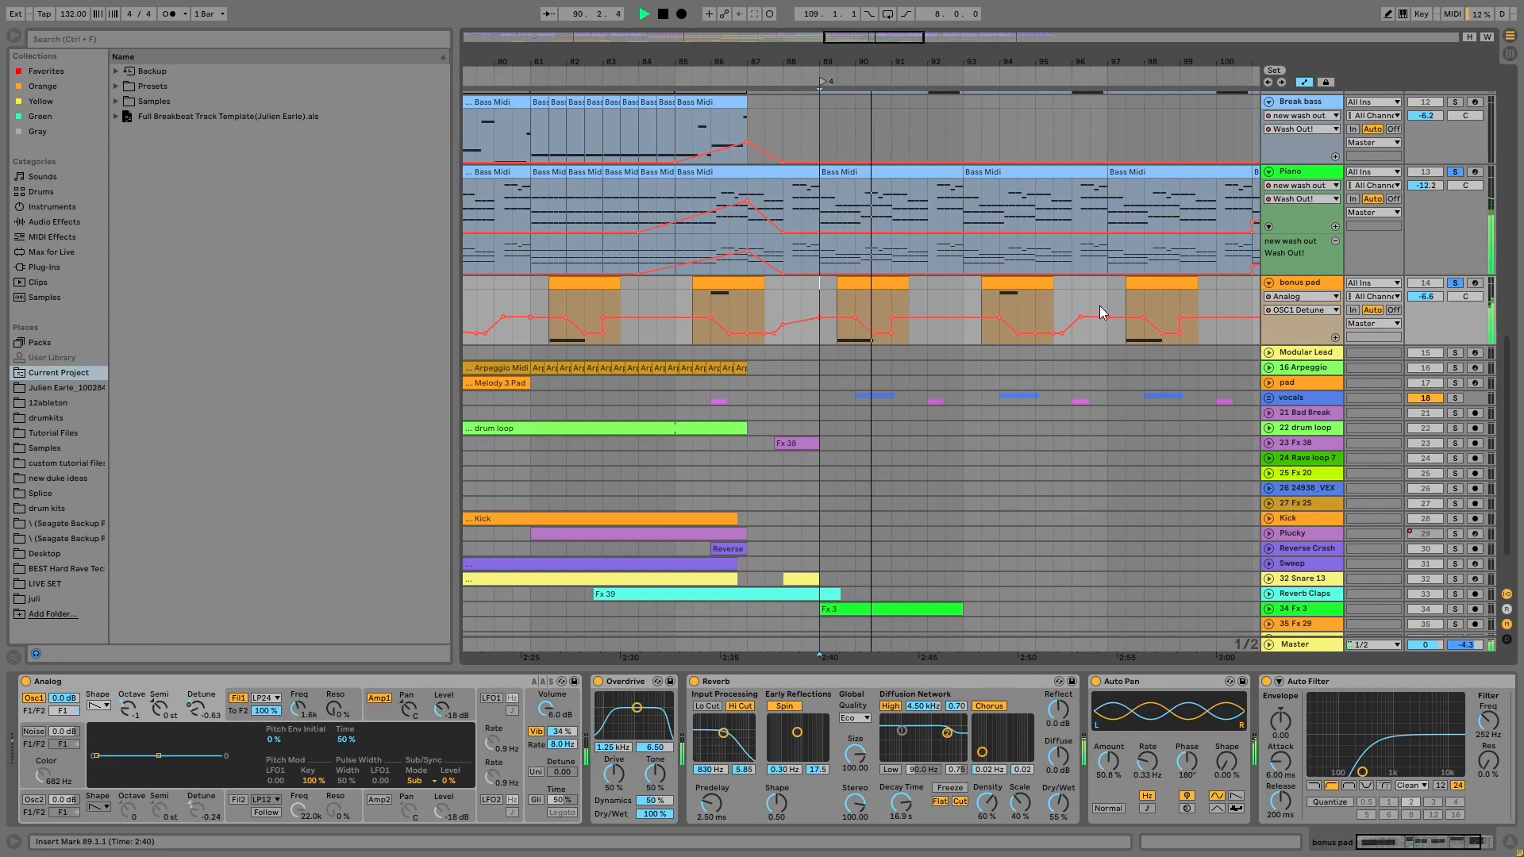
pyautogui.press('space')
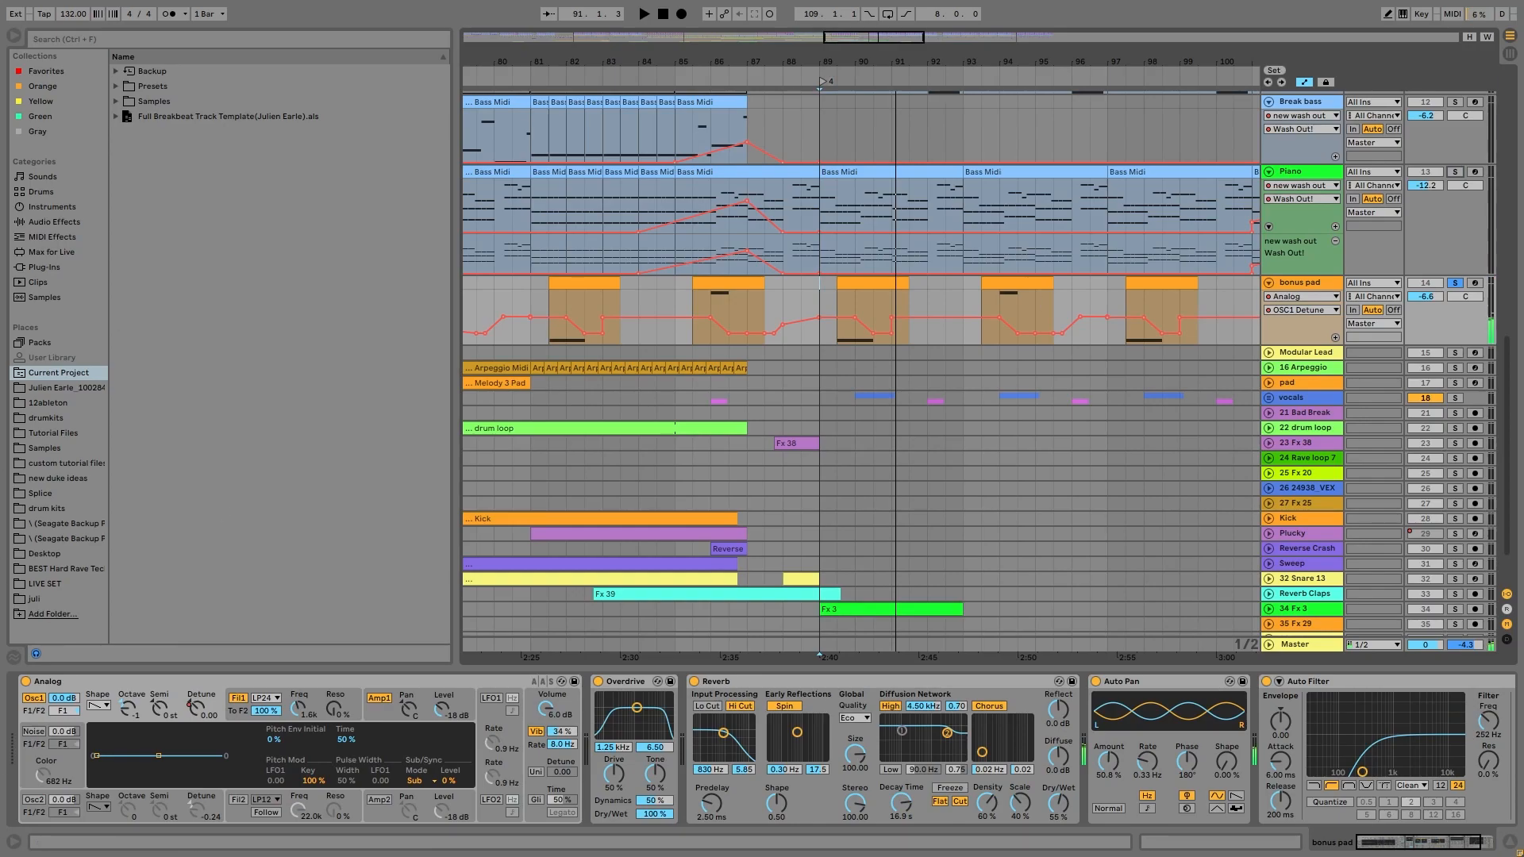
# - View the filter 1 and amp 1 envelope settings of the bonus pad's Analog and its remaining effects
pyautogui.click(233, 702)
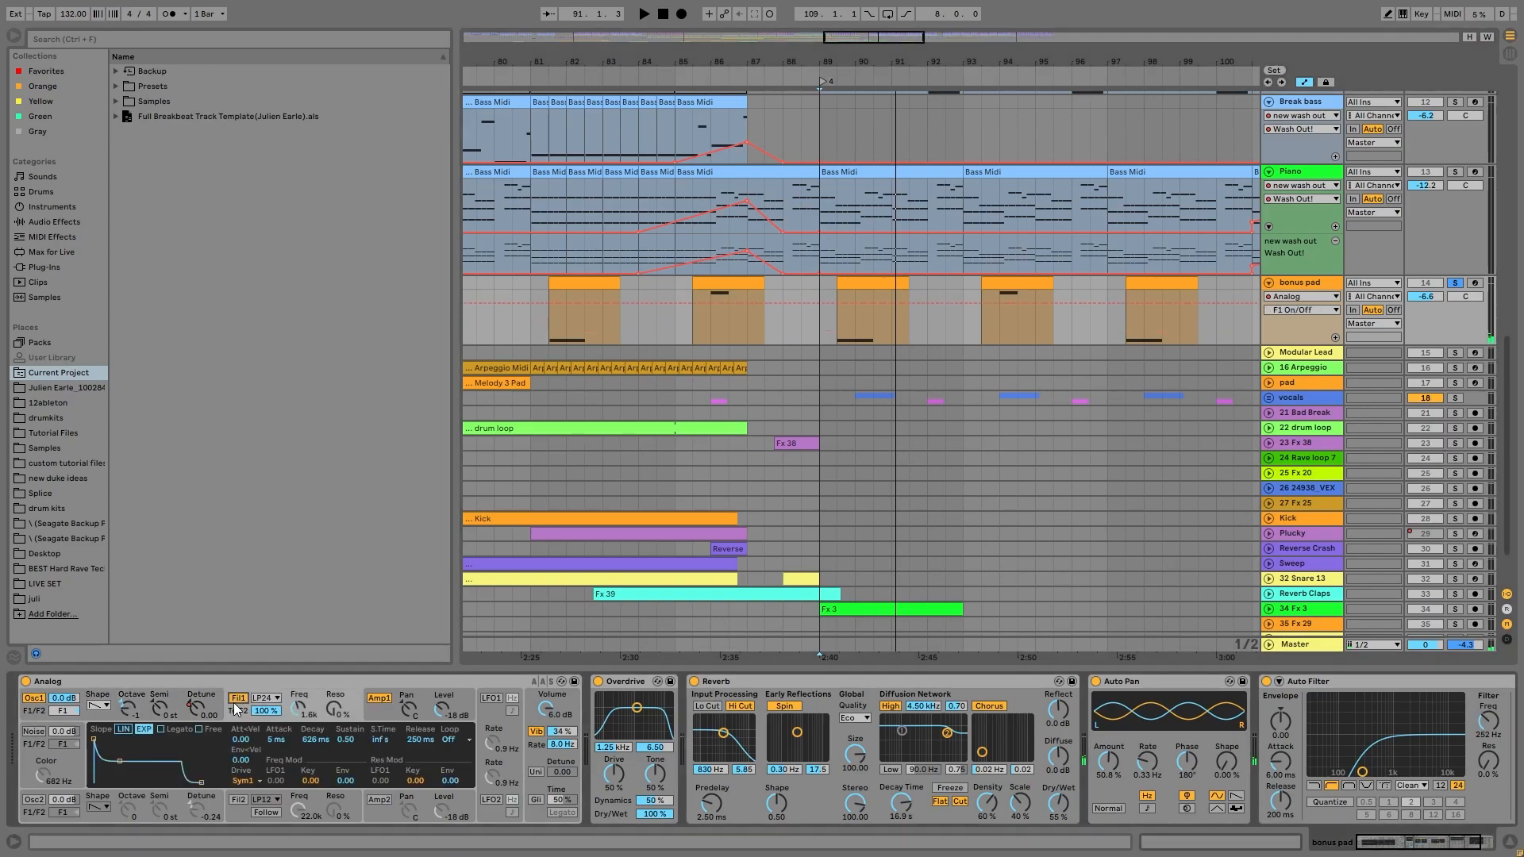
pyautogui.click(384, 711)
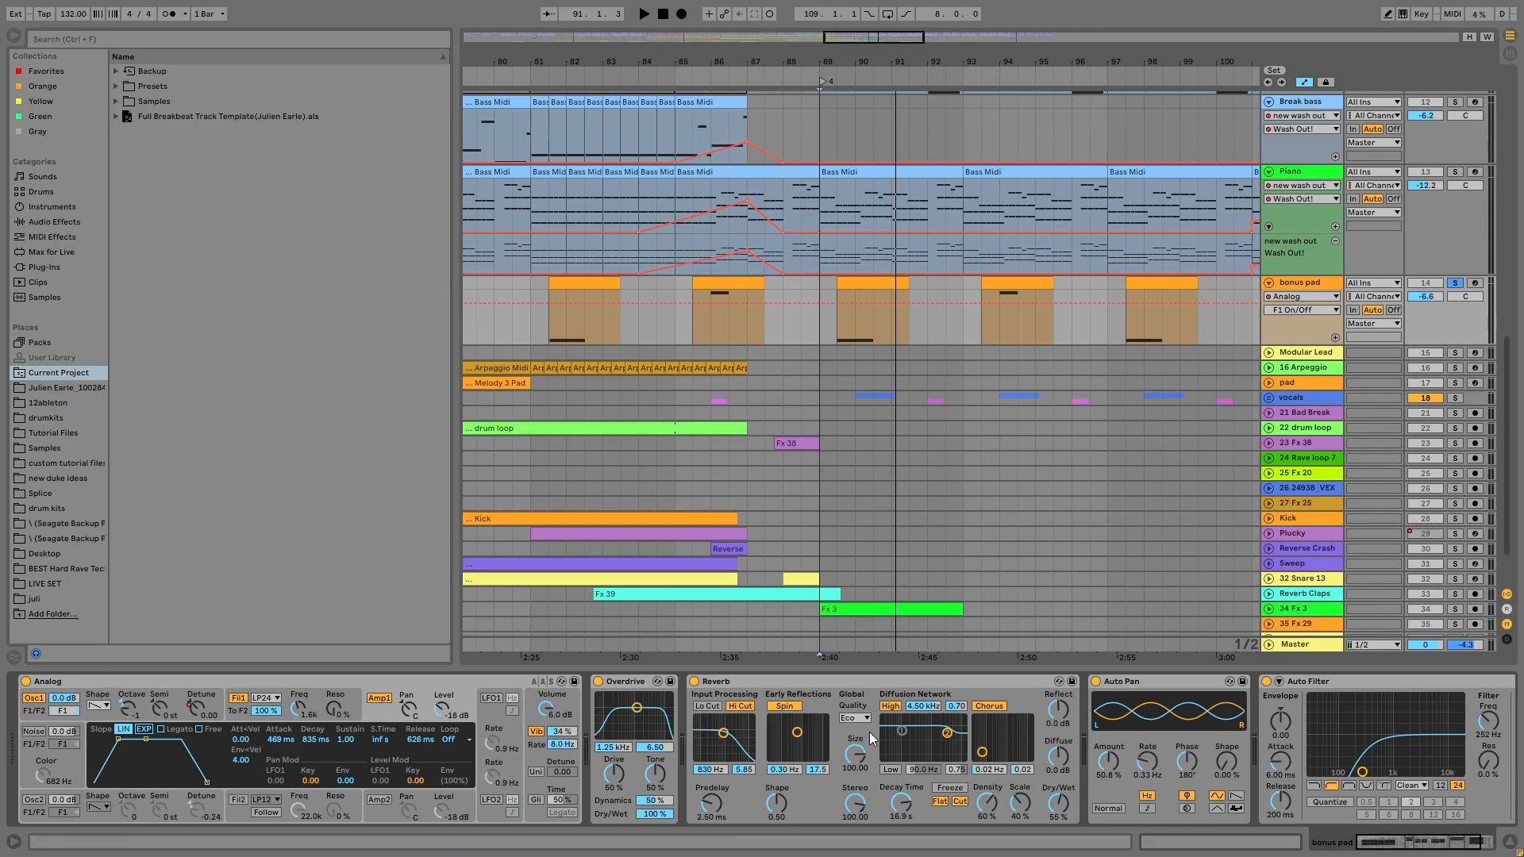
pyautogui.hscroll(4, 952, 684)
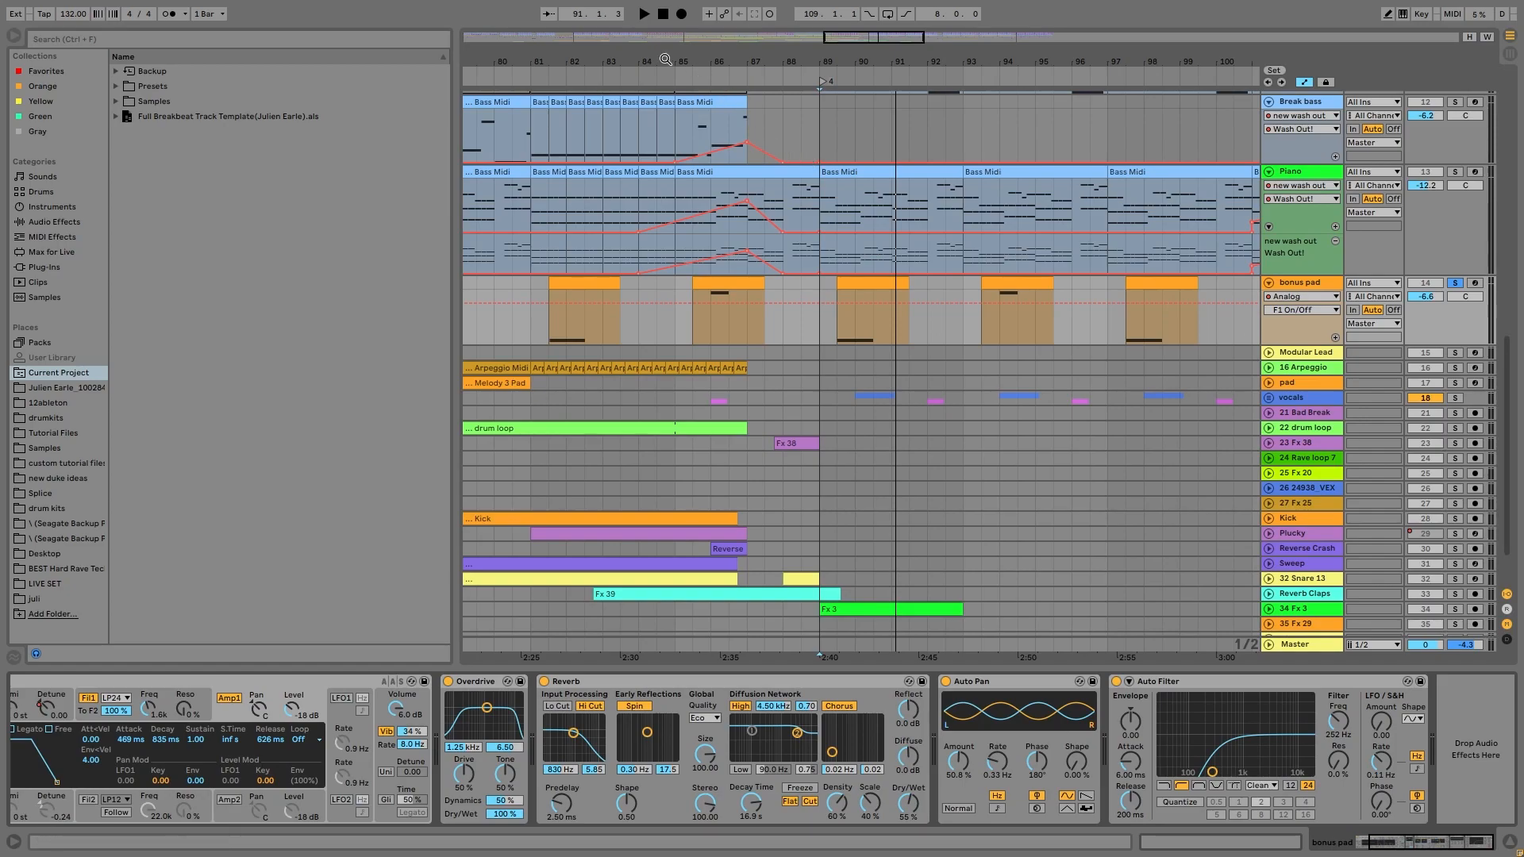
# - Solo and expand the Modular Lead track and play its clip from bar 57
pyautogui.moveTo(626, 54); pyautogui.dragTo(980, 5)
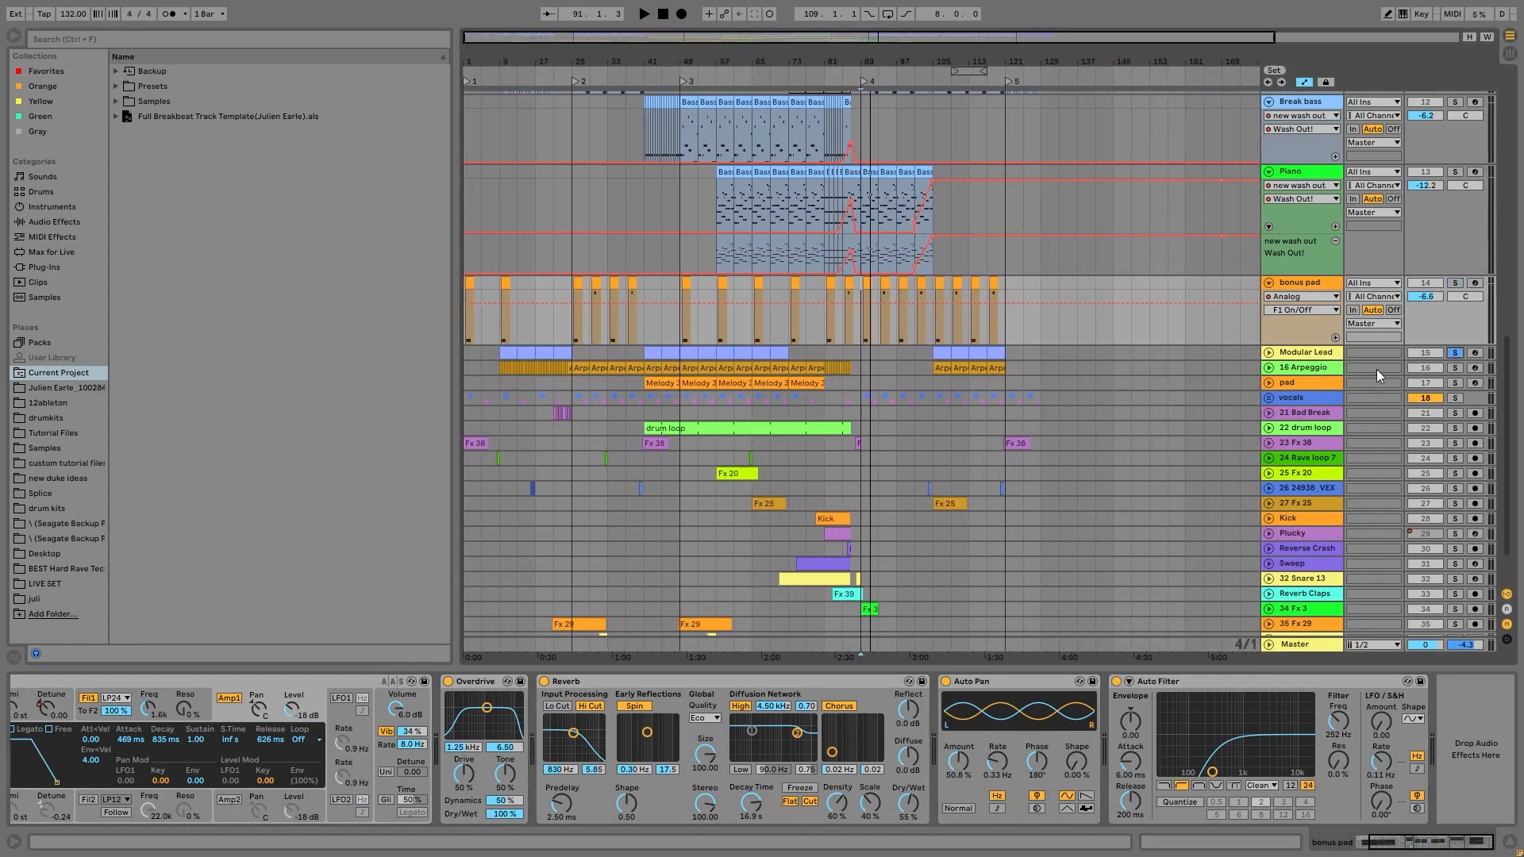
pyautogui.click(1269, 354)
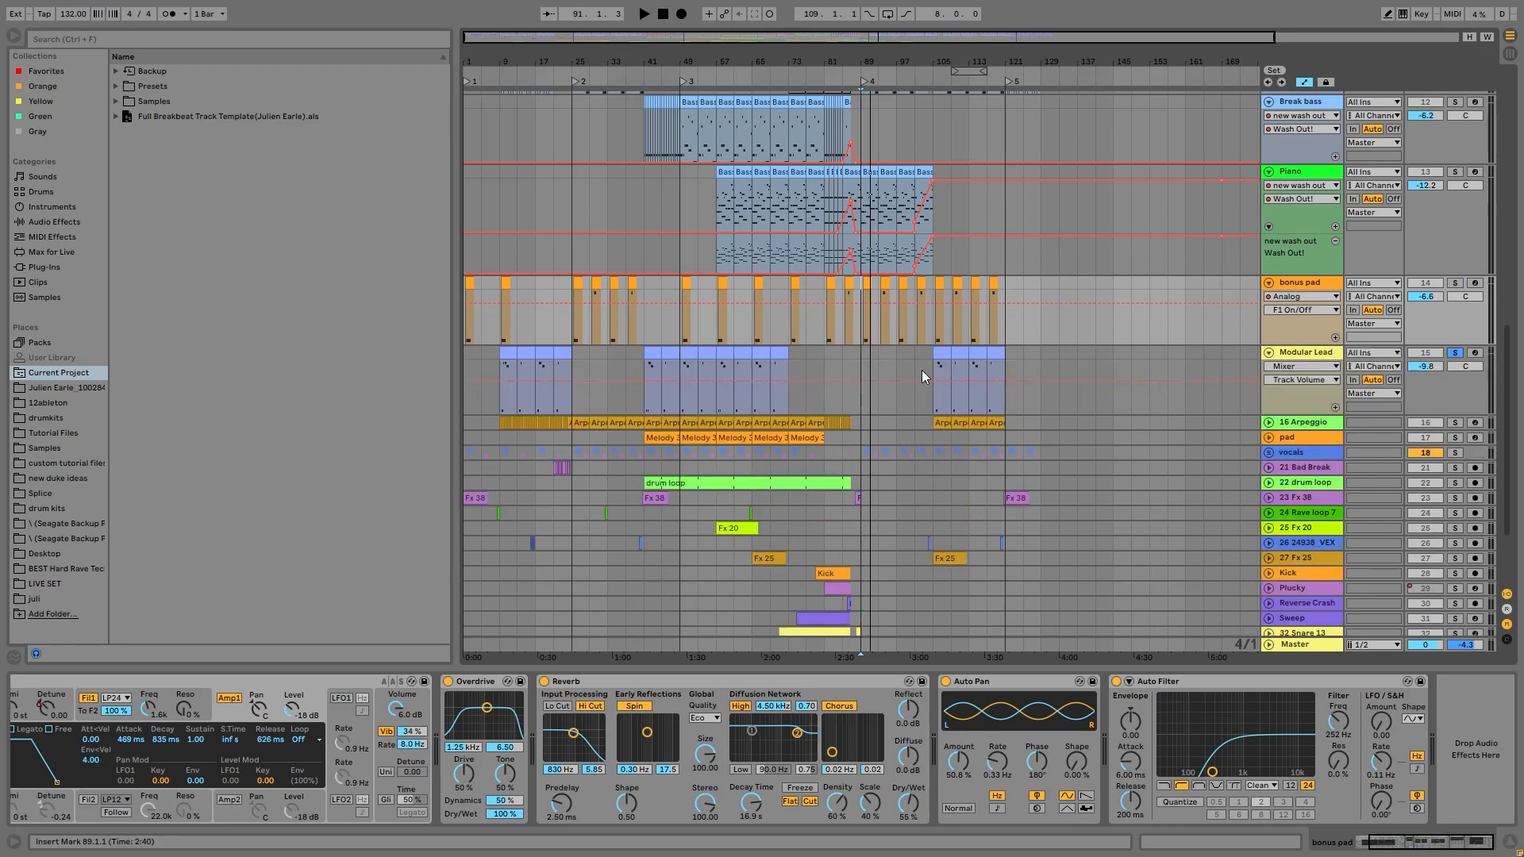
pyautogui.click(721, 357)
pyautogui.press('space')
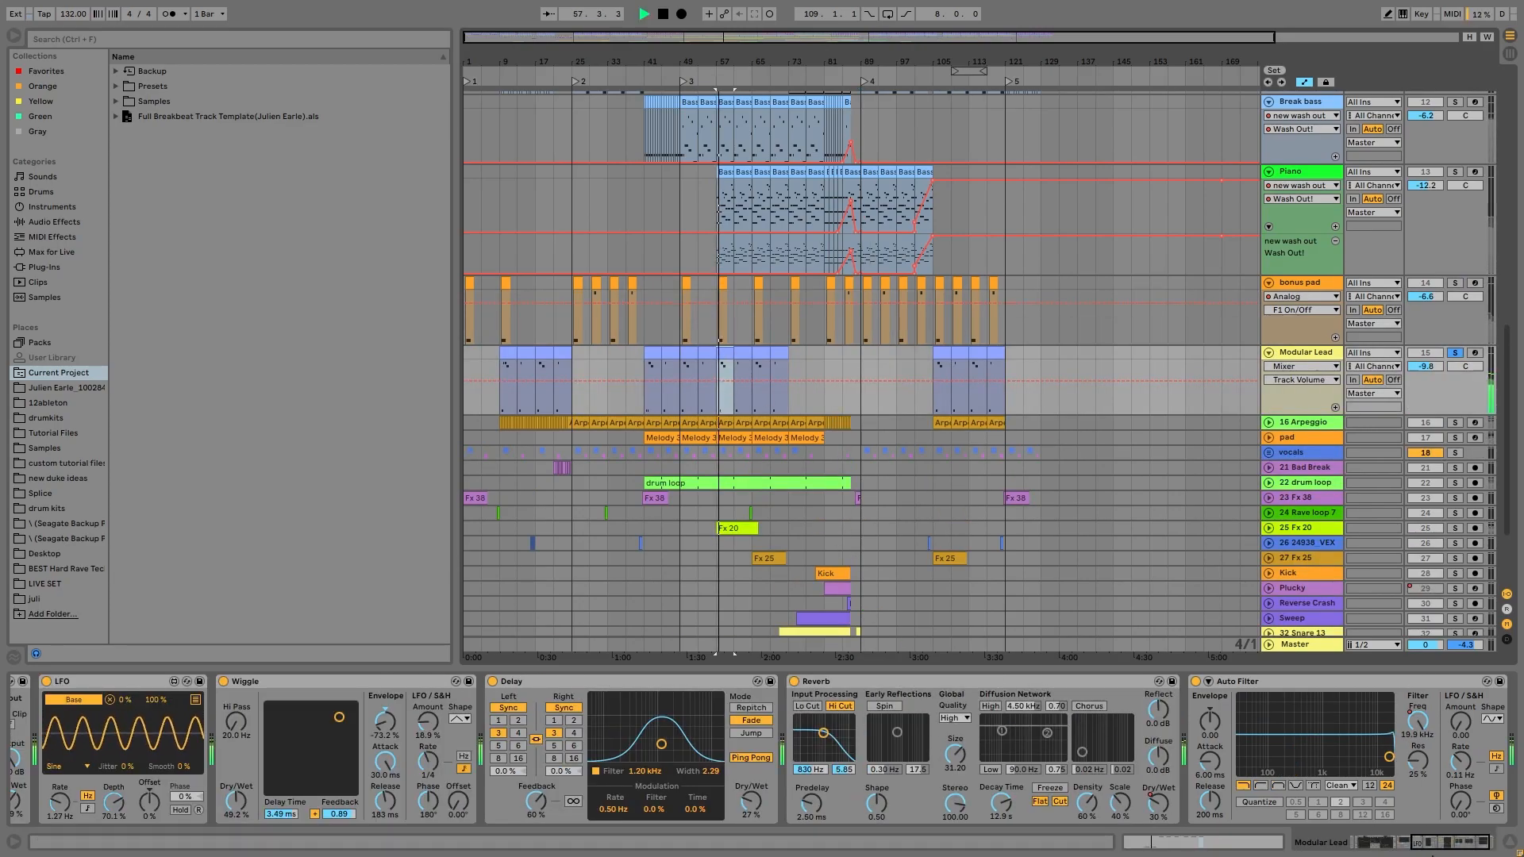
pyautogui.moveTo(1436, 842); pyautogui.dragTo(1373, 842)
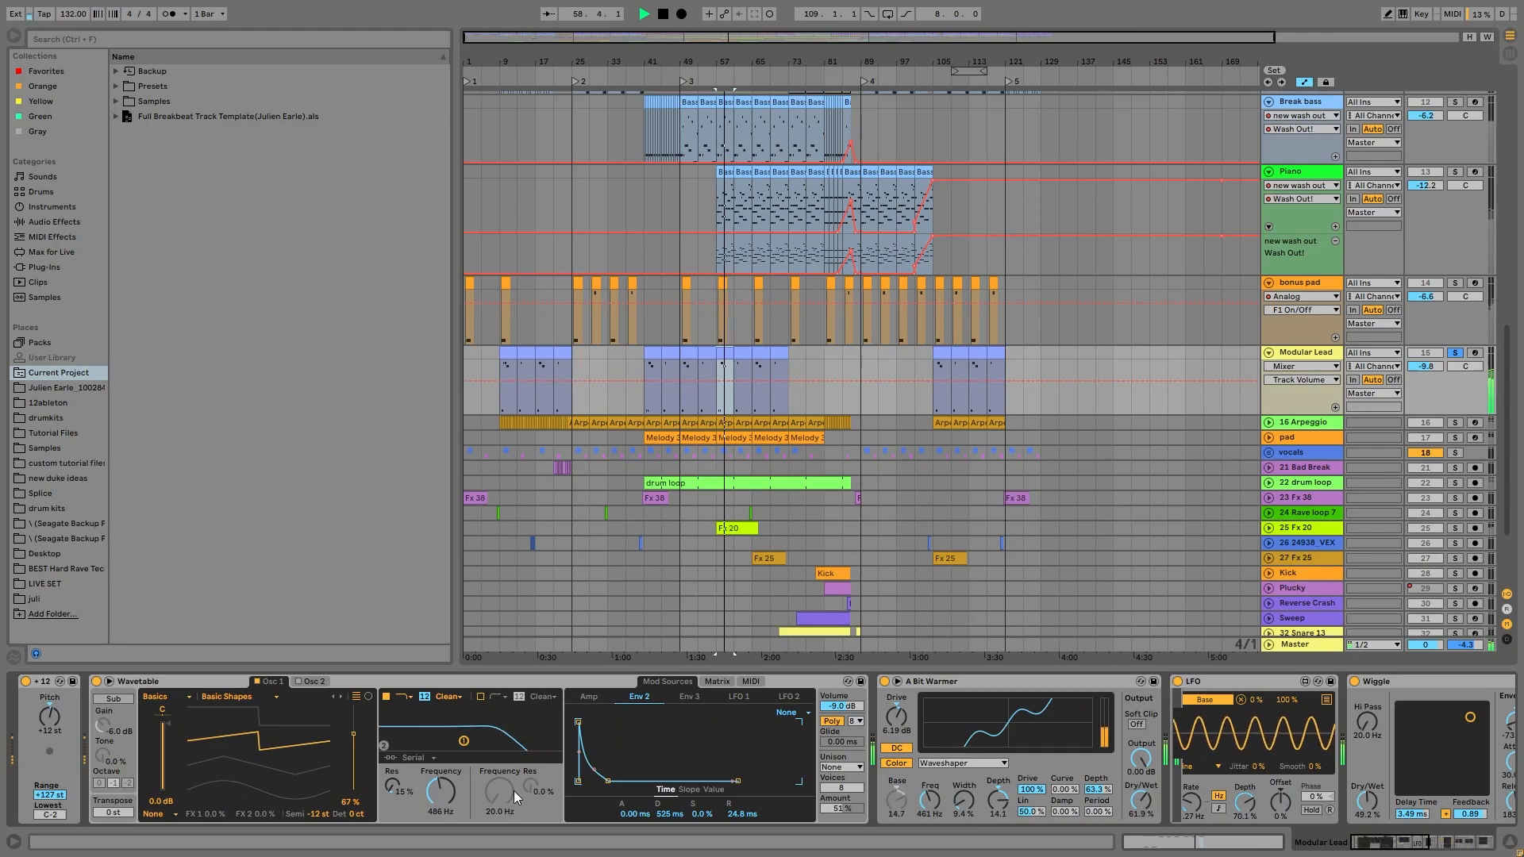
pyautogui.press('space')
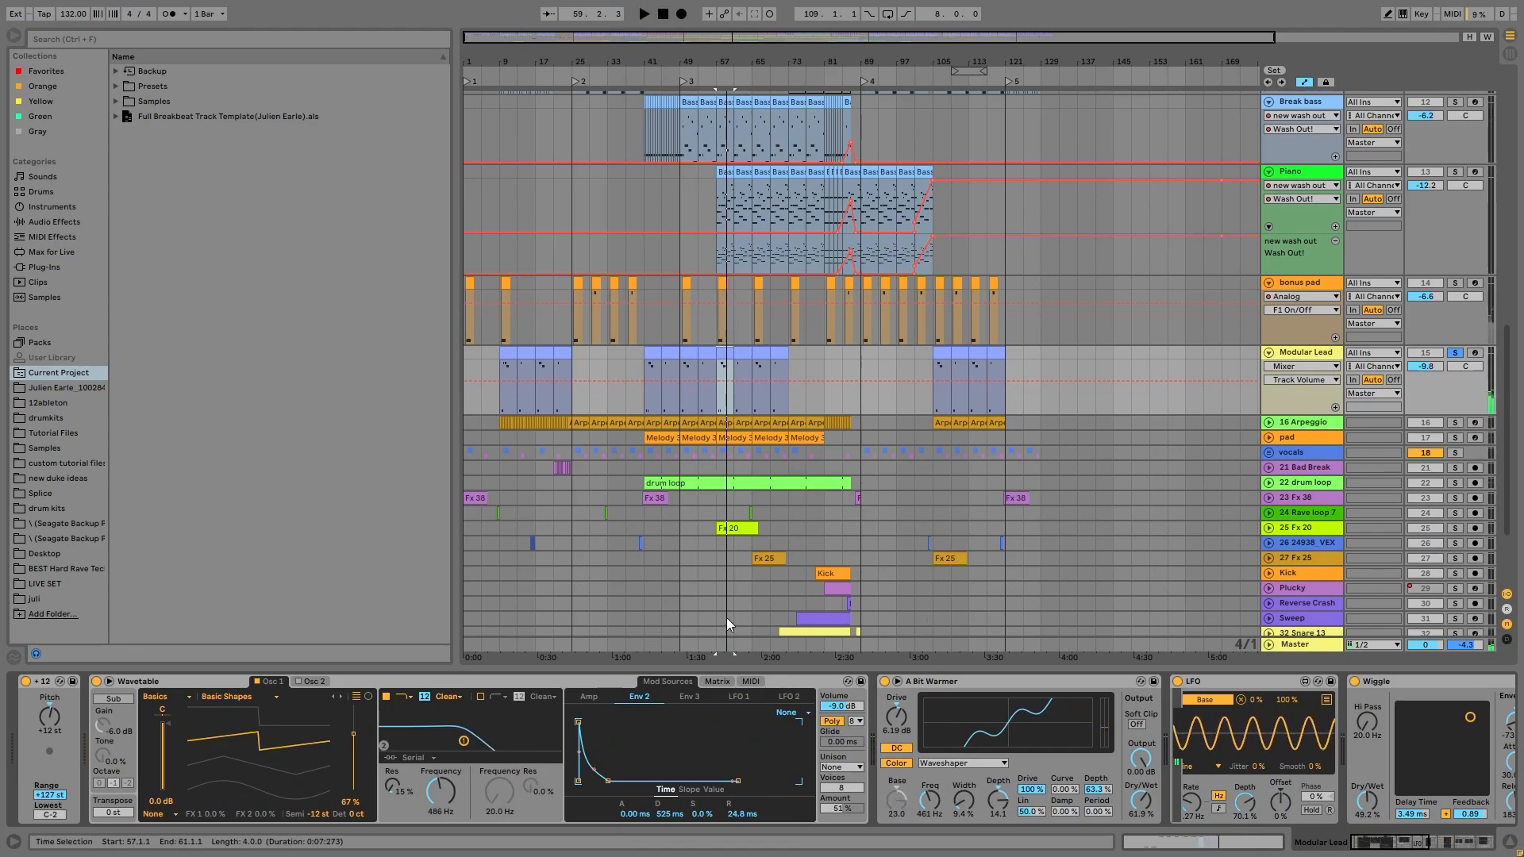
pyautogui.click(715, 681)
pyautogui.press('space')
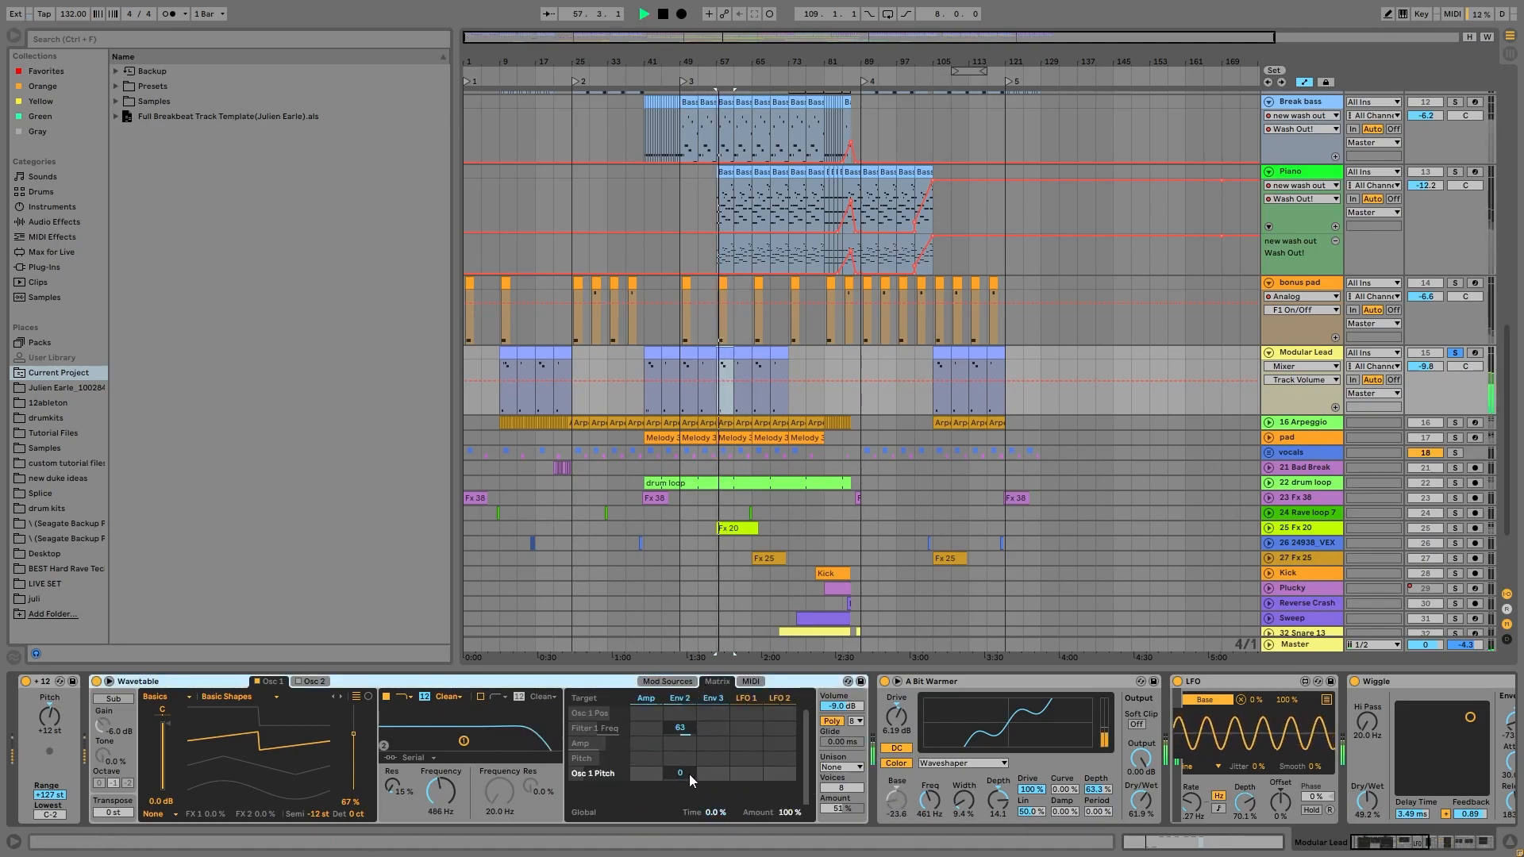
# - Play the Modular Lead clip from bar 57 and switch A Bit Warmer off and back on to compare the sound
pyautogui.press('z')
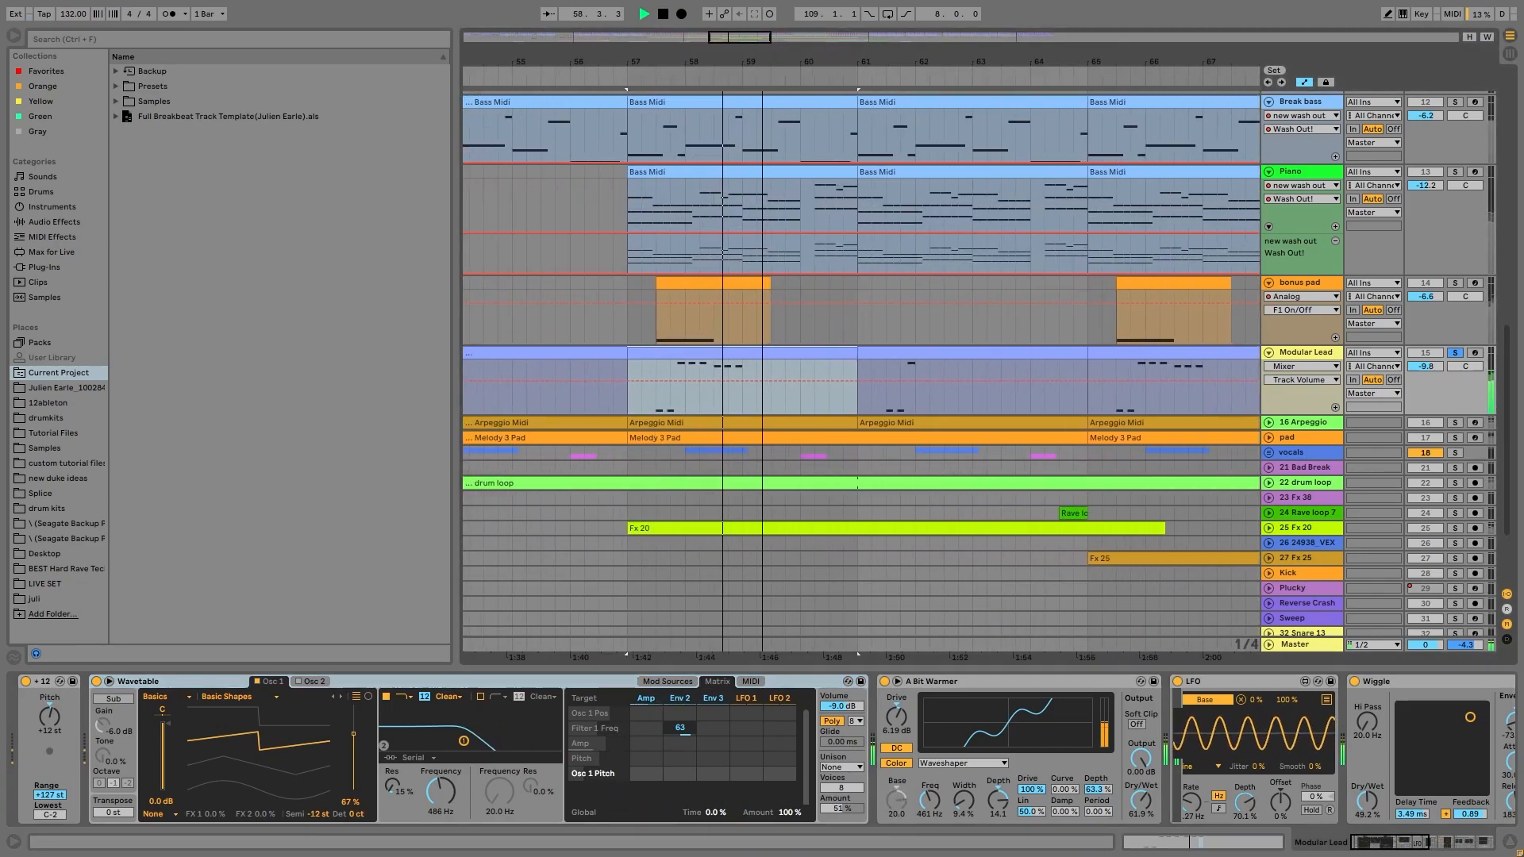
pyautogui.press('space')
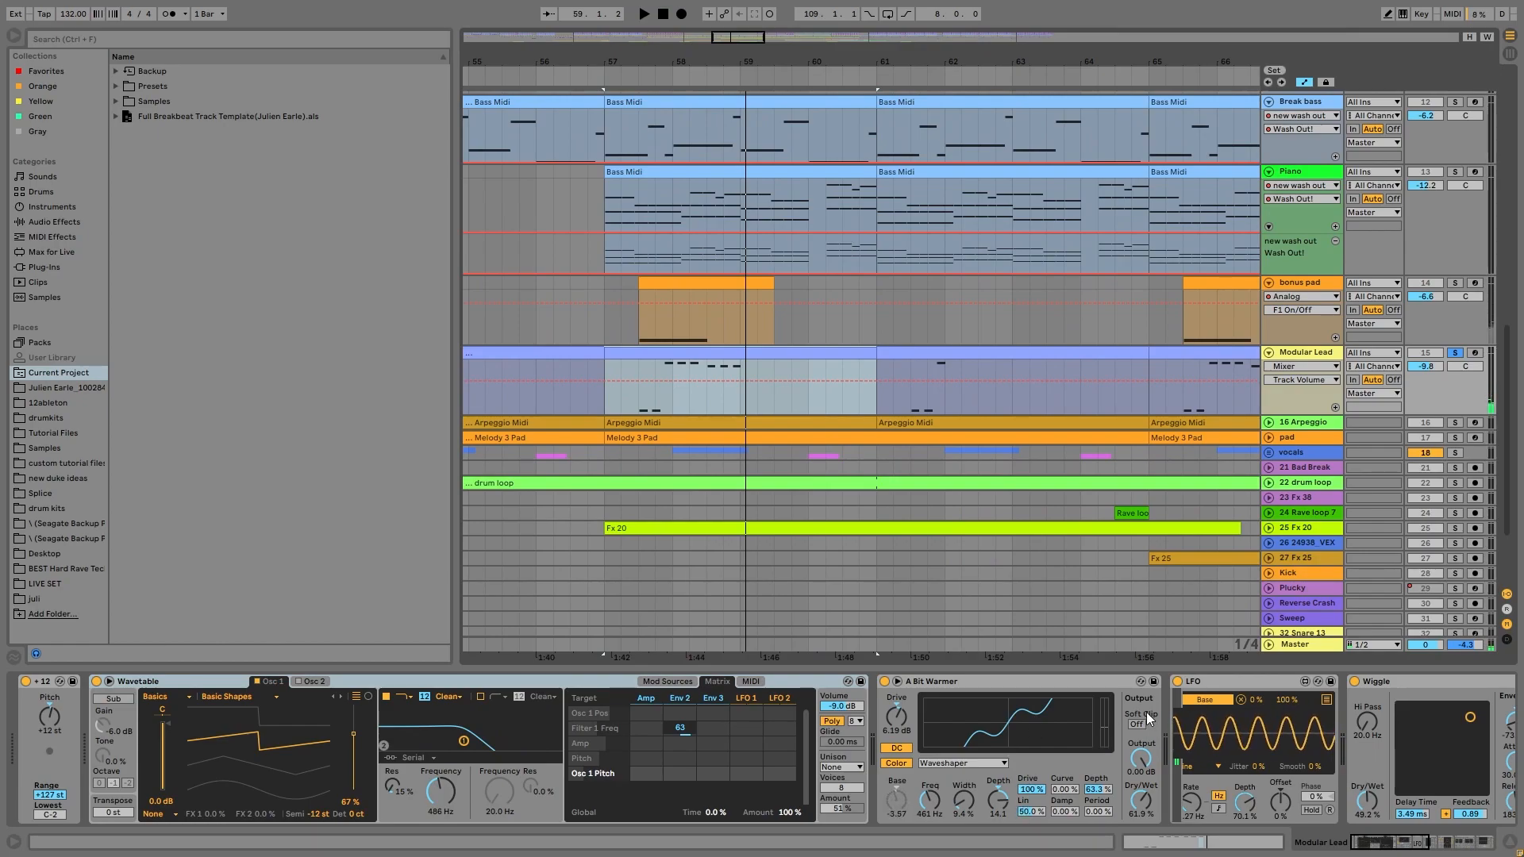
pyautogui.hscroll(2, 1150, 720)
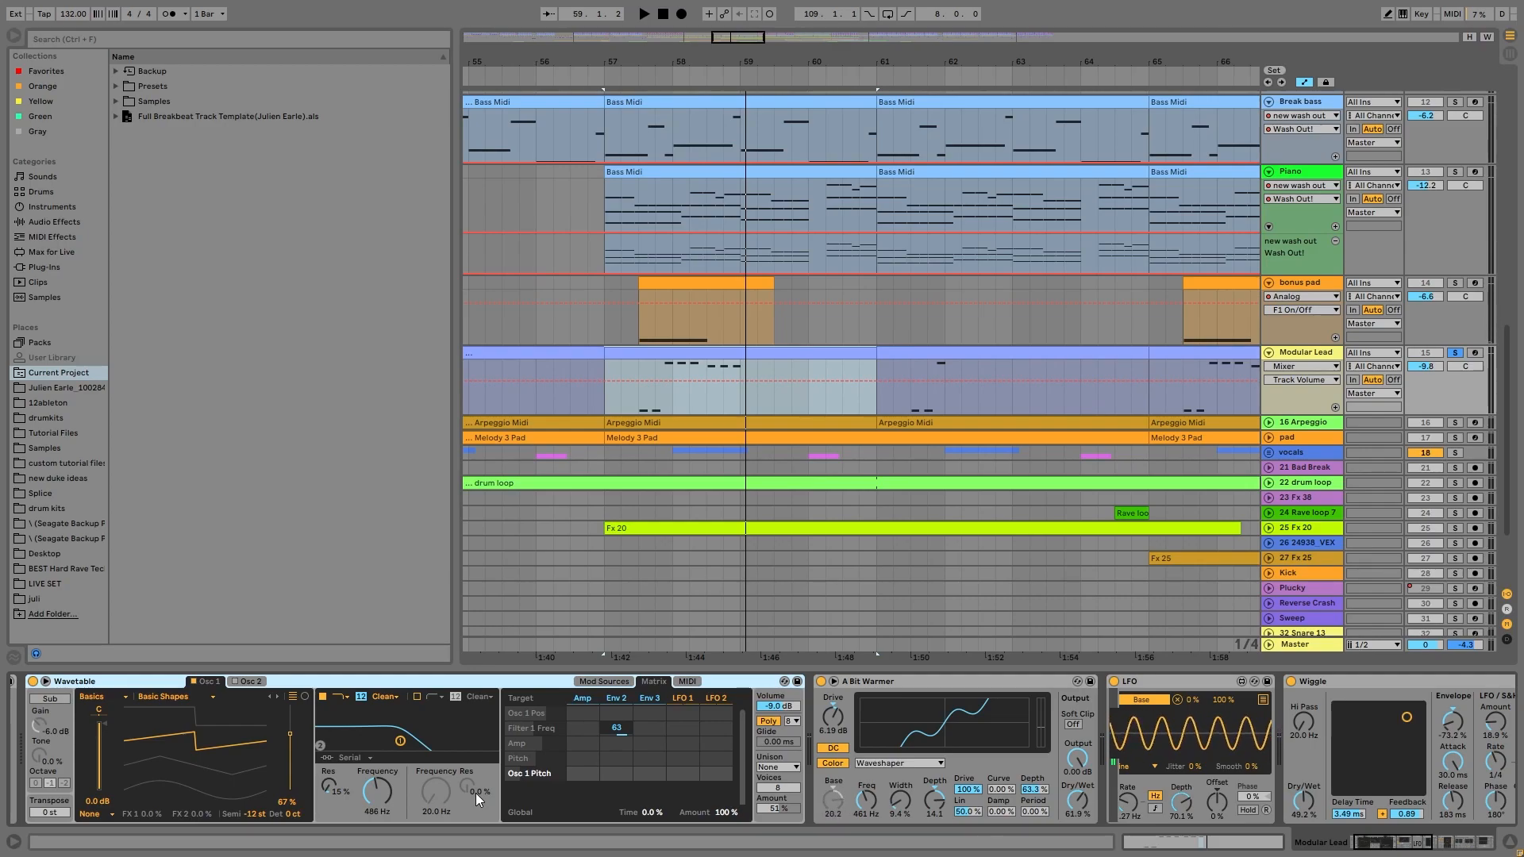
pyautogui.press('space')
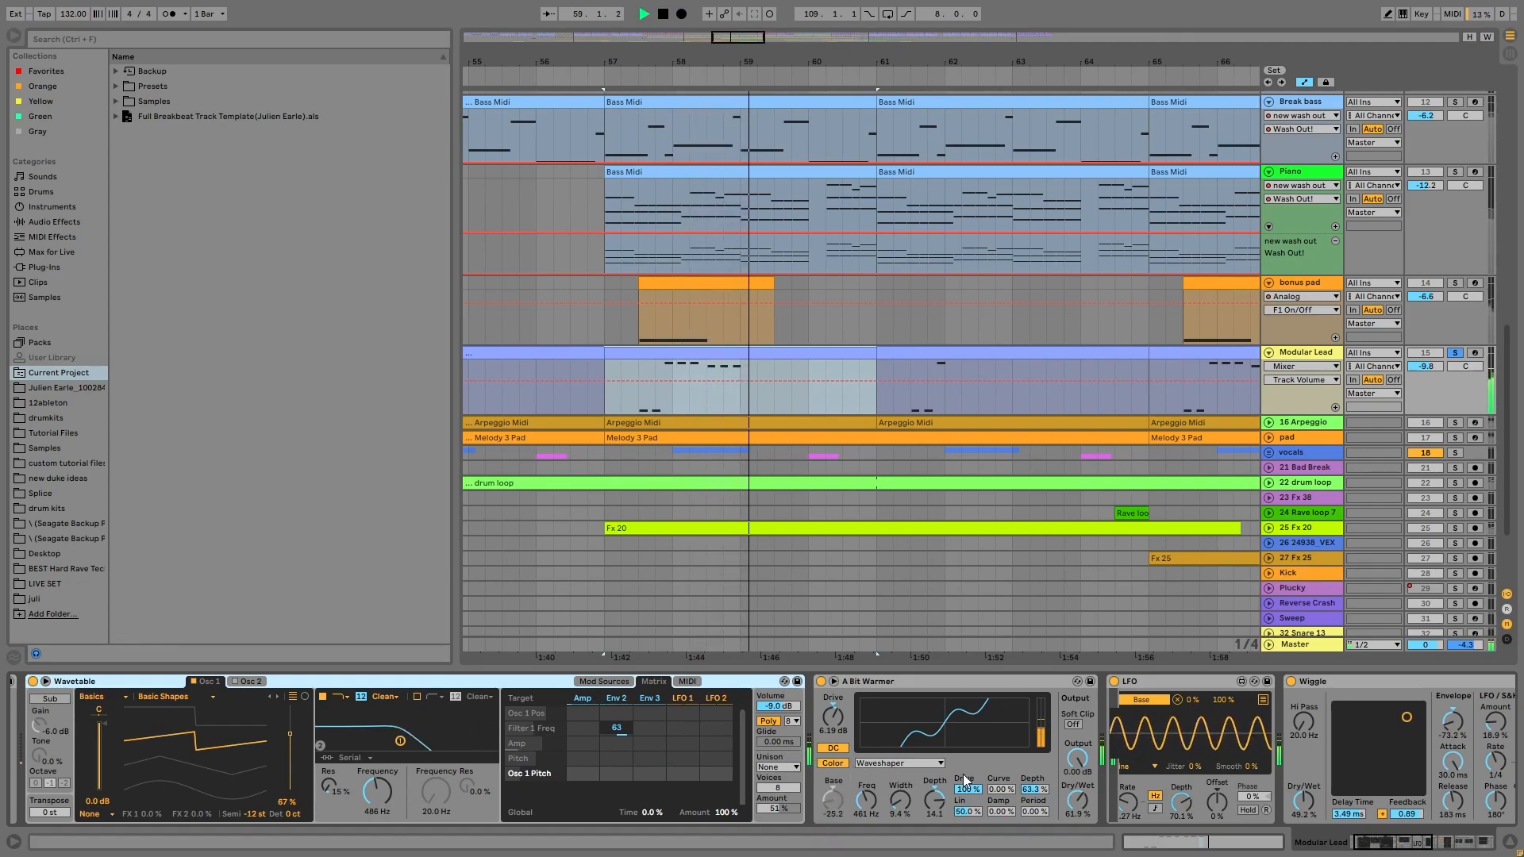
pyautogui.click(816, 680)
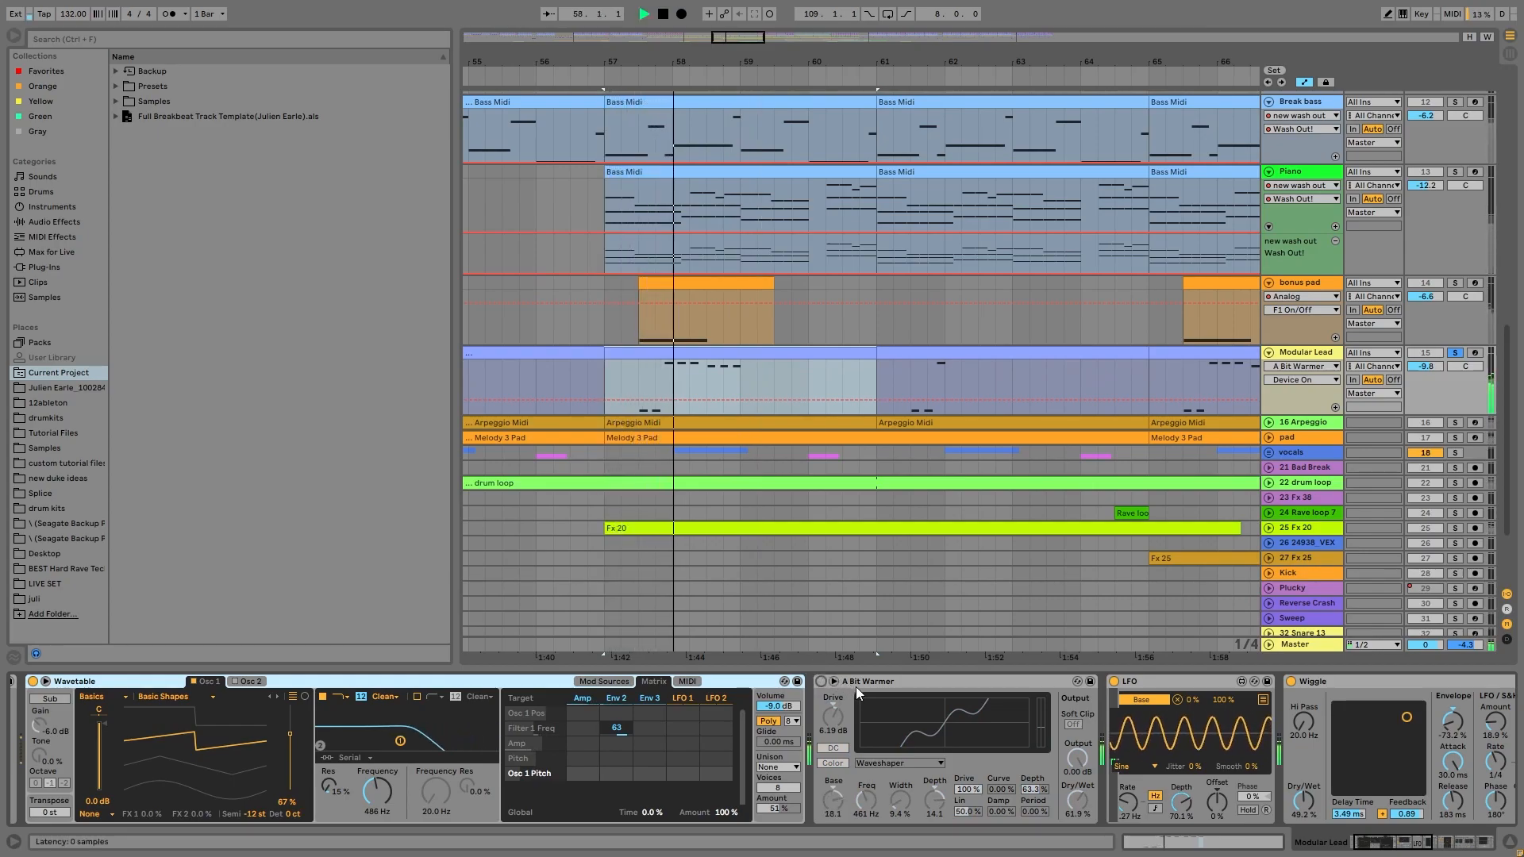
pyautogui.click(825, 679)
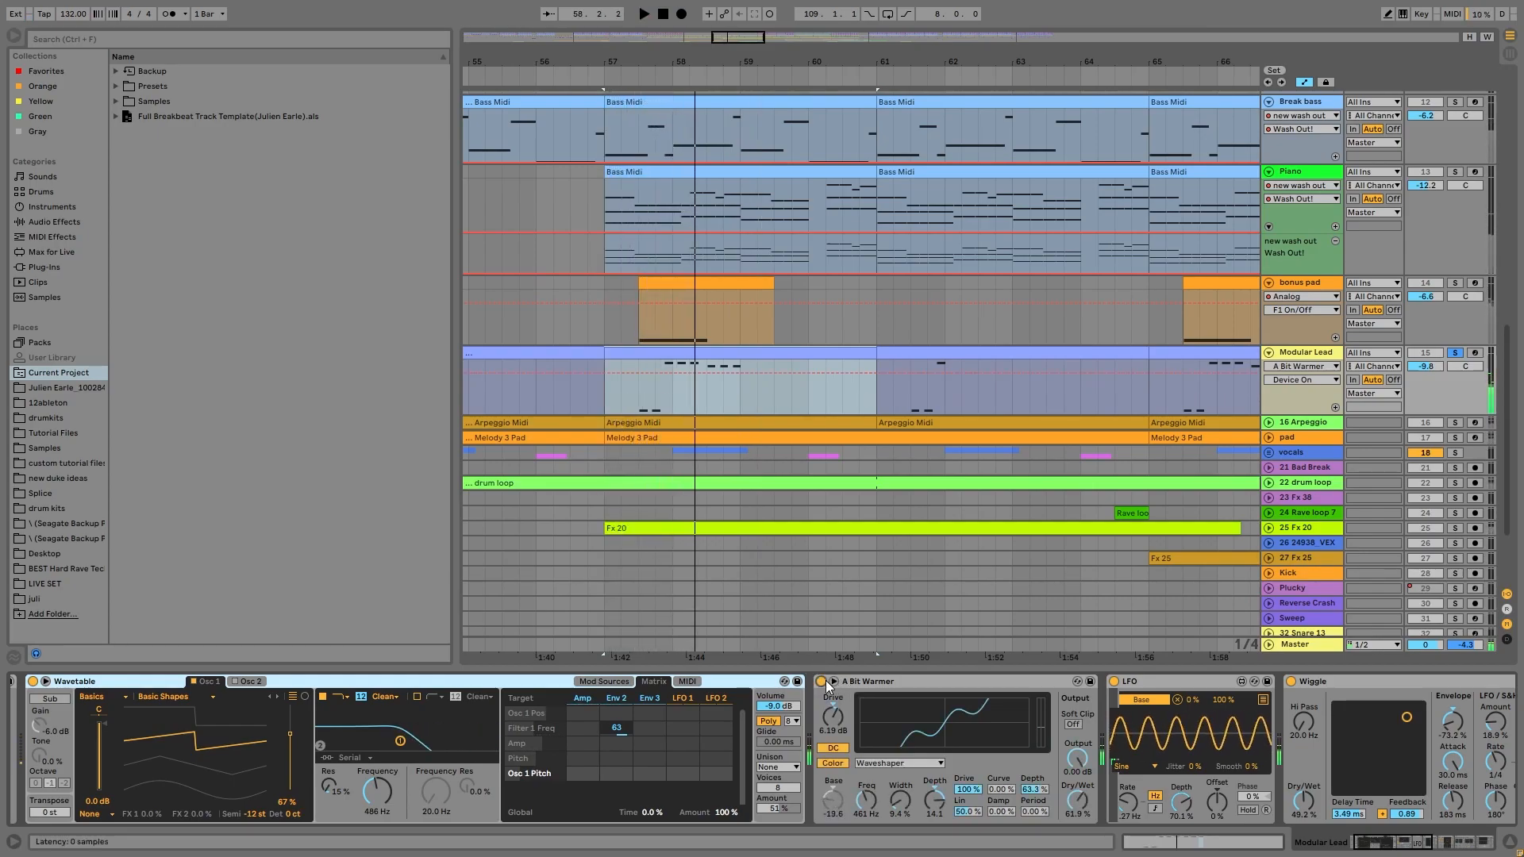
# - Bypass the Modular Lead's LFO device and re-enable it to compare the sound during playback
pyautogui.click(1112, 686)
pyautogui.click(1111, 686)
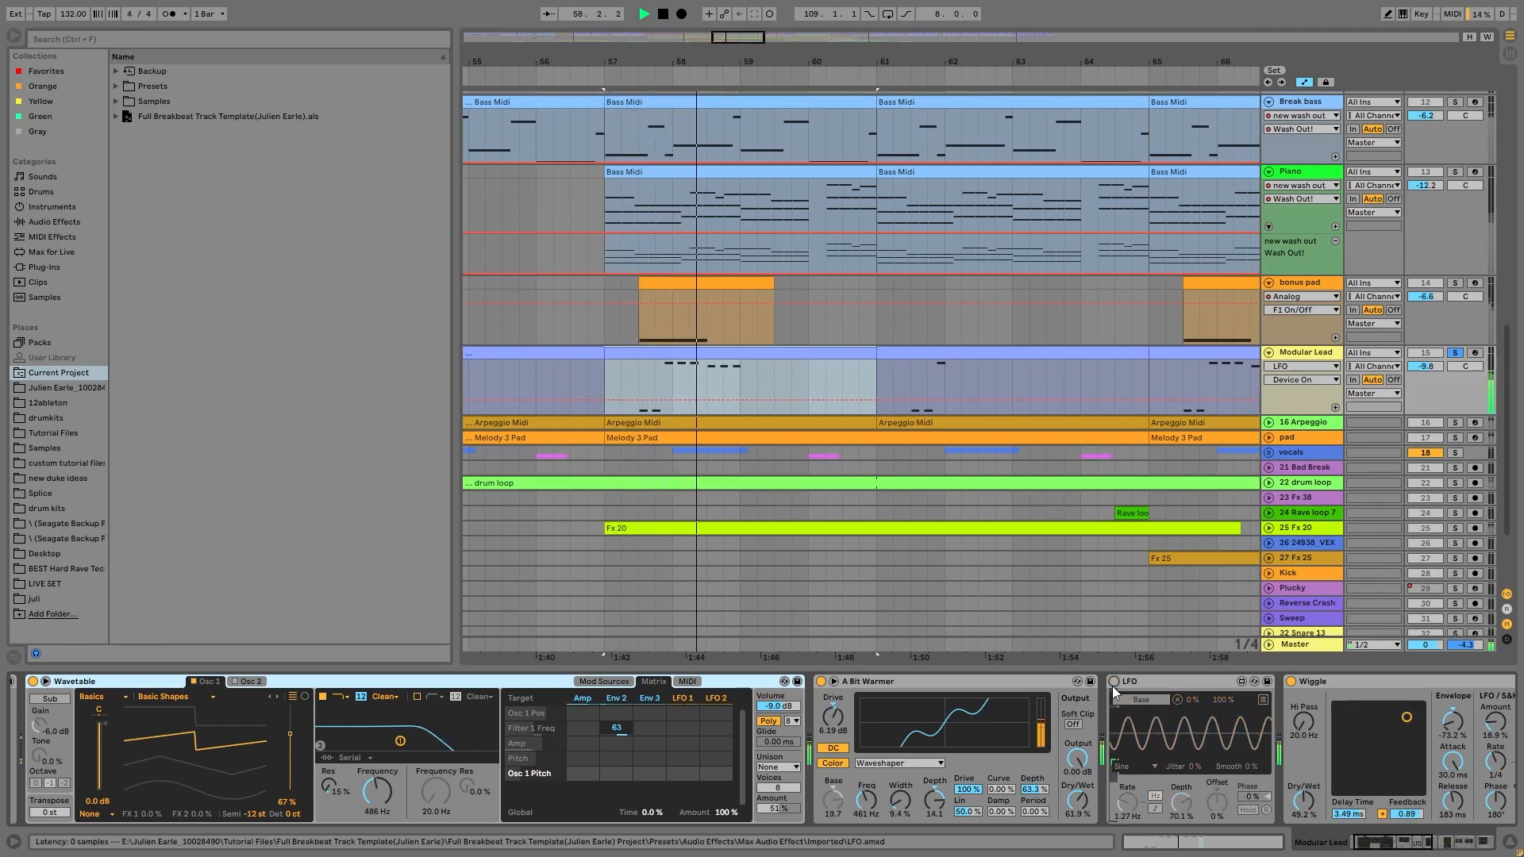
pyautogui.click(1112, 686)
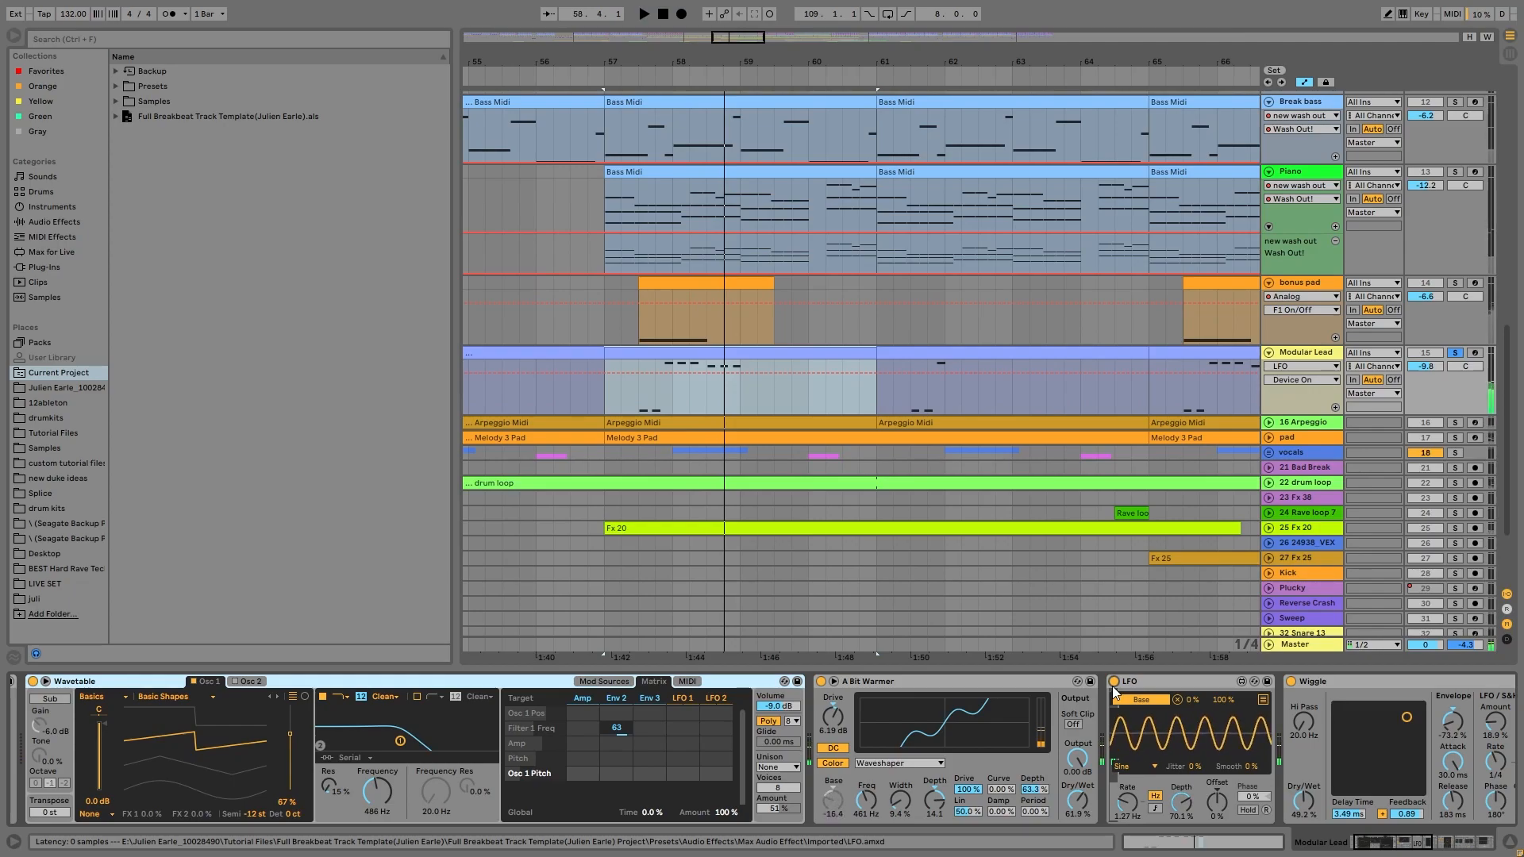
# - View the Modular Lead's LFO, Wiggle, Delay and Reverb settings while replaying the clip from bar 57
pyautogui.hscroll(5, 1083, 763)
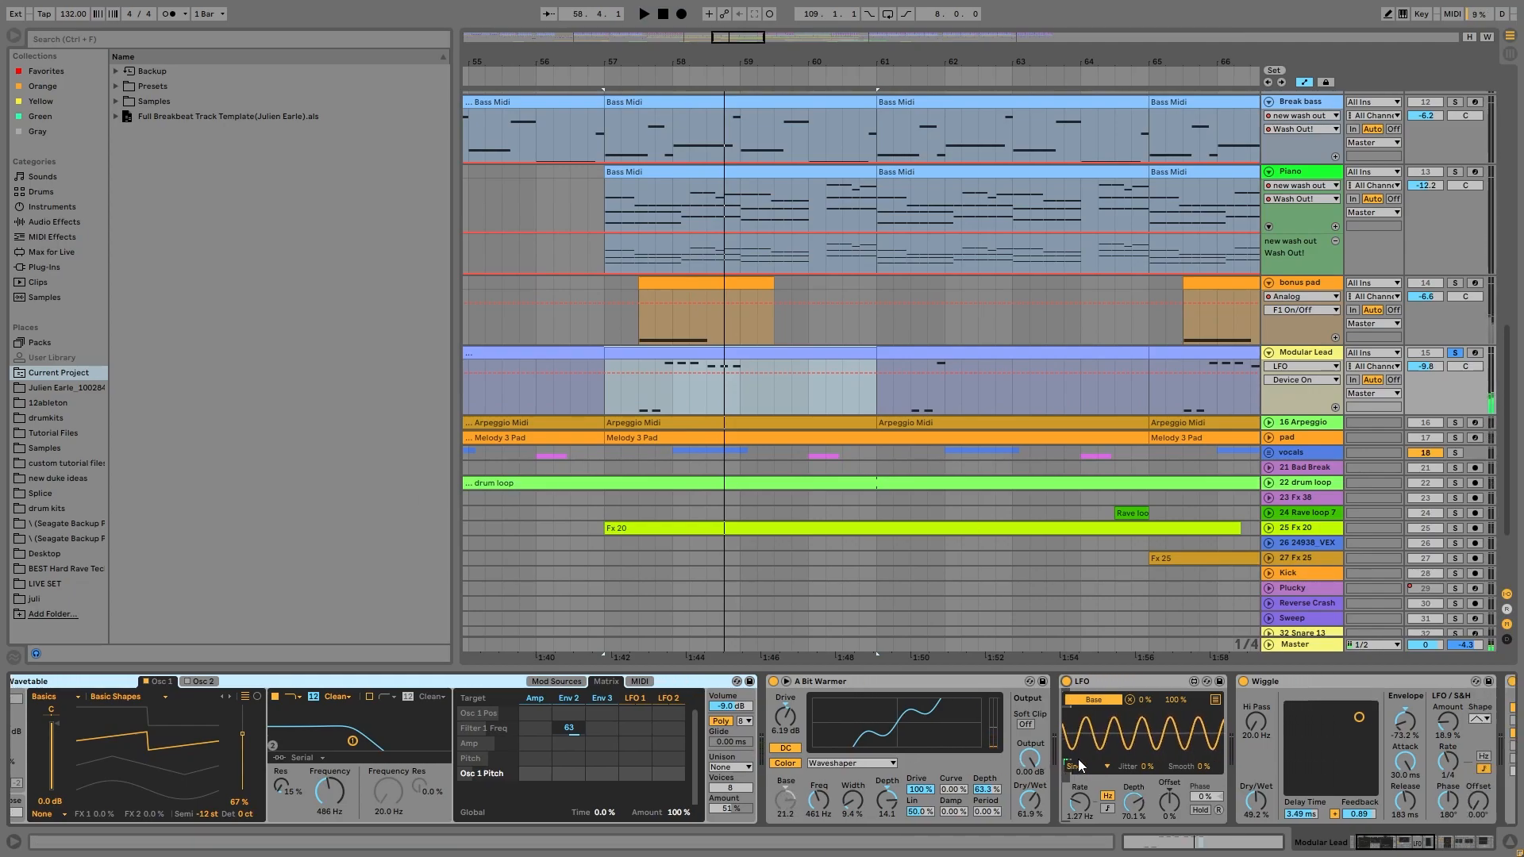
pyautogui.hscroll(5, 1136, 766)
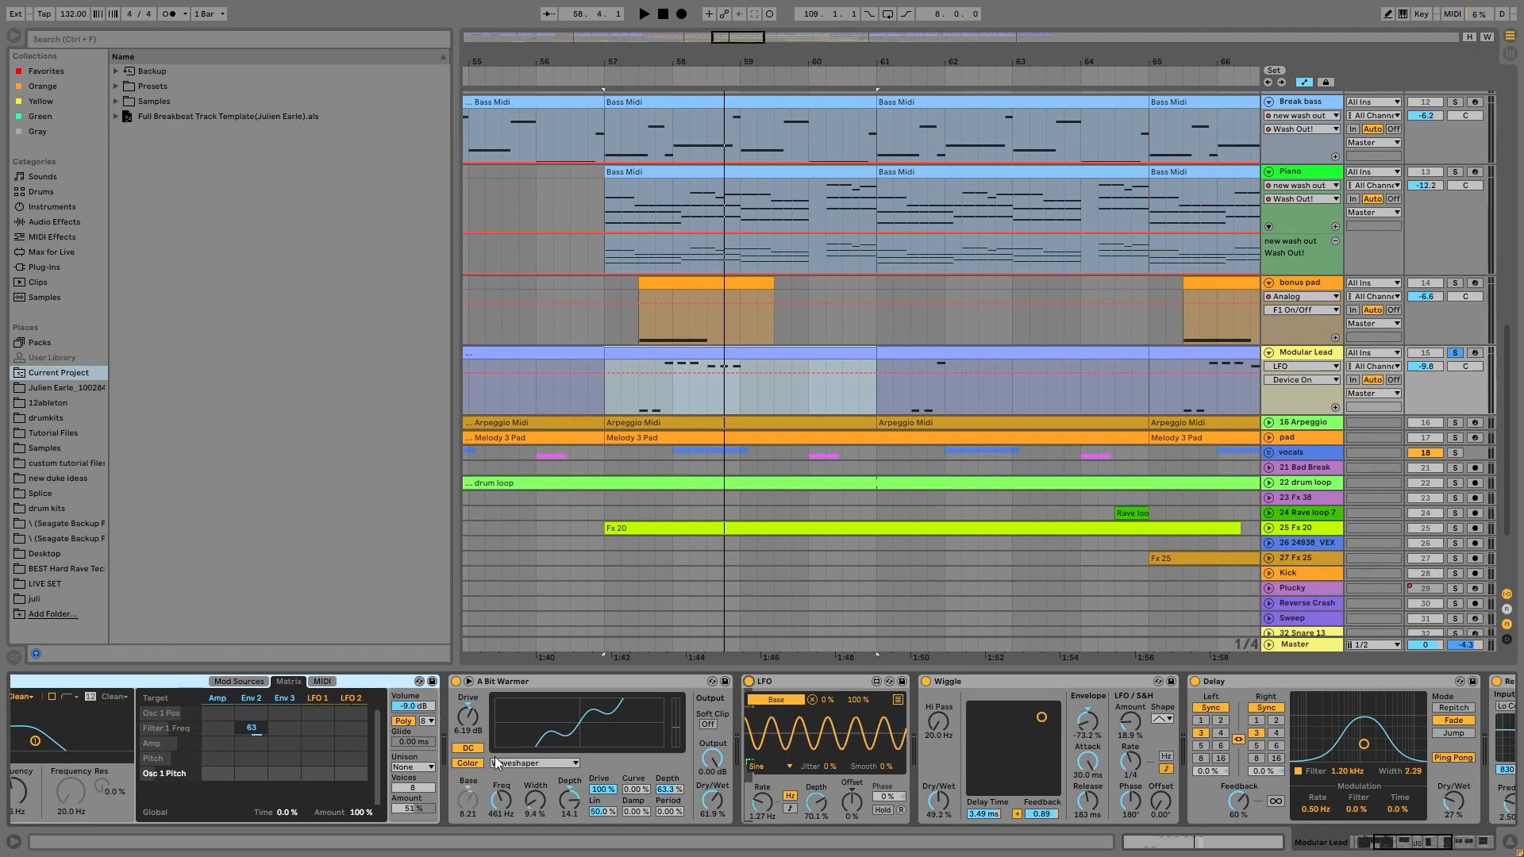
pyautogui.hscroll(3, 636, 704)
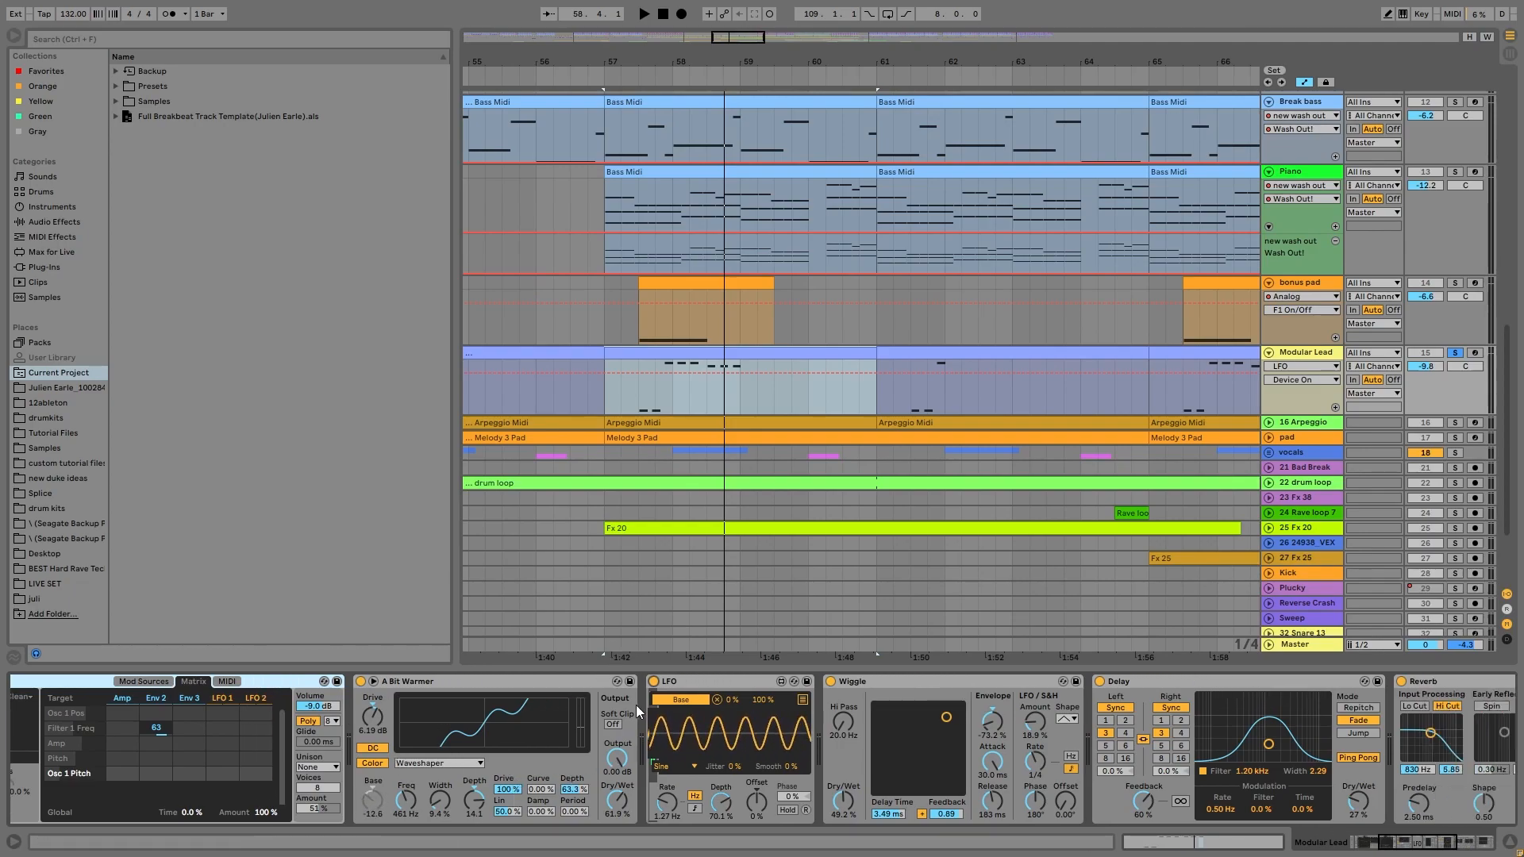
pyautogui.press('space')
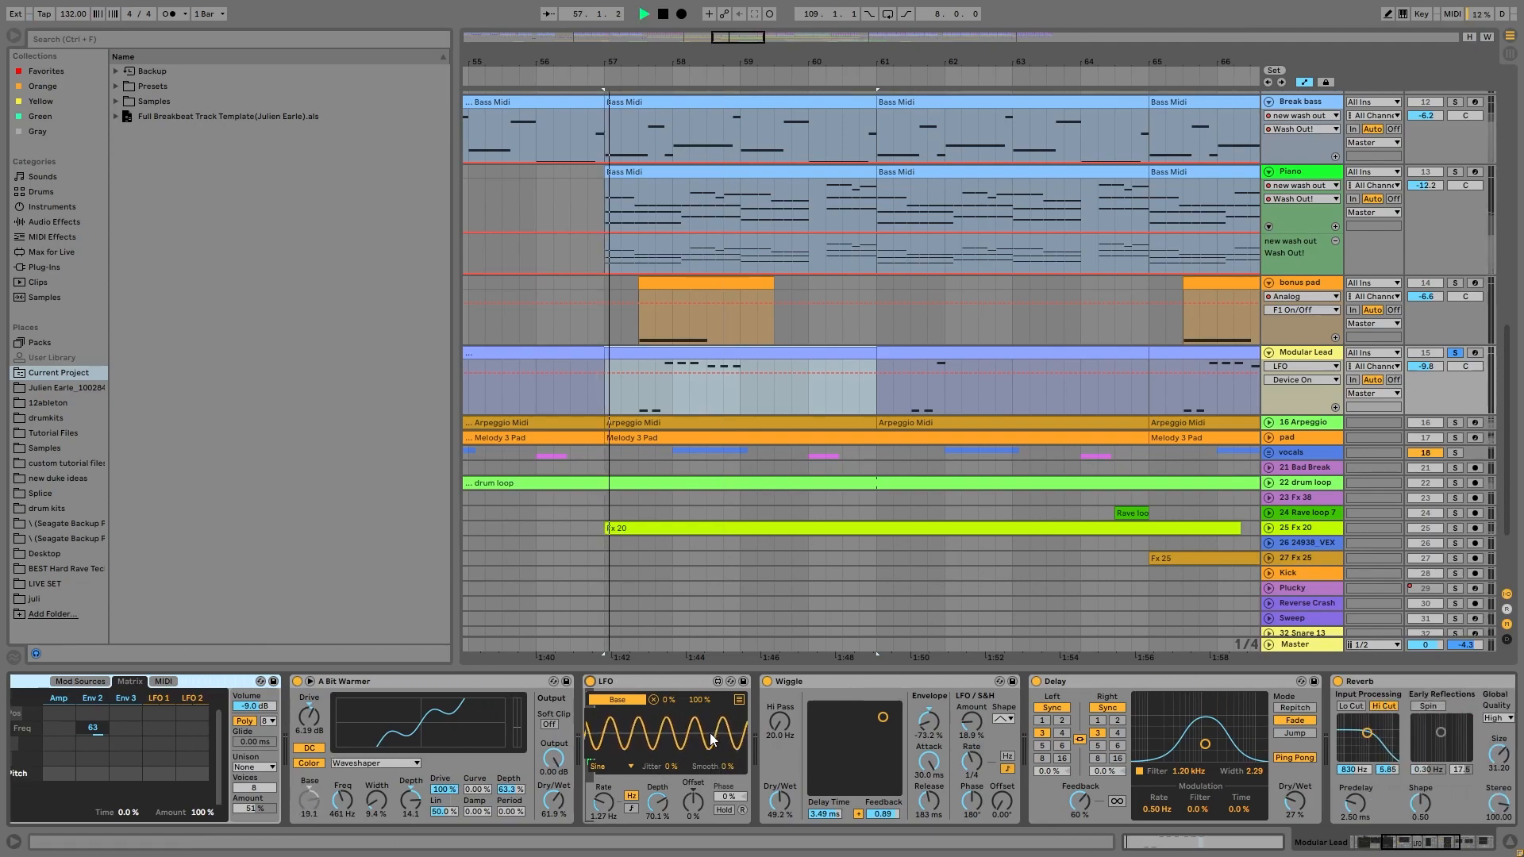
pyautogui.hscroll(3, 713, 732)
pyautogui.hscroll(2, 687, 729)
pyautogui.press('space')
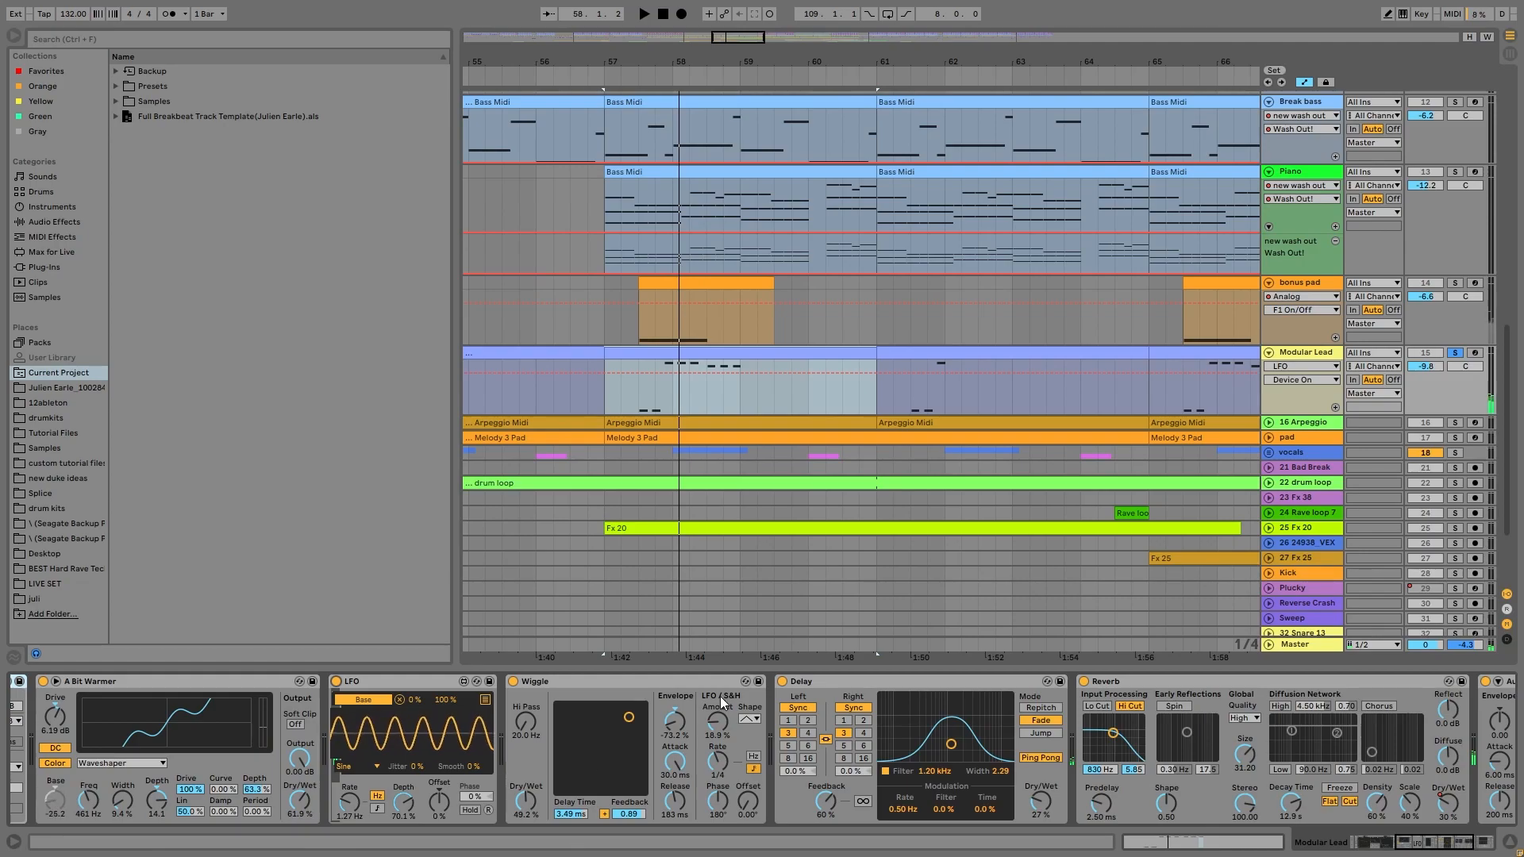
pyautogui.hscroll(2, 620, 788)
pyautogui.hscroll(3, 621, 803)
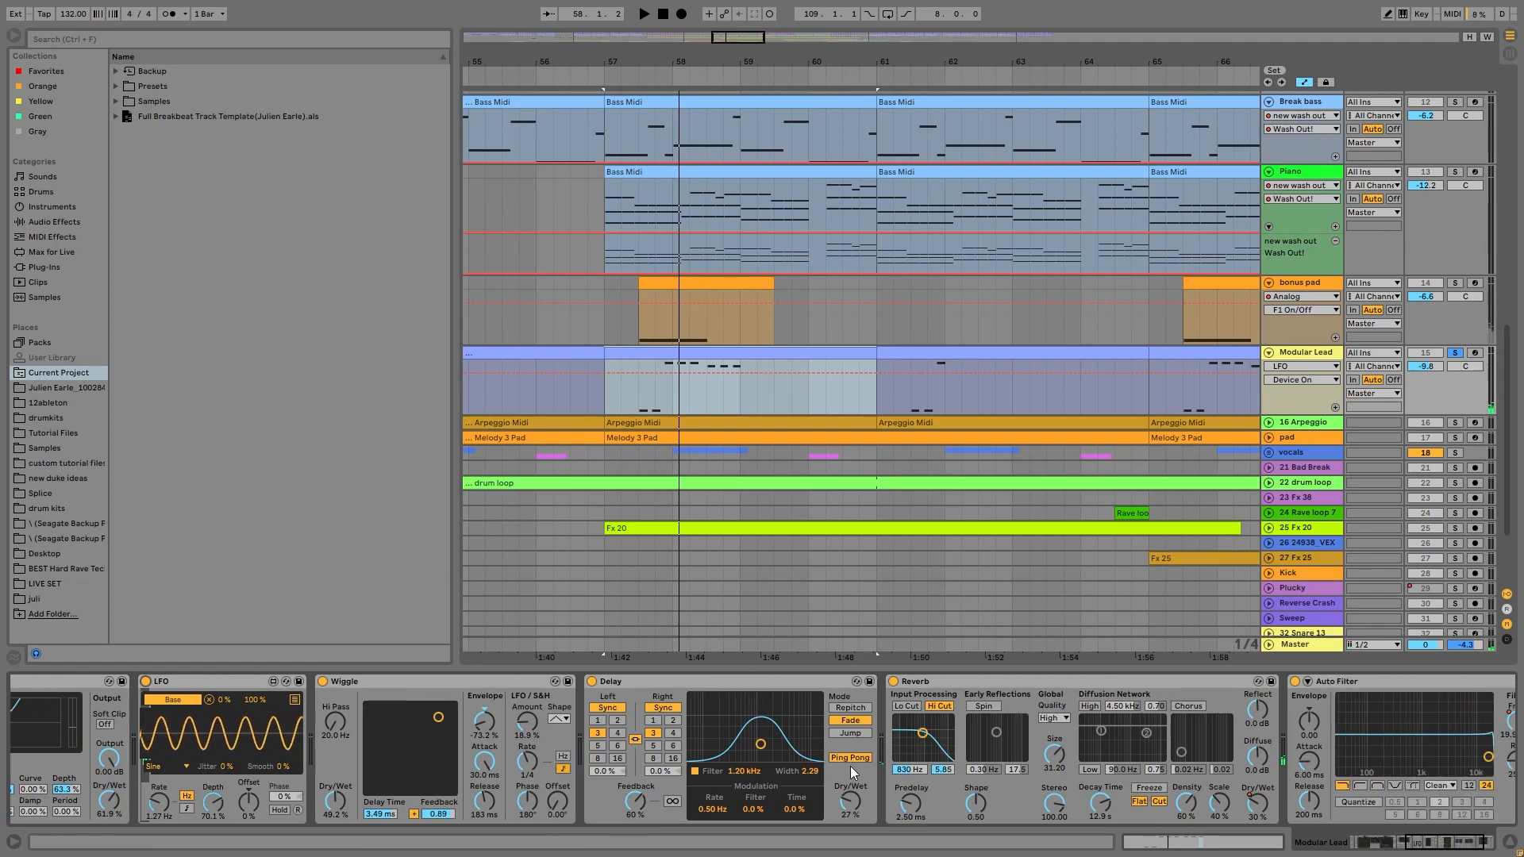
# - Show the Modular Lead's Reverb Dry/Wet automation over the whole arrangement and play it from bar 69
pyautogui.hscroll(1, 846, 763)
pyautogui.click(1257, 798)
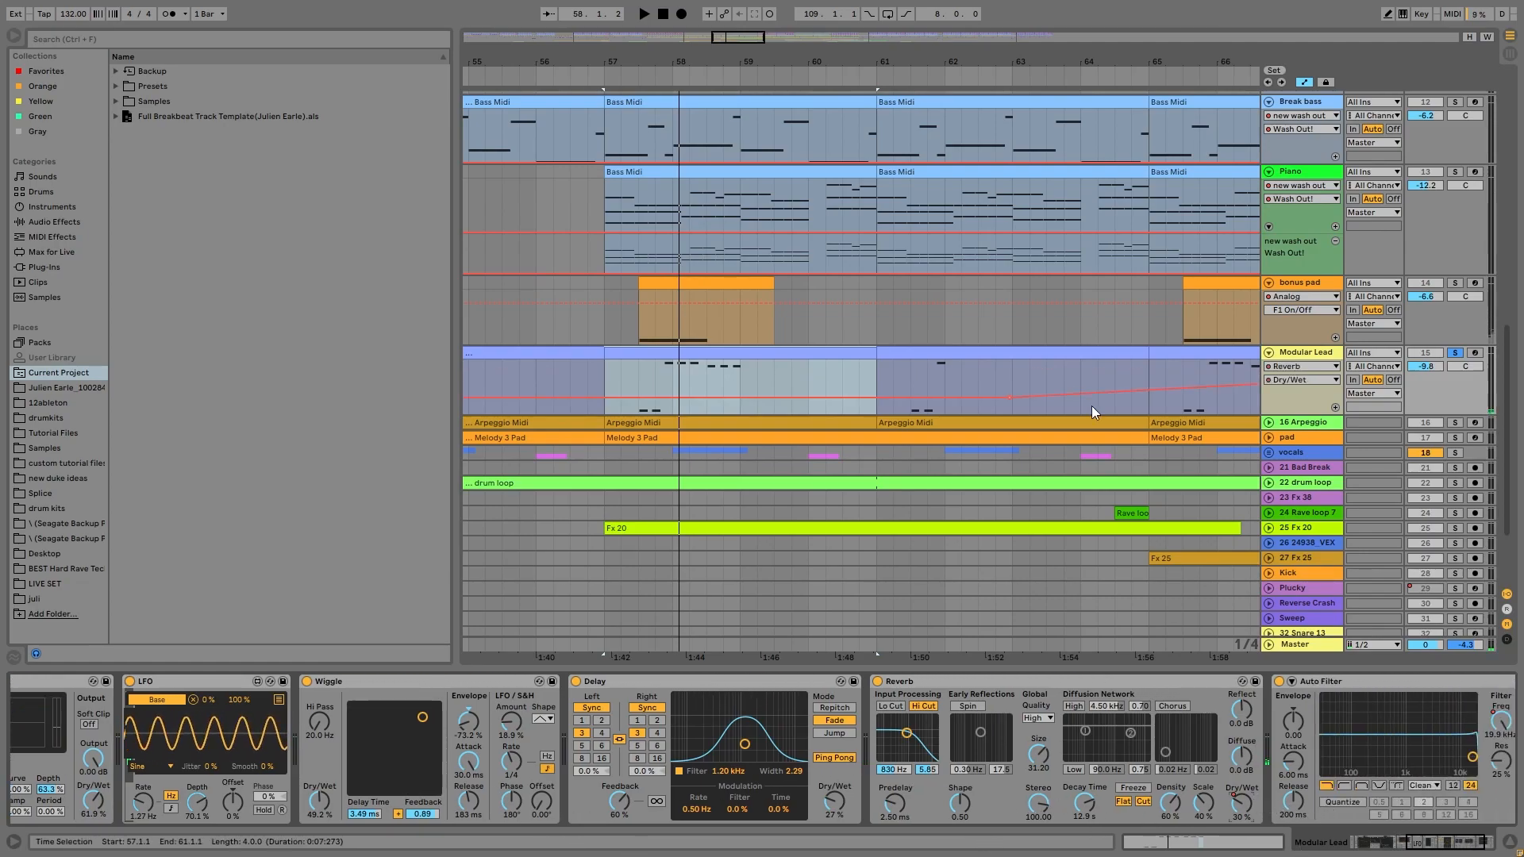
pyautogui.moveTo(935, 51); pyautogui.dragTo(935, 6)
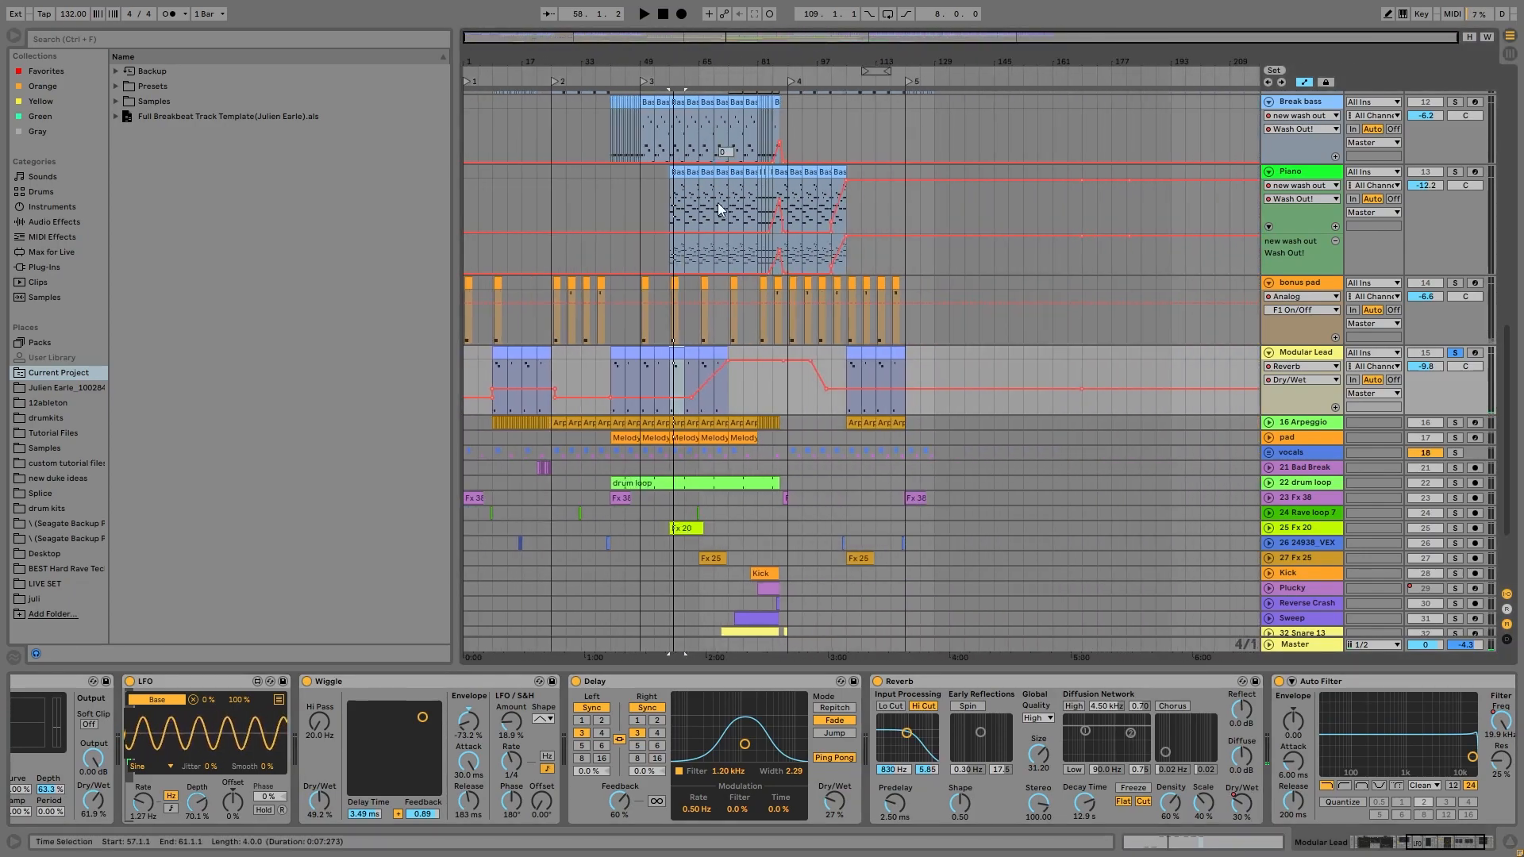
pyautogui.click(714, 403)
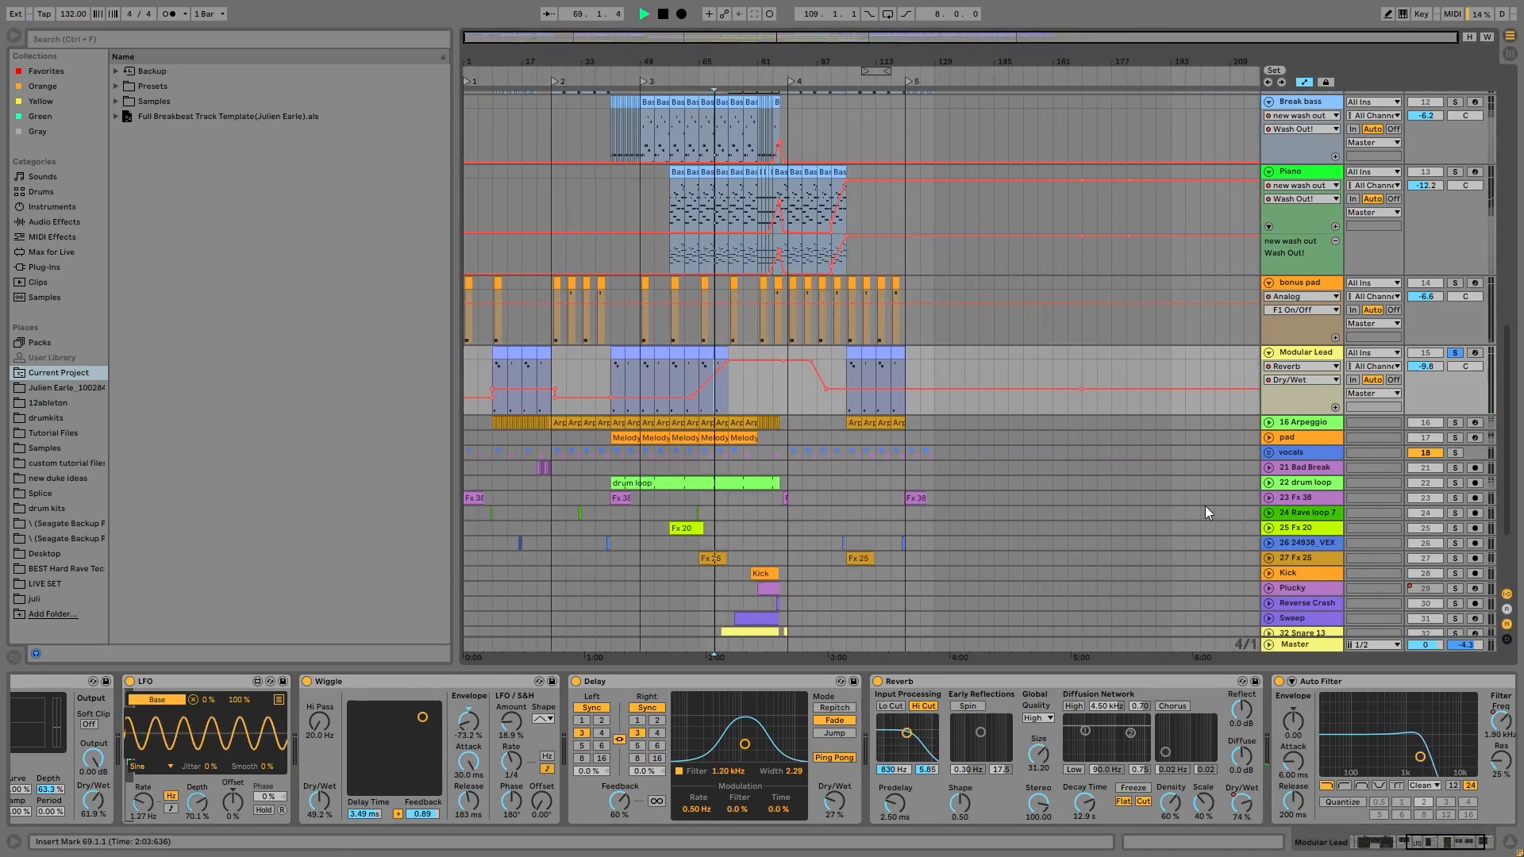
pyautogui.press('space')
pyautogui.hscroll(1, 1369, 793)
pyautogui.hscroll(2, 1358, 785)
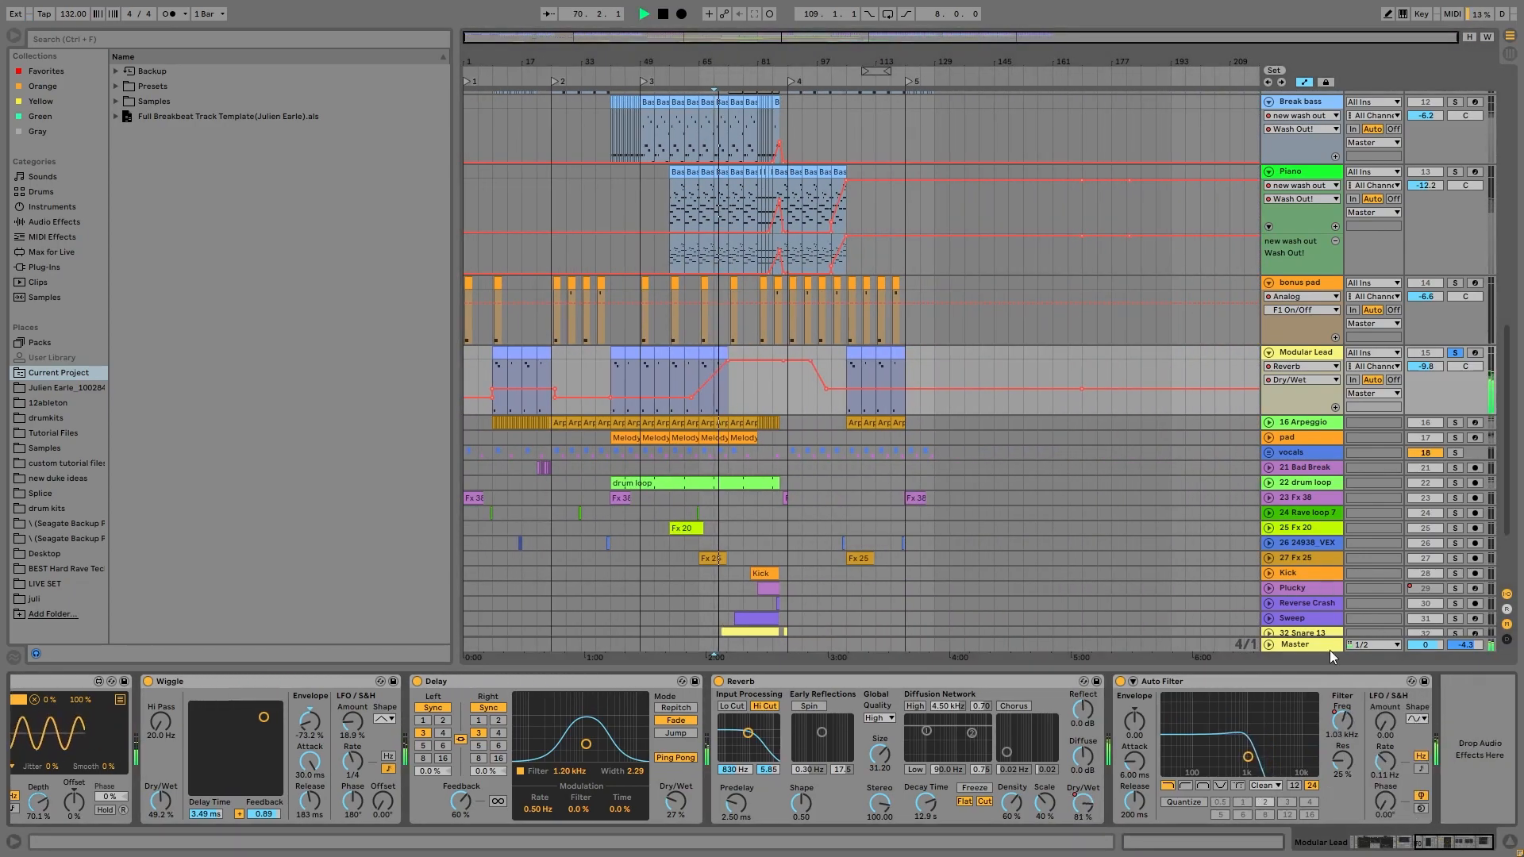
pyautogui.press('space')
pyautogui.click(1341, 722)
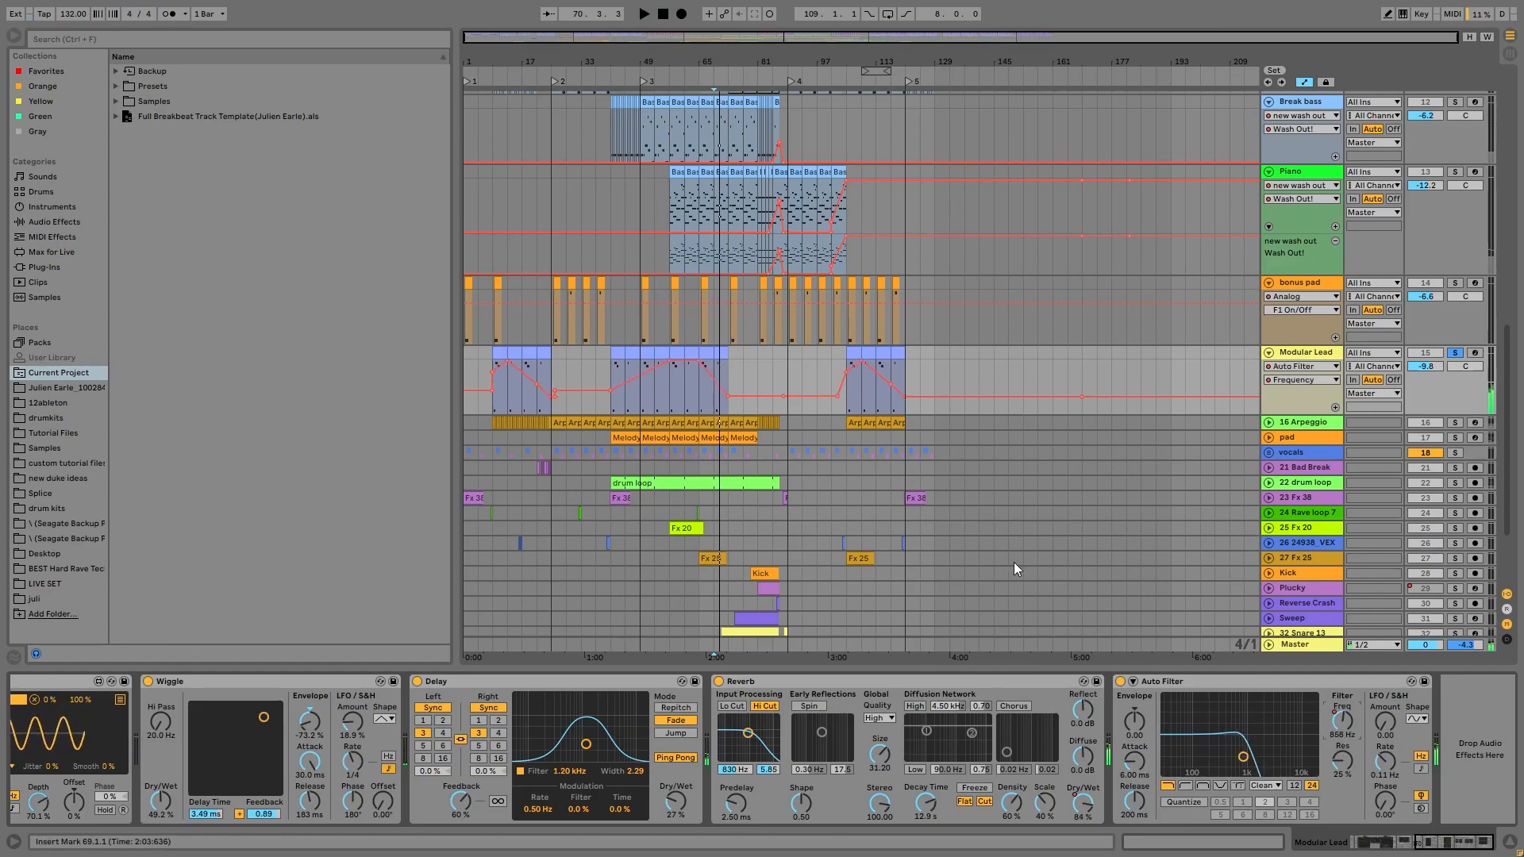
# - Solo and expand the 16 Arpeggio track and play its clips from bars 49 and 25
pyautogui.click(1455, 423)
pyautogui.click(1268, 423)
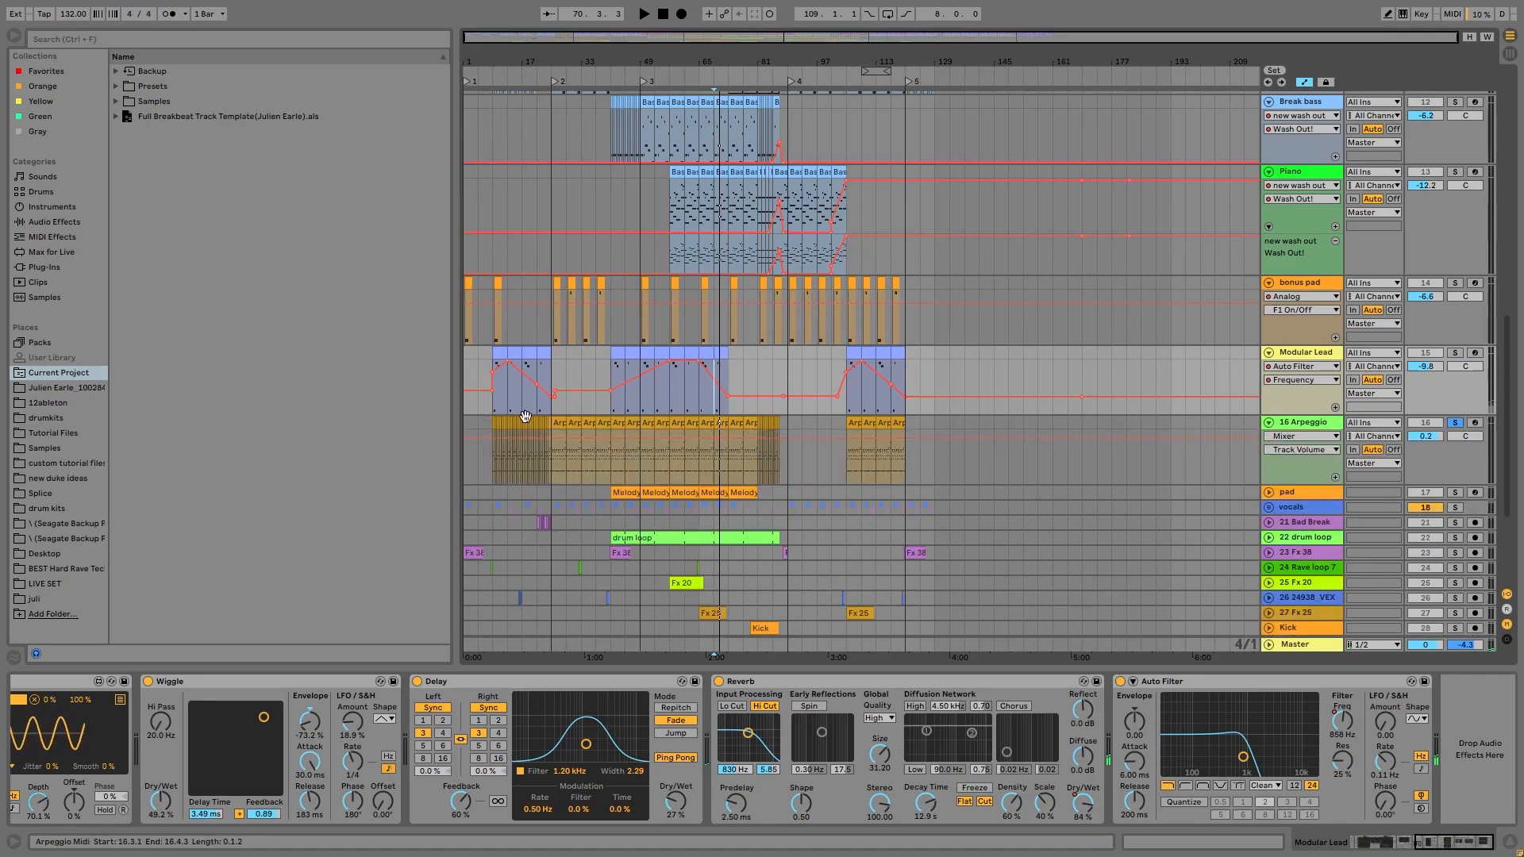
pyautogui.click(644, 425)
pyautogui.press('space')
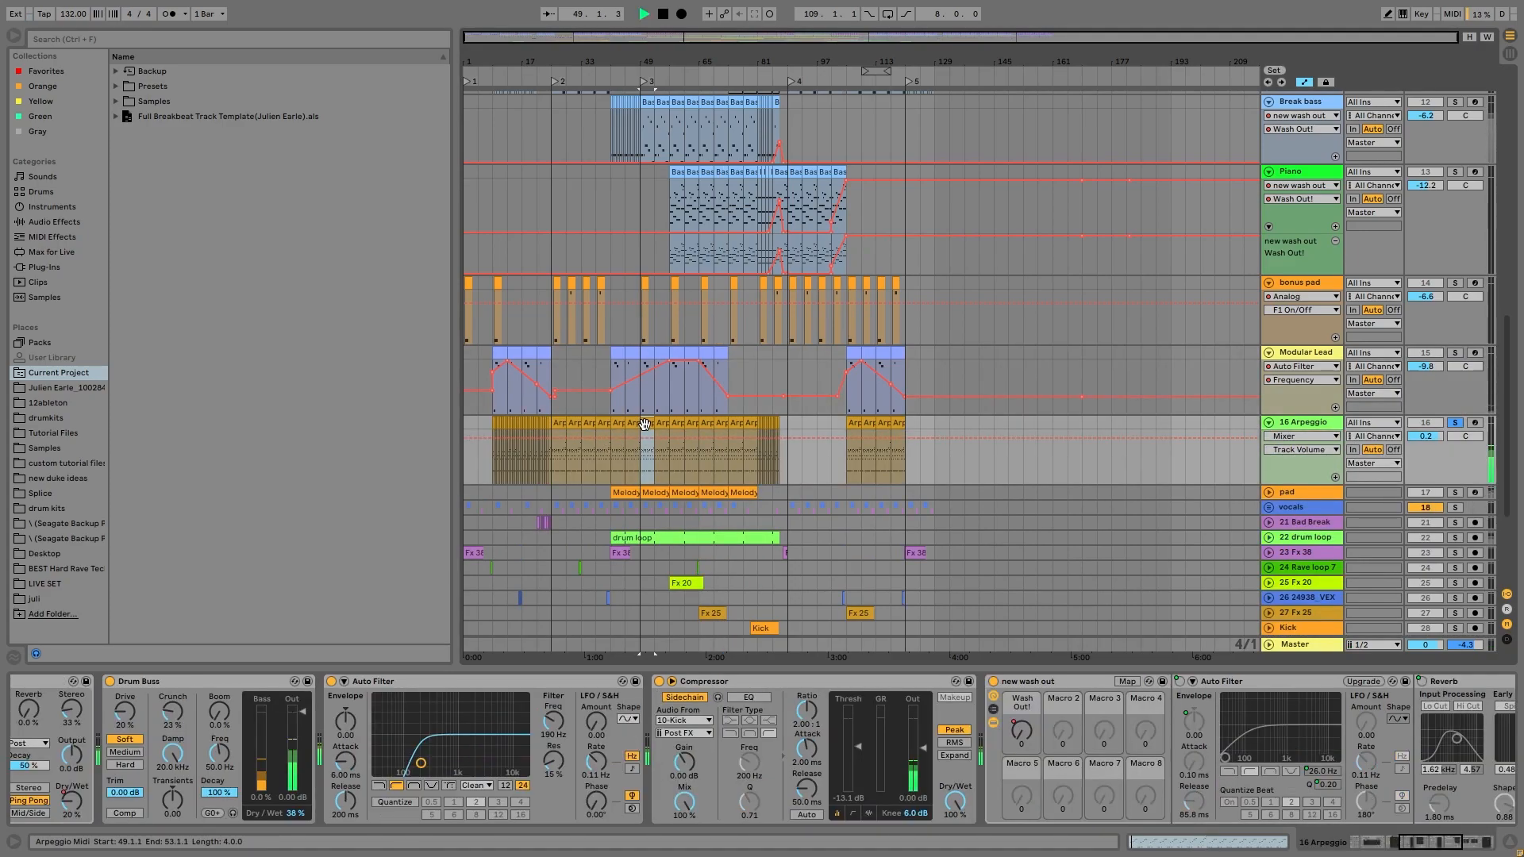
pyautogui.click(692, 449)
pyautogui.click(586, 425)
pyautogui.click(559, 437)
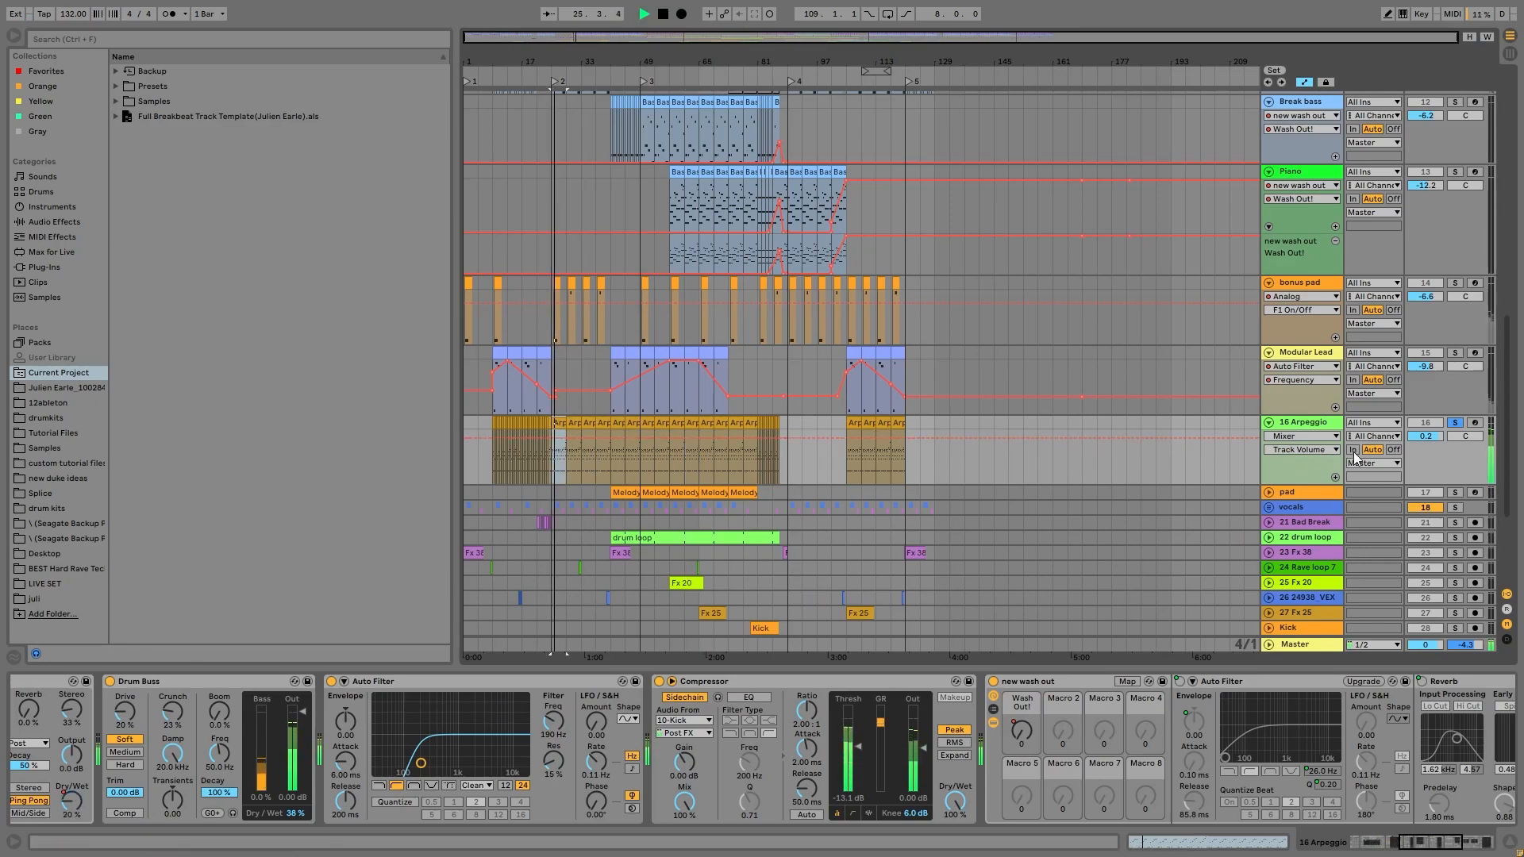
pyautogui.press('space')
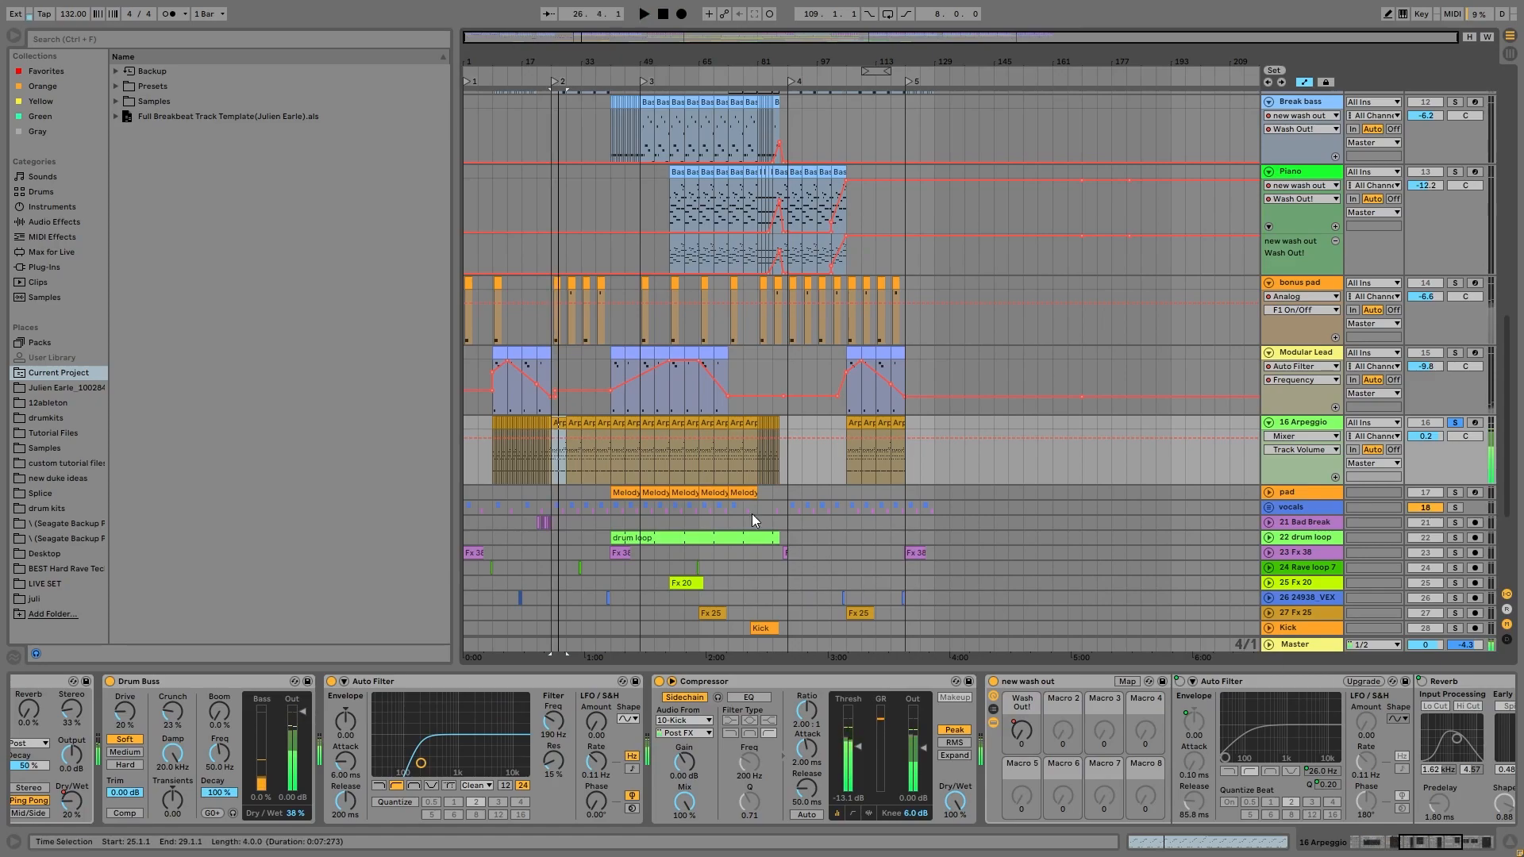
# - Open the Arpeggio clip at bar 25 and examine its first rising notes, selecting the A1 note and the B1–C2 pair
pyautogui.doubleClick(559, 423)
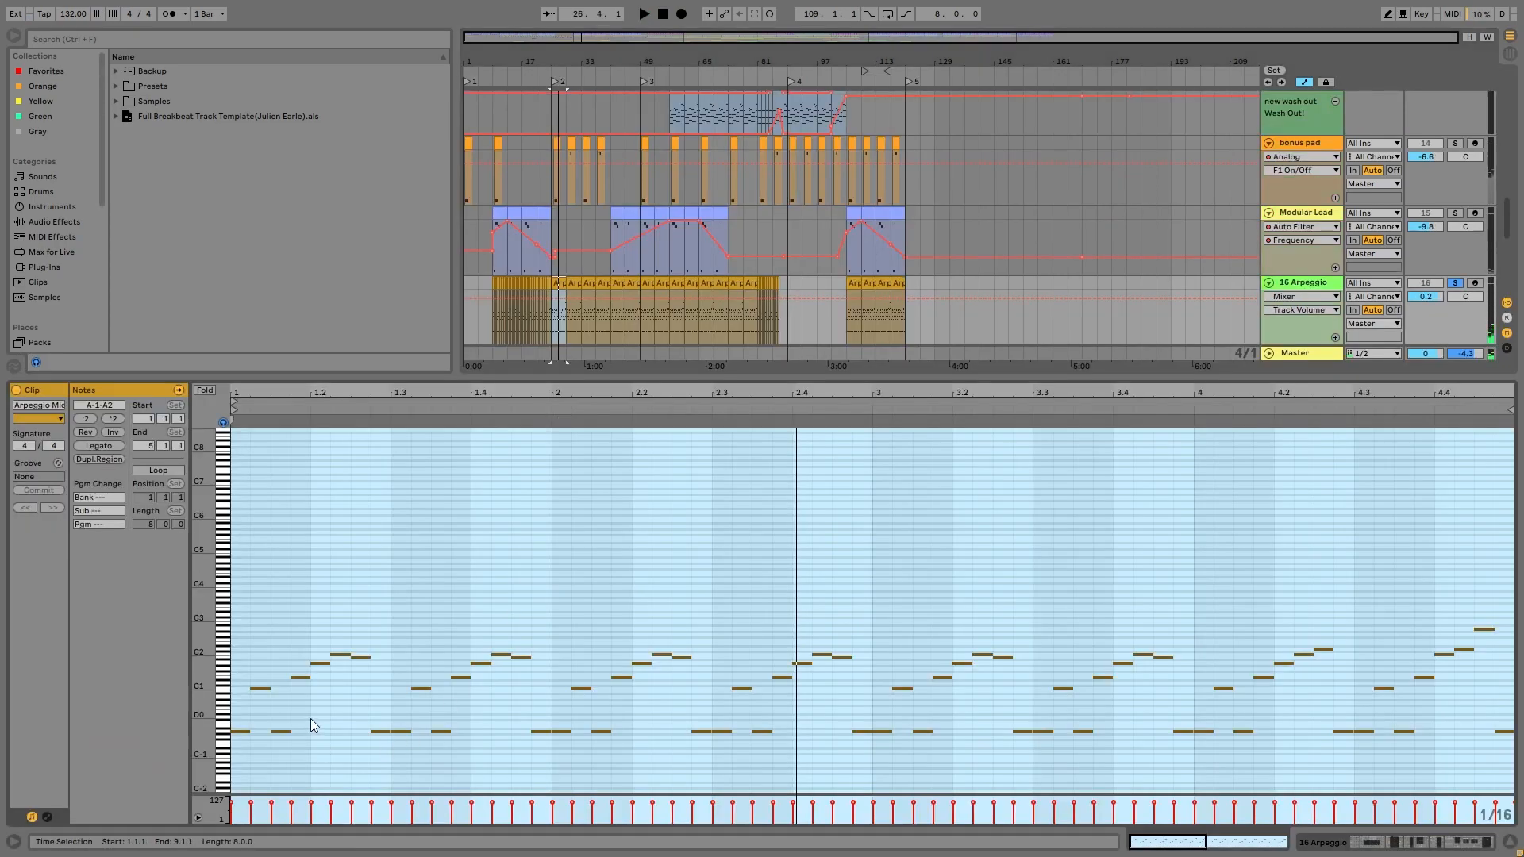
pyautogui.moveTo(203, 688); pyautogui.dragTo(321, 630)
pyautogui.click(265, 787)
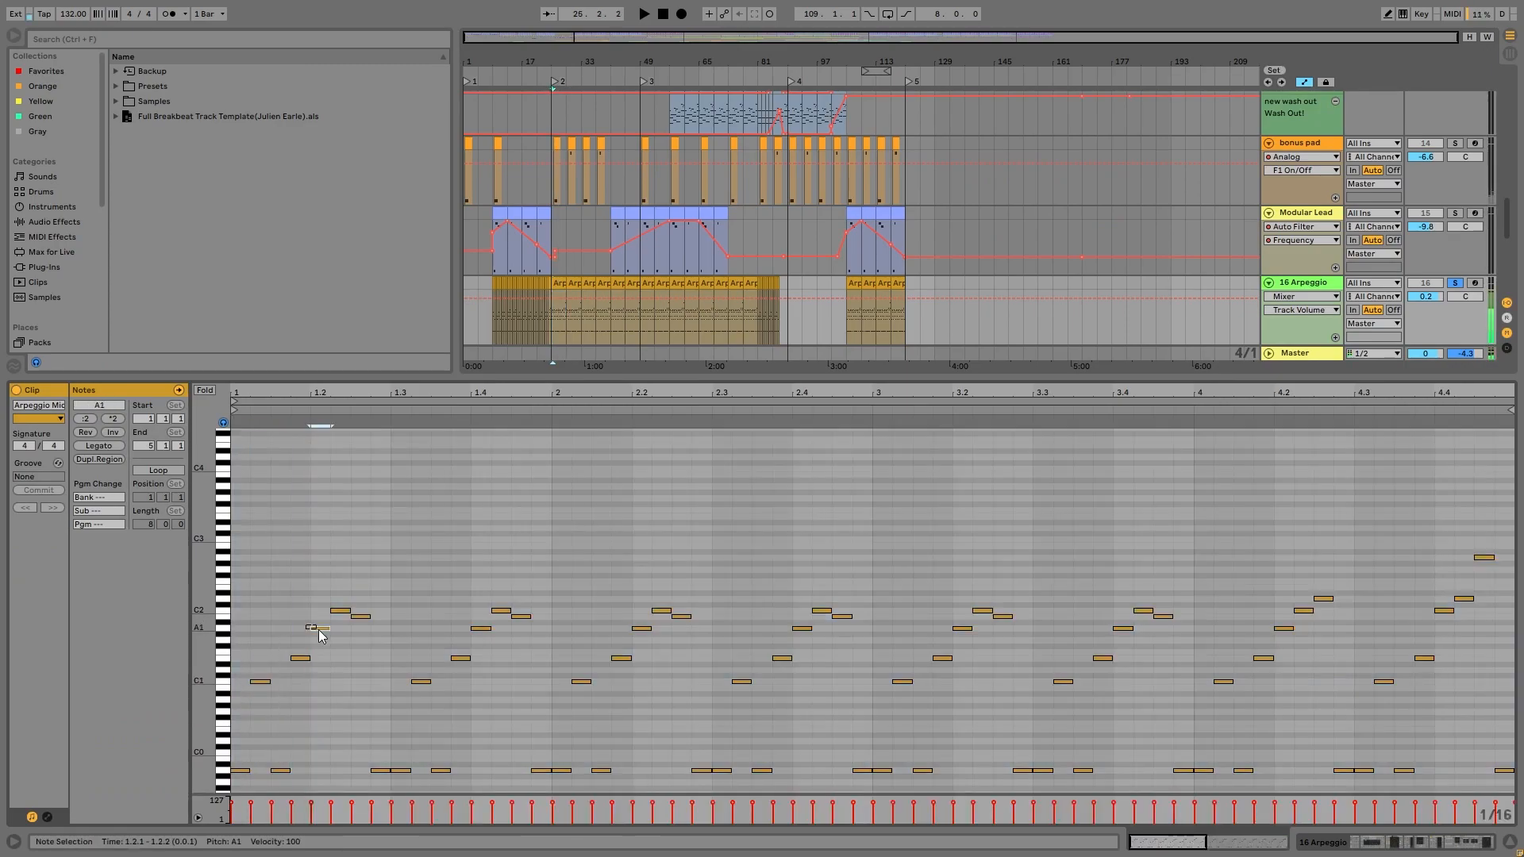
pyautogui.click(333, 588)
pyautogui.moveTo(334, 588); pyautogui.dragTo(362, 620)
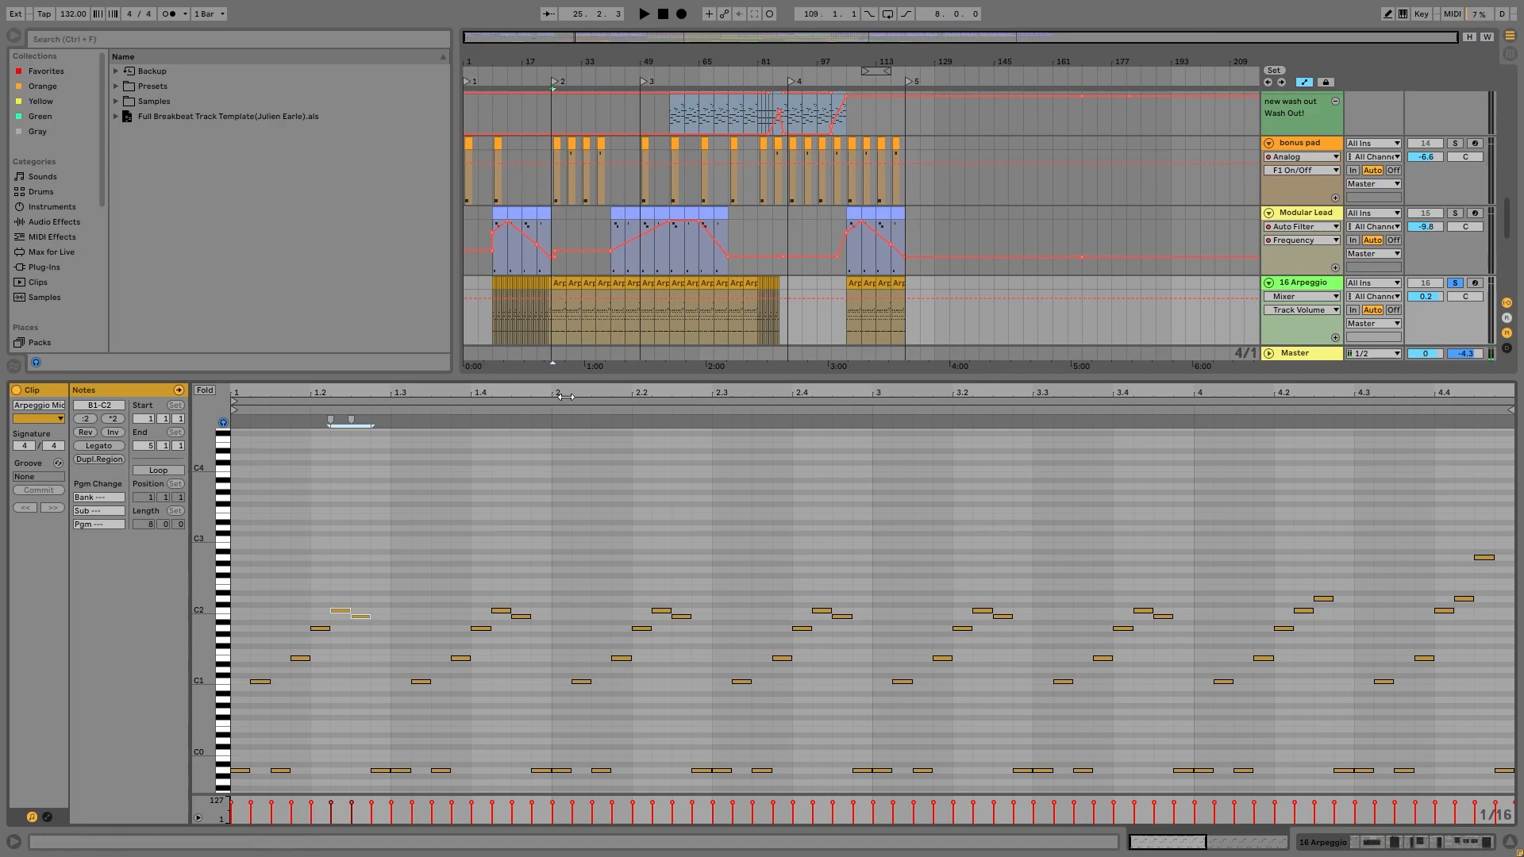
pyautogui.press('space')
pyautogui.doubleClick(1311, 282)
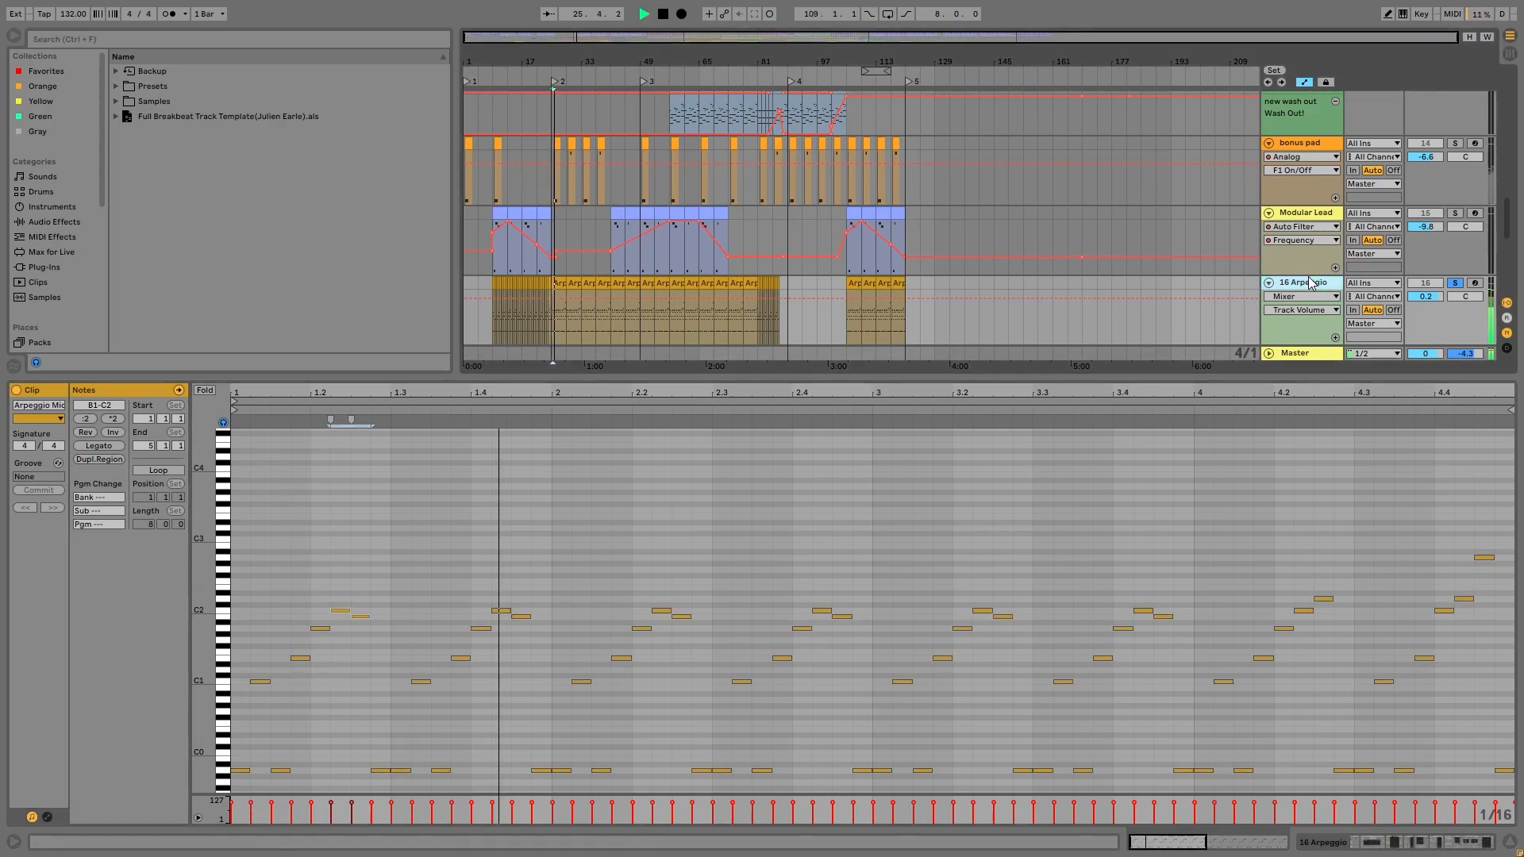
pyautogui.press('space')
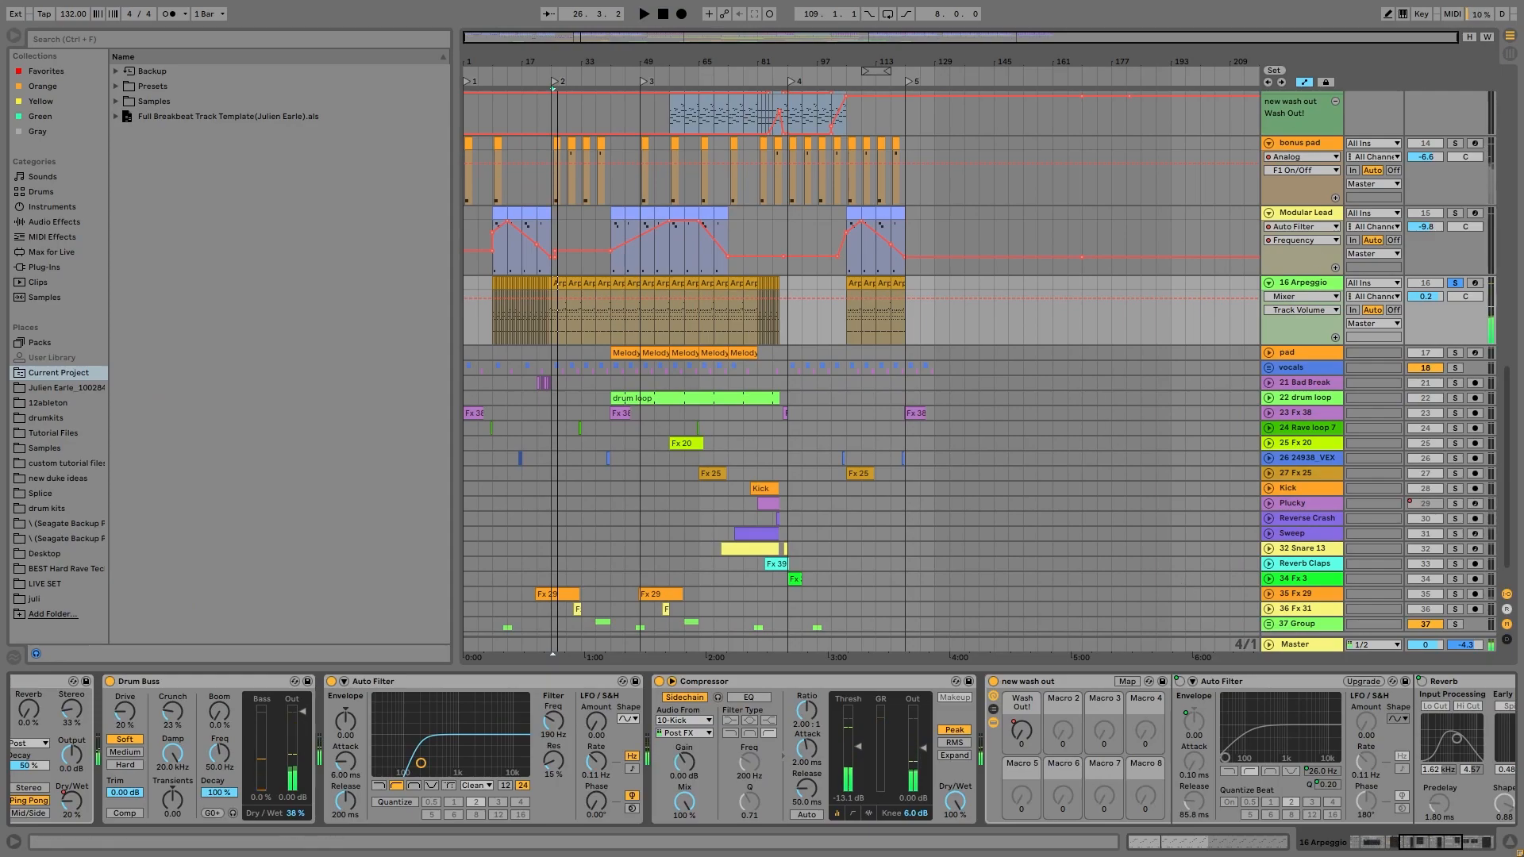
pyautogui.moveTo(1457, 846); pyautogui.dragTo(1039, 843)
# - Solo the 11 Bass together with the 16 Arpeggio and play both from bar 25
pyautogui.scroll(7, 1458, 201)
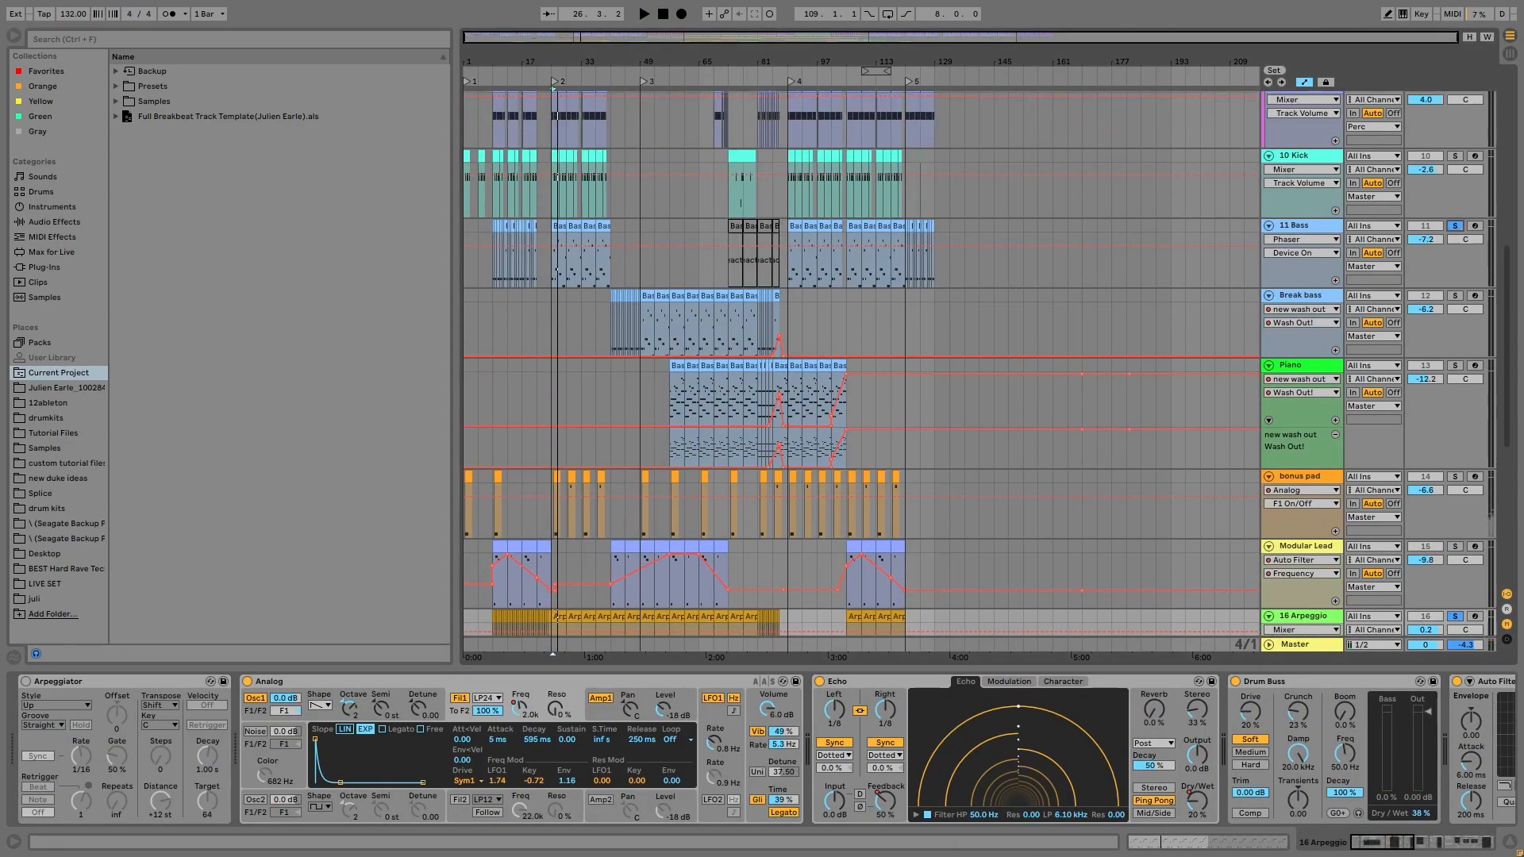
pyautogui.press('space')
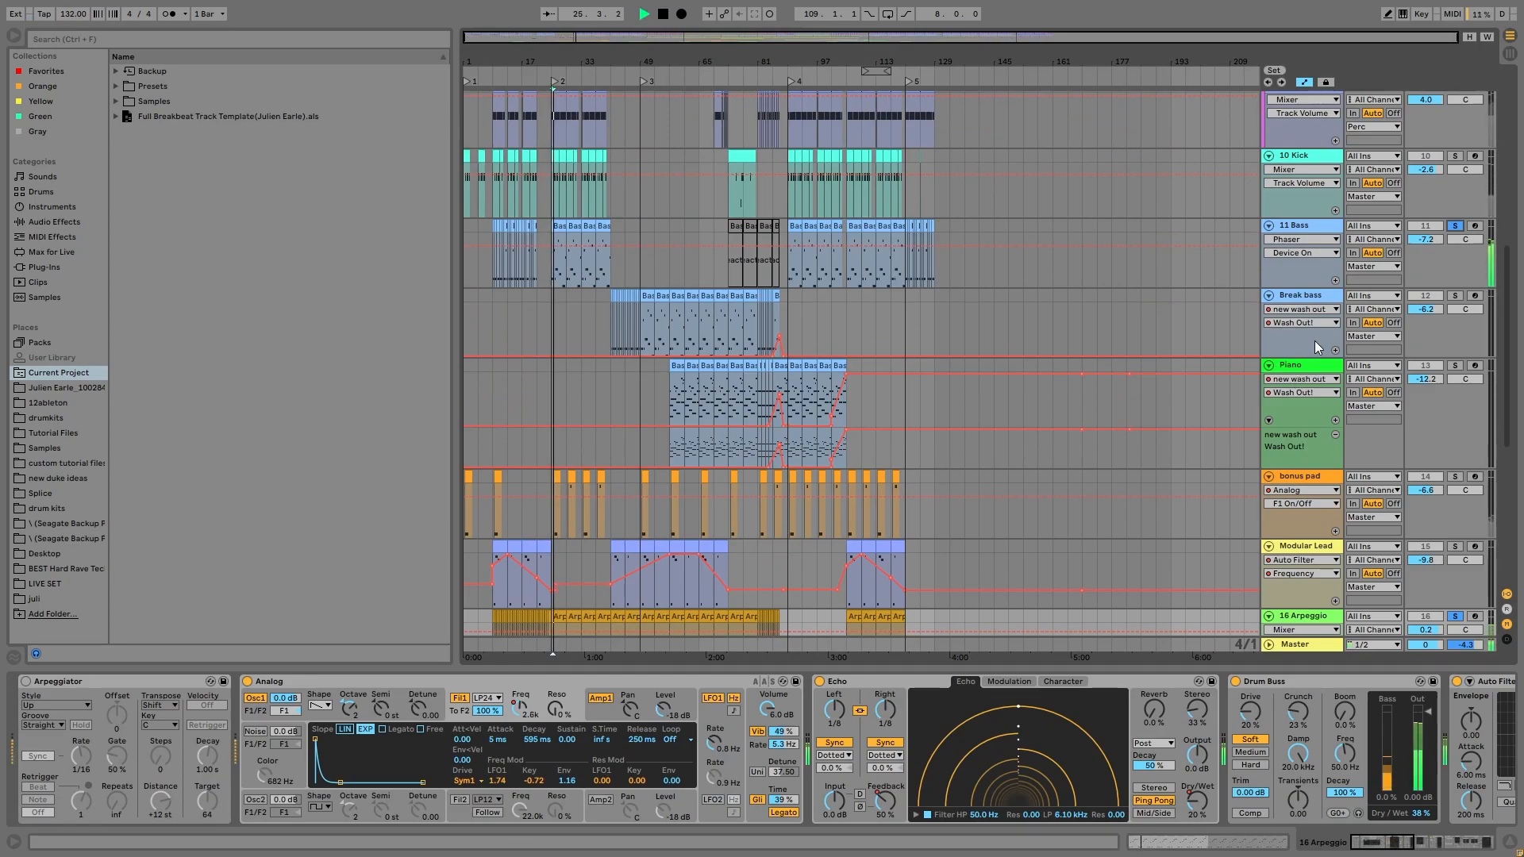
pyautogui.scroll(-4, 1315, 333)
pyautogui.press('space')
pyautogui.press('Up')
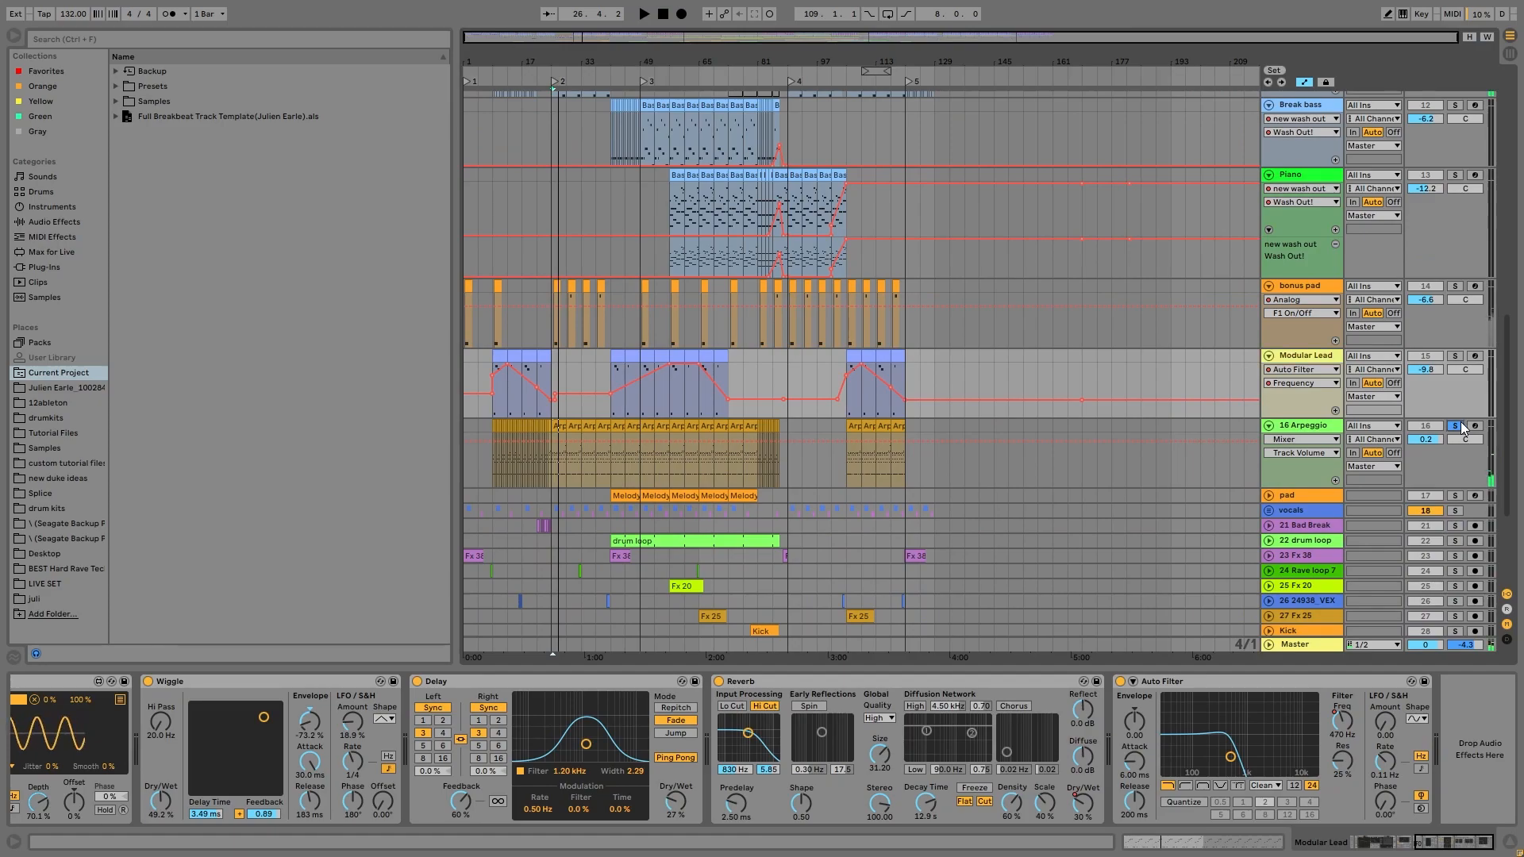
# - Show the 16 Arpeggio's Analog F1 Freq automation and play the track from bar 53
pyautogui.click(1338, 429)
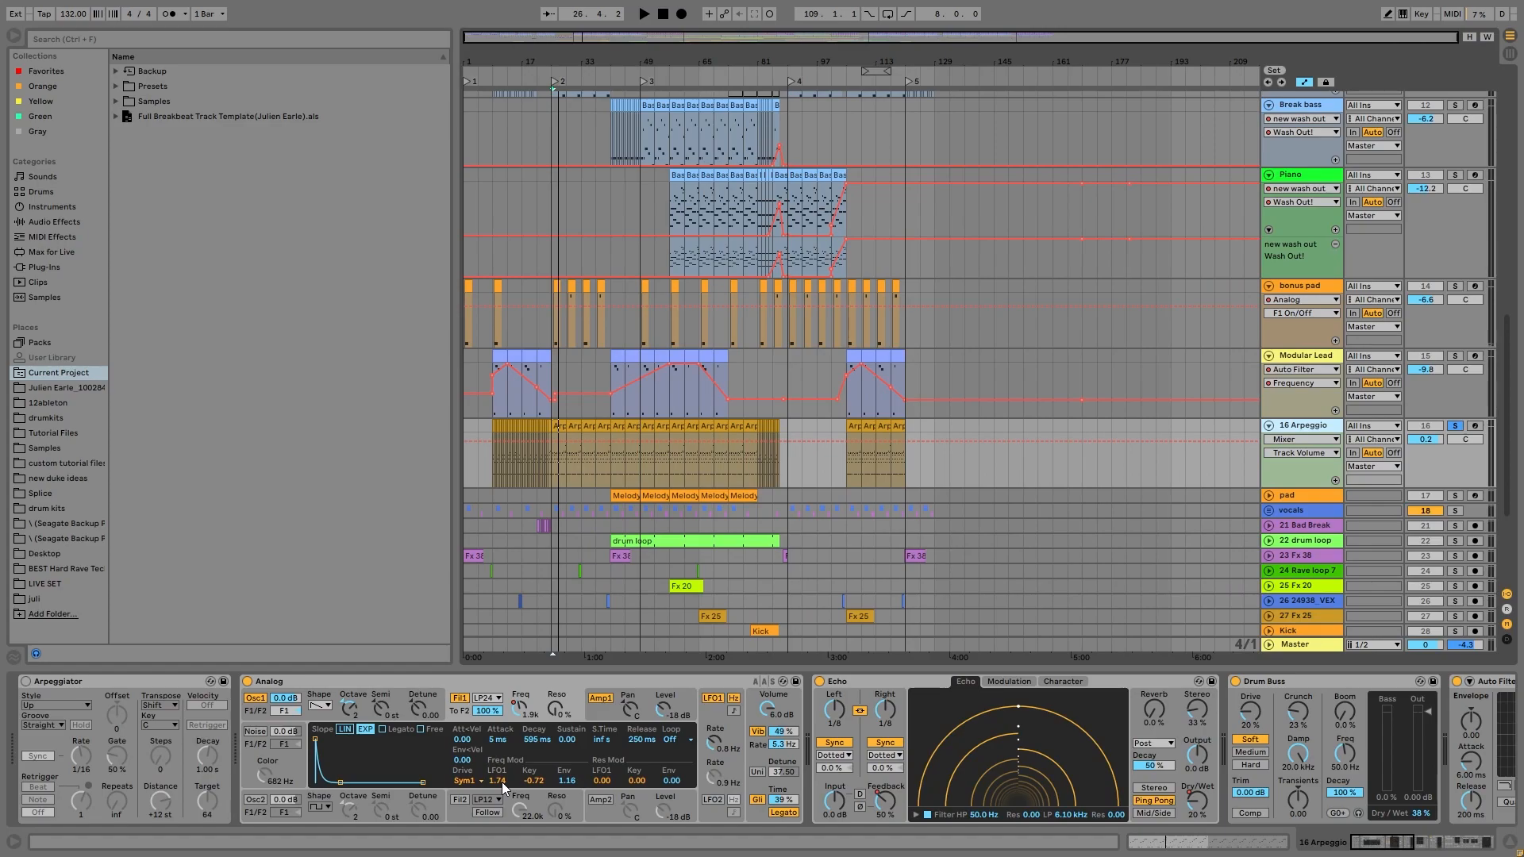
pyautogui.click(516, 712)
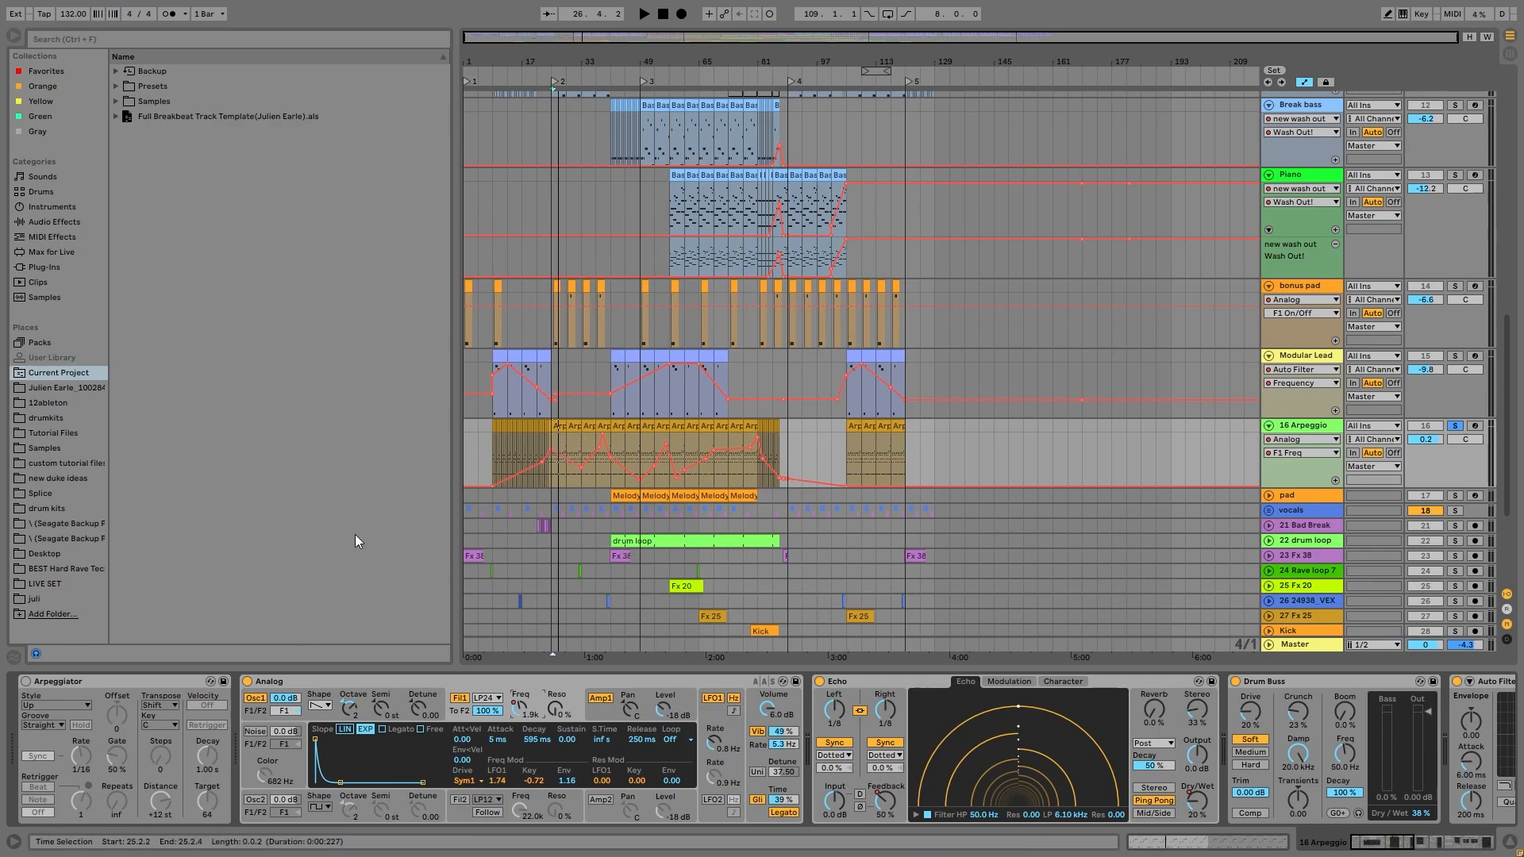
pyautogui.press('space')
pyautogui.press('space')
pyautogui.click(662, 449)
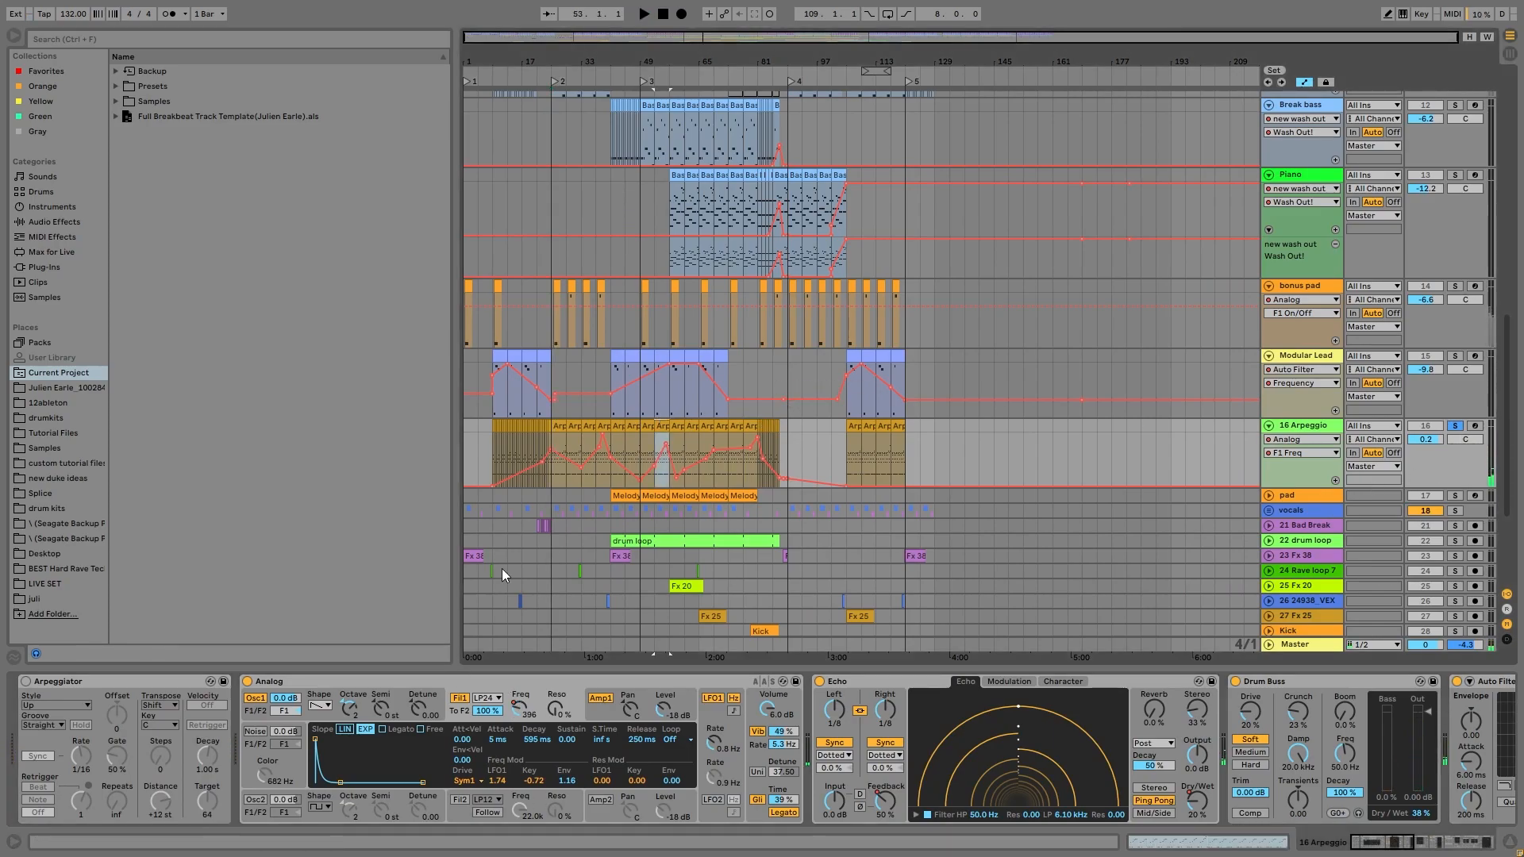
pyautogui.press('space')
pyautogui.press('space')
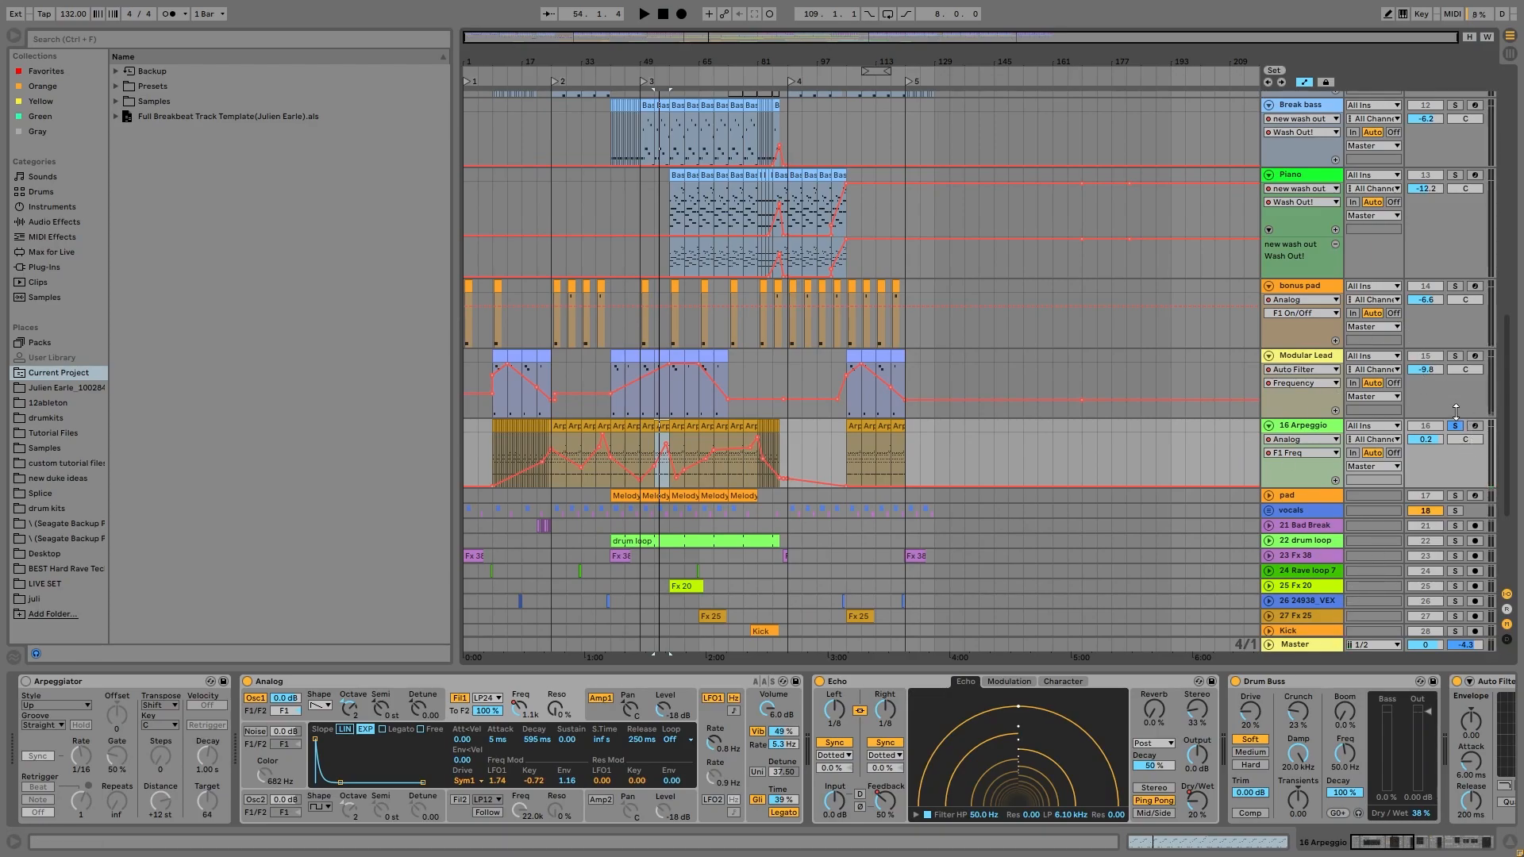
# - Play from bar 53 with the 16 Arpeggio in the full mix and soloed to compare both
pyautogui.press('space')
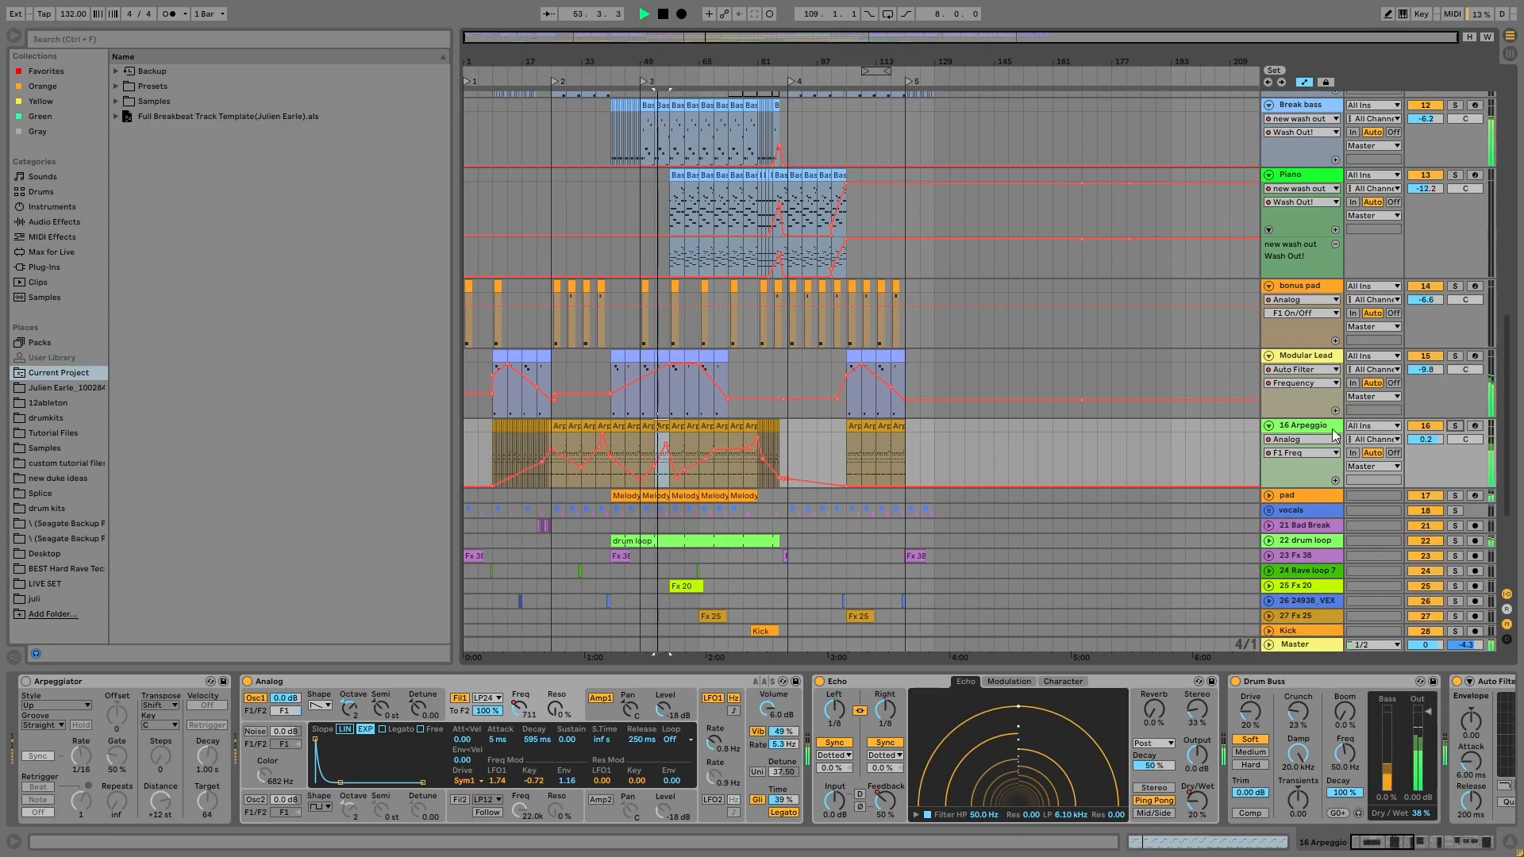
pyautogui.click(1455, 425)
pyautogui.press('space')
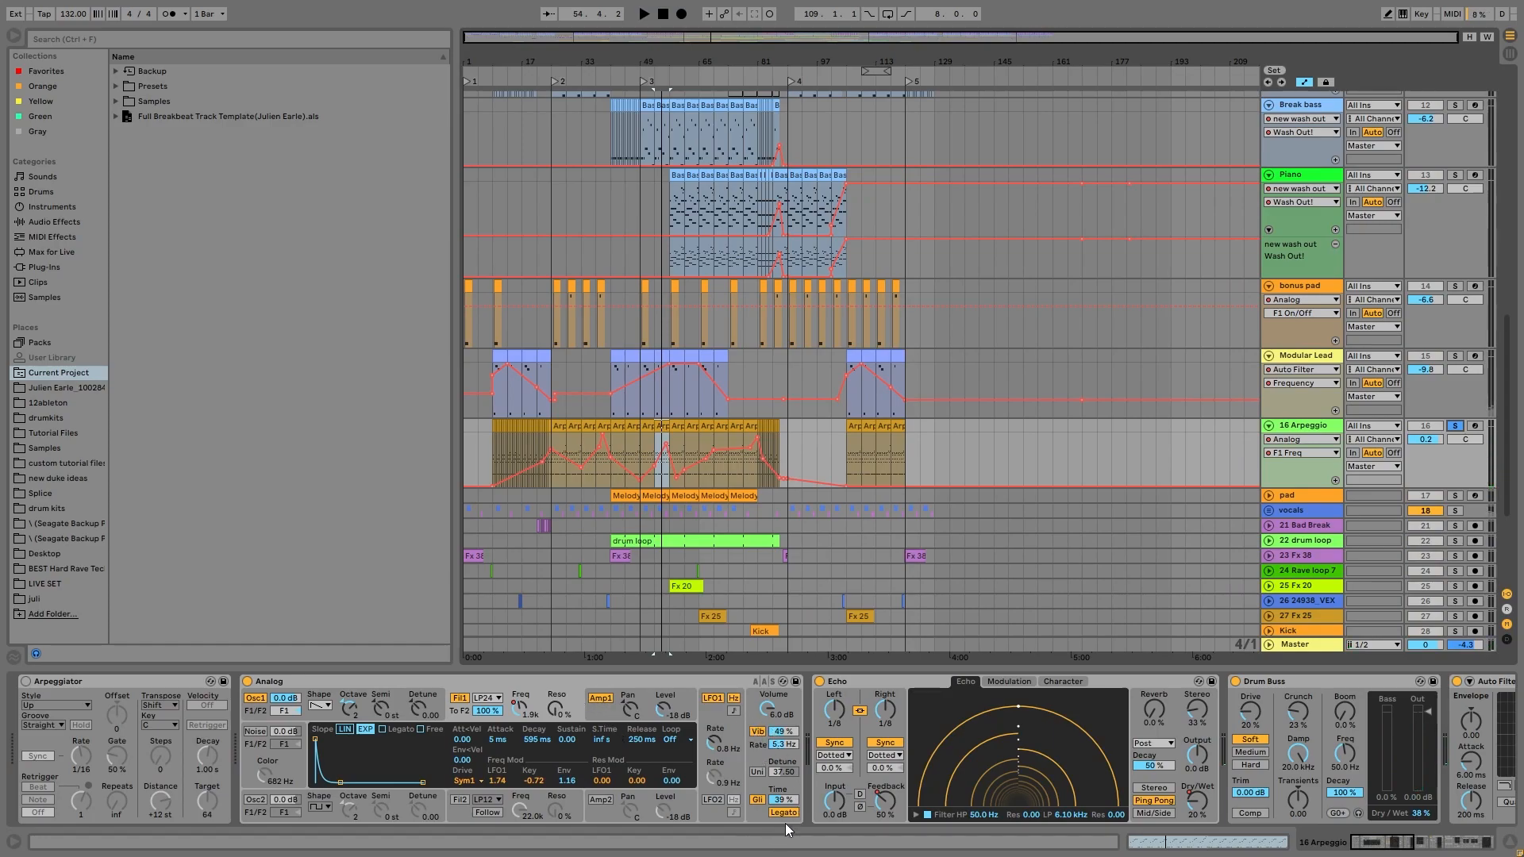
# - Show the 16 Arpeggio's Echo Dry Wet and Feedback automation and play from bar 21, soloed and in the full mix
pyautogui.hscroll(3, 831, 762)
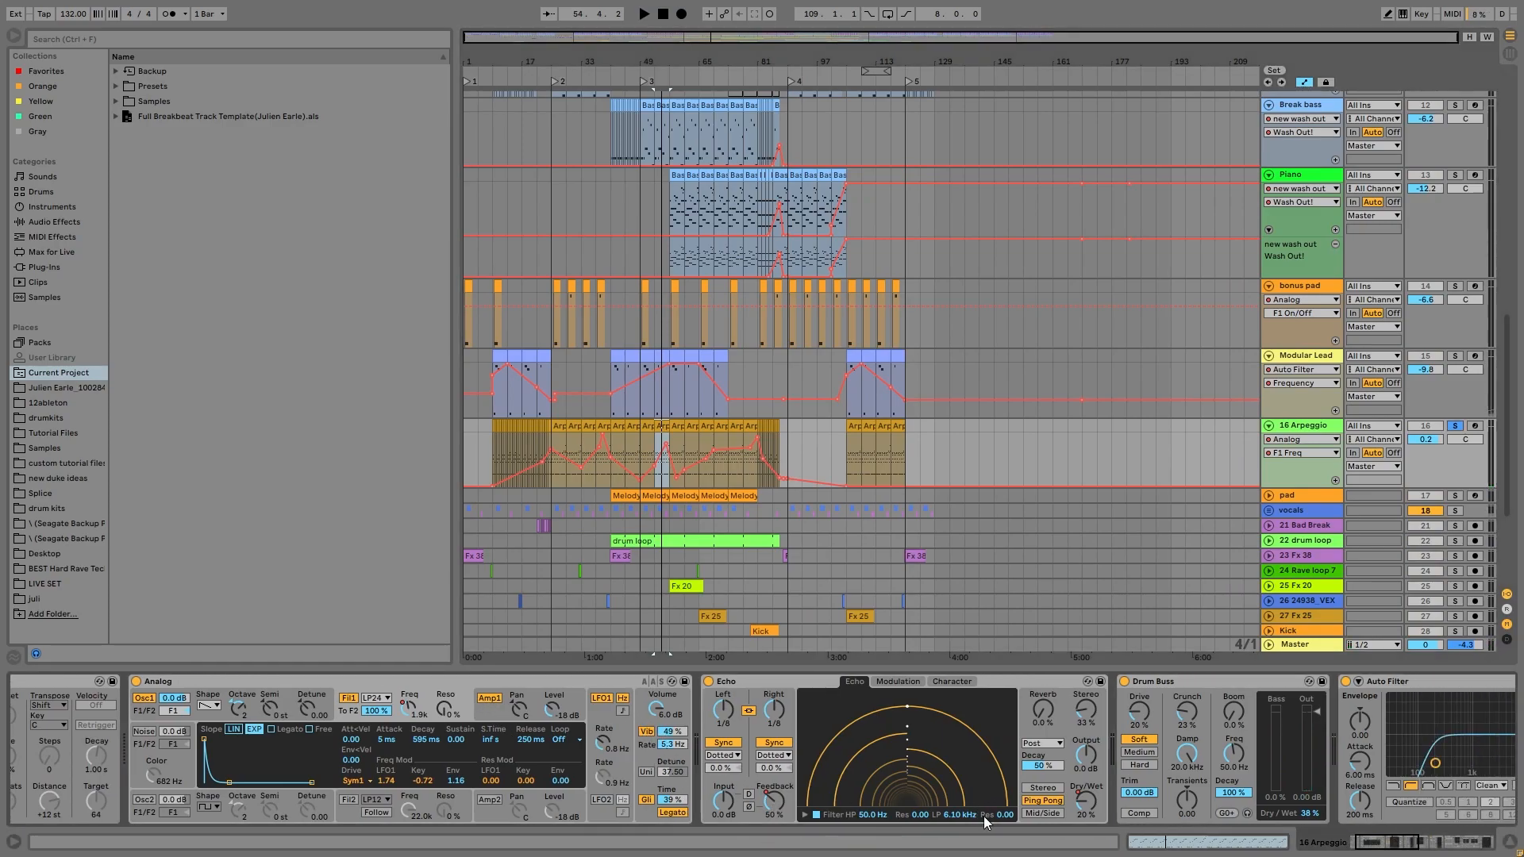
pyautogui.click(910, 782)
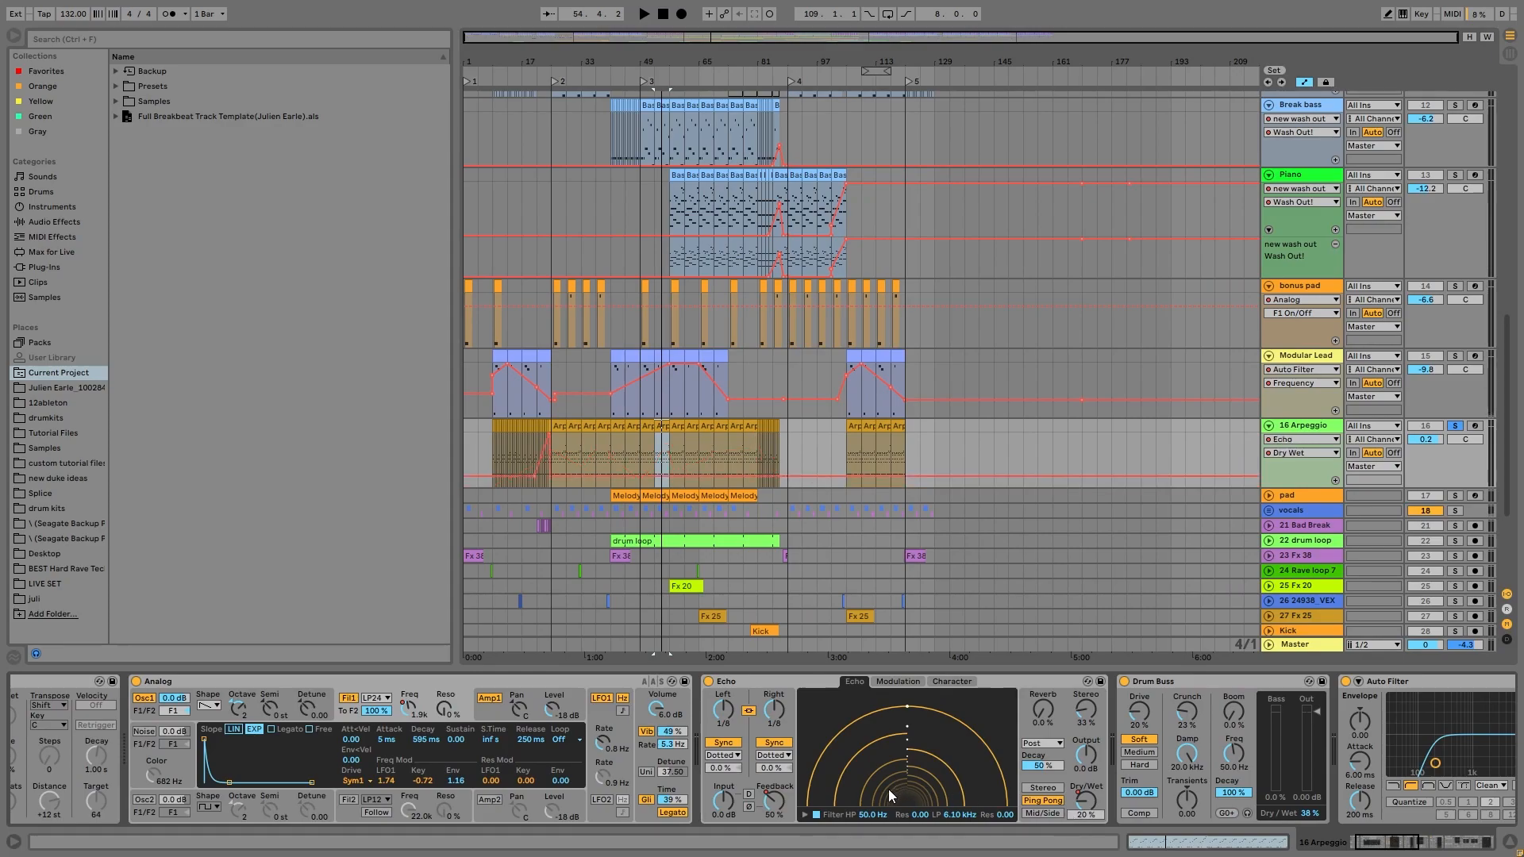
pyautogui.click(781, 801)
pyautogui.click(538, 440)
pyautogui.press('space')
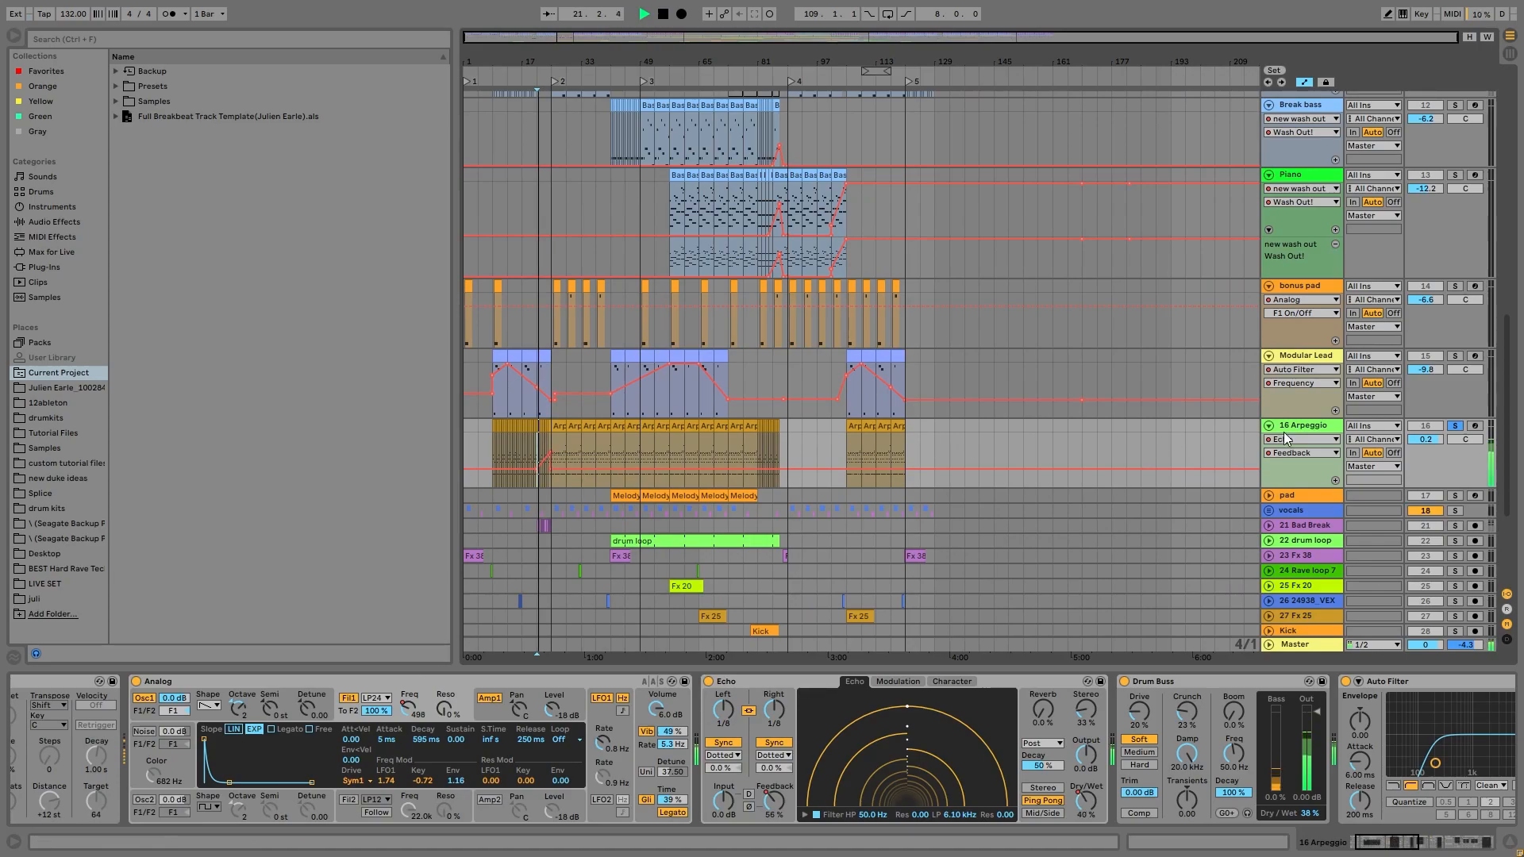
pyautogui.click(1455, 426)
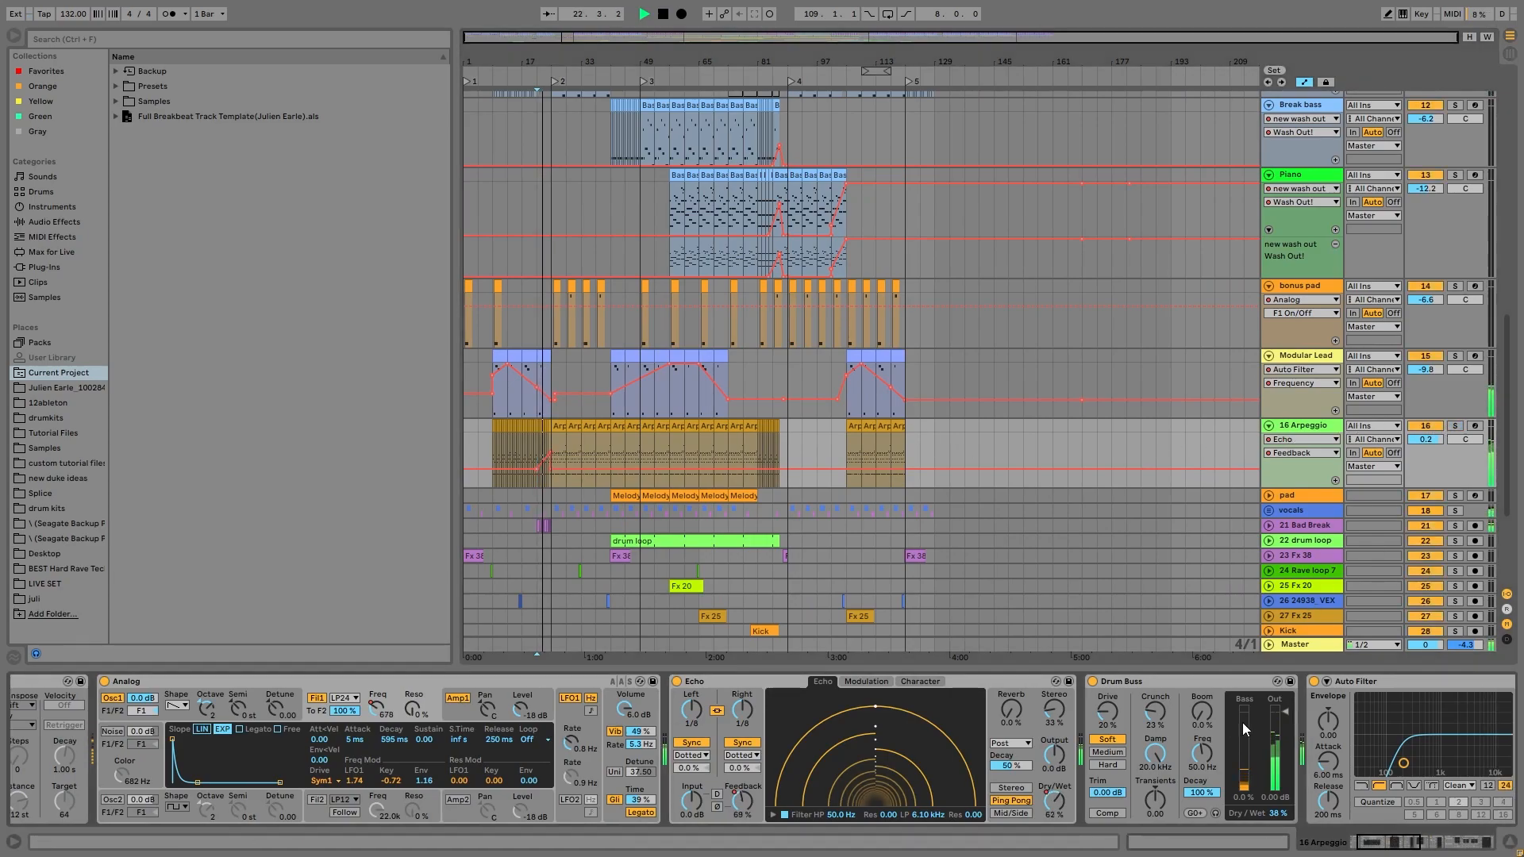
pyautogui.hscroll(5, 1242, 722)
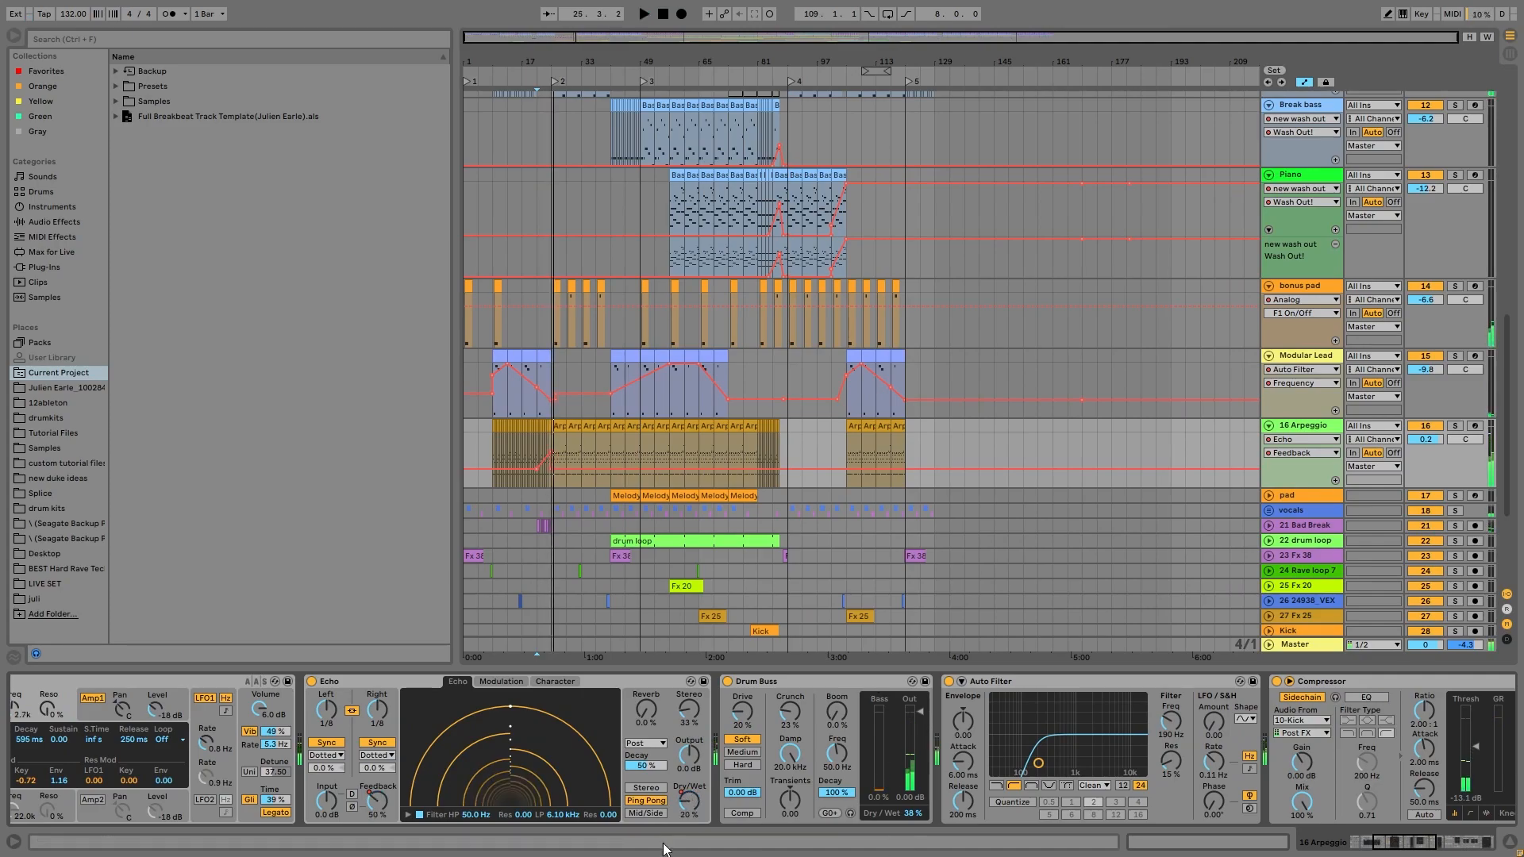
pyautogui.hscroll(5, 957, 774)
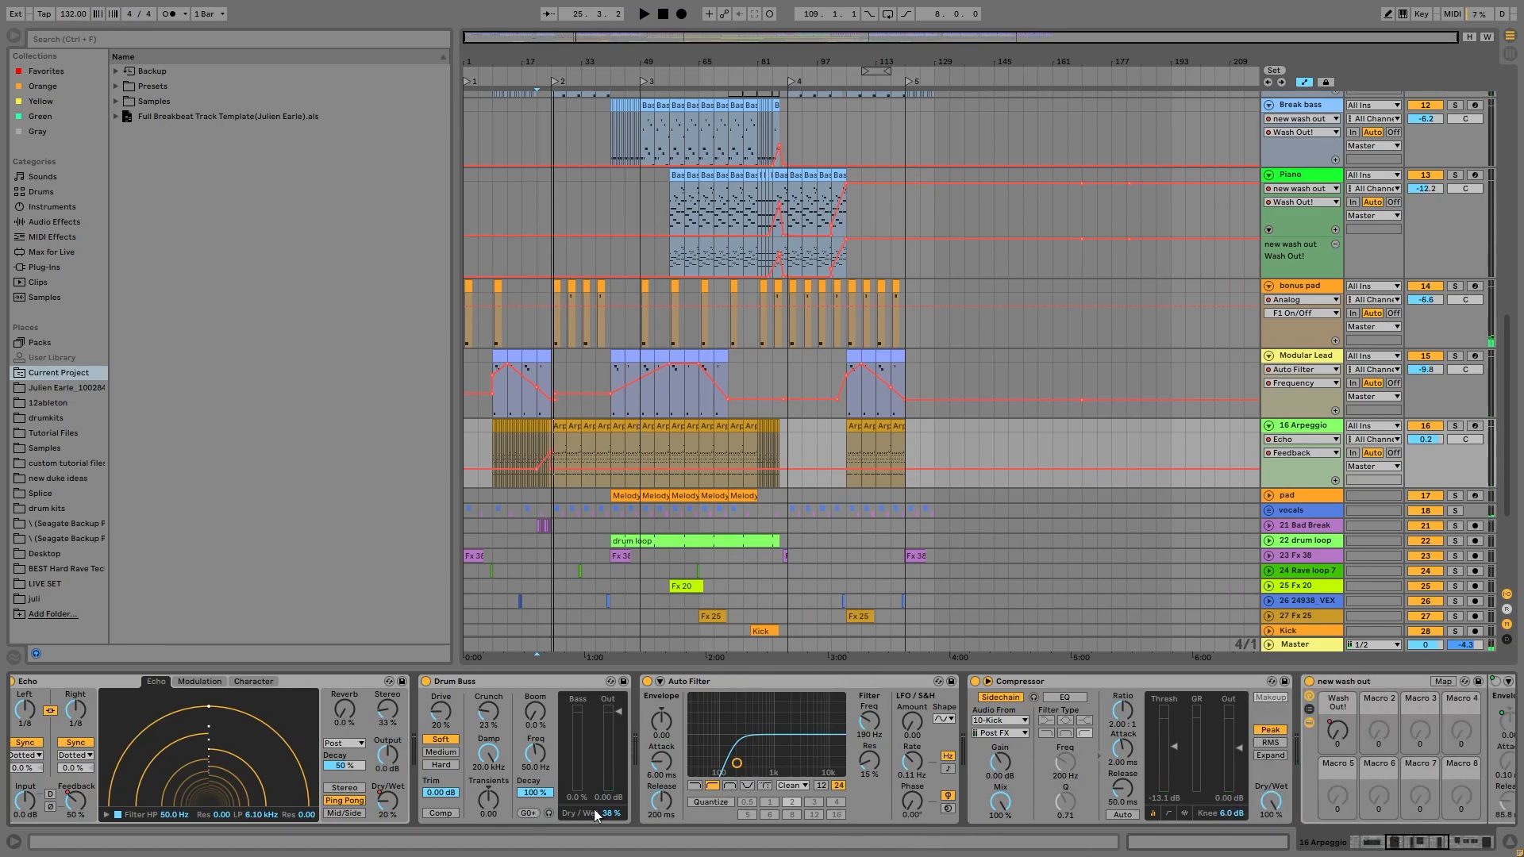
pyautogui.hscroll(5, 595, 815)
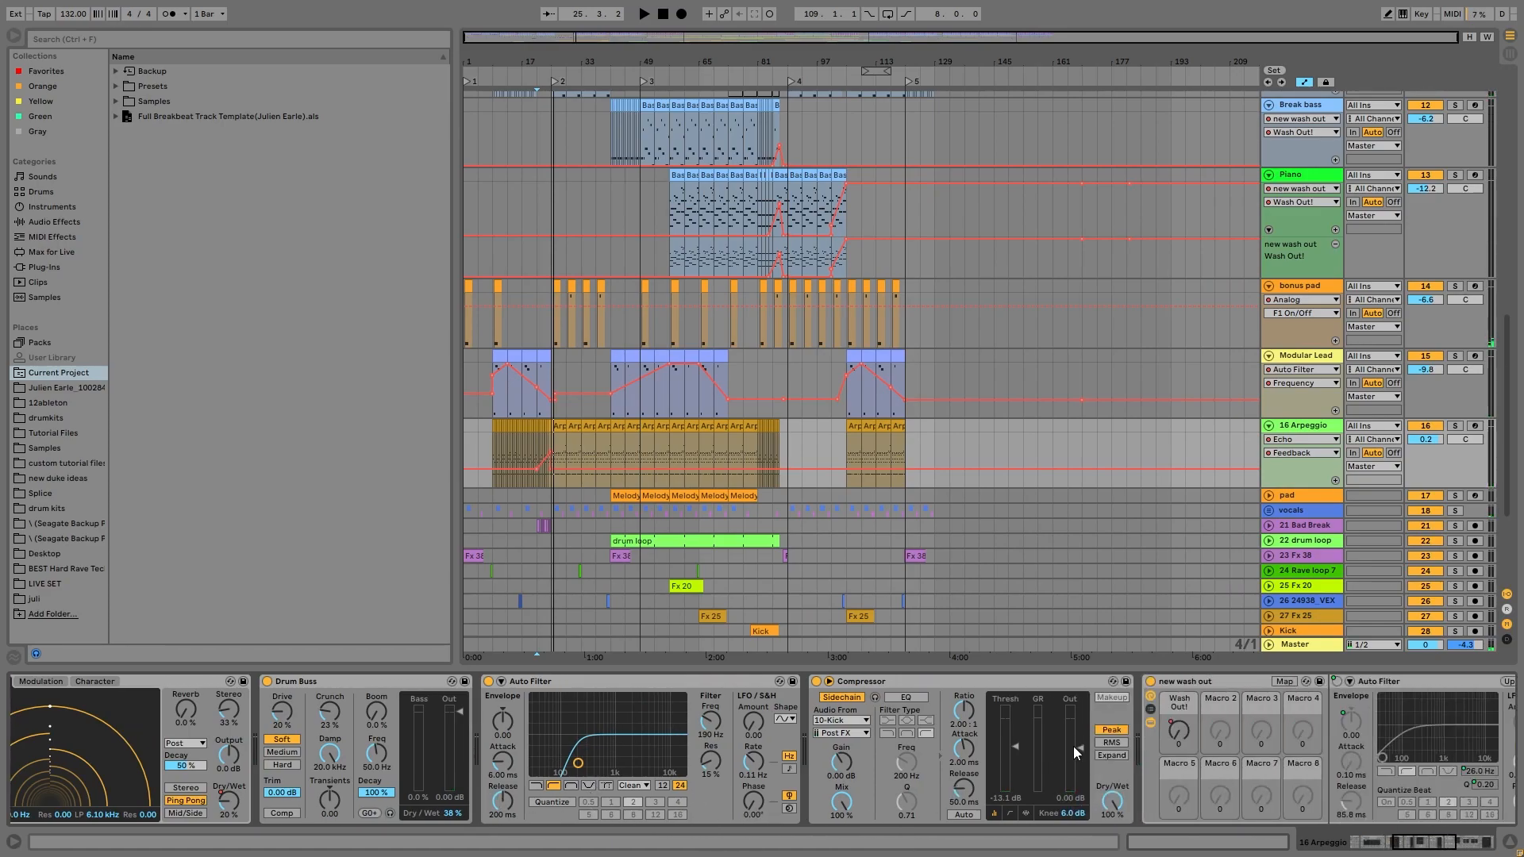
# - Show the 16 Arpeggio's Wash Out! automation and play the closing section from bar 113
pyautogui.click(1181, 742)
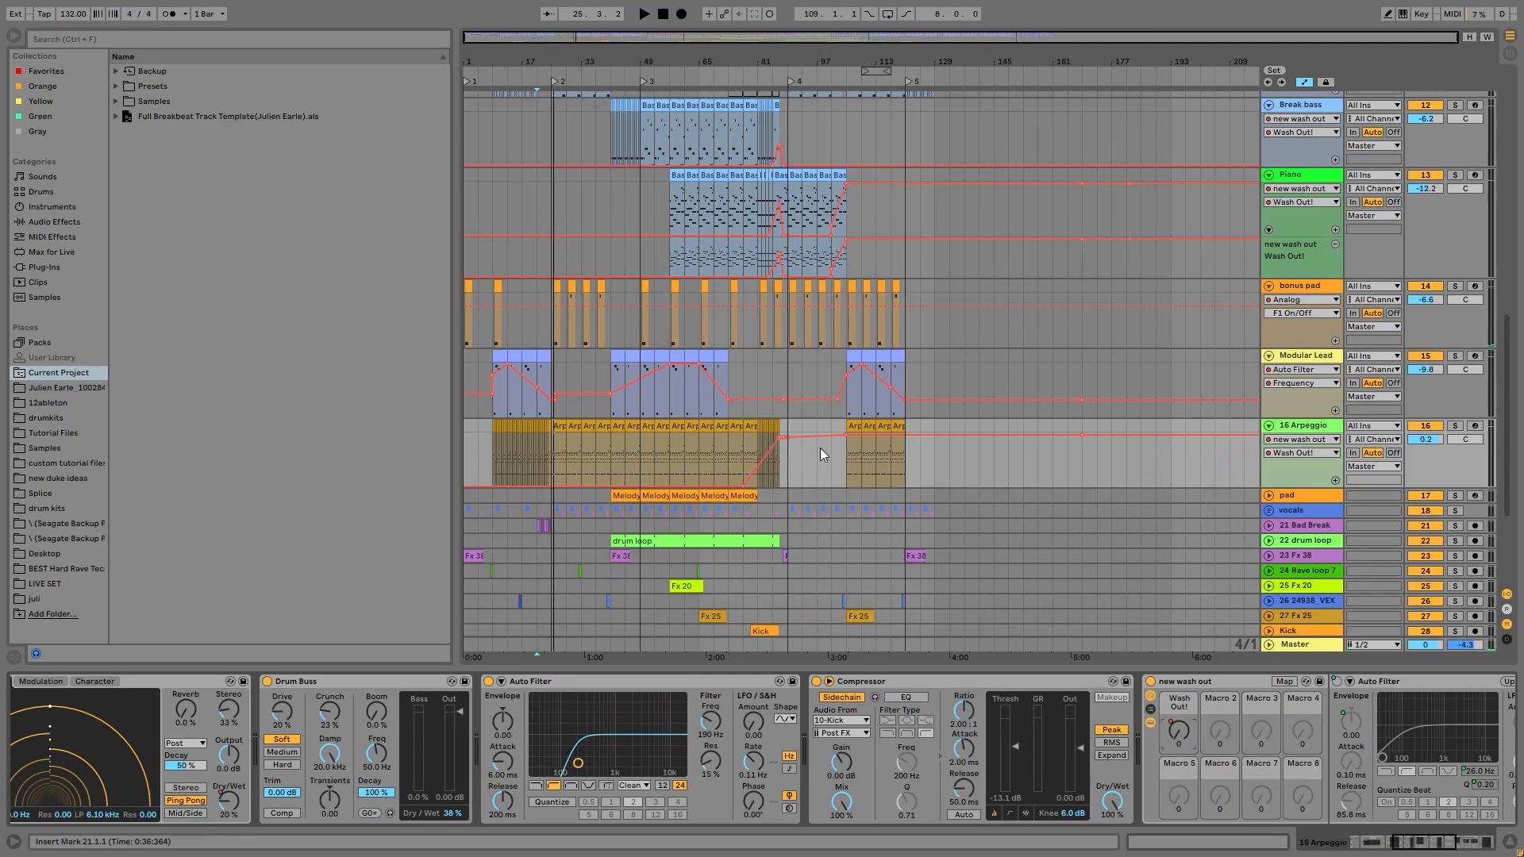
pyautogui.scroll(-5, 878, 436)
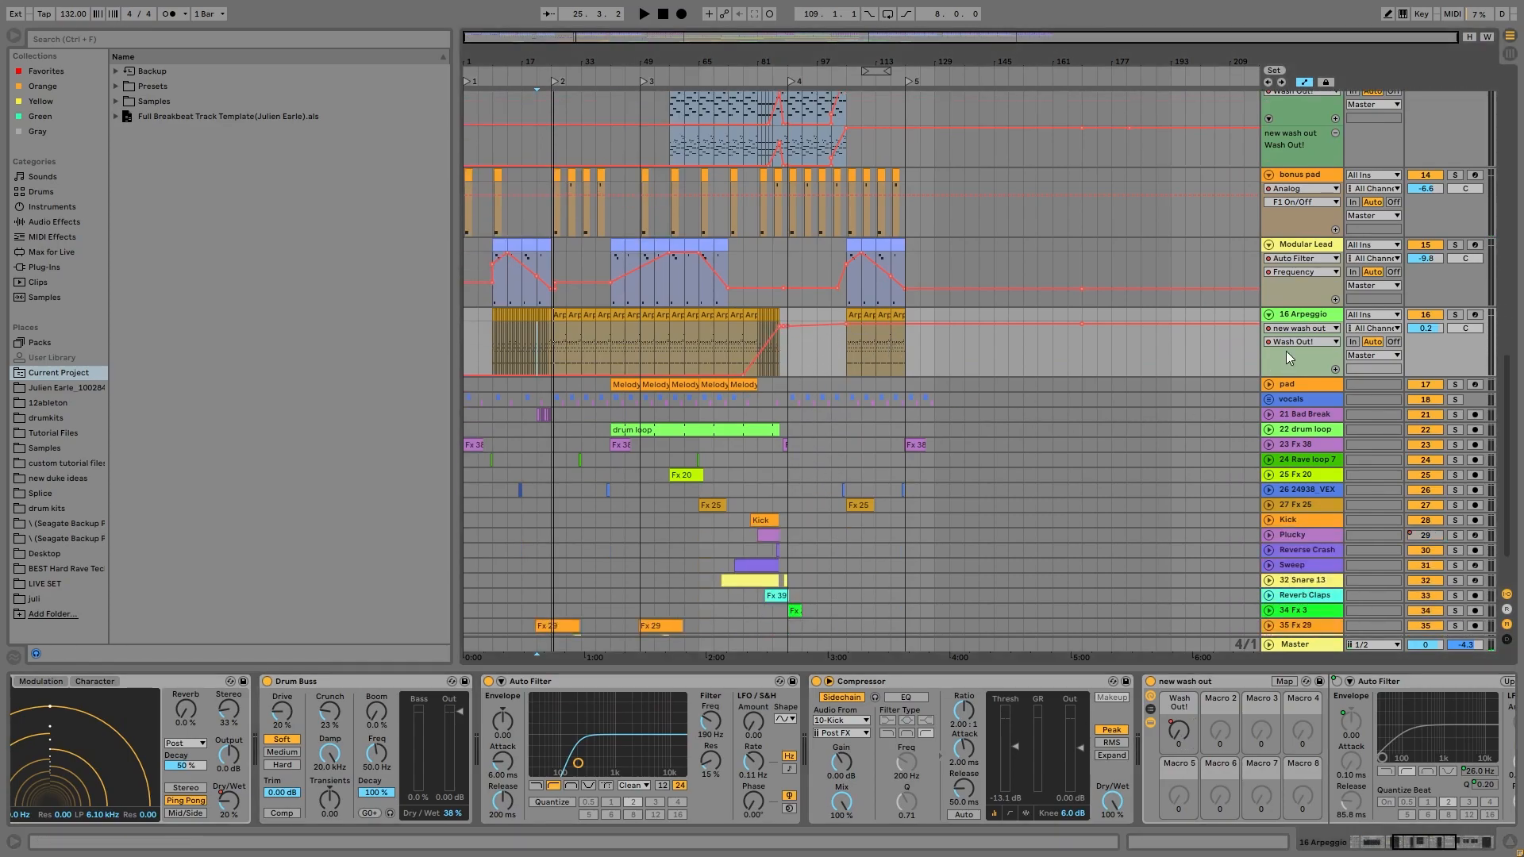
pyautogui.click(897, 346)
pyautogui.press('space')
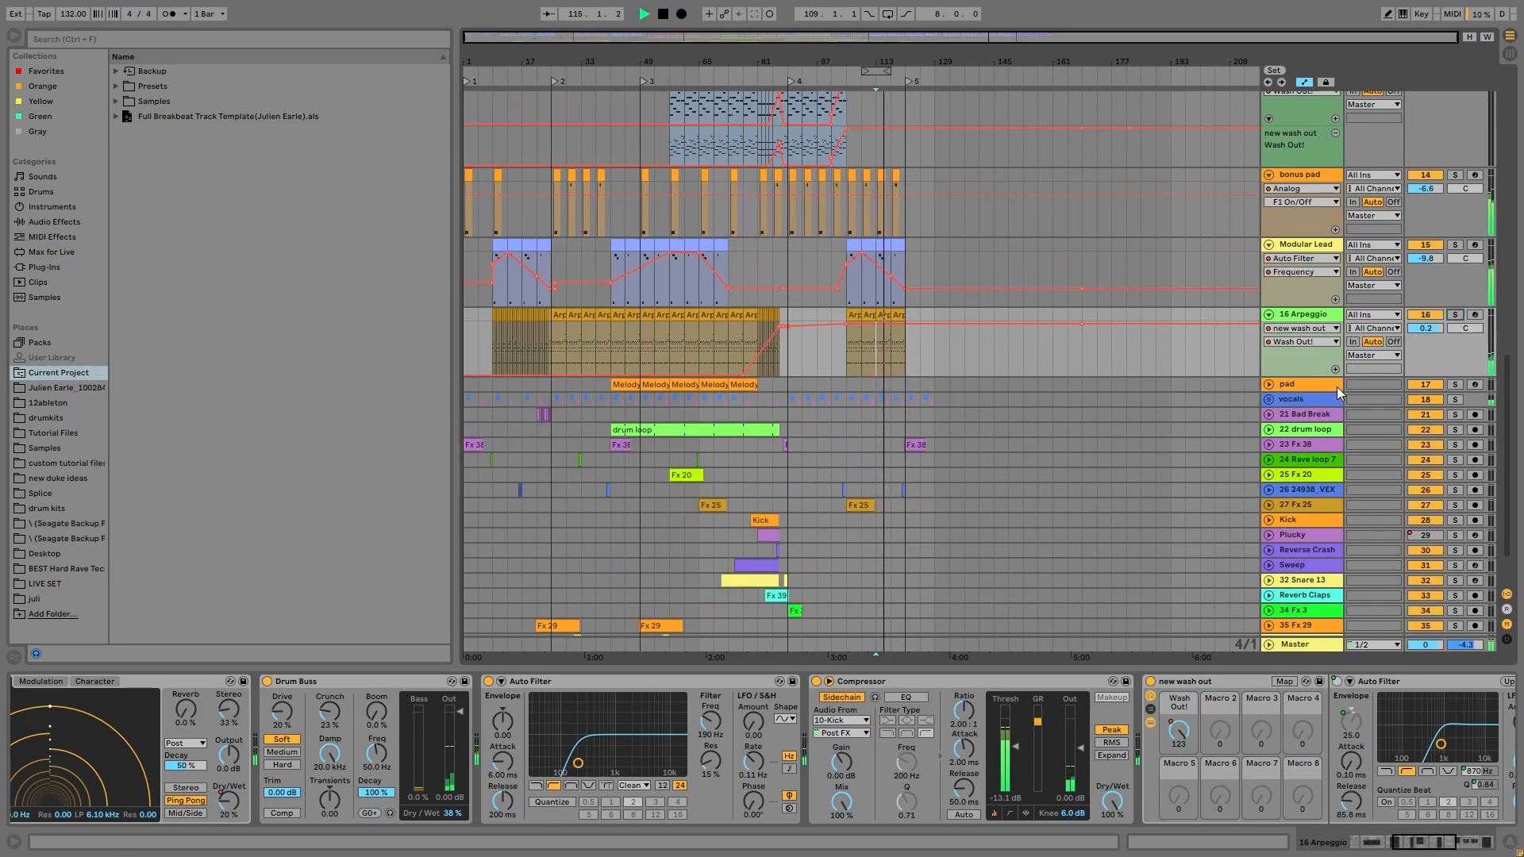
# - Unfold the pad track, play its clip from bar 57 and solo the track
pyautogui.click(1268, 384)
pyautogui.press('space')
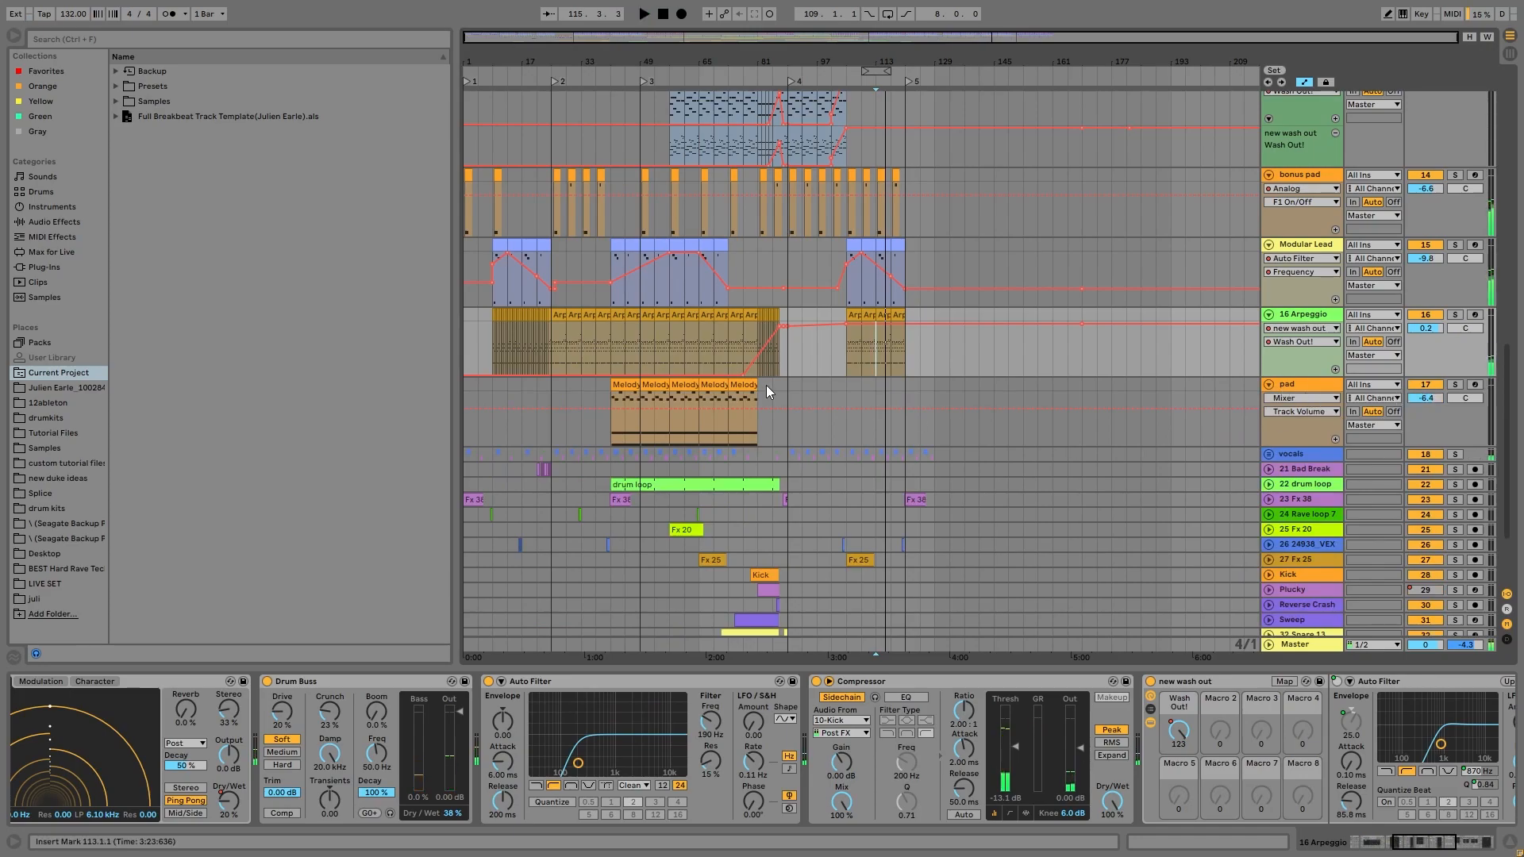
pyautogui.click(691, 385)
pyautogui.press('space')
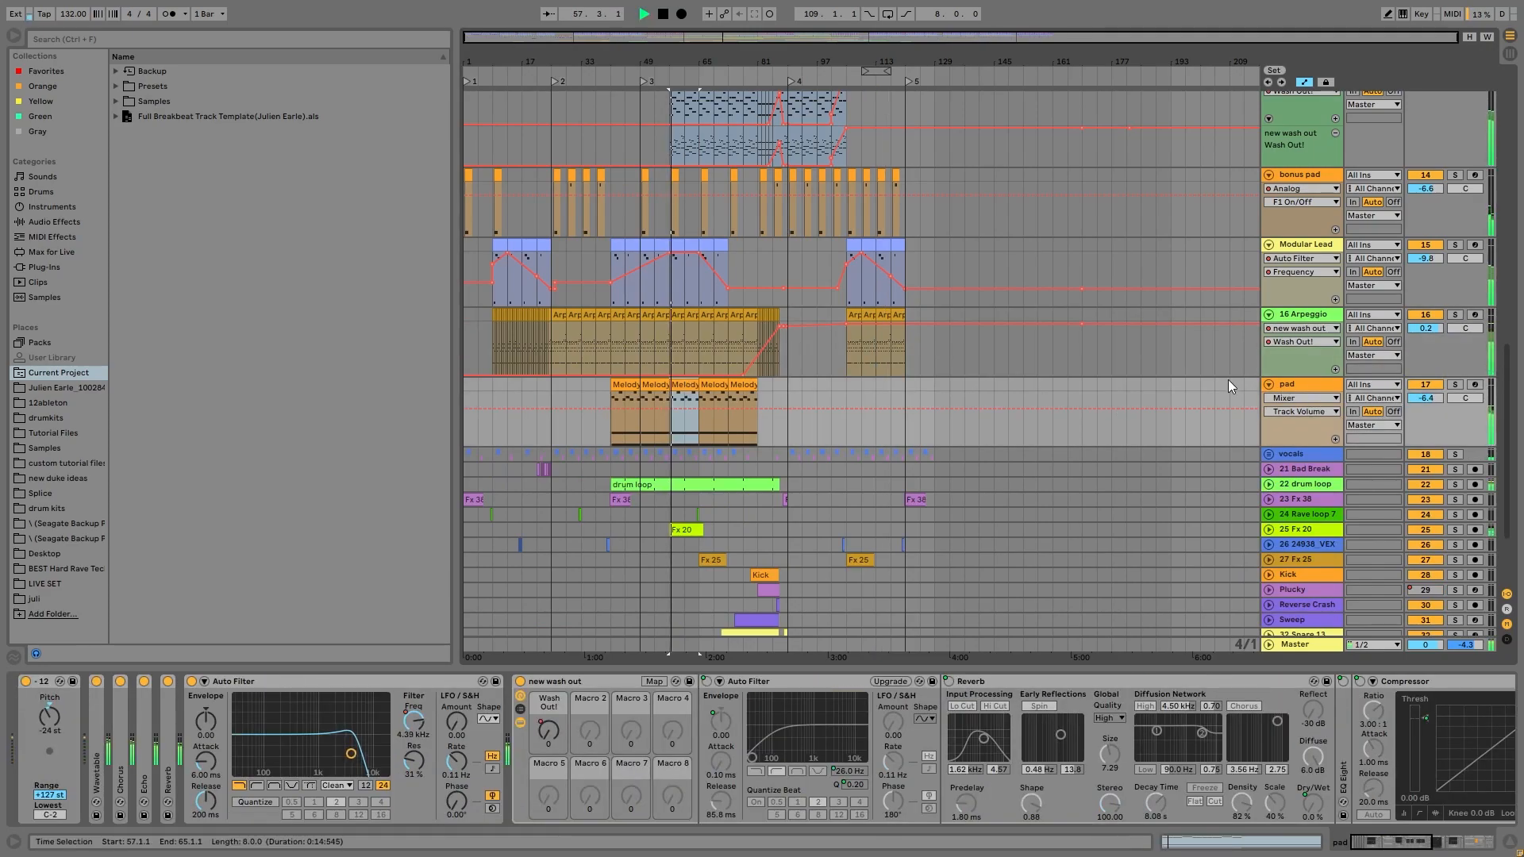
pyautogui.click(1453, 386)
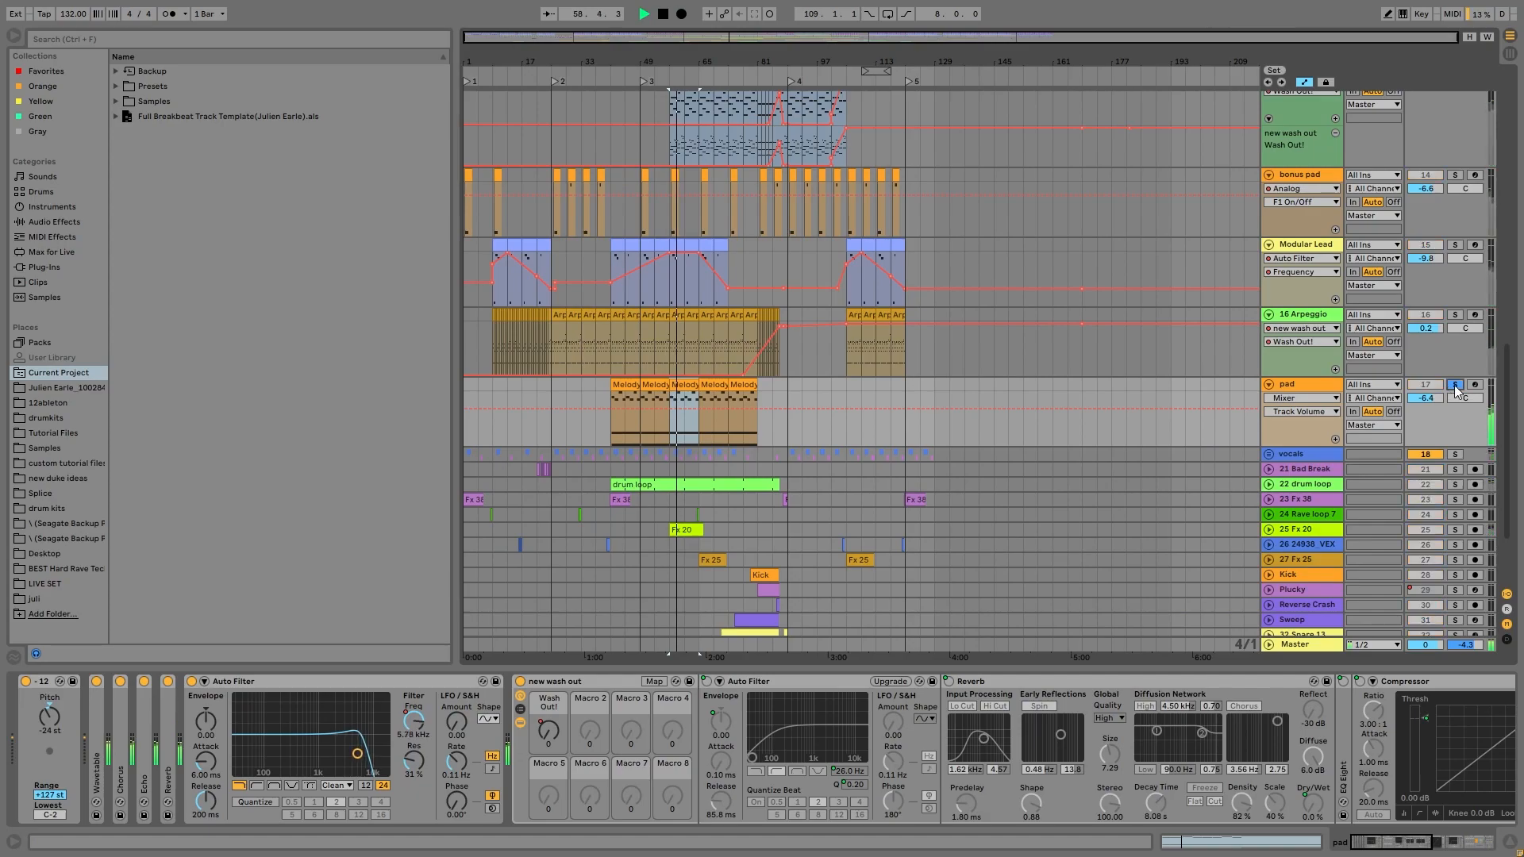
# - Open the pad clip at bar 57, enlarge its notes and examine the two long sustained notes, selecting D5
pyautogui.doubleClick(676, 385)
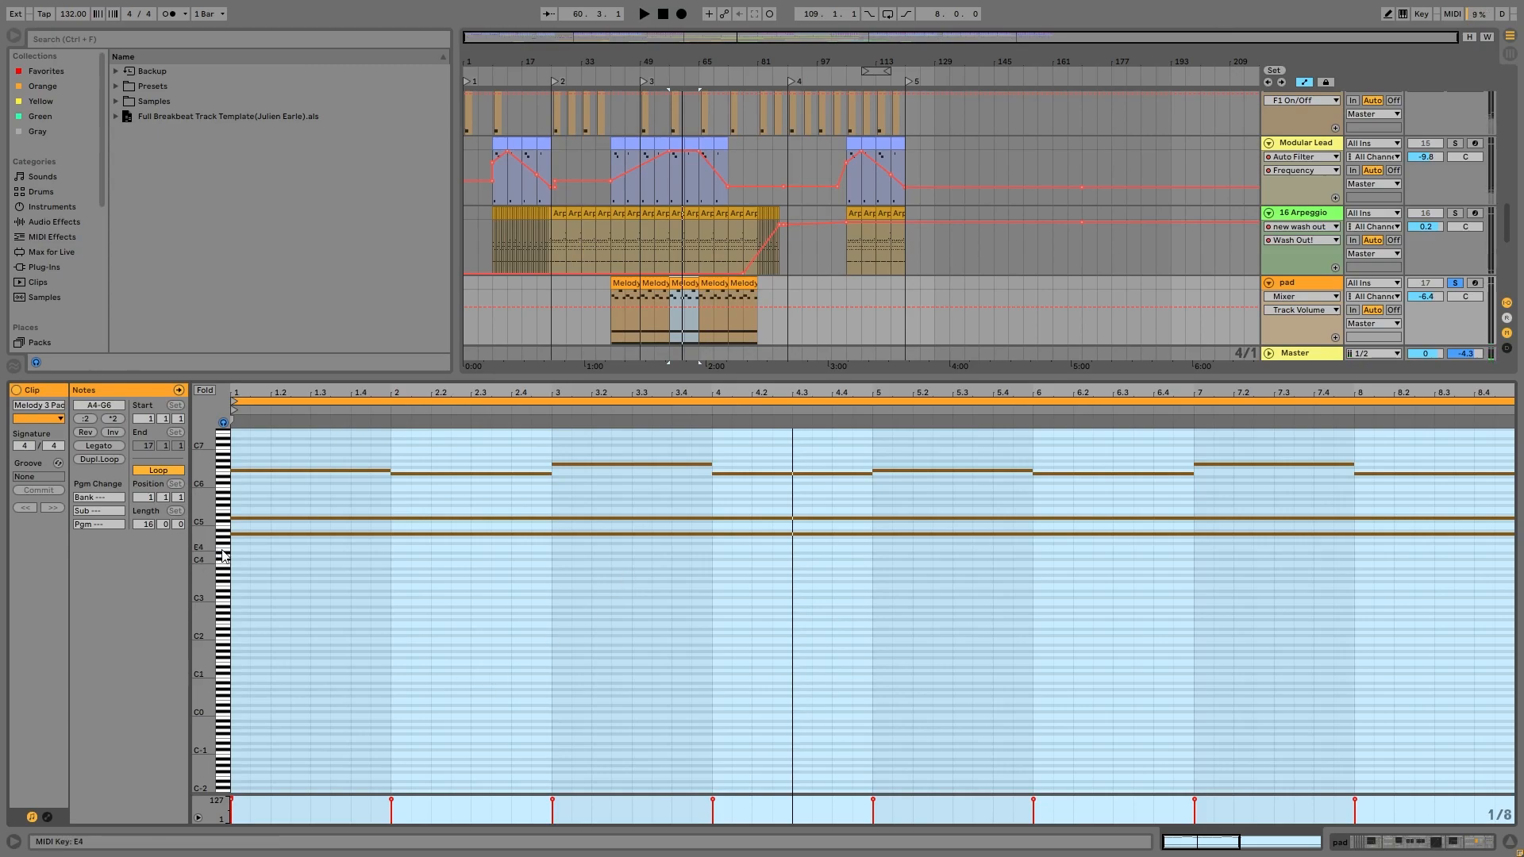
pyautogui.moveTo(221, 553); pyautogui.dragTo(232, 598)
pyautogui.click(406, 570)
pyautogui.click(408, 585)
pyautogui.moveTo(374, 521); pyautogui.dragTo(433, 559)
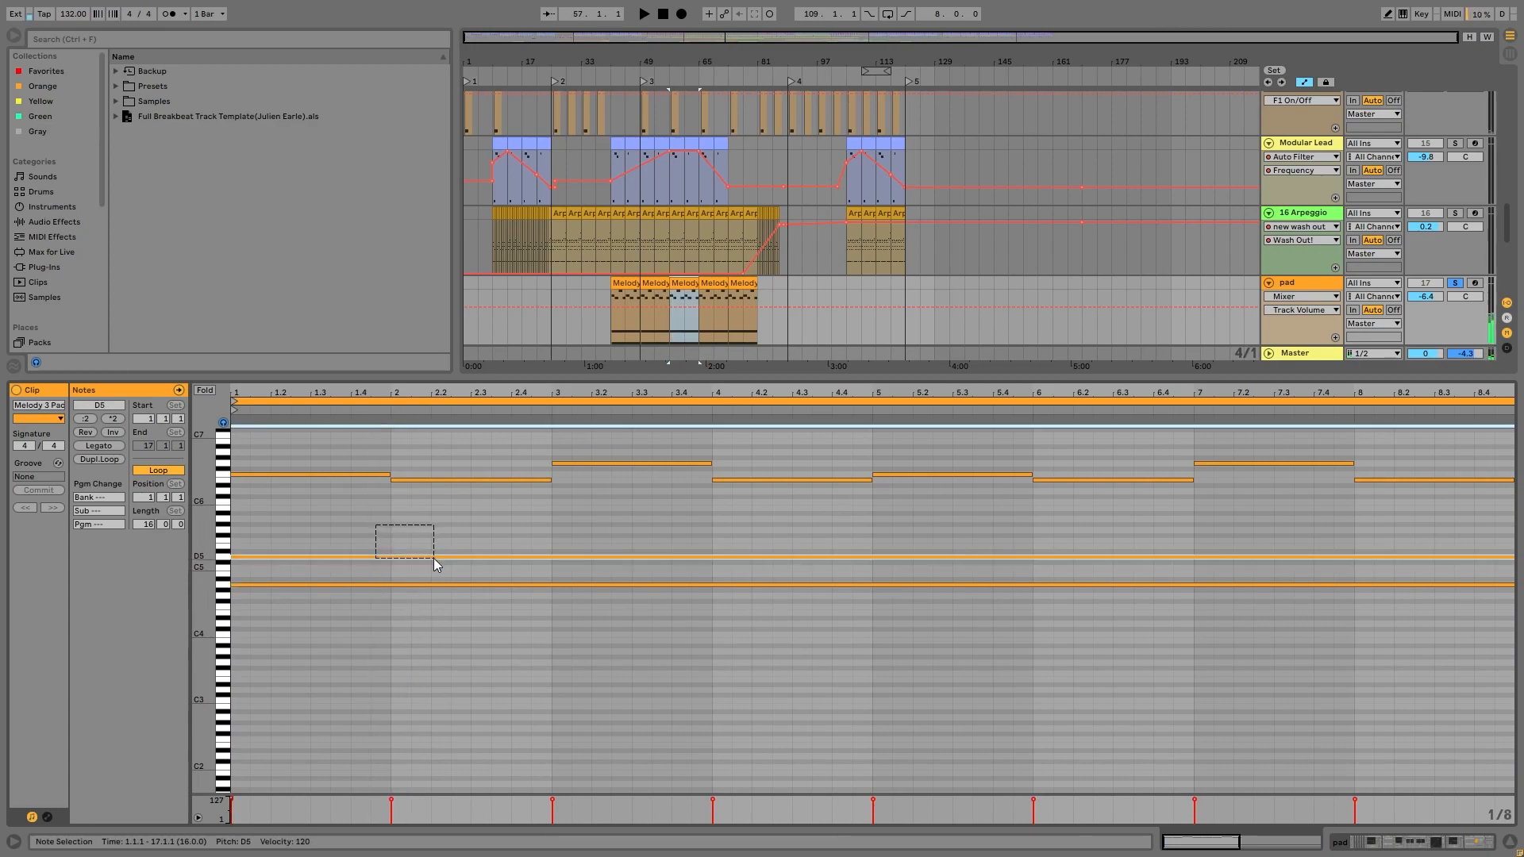
# - Select the pad clip's upper melody notes F6, E6, G6 and E6 one after another to examine them
pyautogui.click(324, 475)
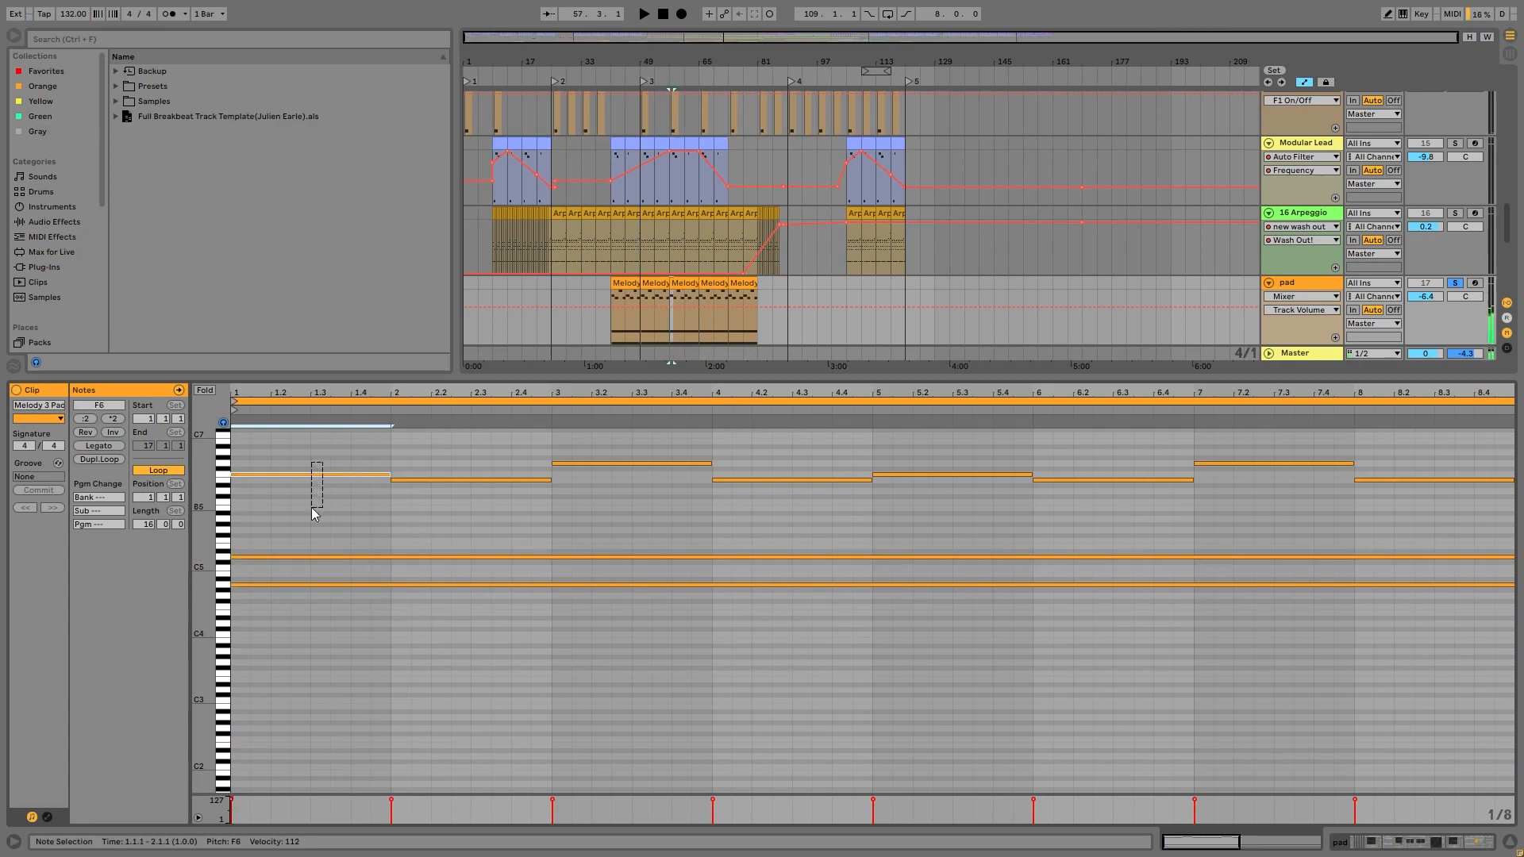
pyautogui.click(409, 454)
pyautogui.click(412, 479)
pyautogui.click(584, 479)
pyautogui.click(580, 464)
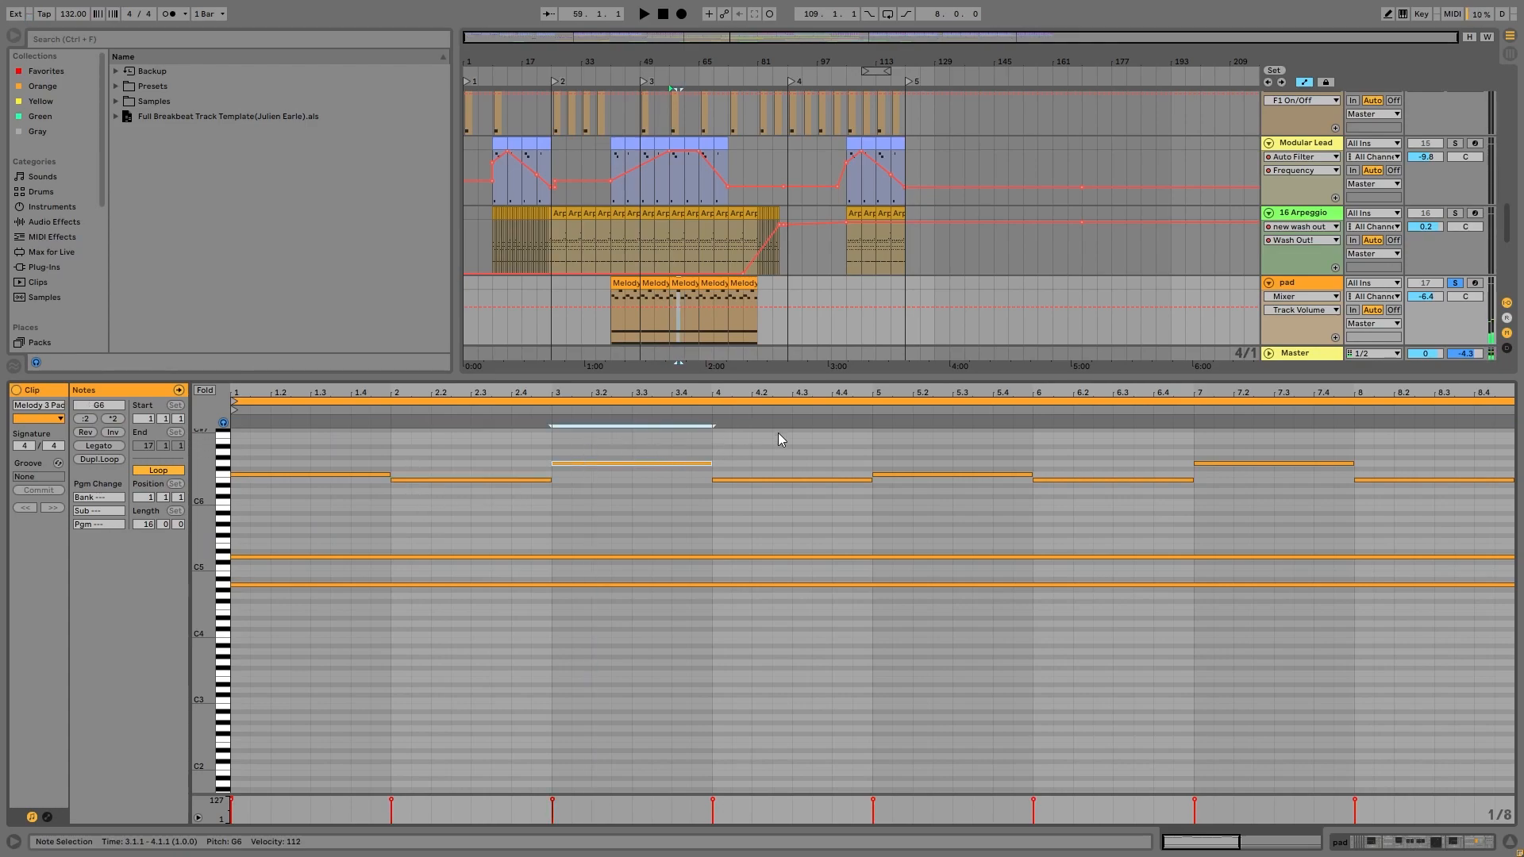
pyautogui.click(788, 479)
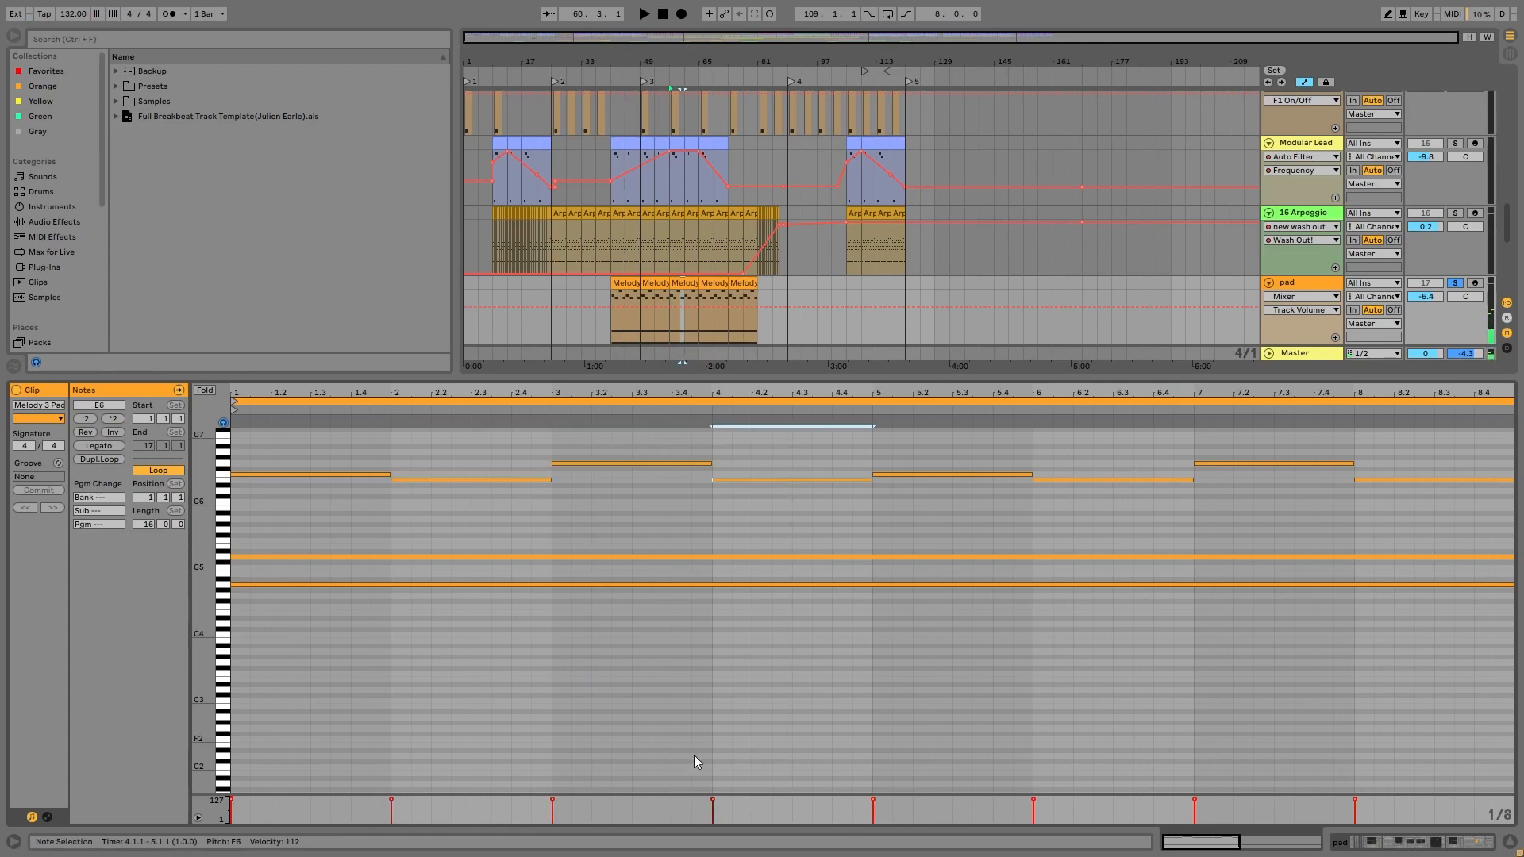
# - Play the soloed pad clip from bar 57 and turn off the pad track's solo
pyautogui.press('space')
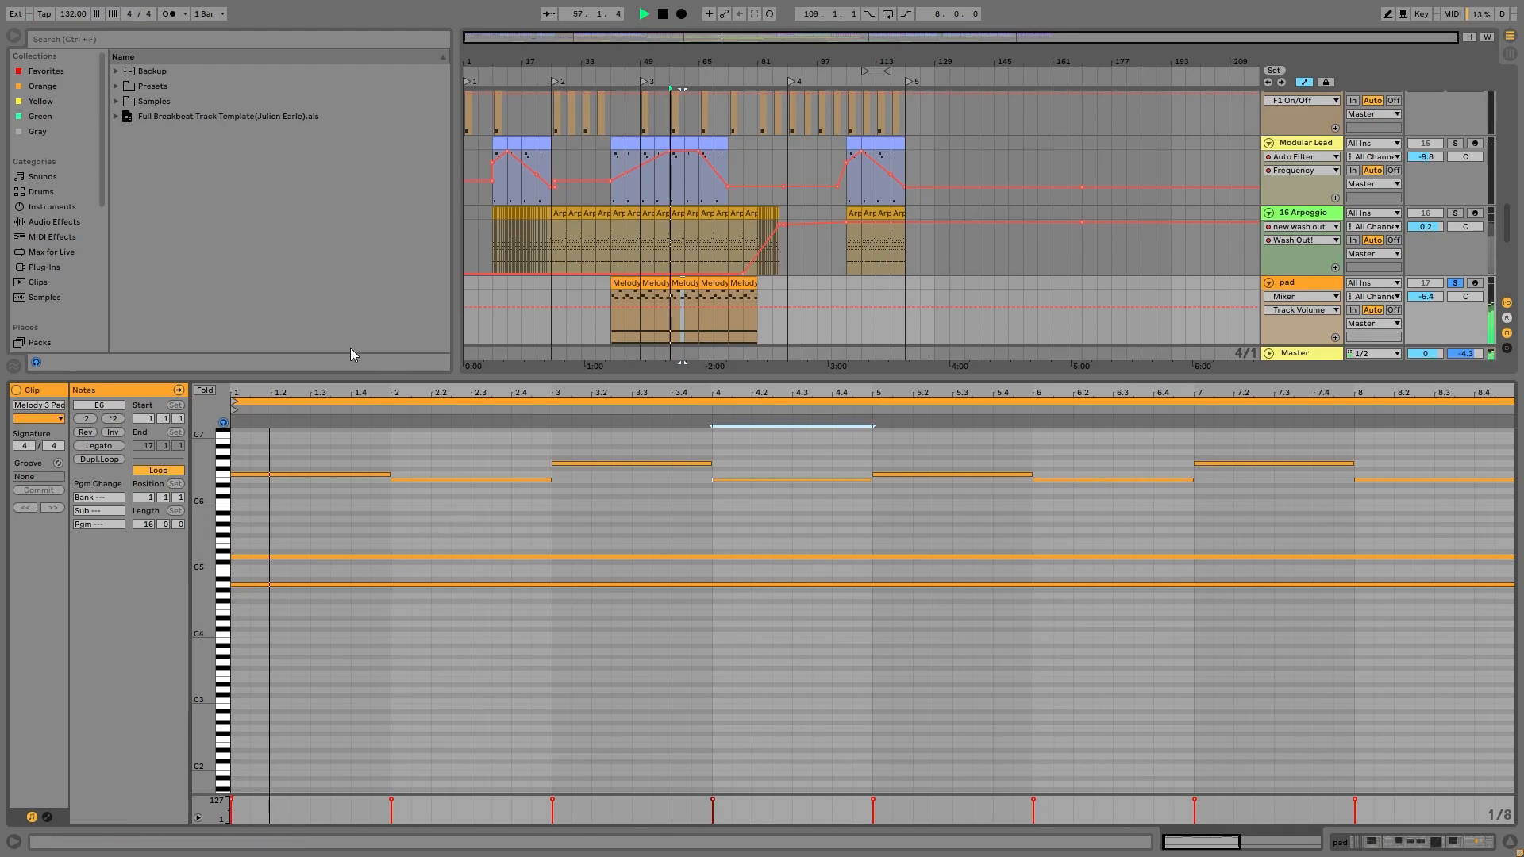
pyautogui.press('space')
pyautogui.click(1456, 284)
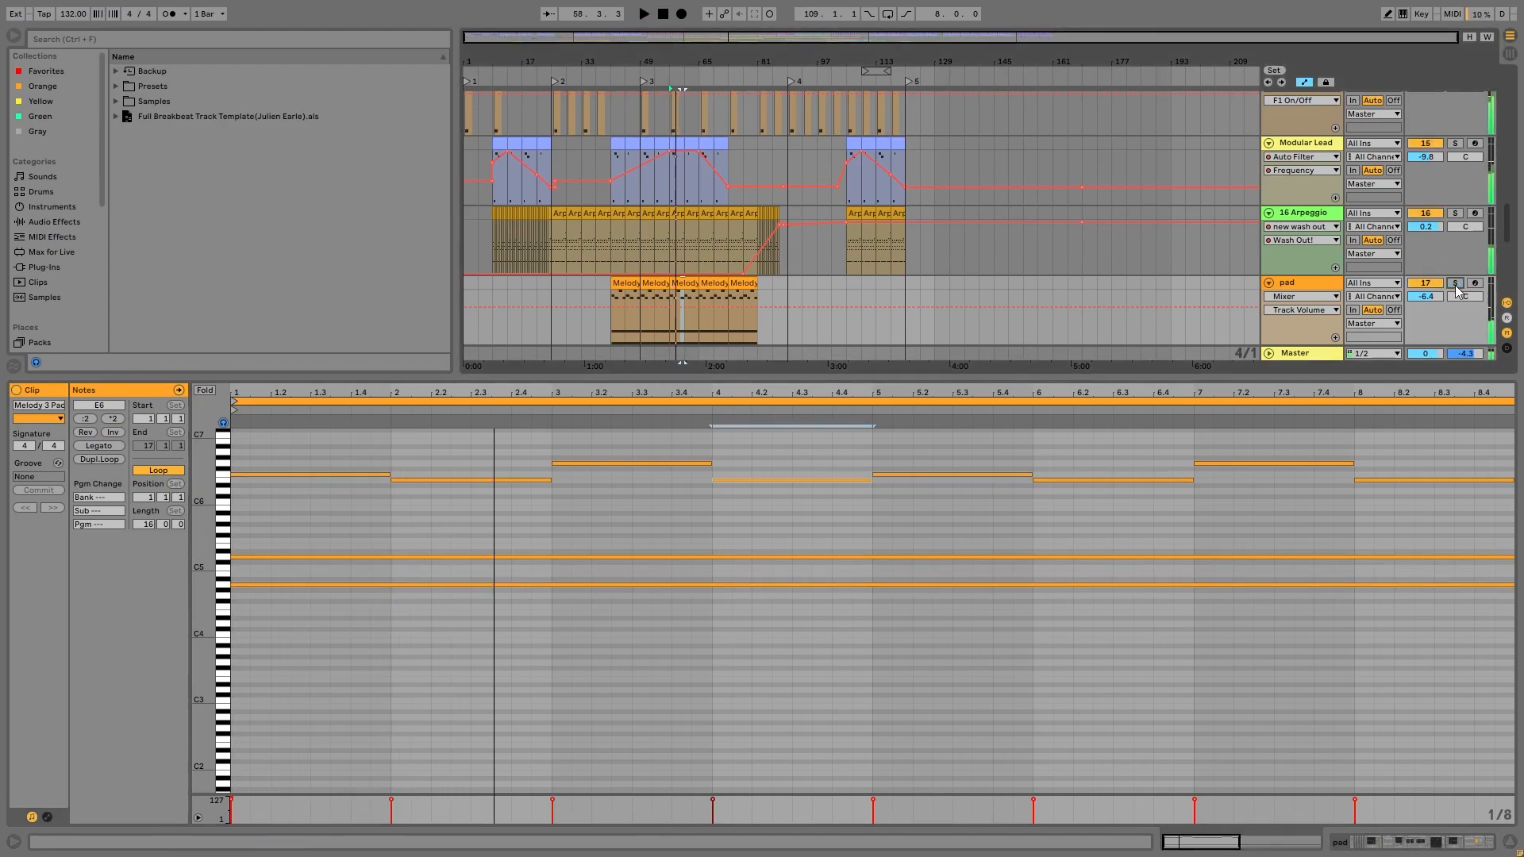
# - Show the pad track's devices and play from bar 57, first in the full mix and with the pad soloed
pyautogui.click(1297, 288)
pyautogui.press('space')
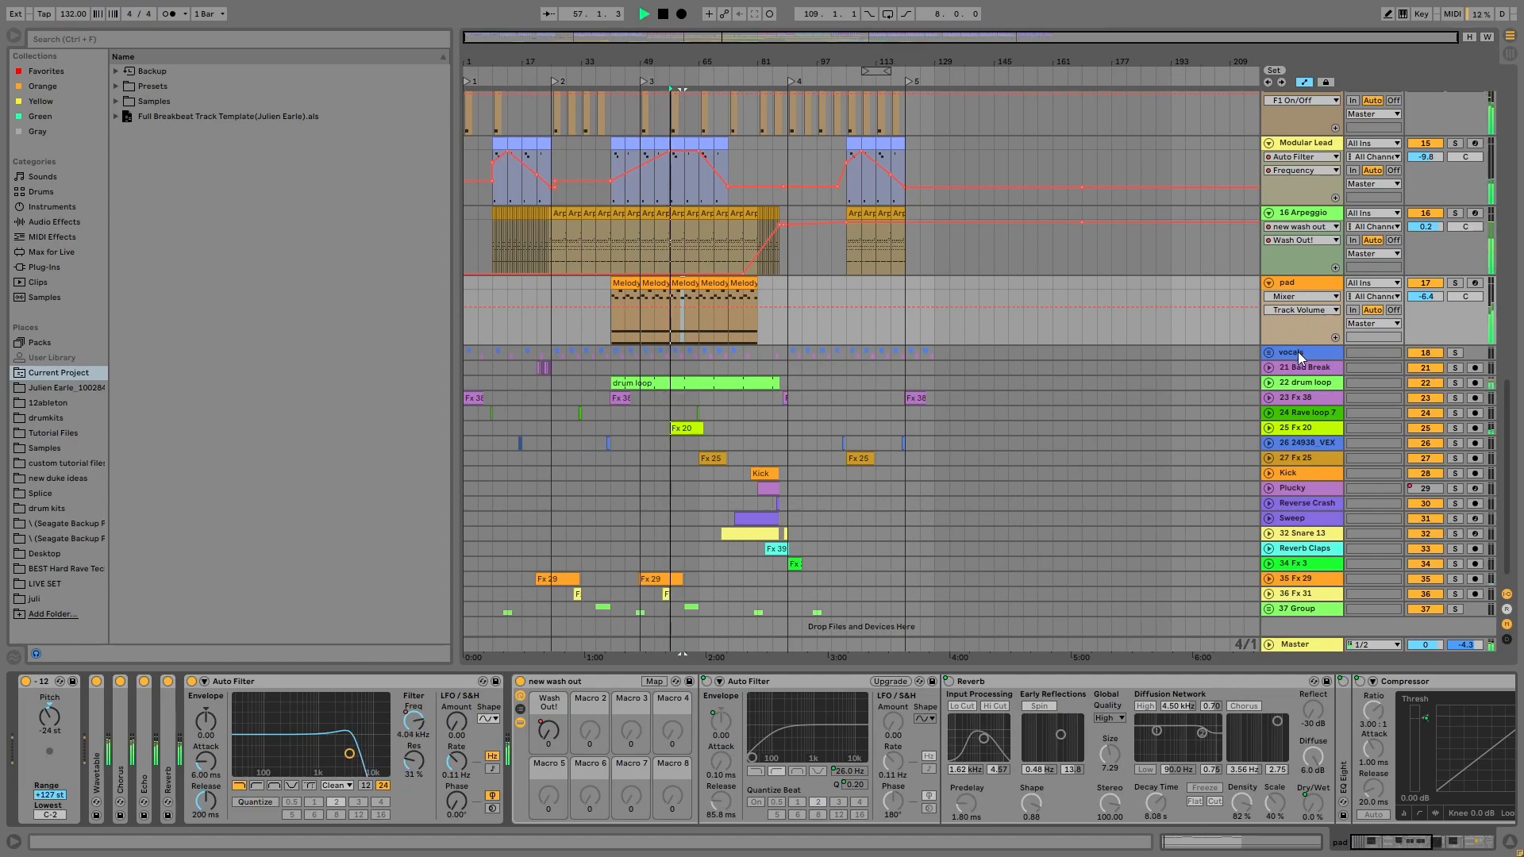
pyautogui.scroll(-1, 945, 307)
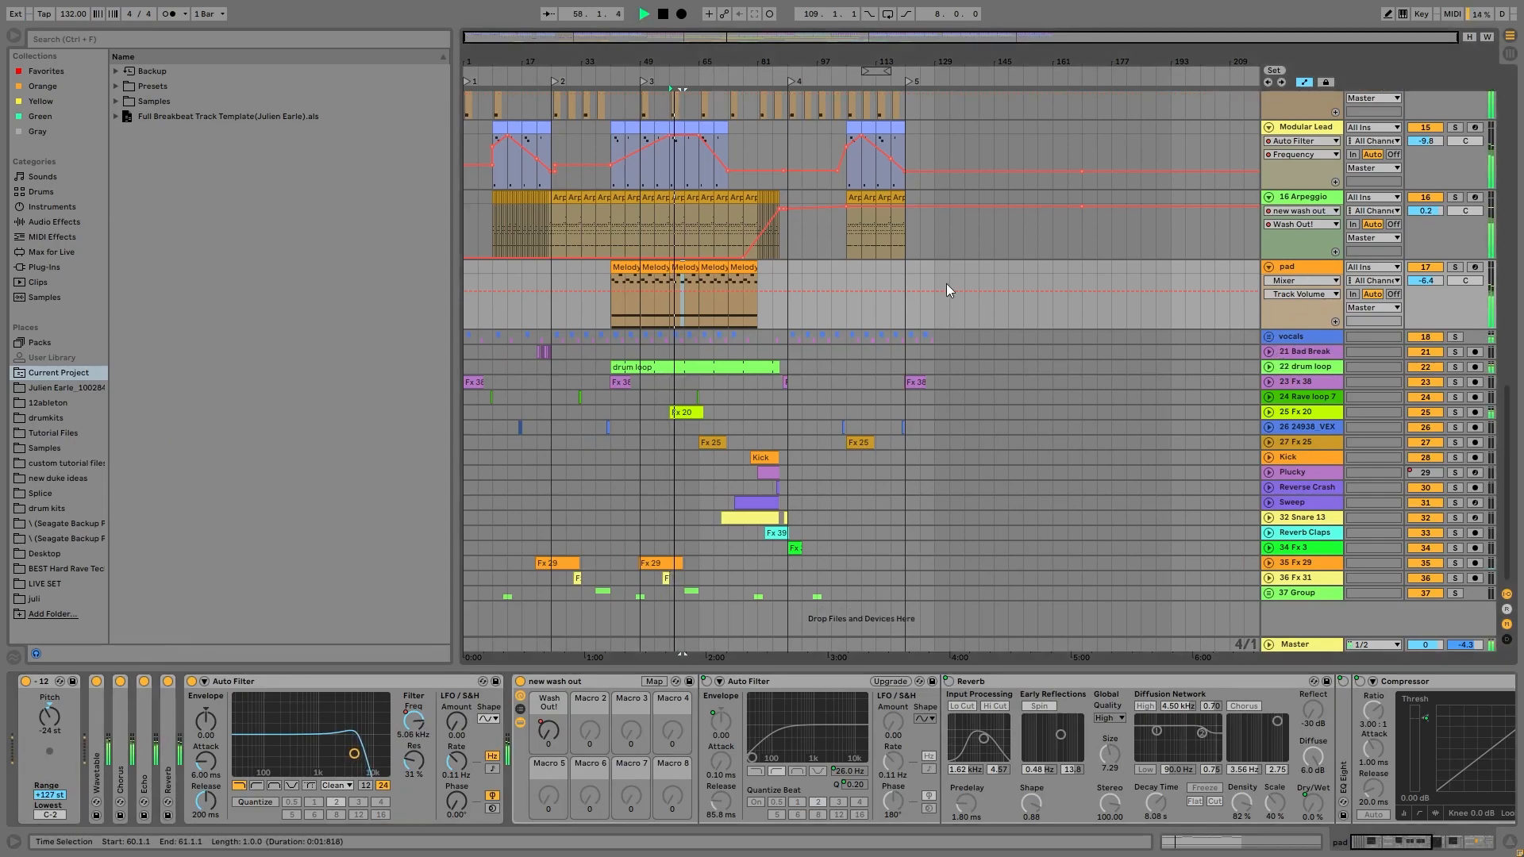
pyautogui.click(1455, 267)
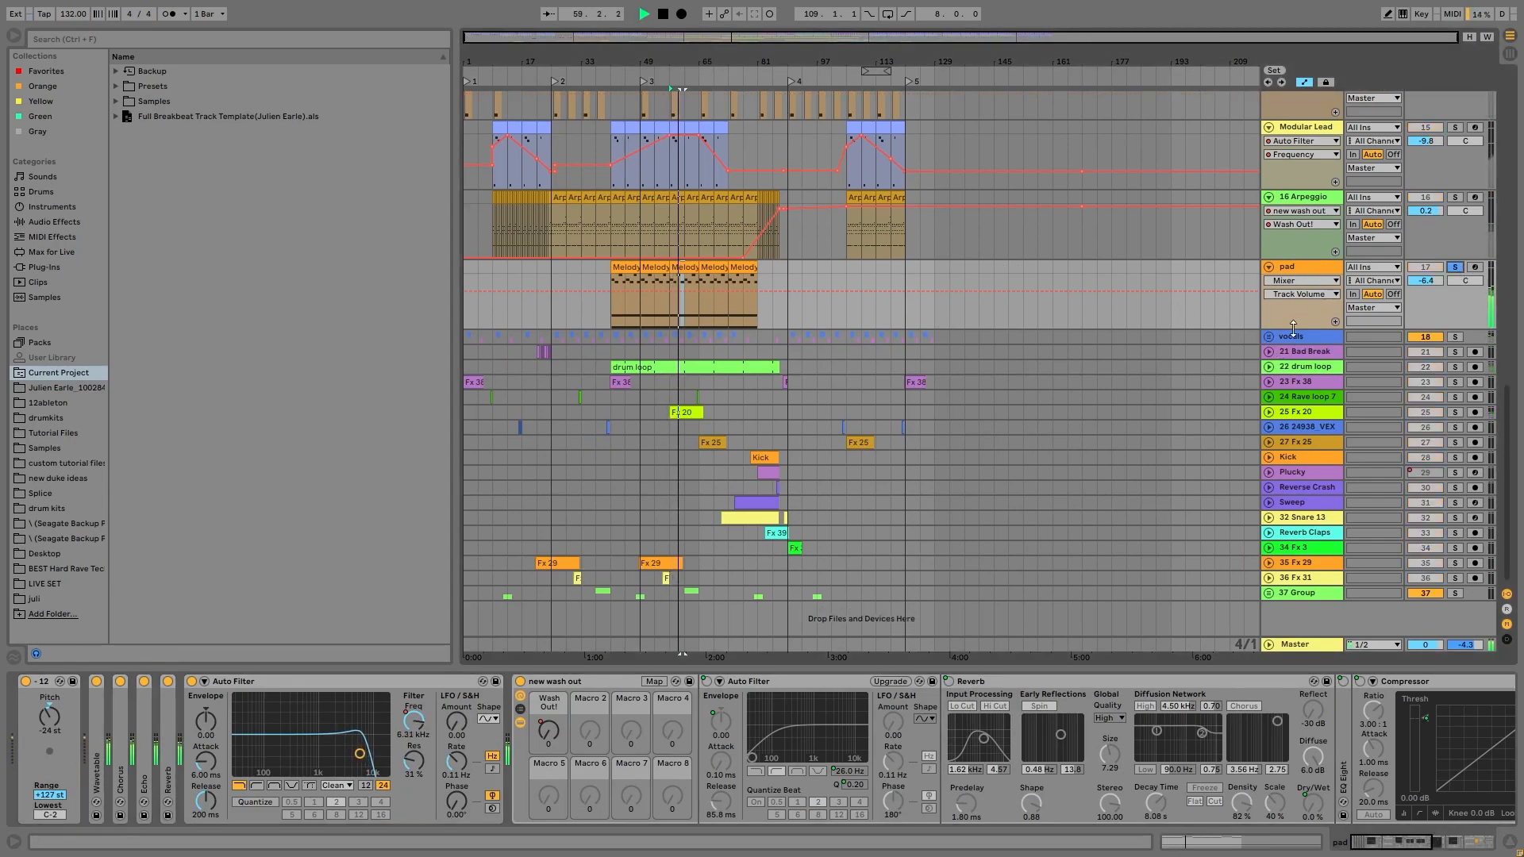
pyautogui.press('space')
# - Unfold the pad's Wavetable and examine its modulation matrix while playing from bar 57
pyautogui.doubleClick(99, 719)
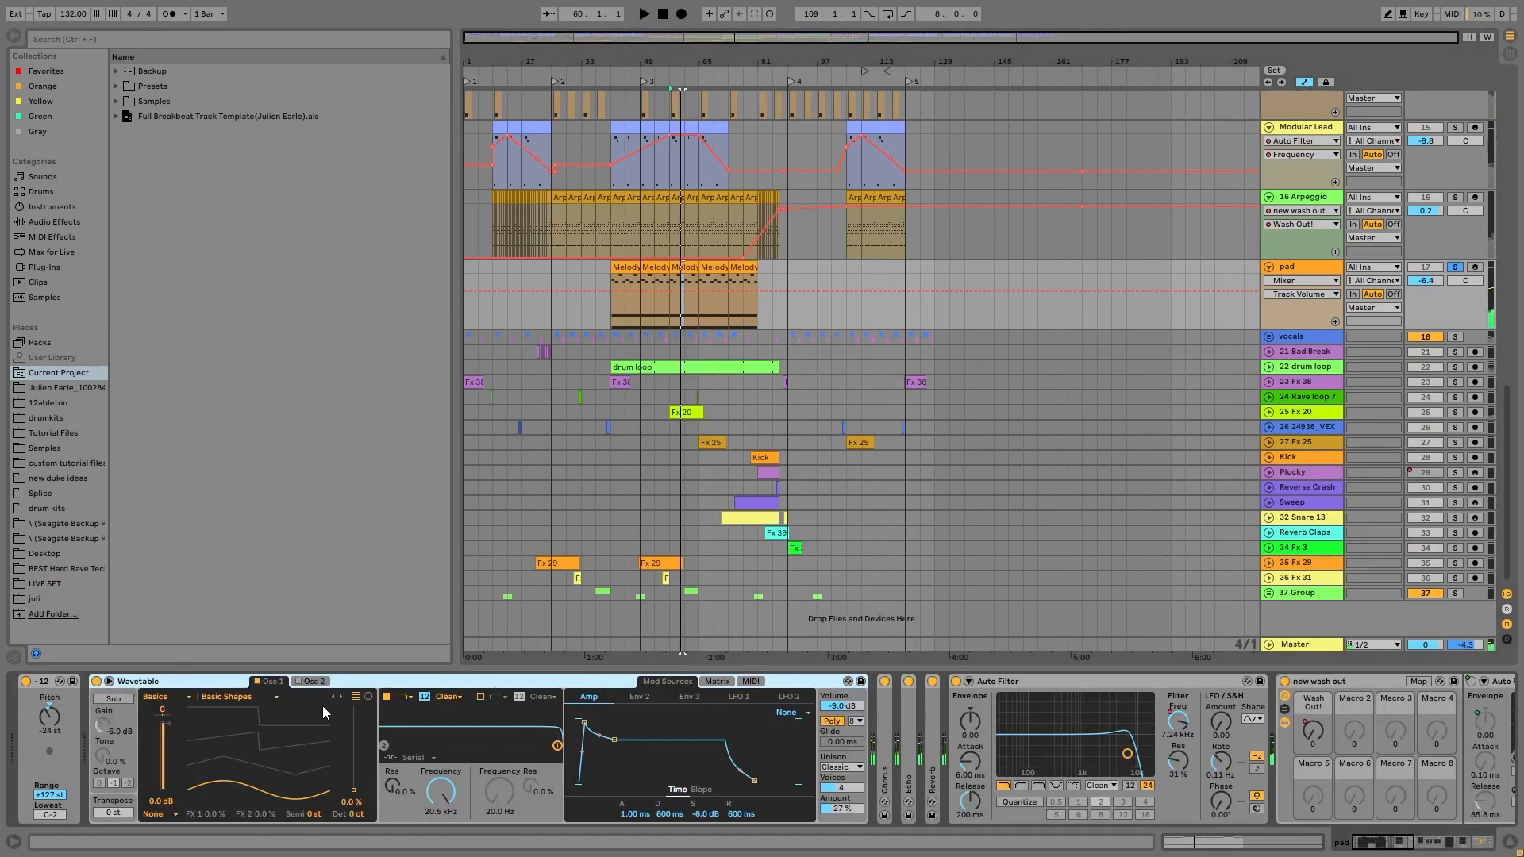
pyautogui.press('space')
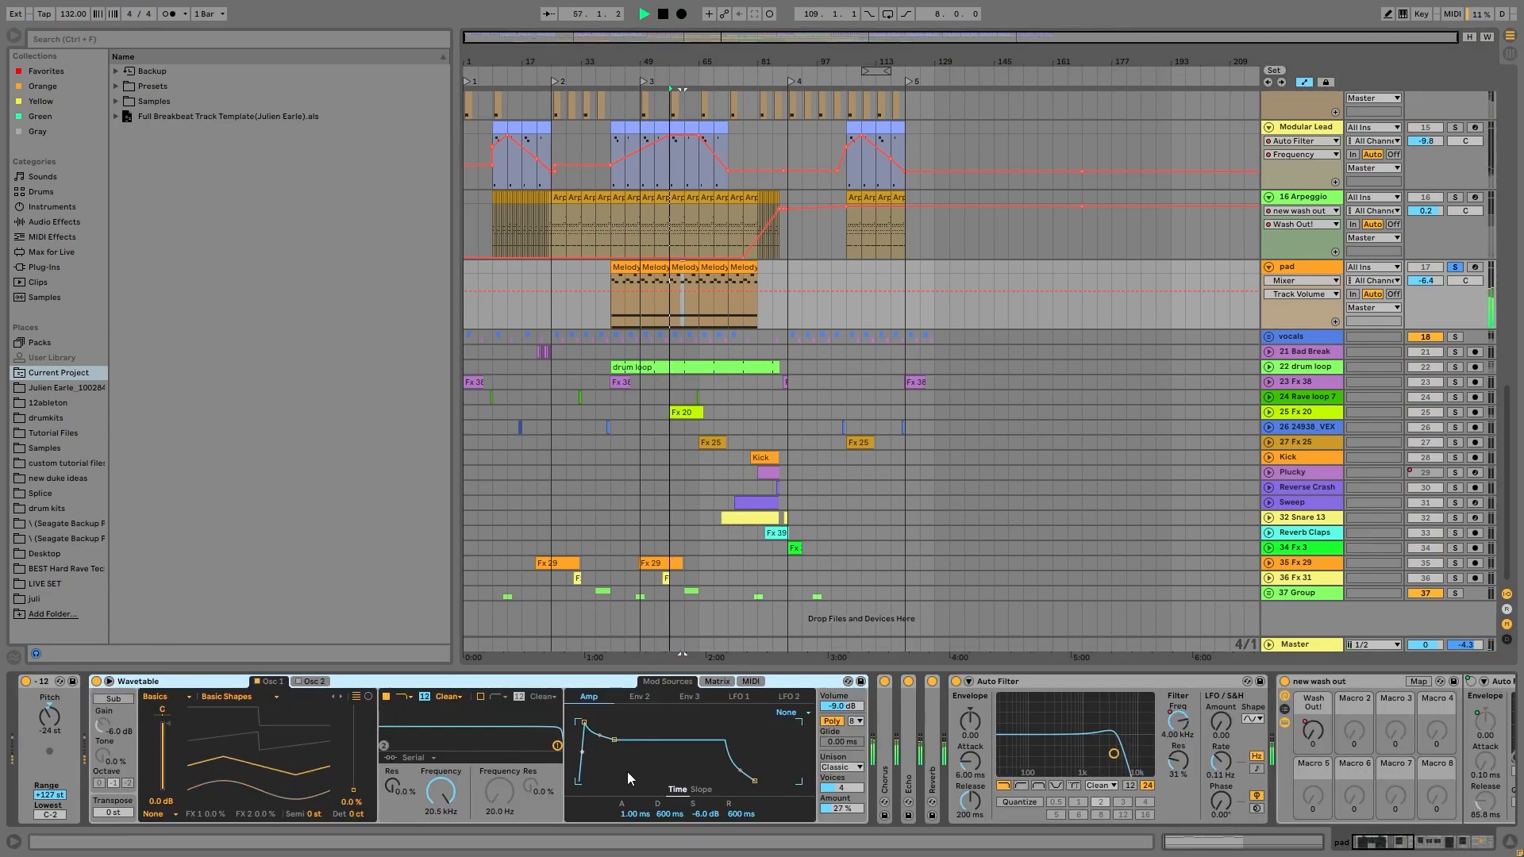
pyautogui.click(717, 681)
pyautogui.press('space')
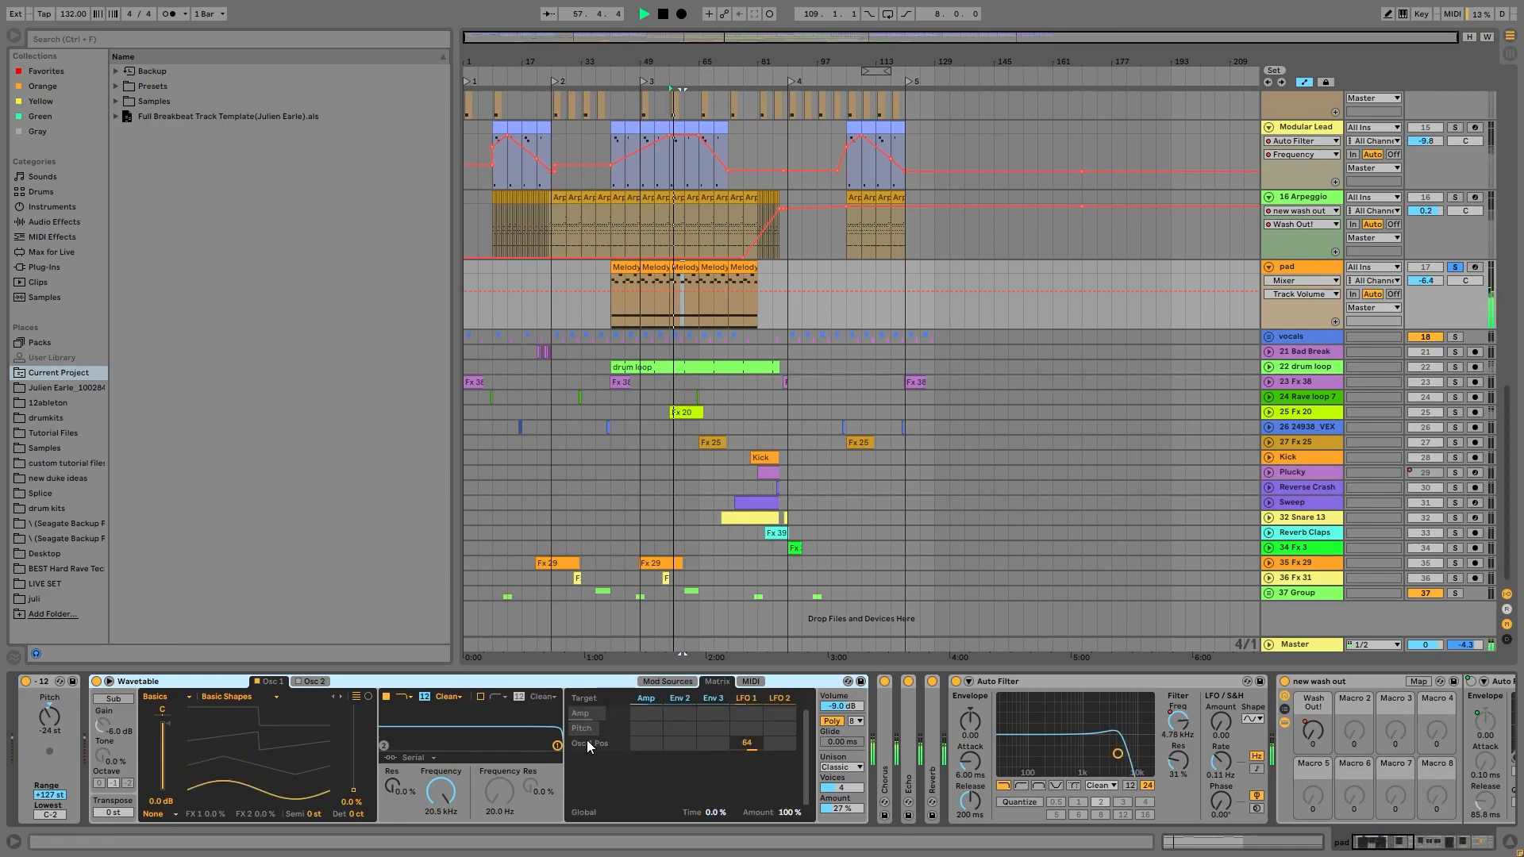
pyautogui.press('space')
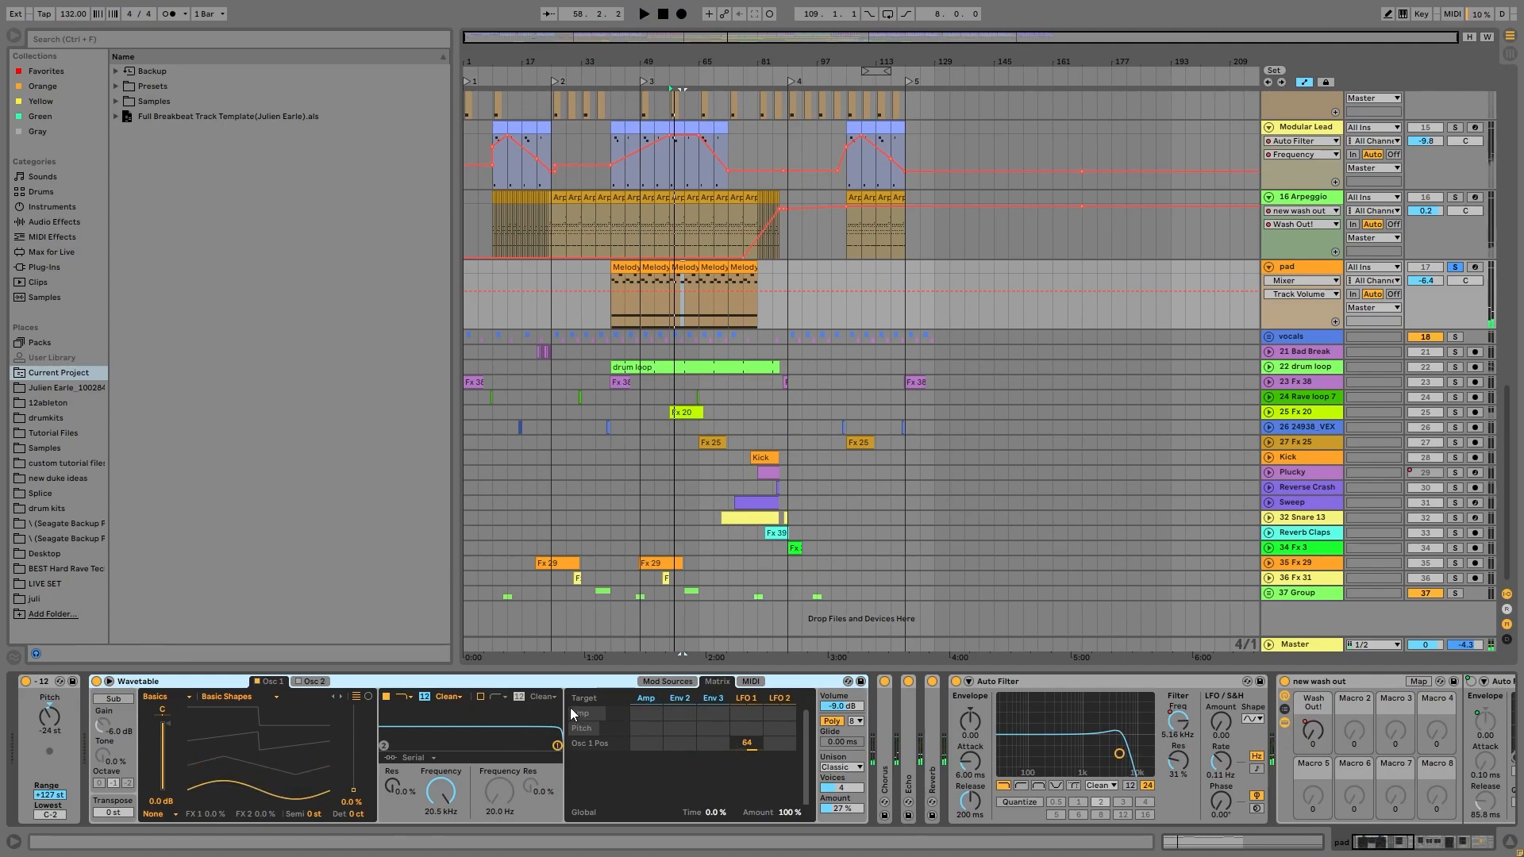
pyautogui.press('space')
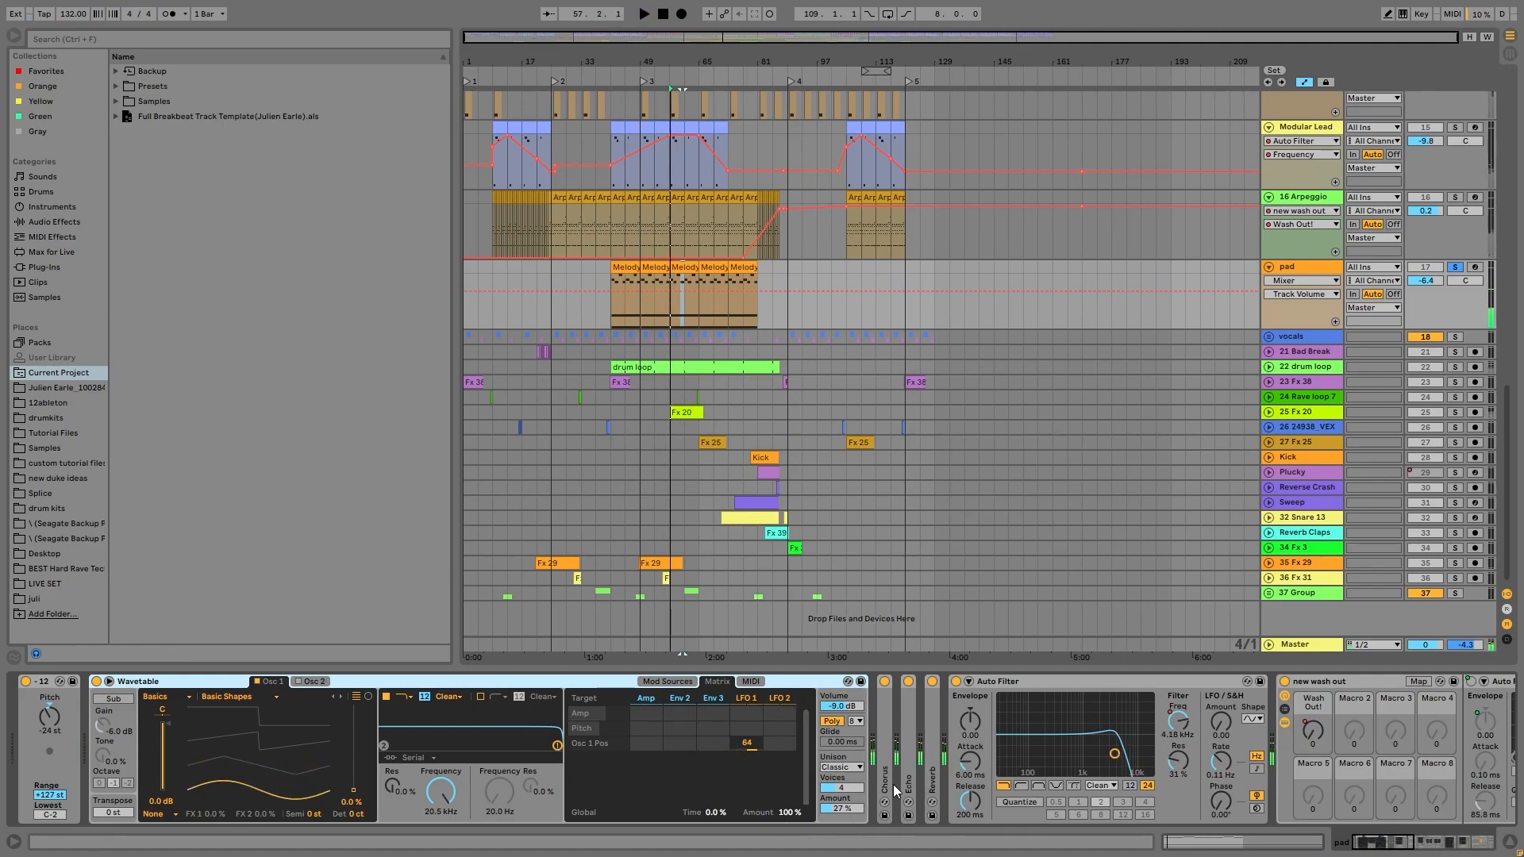
# - Unfold the pad's Chorus and show the pad's Auto Filter Frequency automation
pyautogui.doubleClick(886, 749)
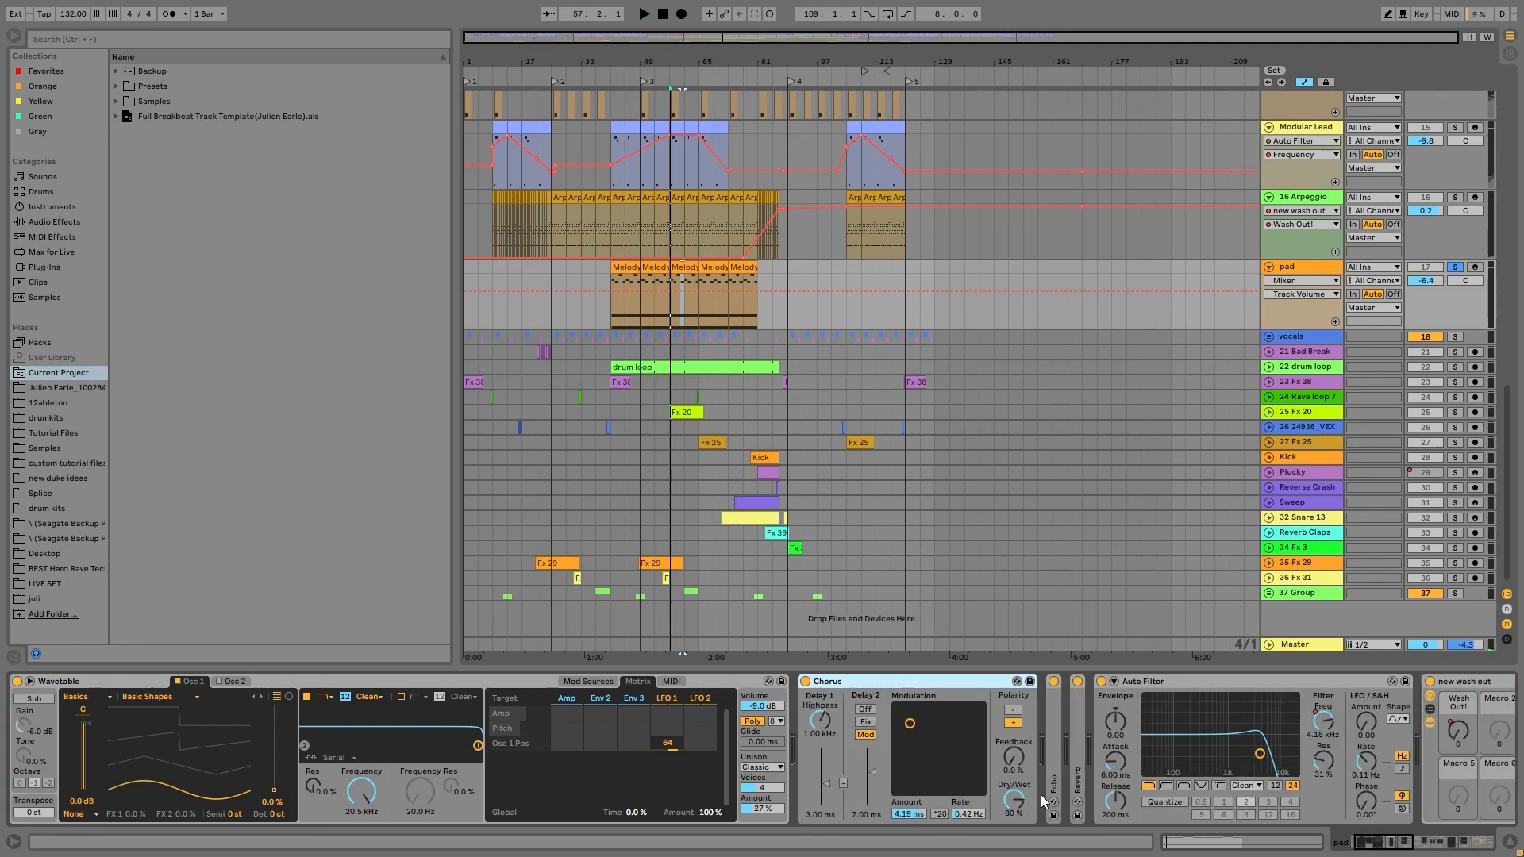
pyautogui.scroll(-2, 1182, 757)
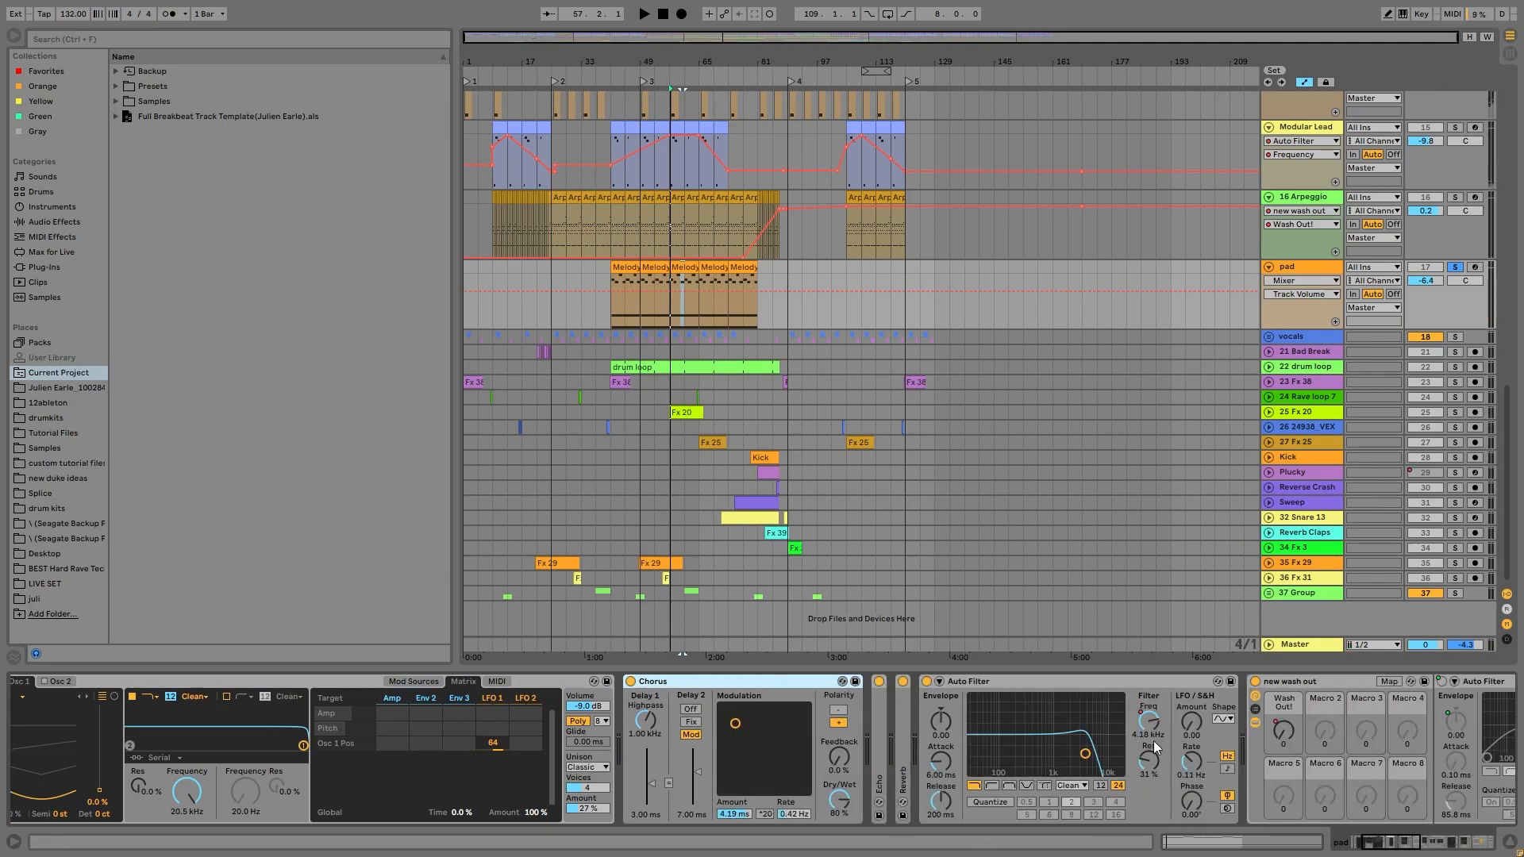
pyautogui.click(1152, 736)
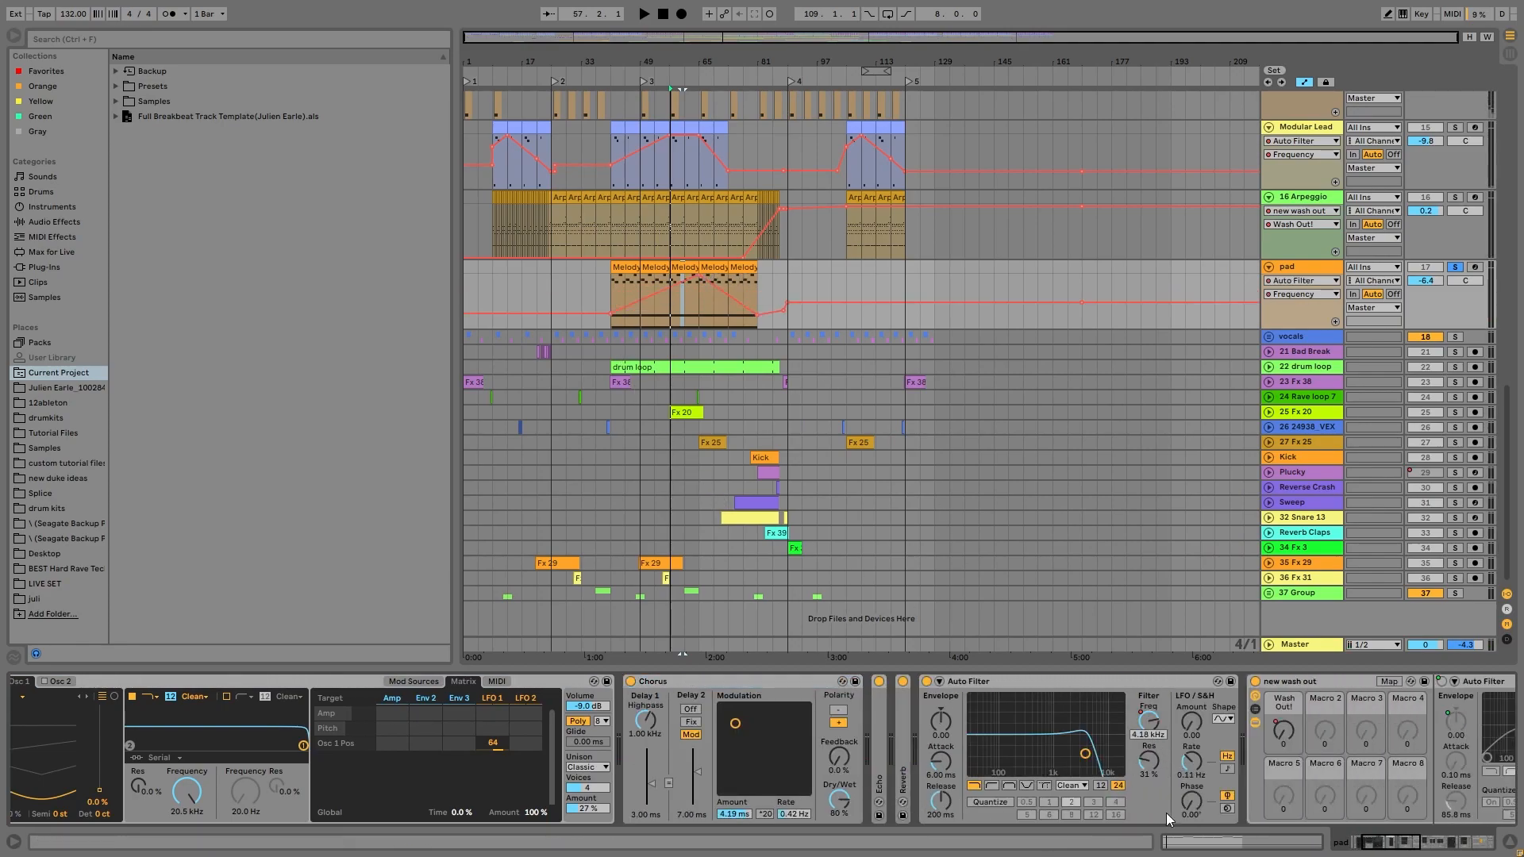
# - Show the pad's Wash Out! automation and re-enable the overridden automation
pyautogui.moveTo(1284, 730); pyautogui.dragTo(1284, 725)
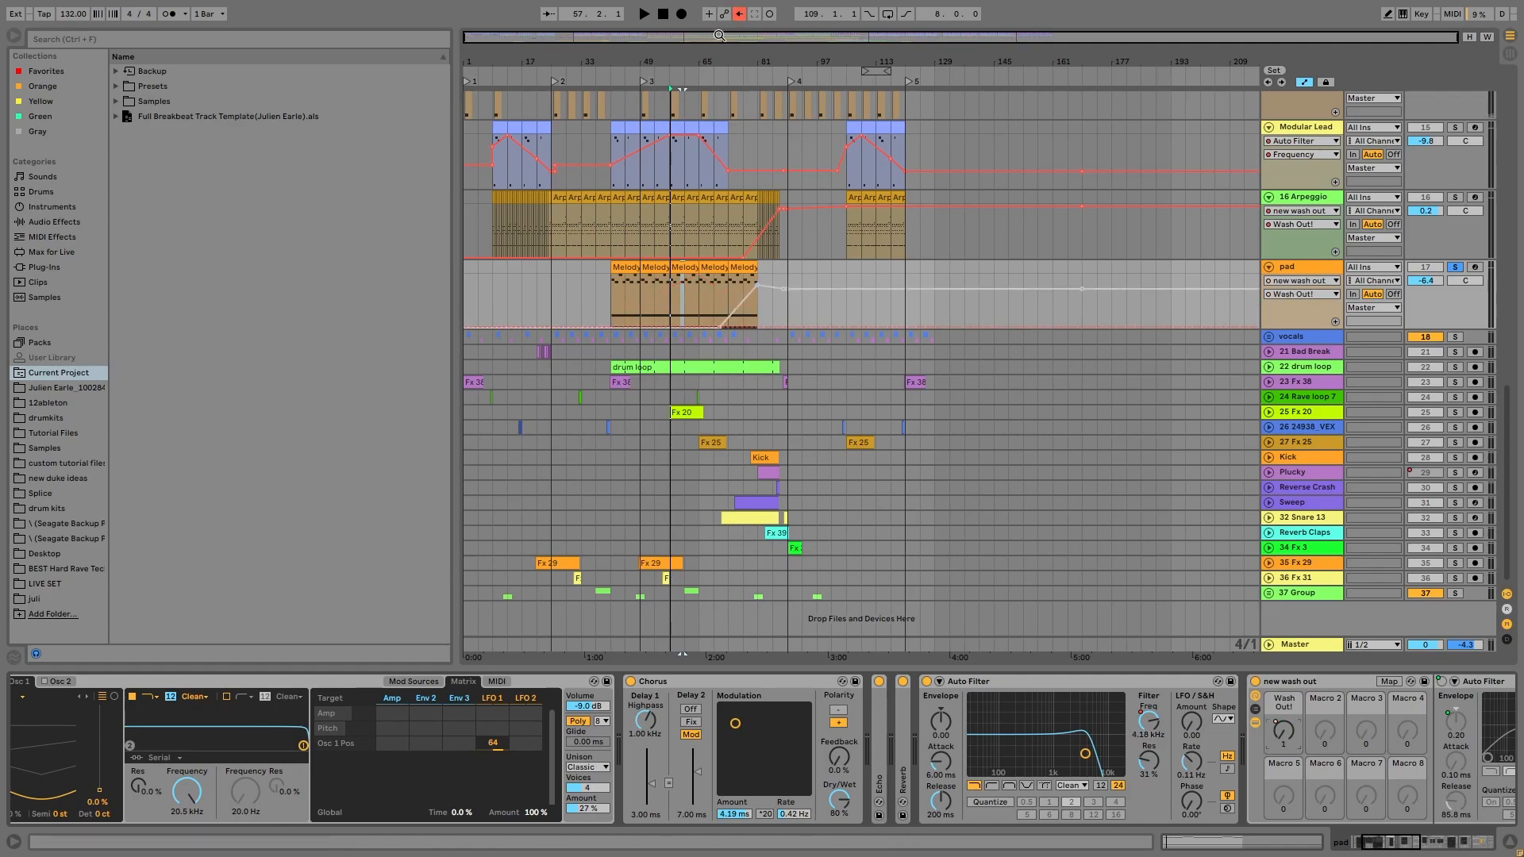
pyautogui.click(741, 17)
pyautogui.hscroll(5, 965, 808)
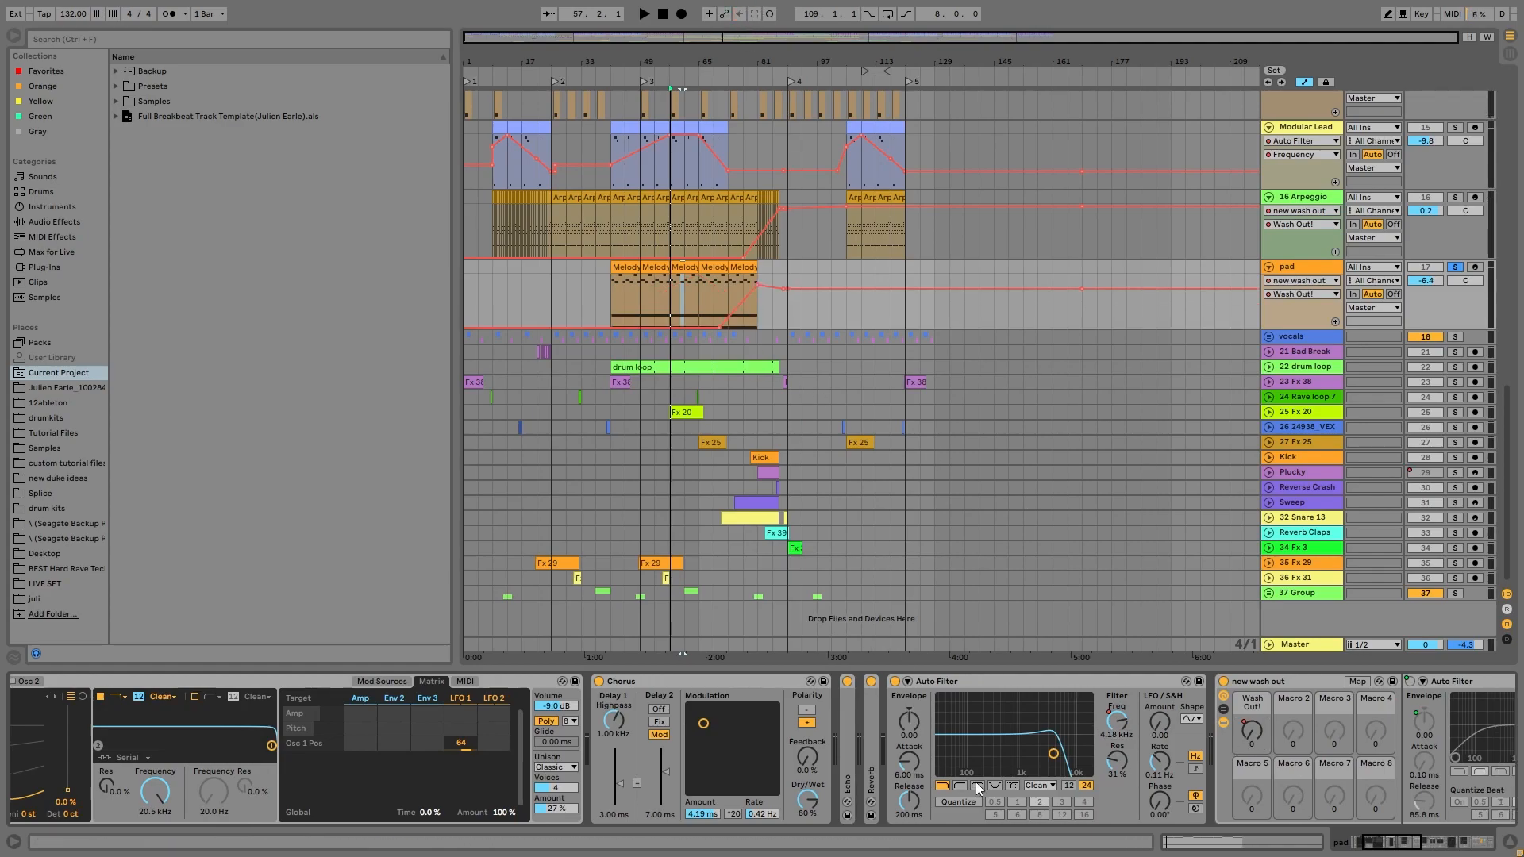
# - Show the effects at the end of the pad's device chain and unsolo the pad
pyautogui.click(1457, 841)
pyautogui.moveTo(1449, 849); pyautogui.dragTo(1461, 854)
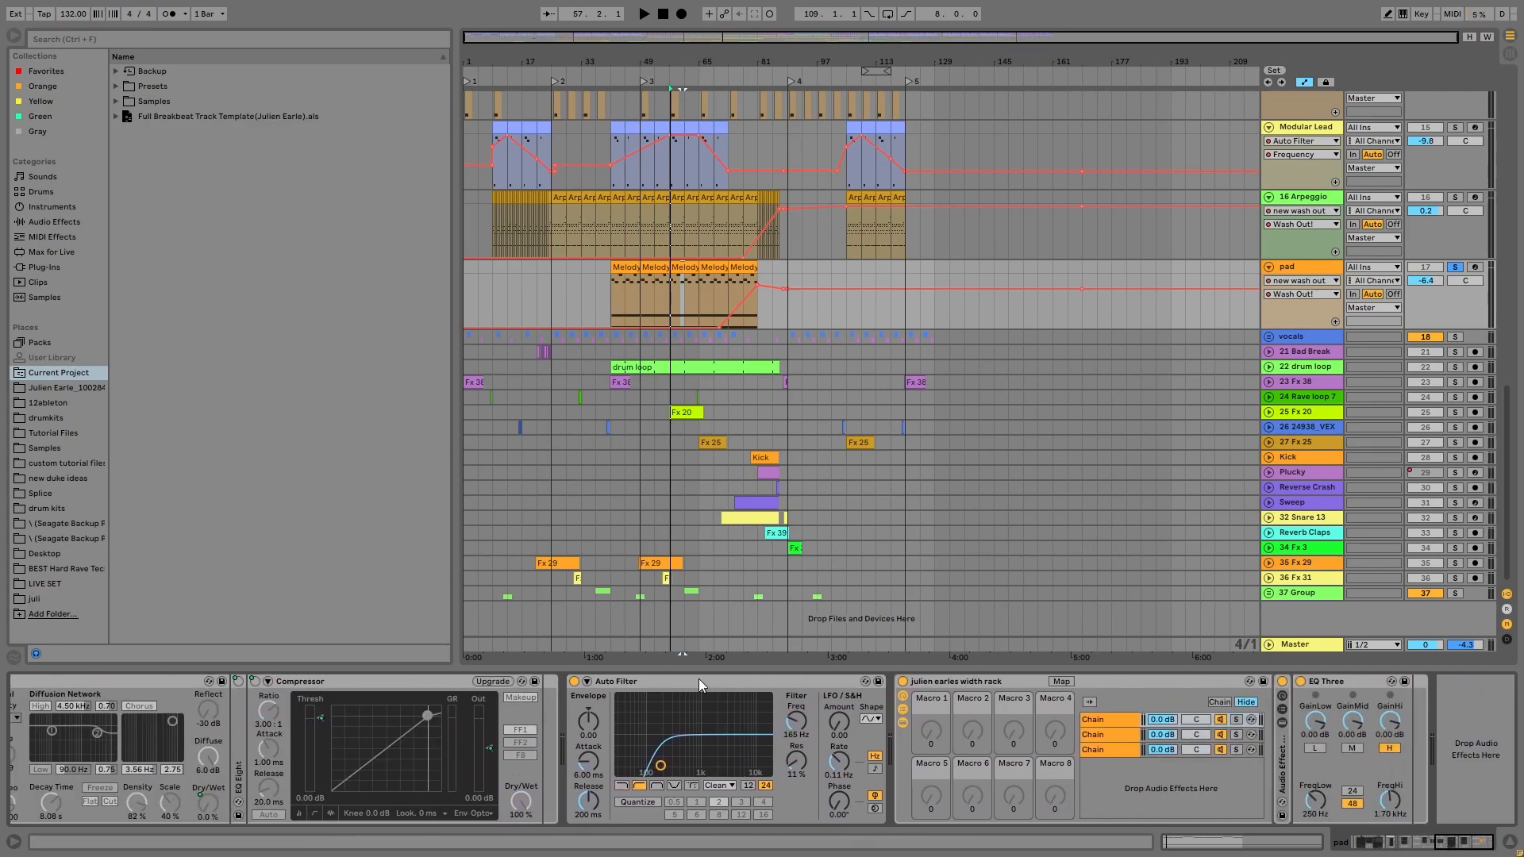
pyautogui.click(1460, 268)
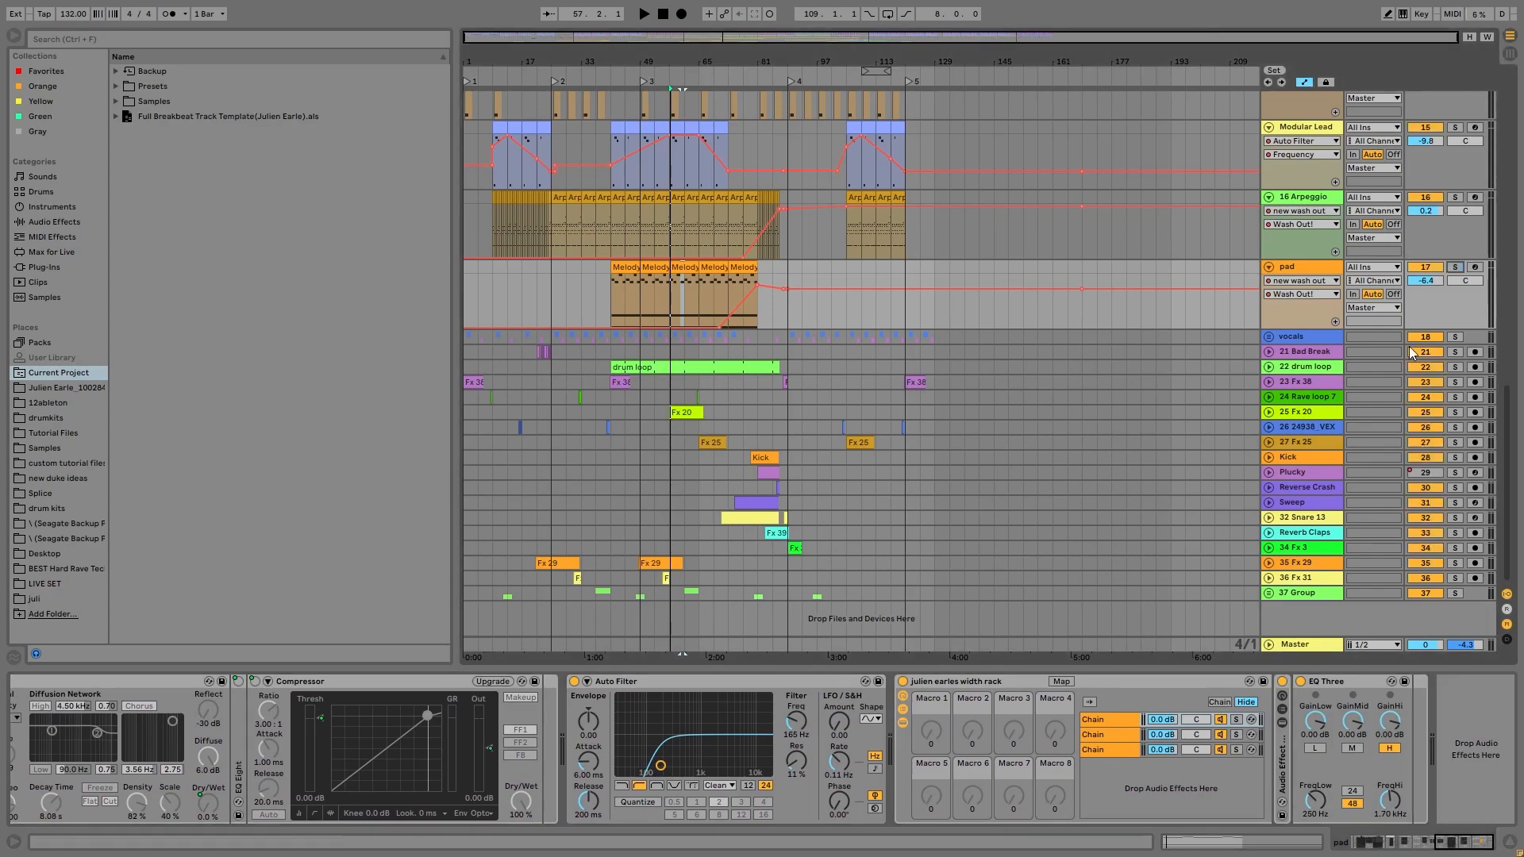
# - Unfold the vocals group and show the devices of the 37 Group and of the vocals group
pyautogui.click(1268, 337)
pyautogui.click(1287, 337)
pyautogui.scroll(-3, 1389, 503)
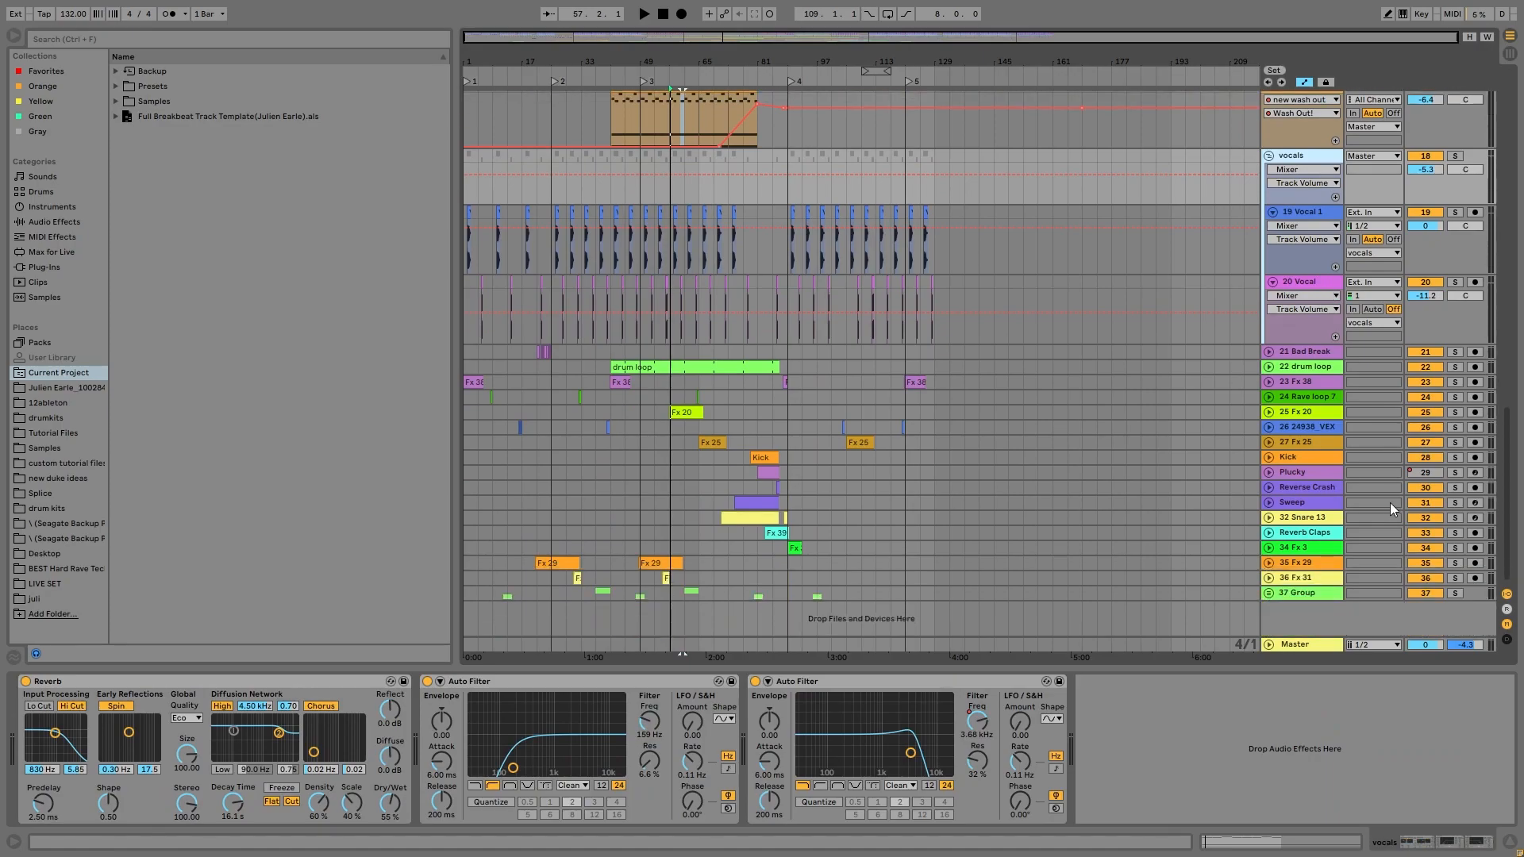
pyautogui.click(1296, 595)
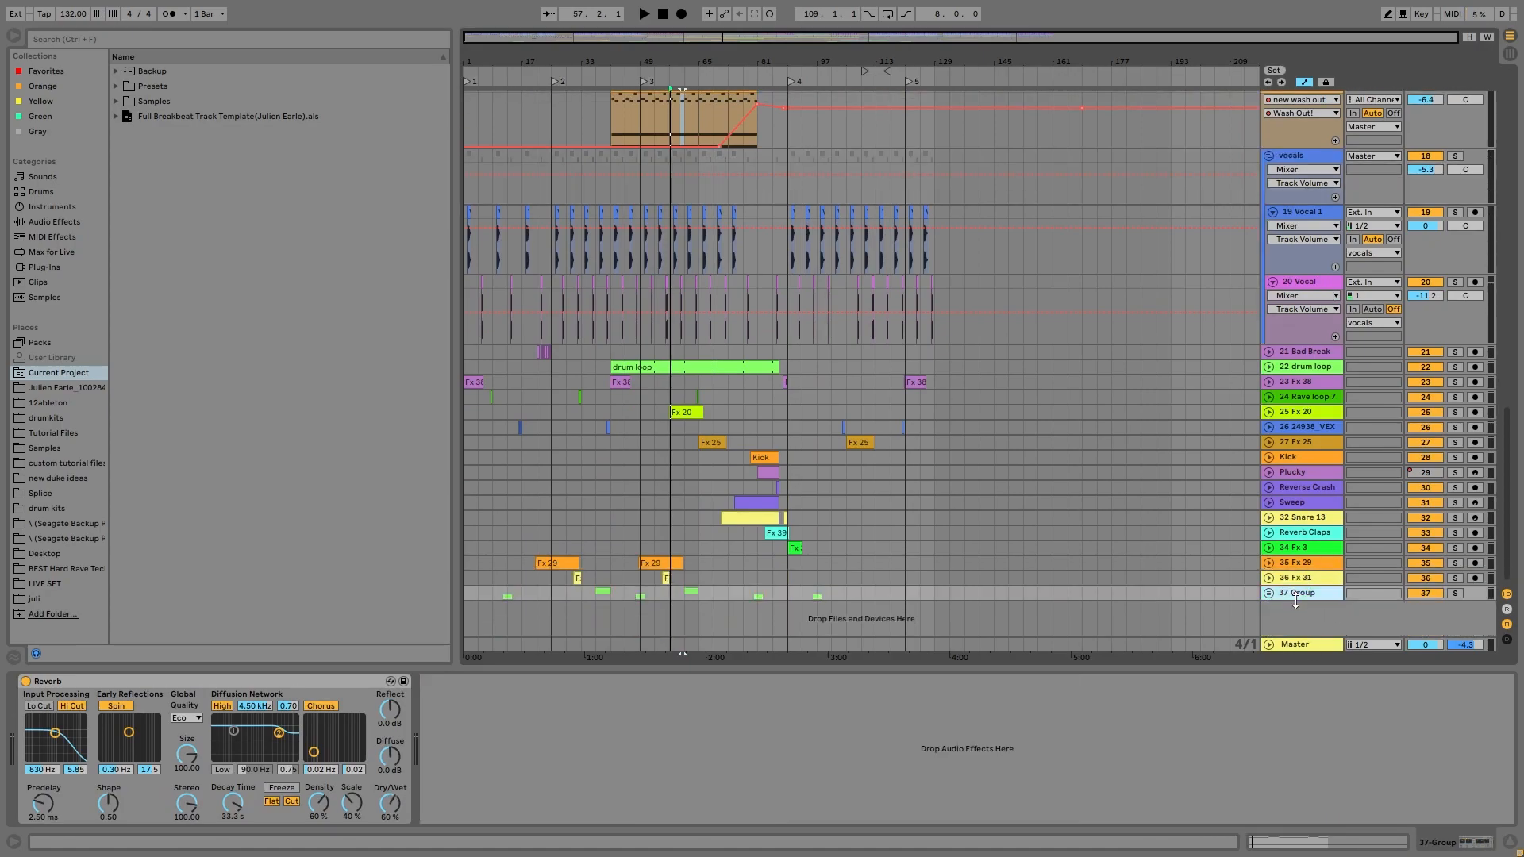
pyautogui.click(1302, 158)
# - Play the vocals group from bar 97, first in the full mix and with the group soloed
pyautogui.moveTo(1505, 504); pyautogui.dragTo(1496, 159)
pyautogui.scroll(-15, 1114, 454)
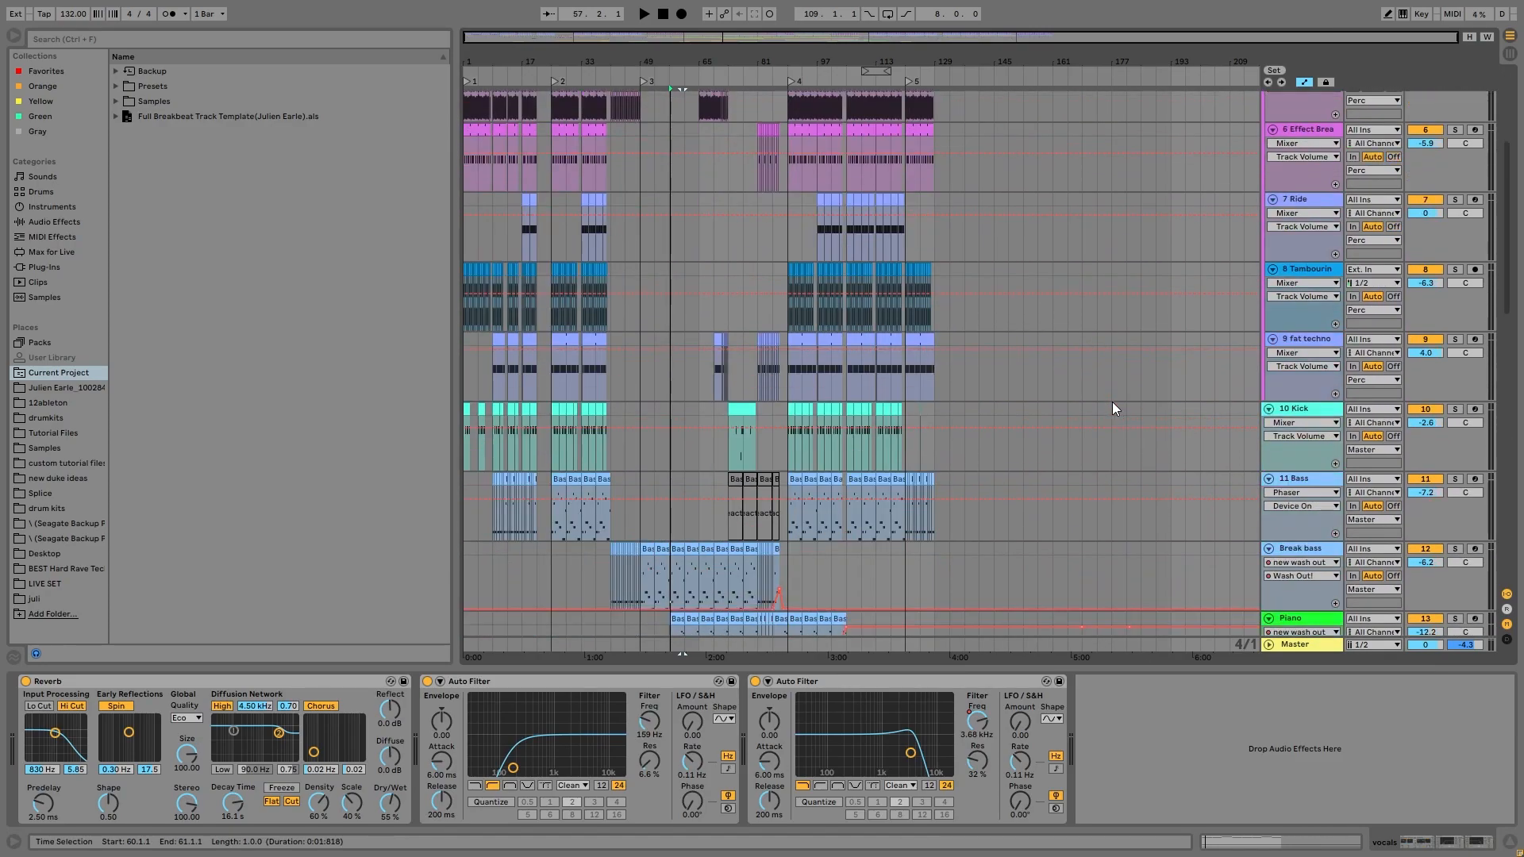
pyautogui.scroll(-10, 1086, 553)
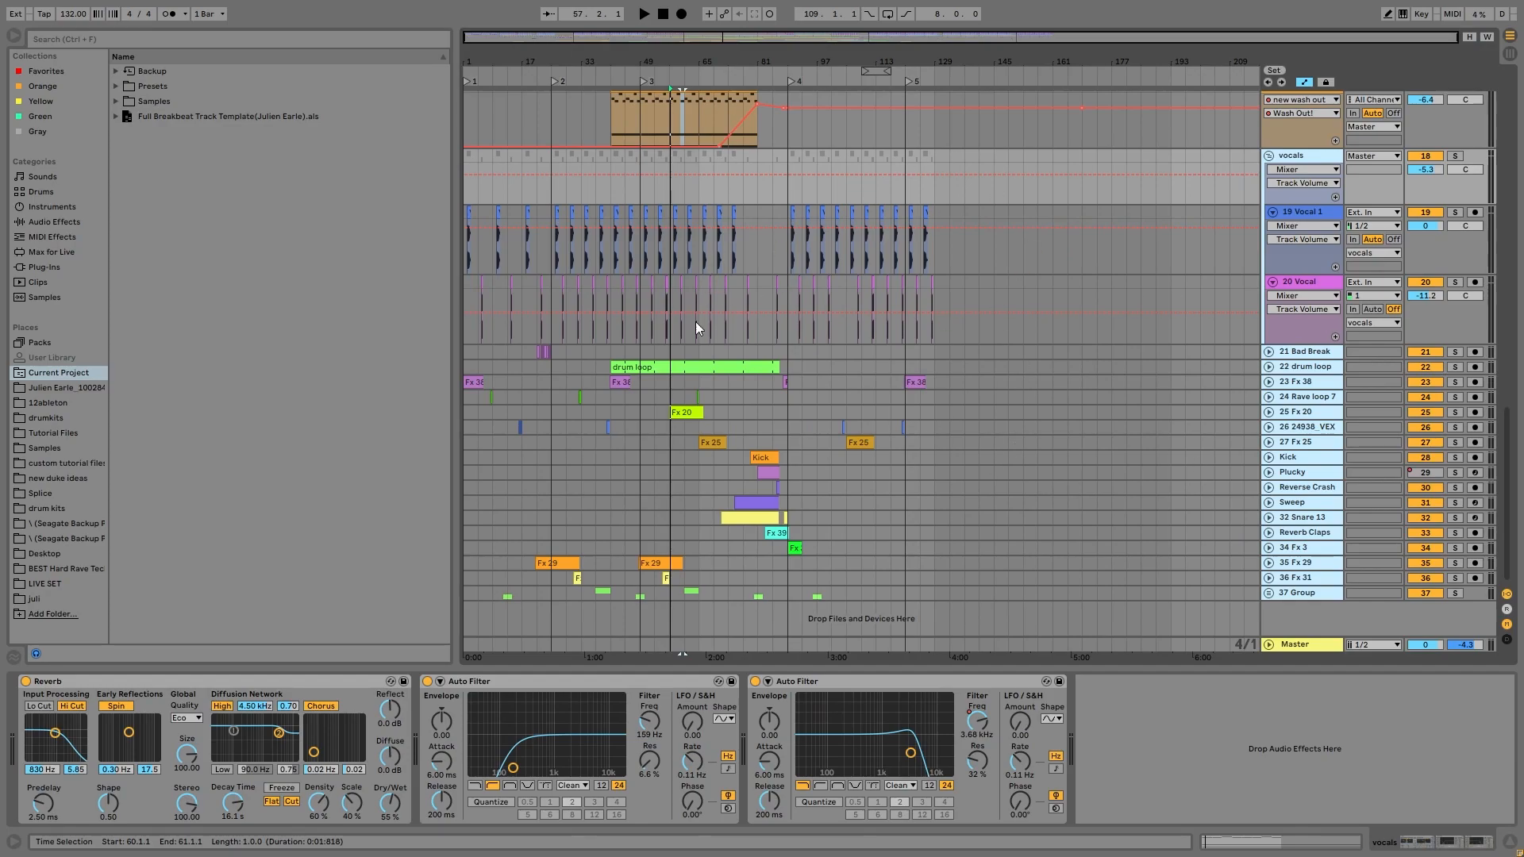
pyautogui.scroll(5, 881, 277)
pyautogui.scroll(-4, 1143, 295)
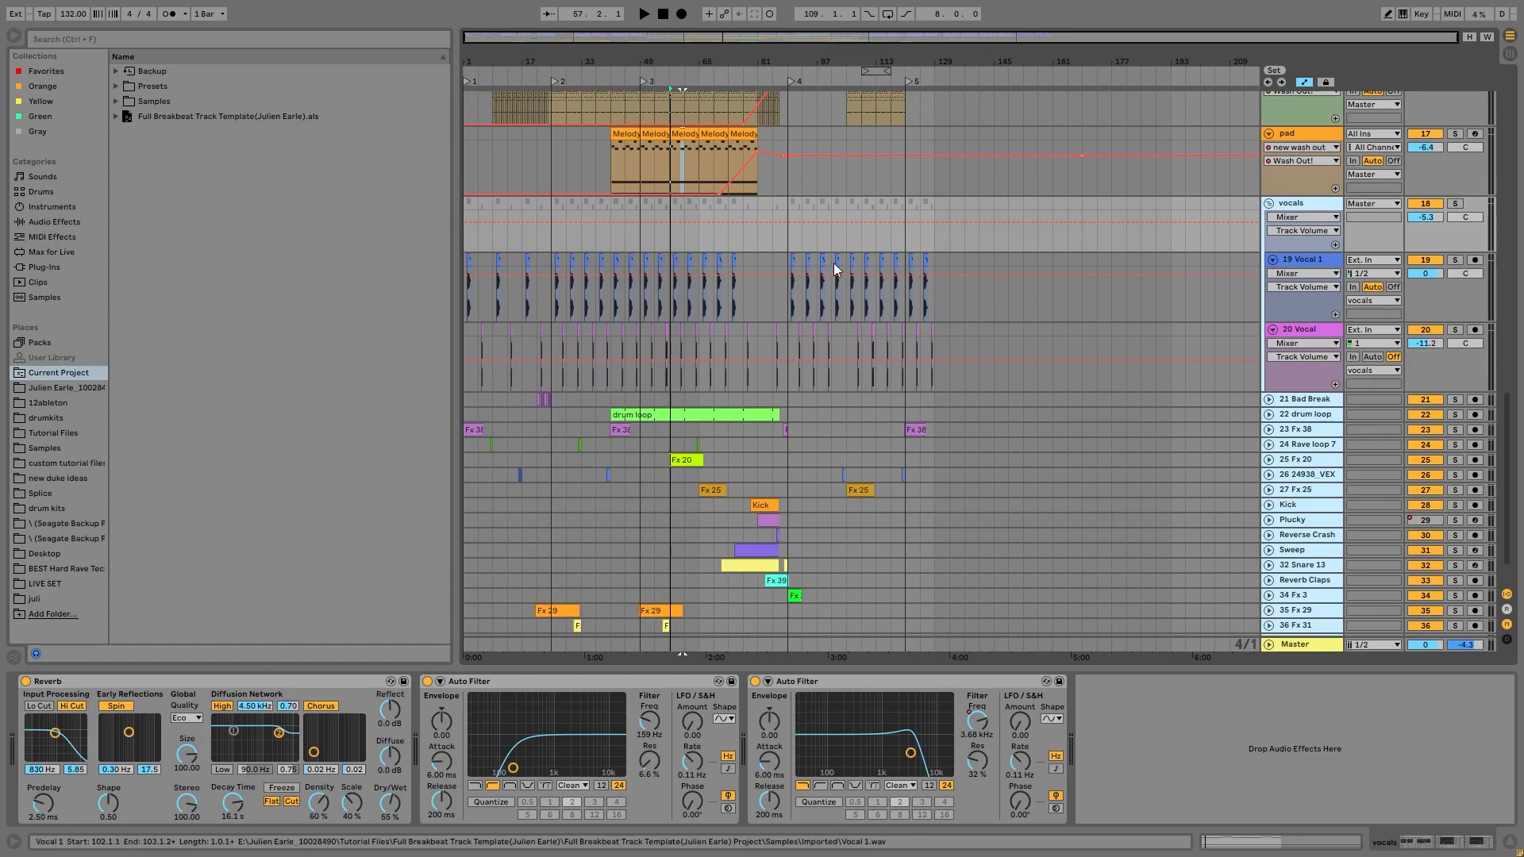
pyautogui.click(817, 234)
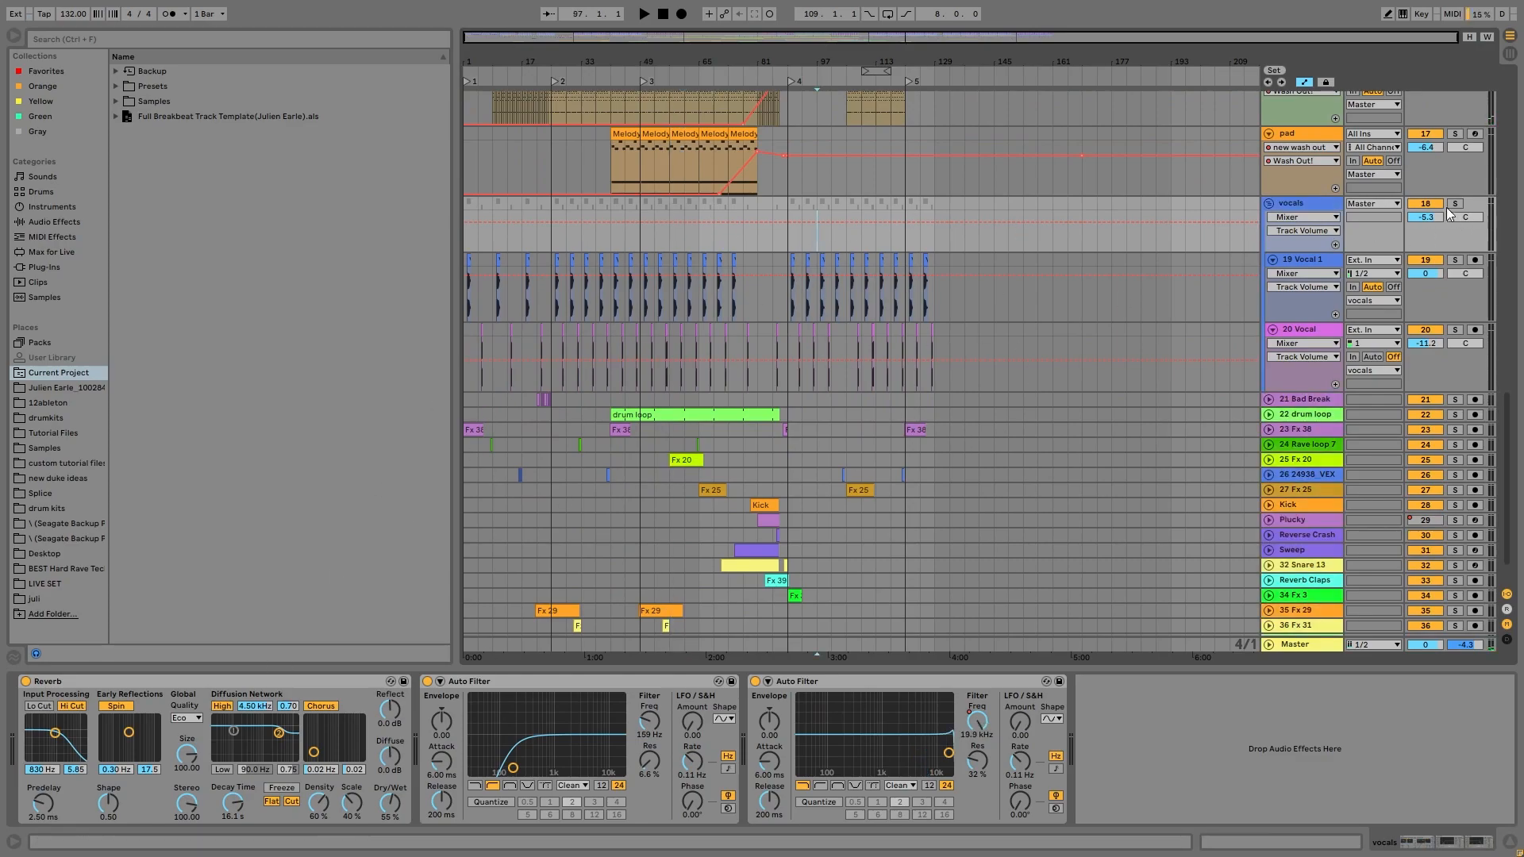
pyautogui.press('space')
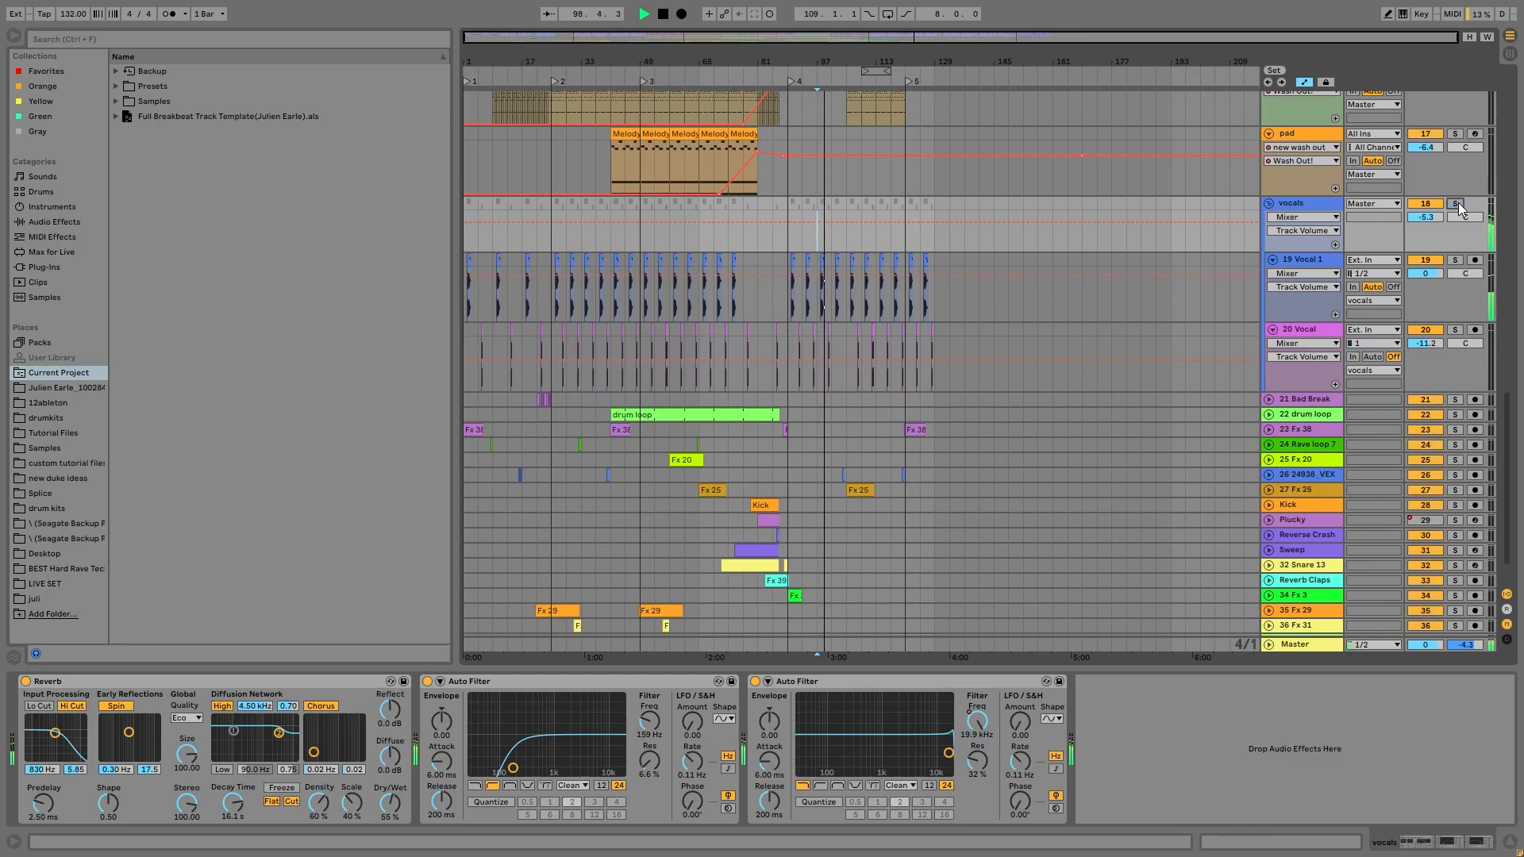
pyautogui.click(1458, 202)
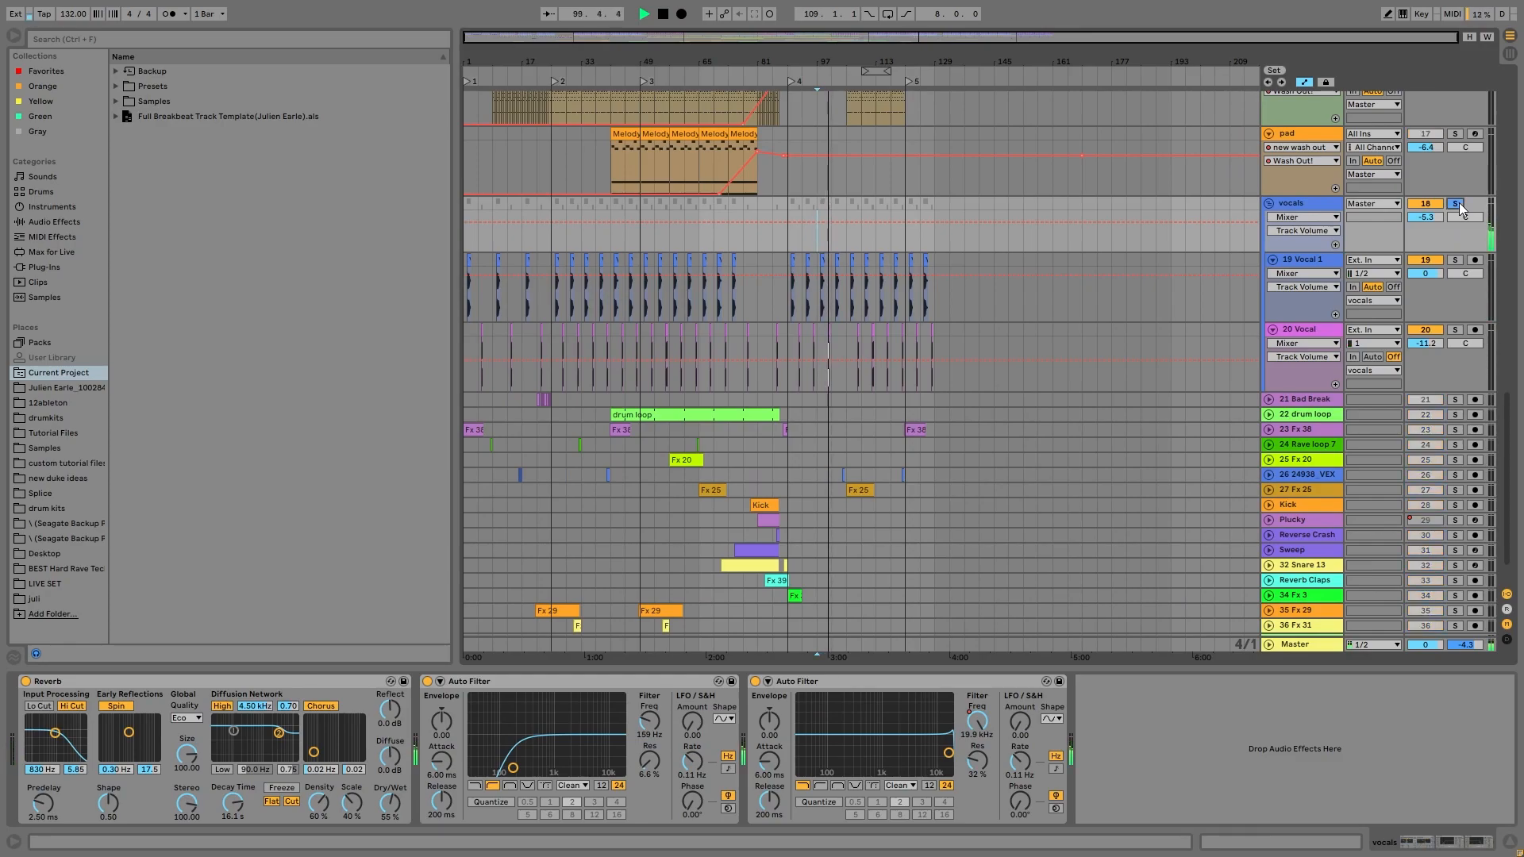
pyautogui.click(1458, 203)
pyautogui.press('space')
# - Examine the vocal clips around bar 97 and show the vocals group's Auto Filter Frequency automation across the whole arrangement
pyautogui.moveTo(828, 60); pyautogui.dragTo(838, 61)
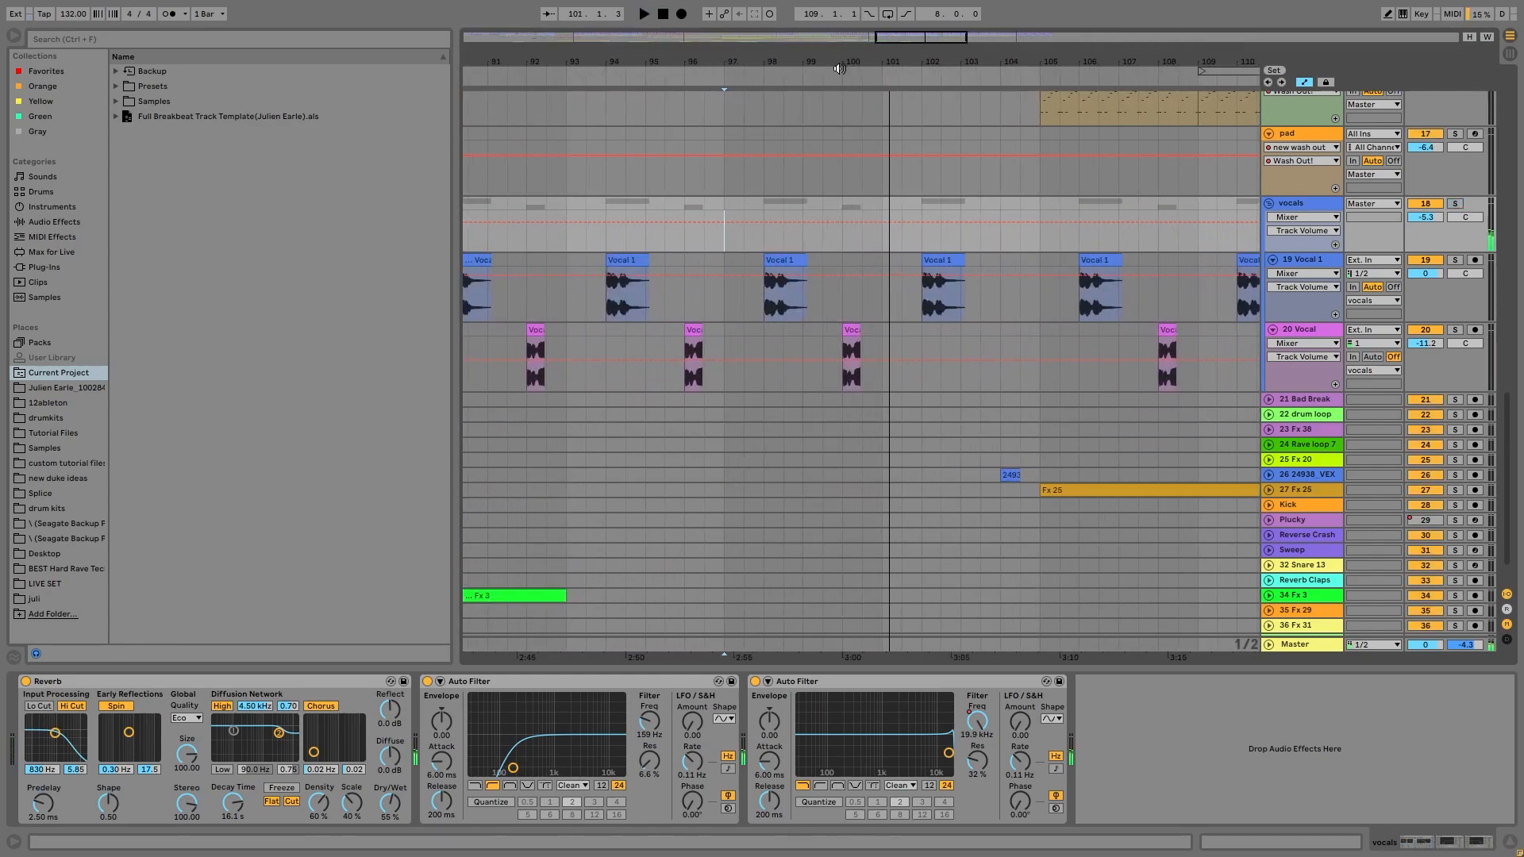
pyautogui.click(945, 750)
pyautogui.press('w')
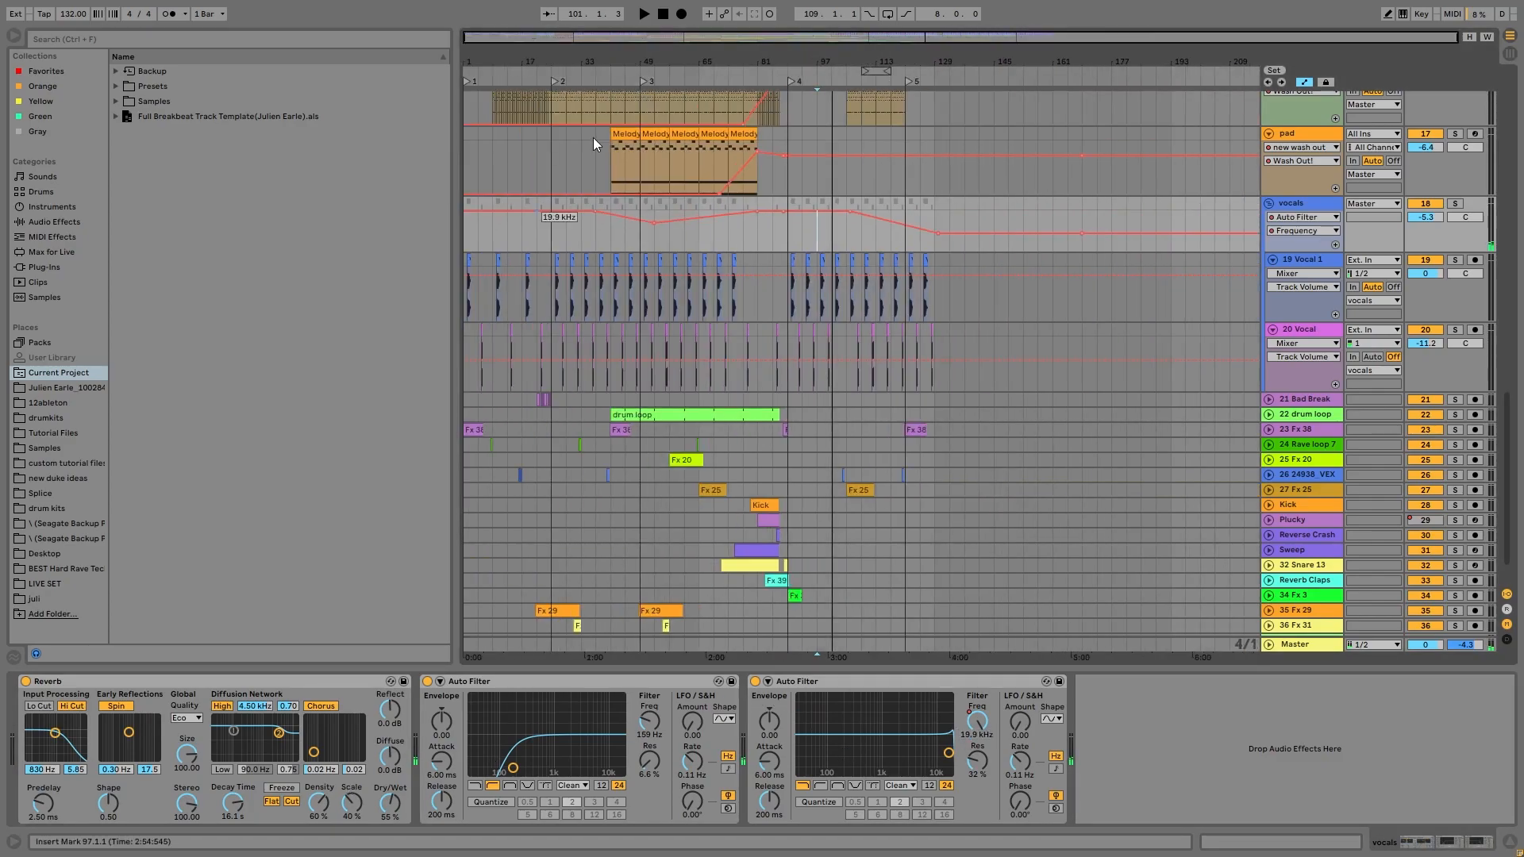
# - Show the Bad Break track's devices and play its section from bar 21
pyautogui.scroll(-2, 1065, 397)
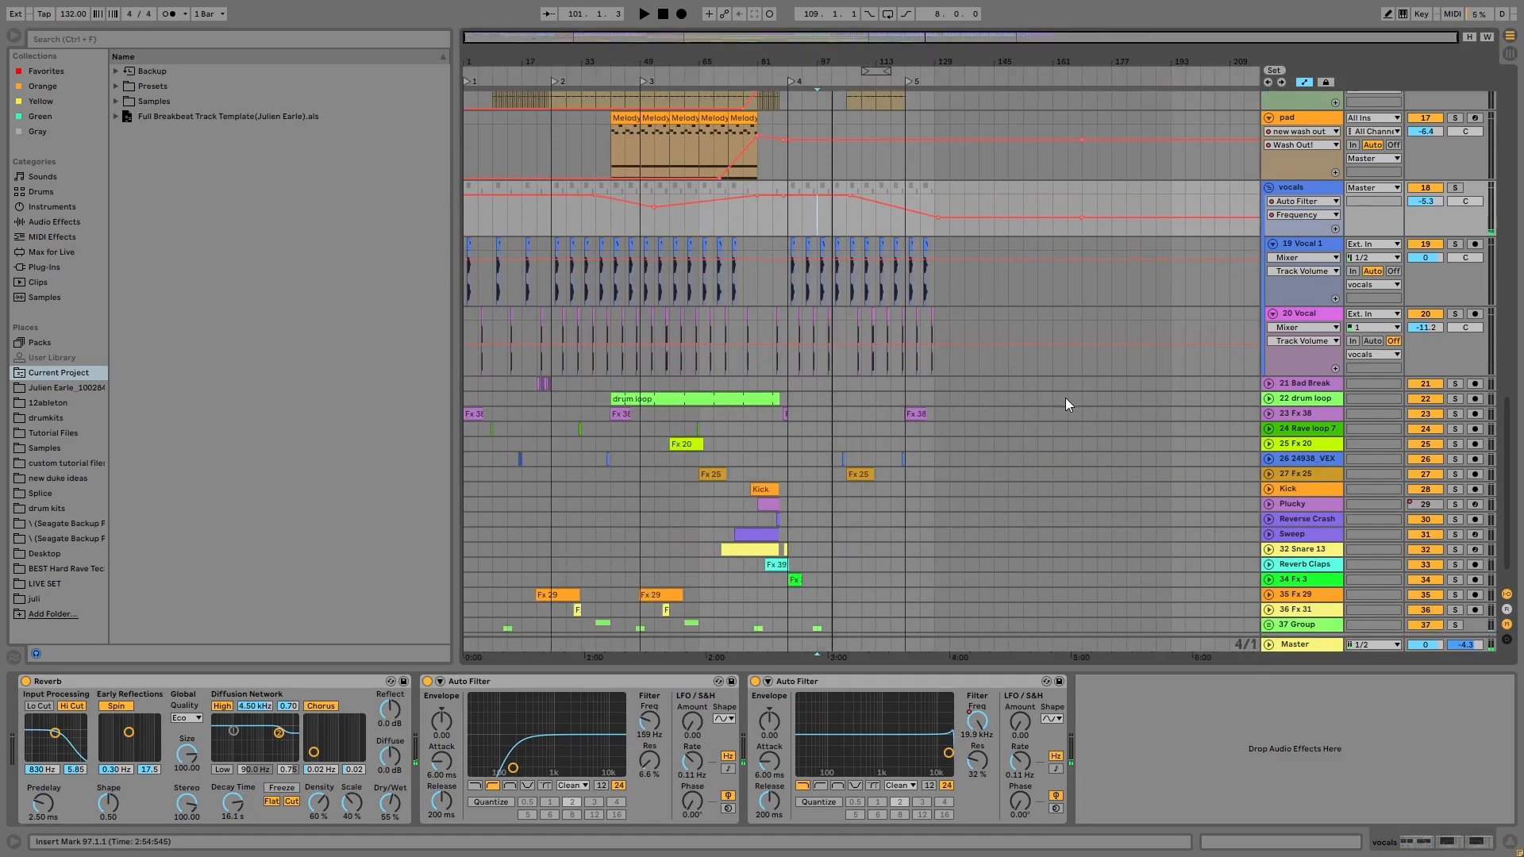
pyautogui.click(1307, 370)
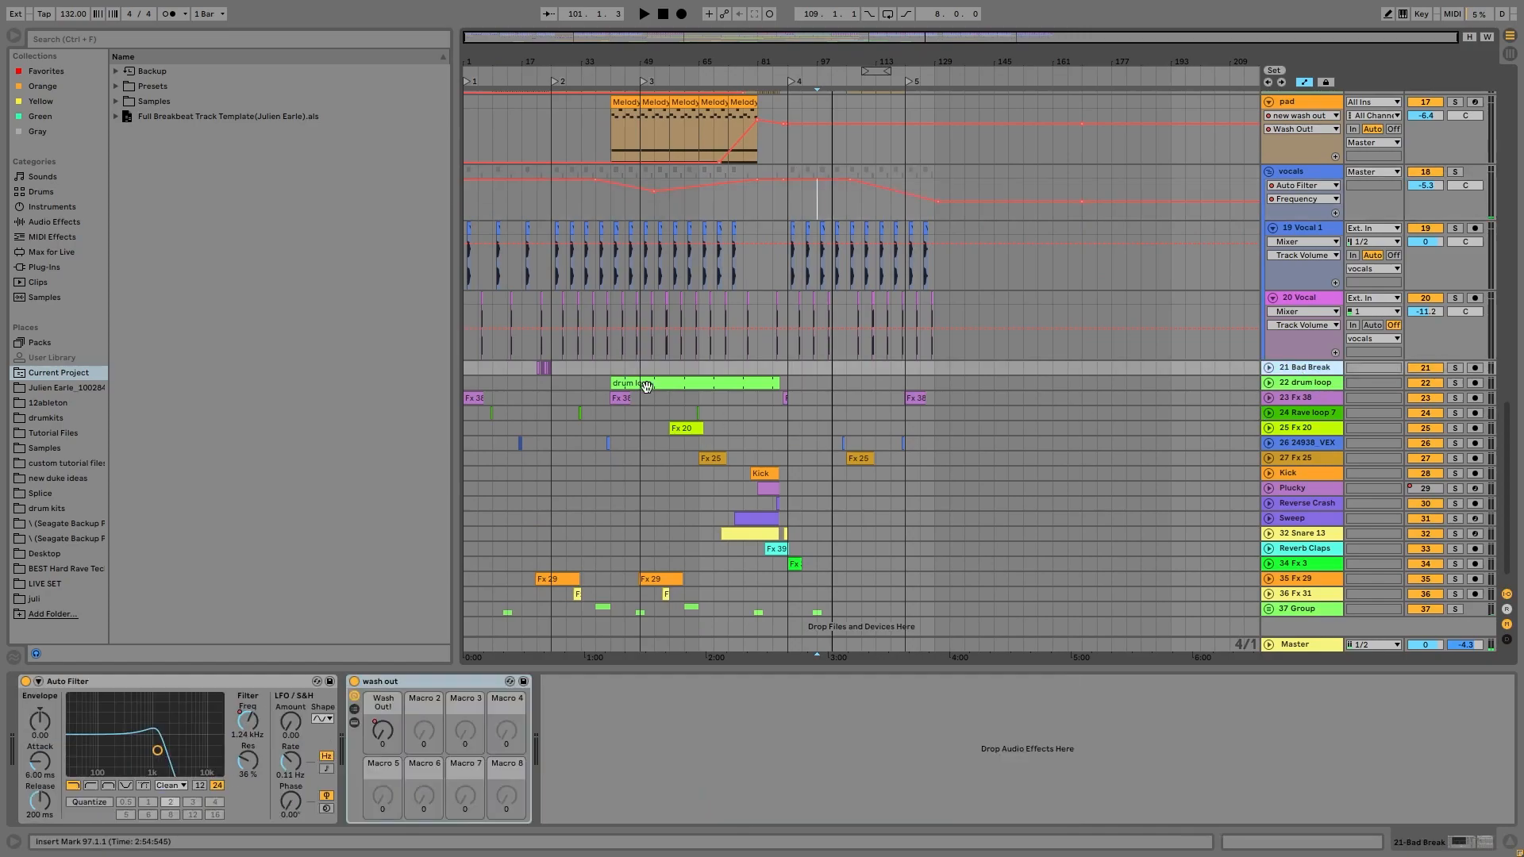
pyautogui.click(537, 383)
pyautogui.press('space')
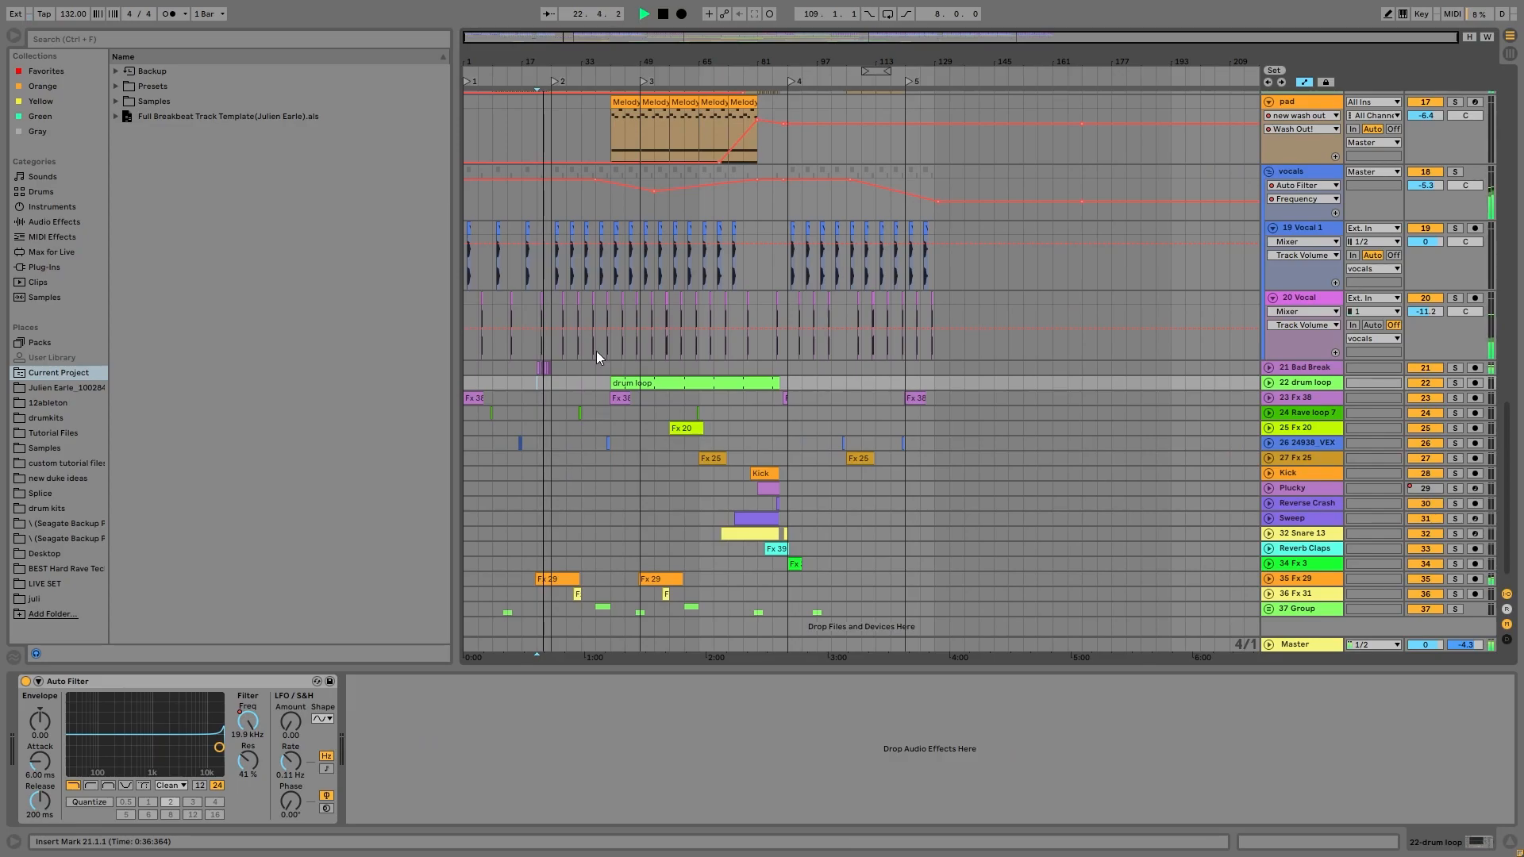
pyautogui.press('space')
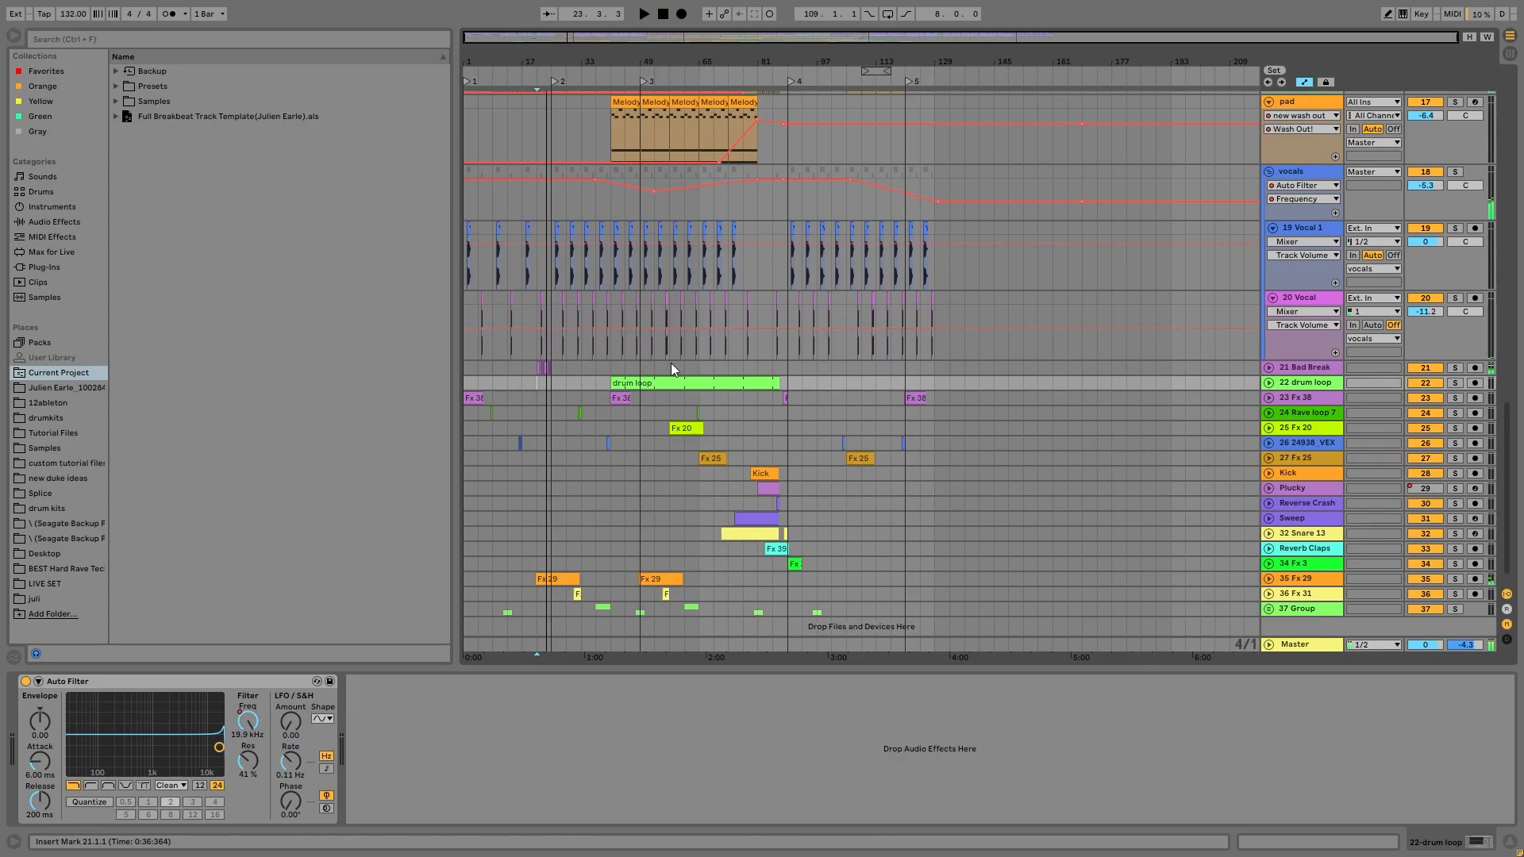
# - Unfold the drum loop track and play it soloed from bar 61
pyautogui.click(1269, 384)
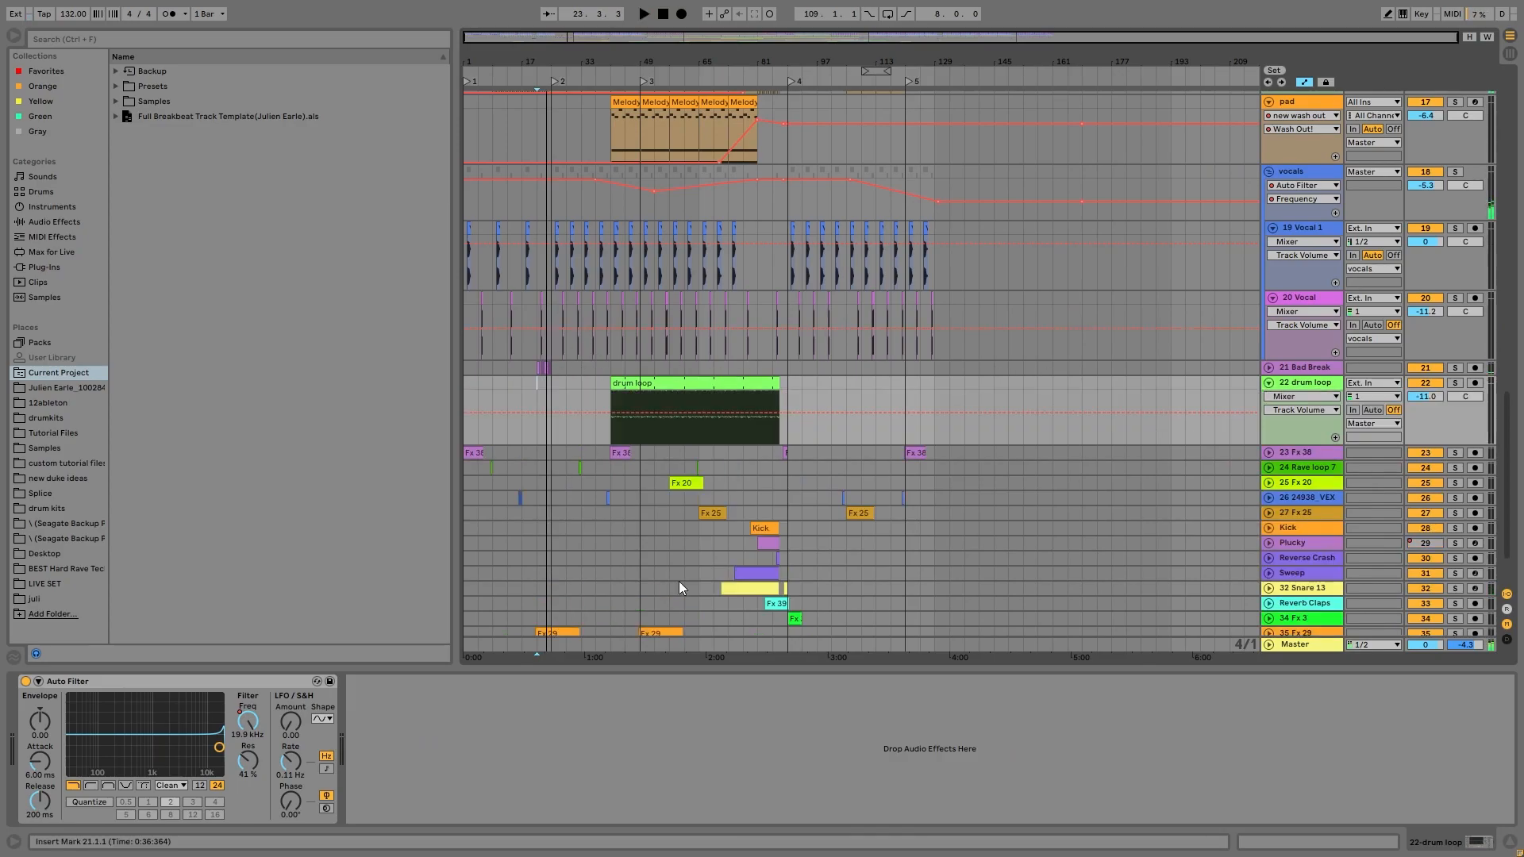
pyautogui.click(689, 426)
pyautogui.press('space')
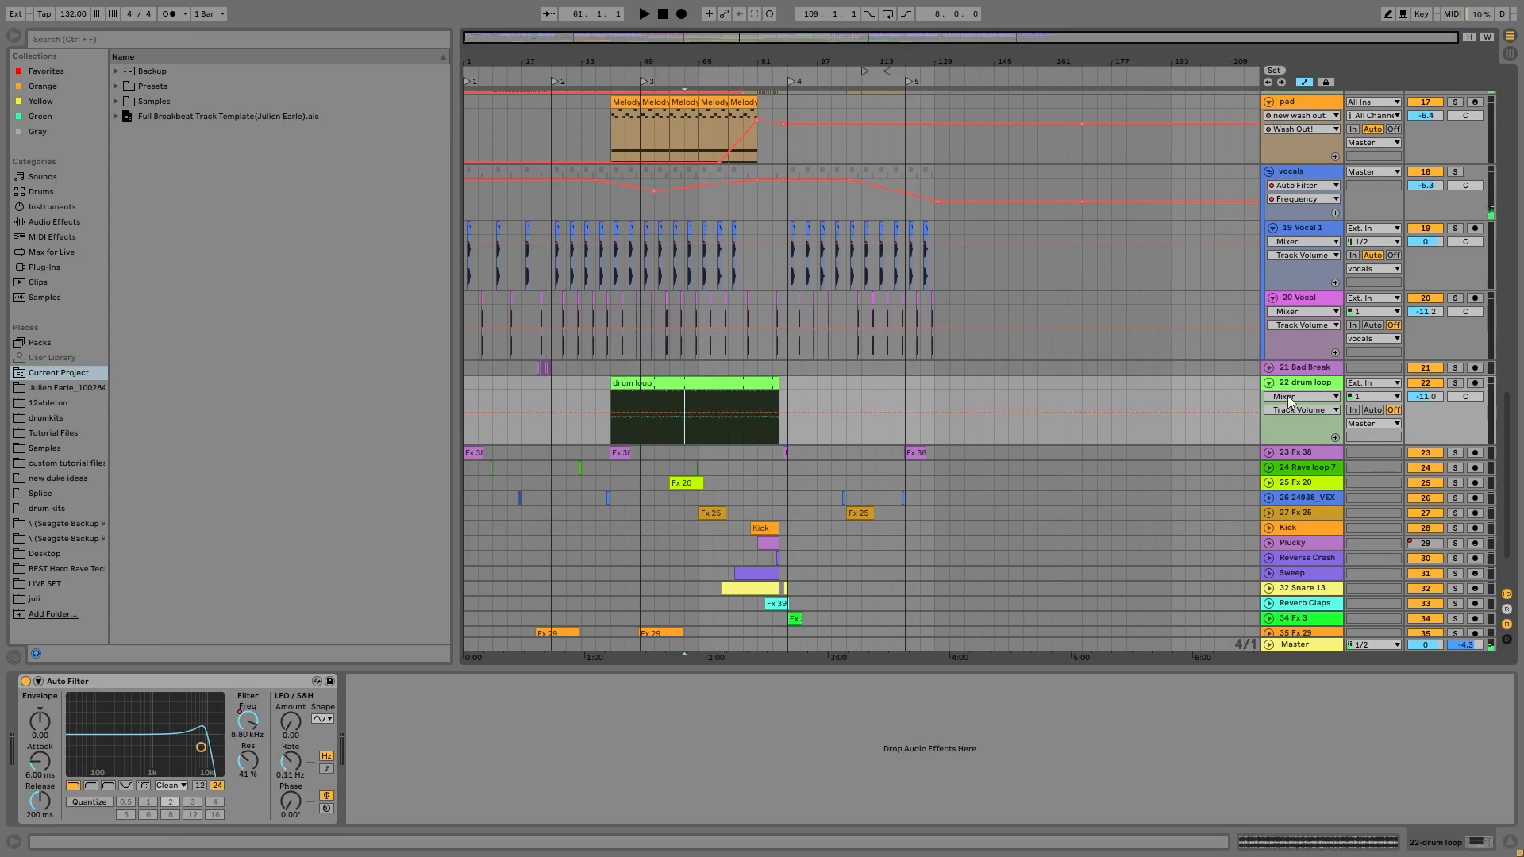
pyautogui.click(1454, 384)
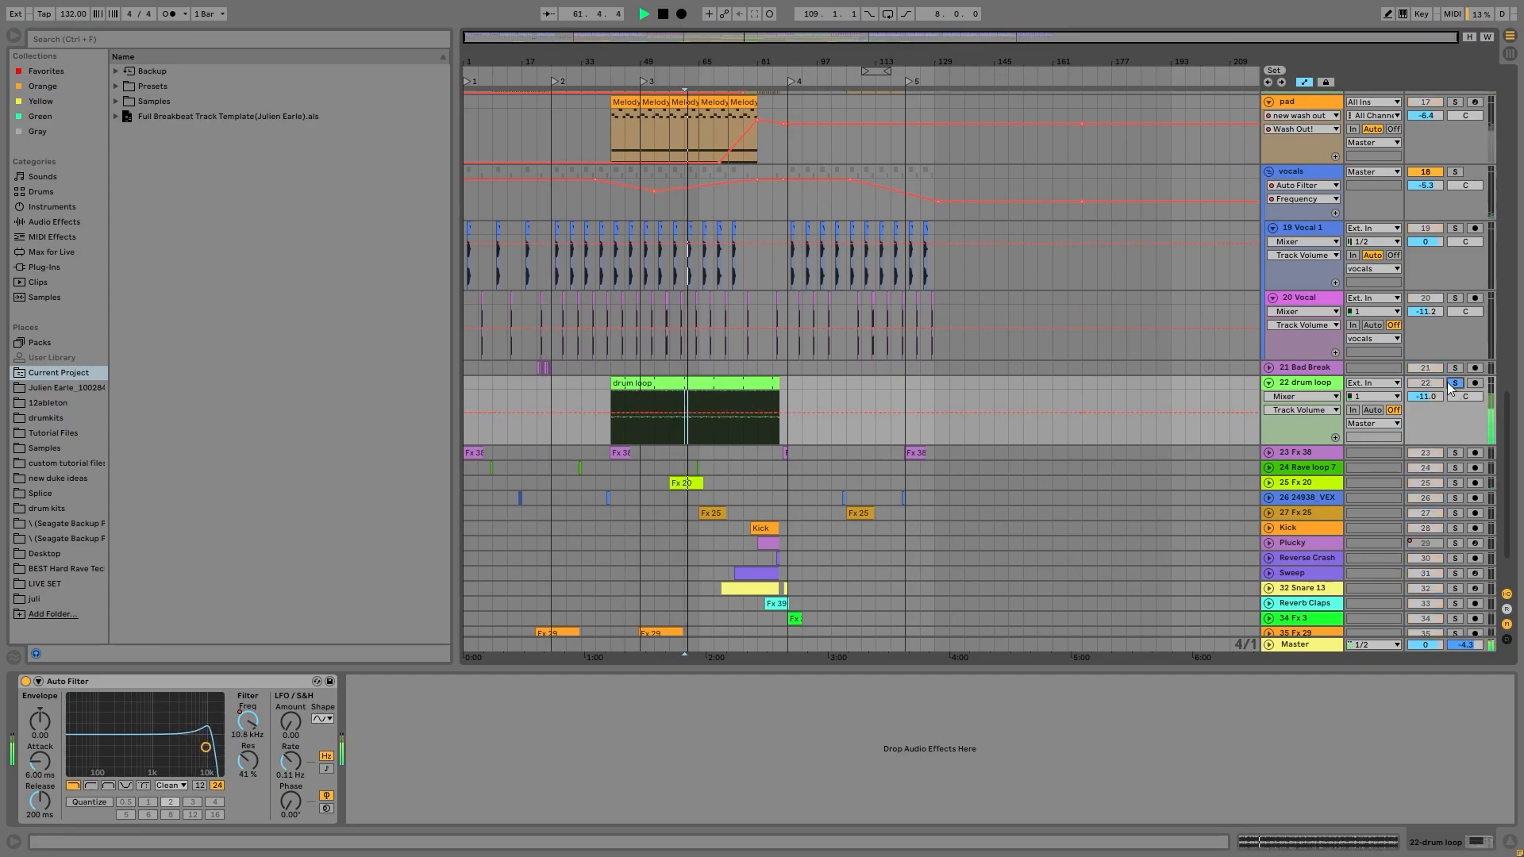
pyautogui.click(1454, 383)
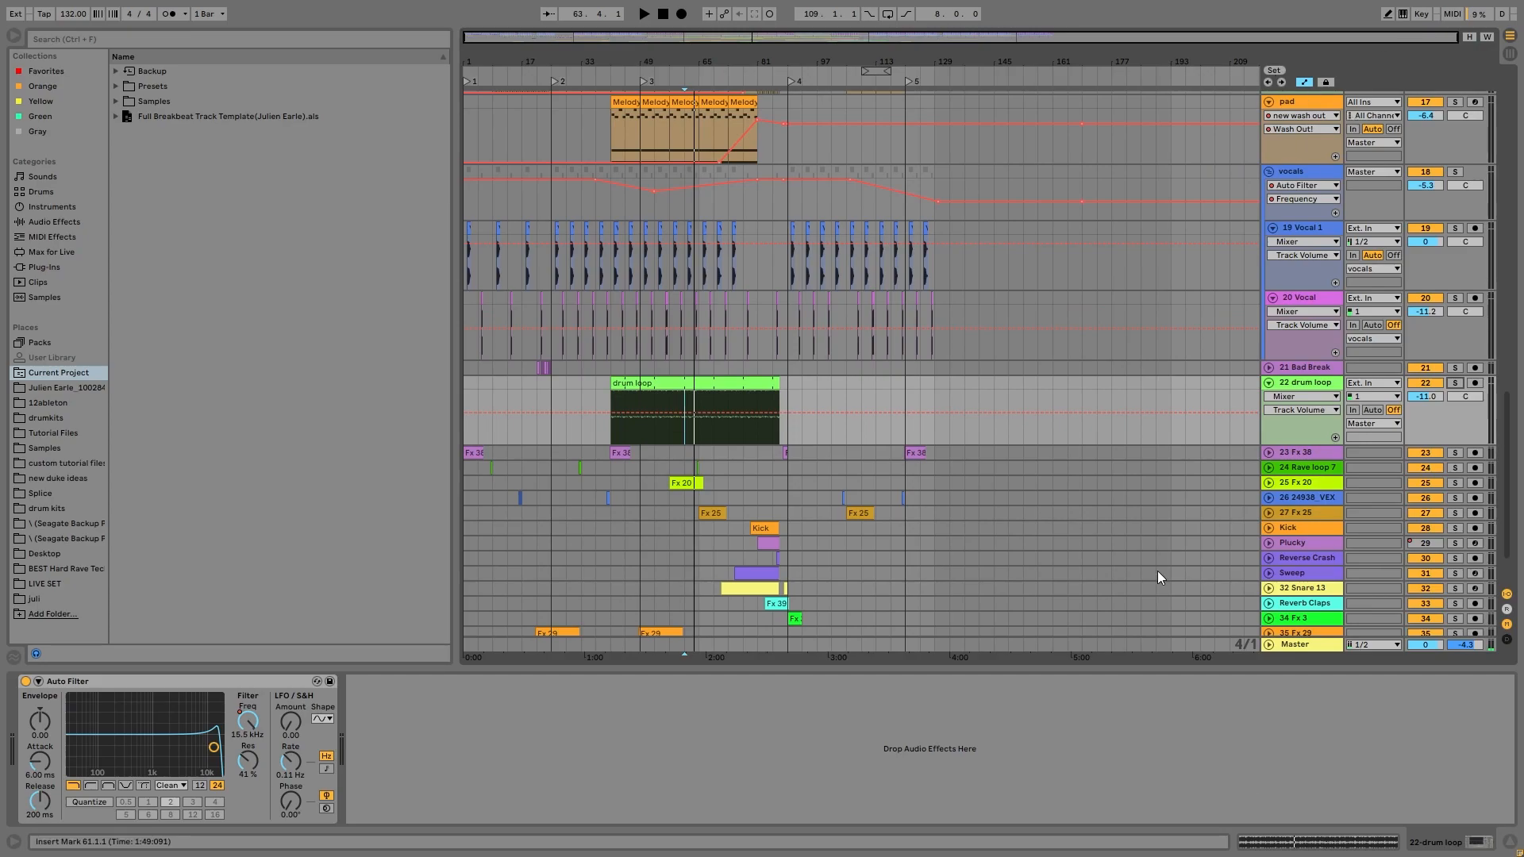
# - Compare the mix from bar 61 with the drum loop muted and unmuted, and solo the drum loop
pyautogui.click(1425, 383)
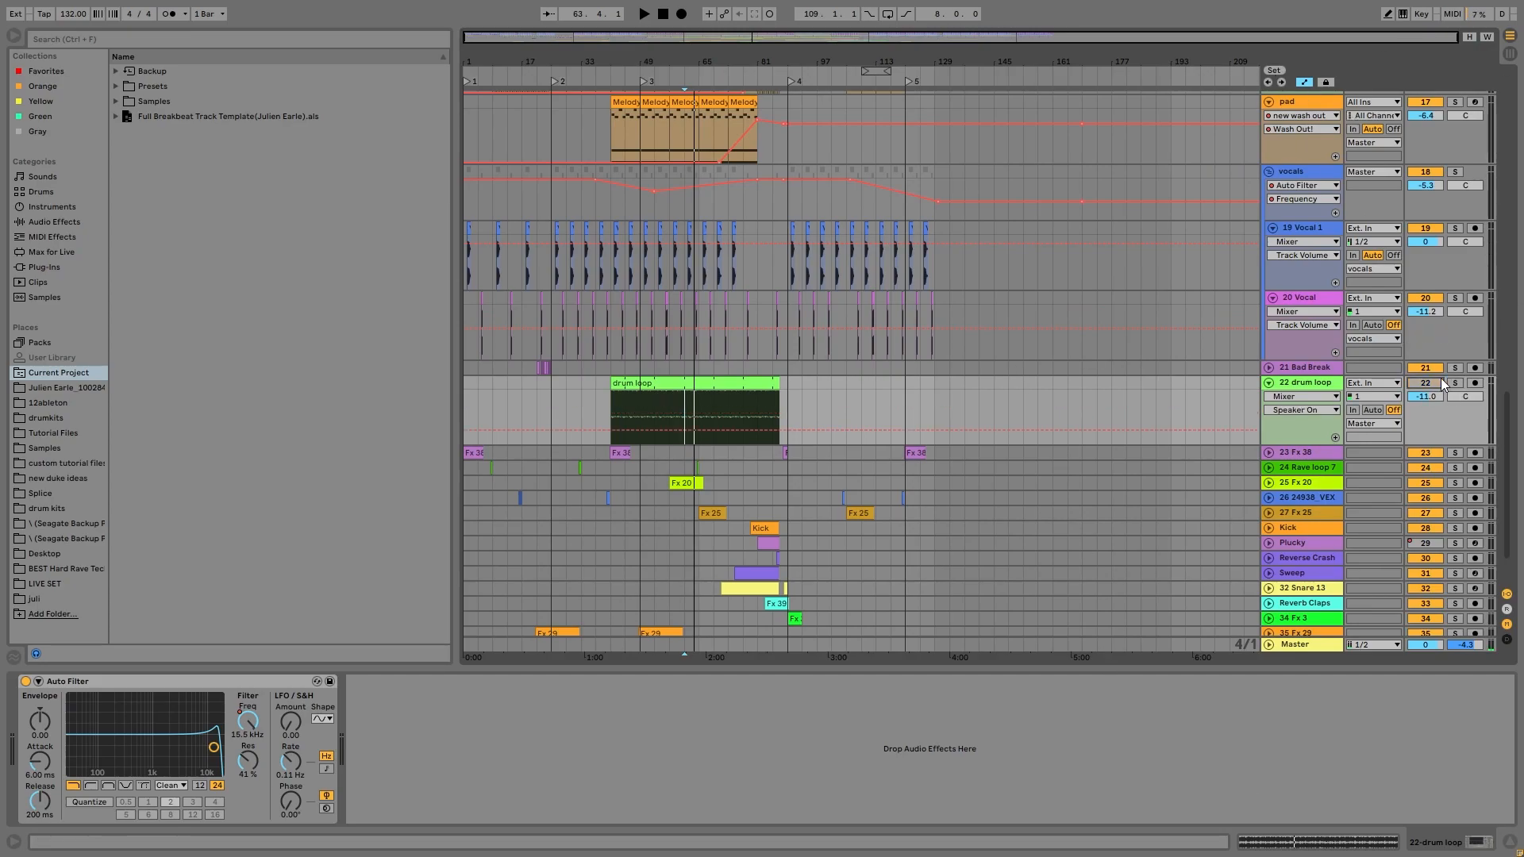
pyautogui.press('space')
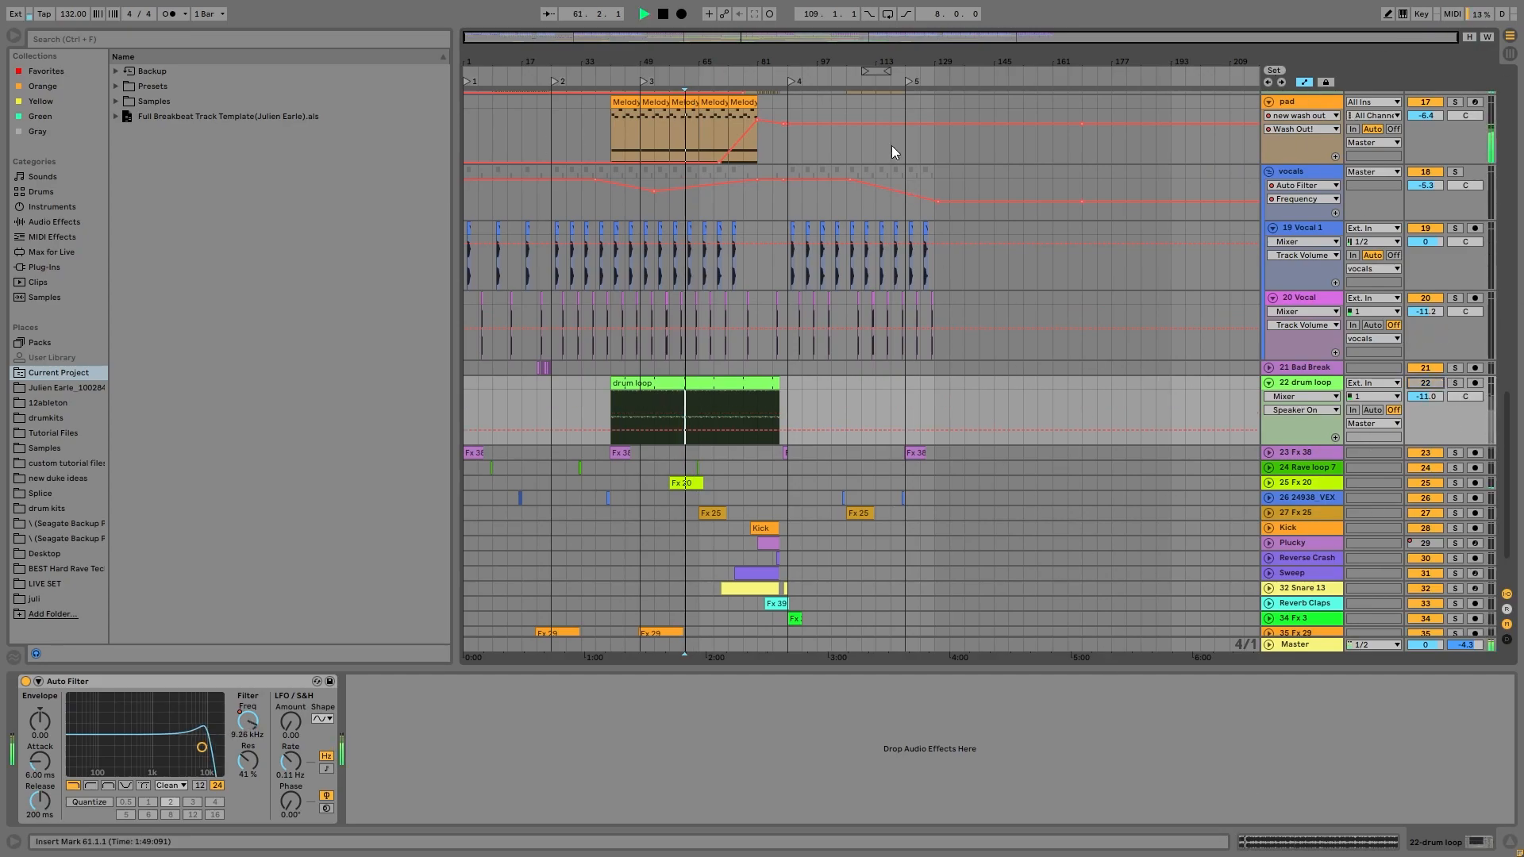
pyautogui.click(1426, 384)
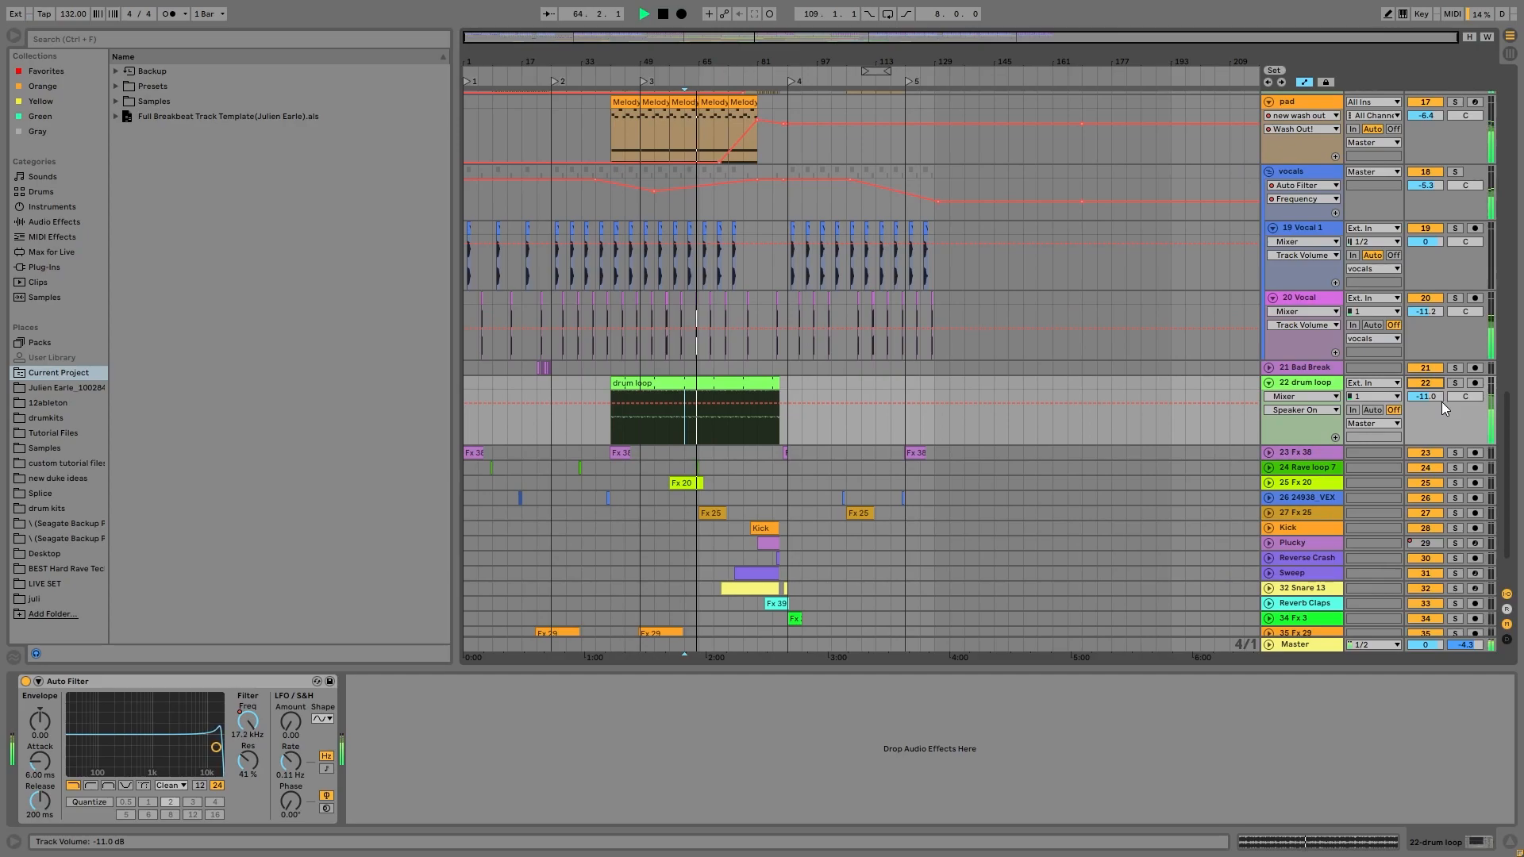
pyautogui.click(1455, 384)
pyautogui.press('space')
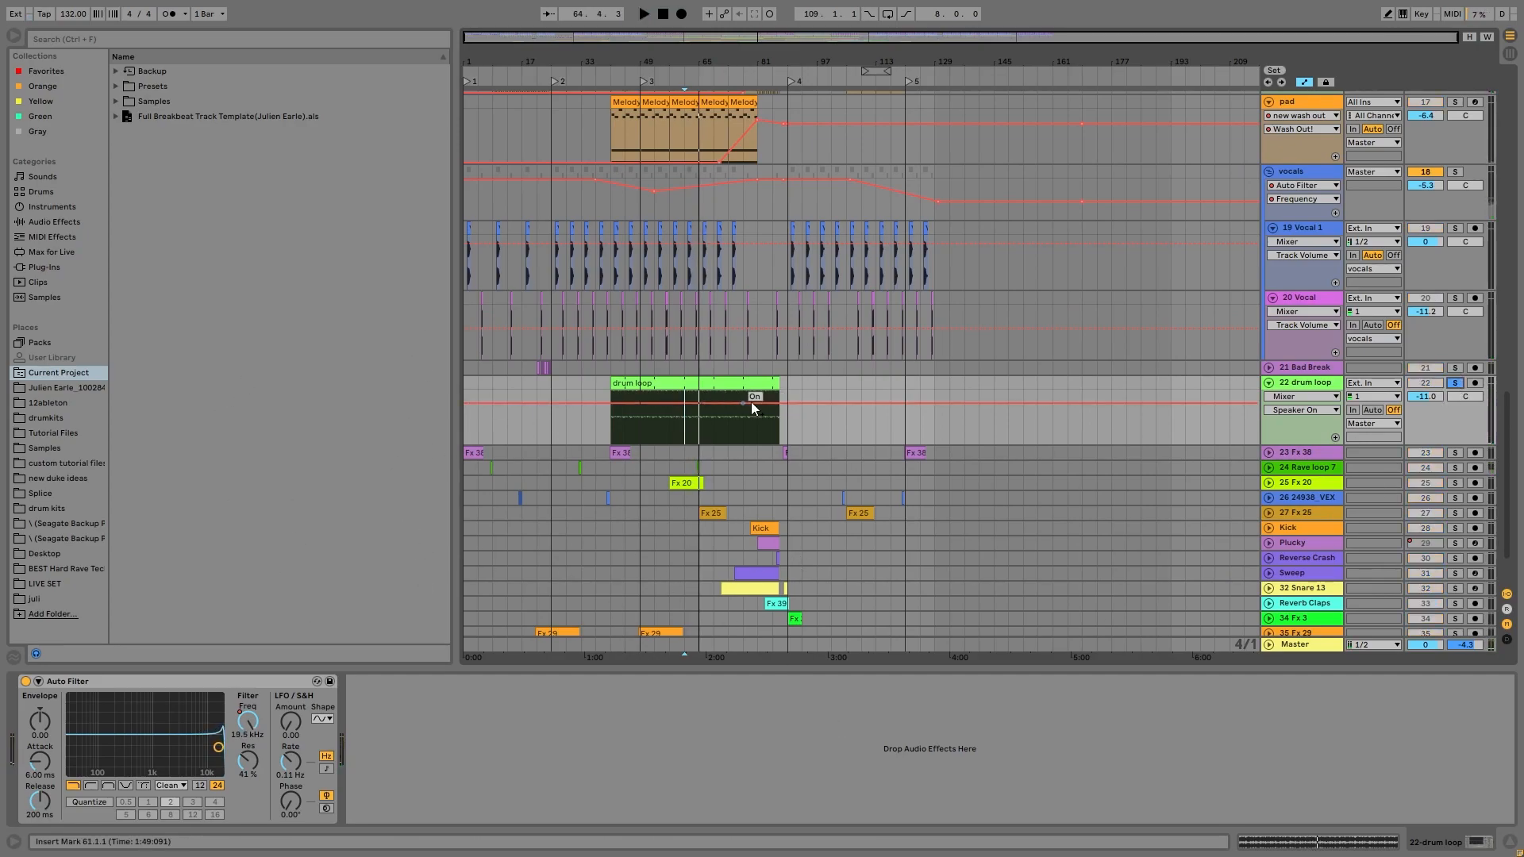
# - Unsolo the drum loop and play the build-up from bar 73, examining its FX clips up close
pyautogui.scroll(-3, 1282, 443)
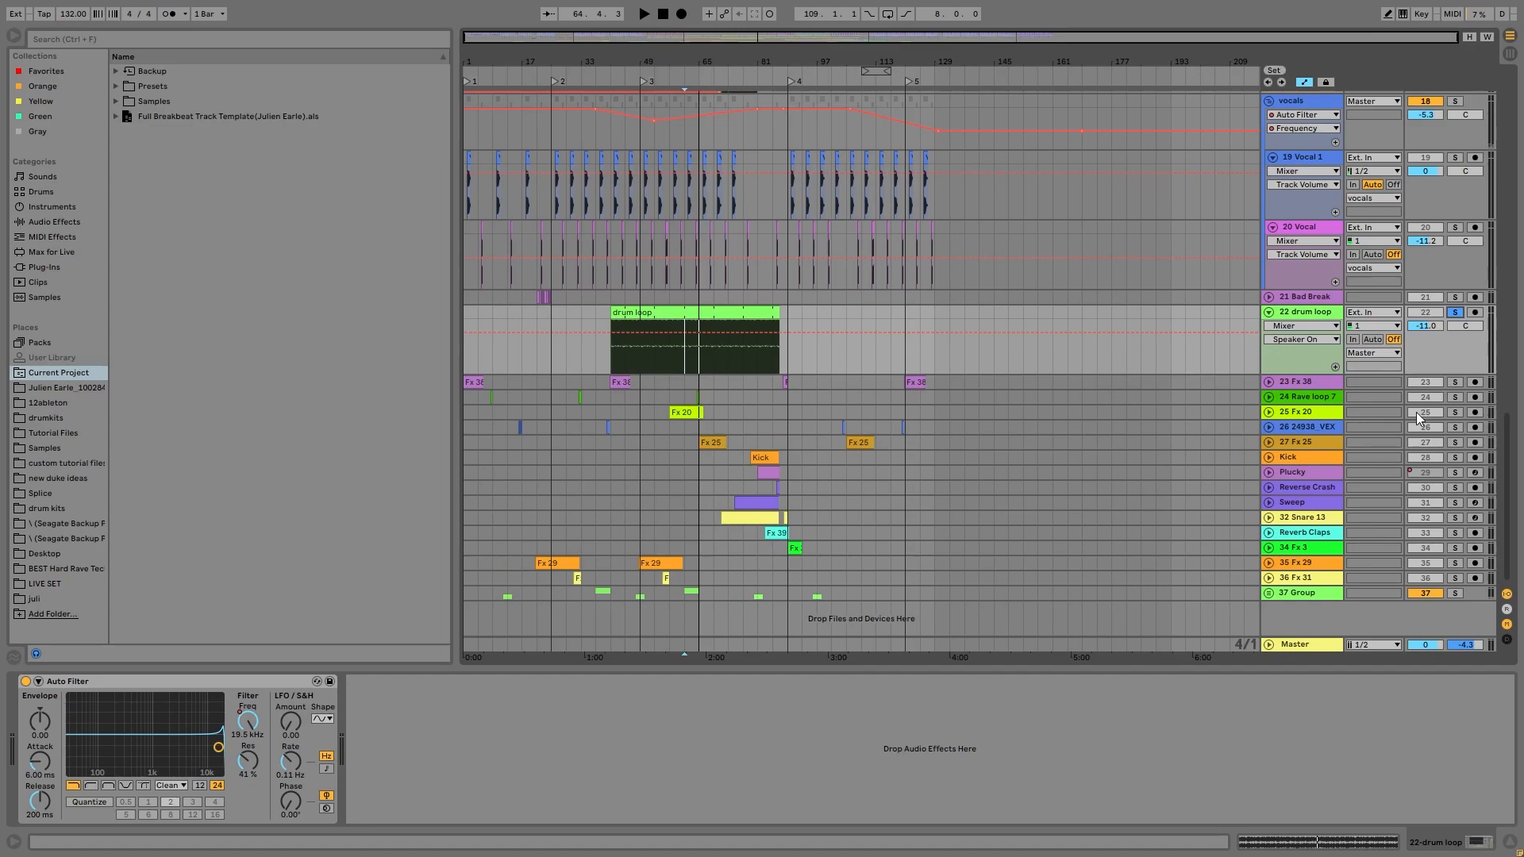
pyautogui.click(1456, 312)
pyautogui.click(730, 493)
pyautogui.press('space')
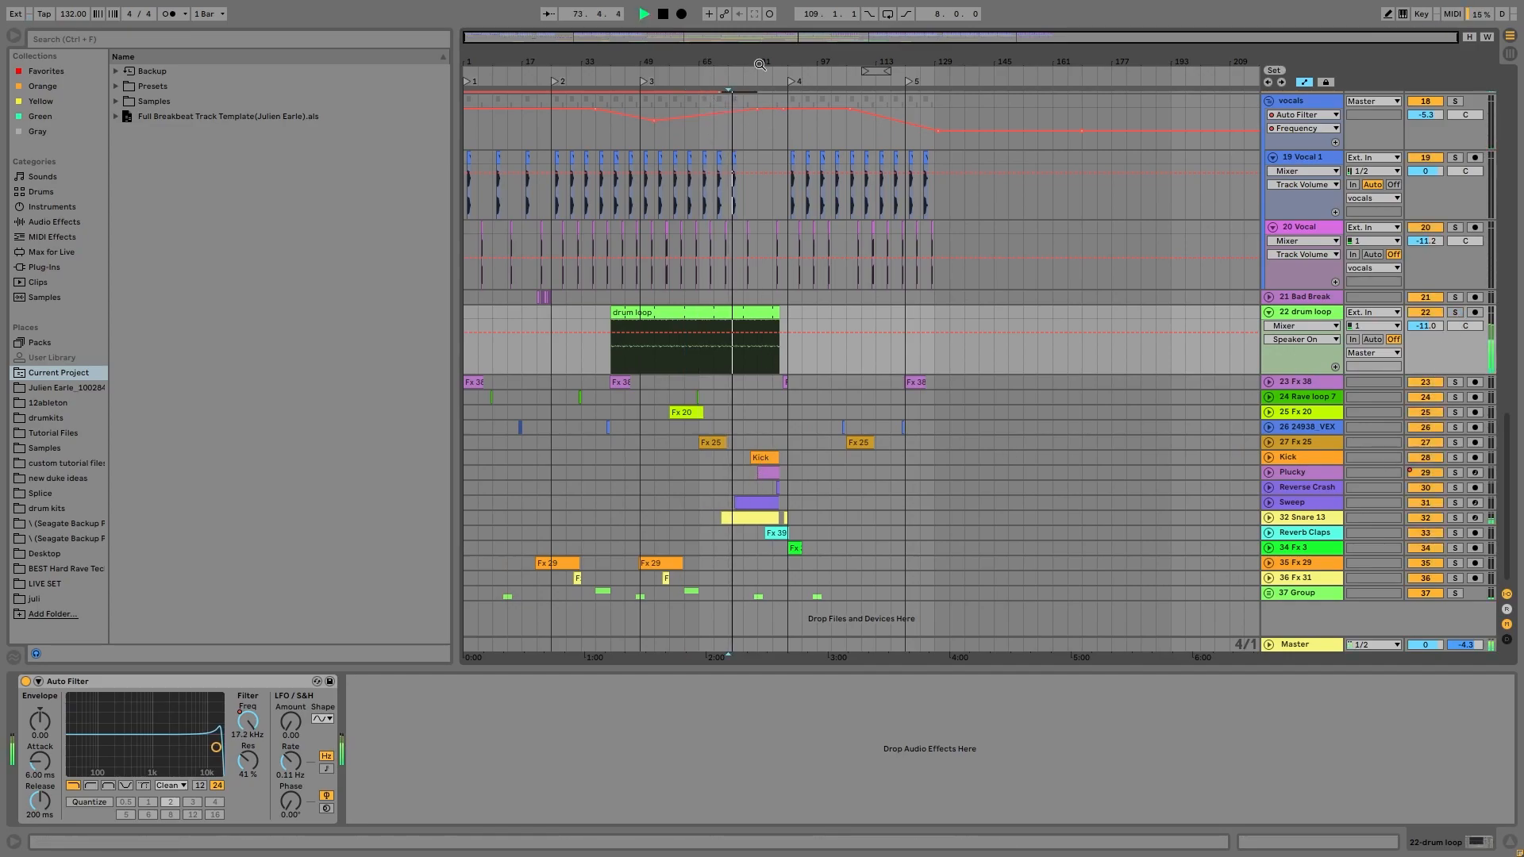
pyautogui.scroll(3, 749, 120)
pyautogui.moveTo(772, 64); pyautogui.dragTo(941, 82)
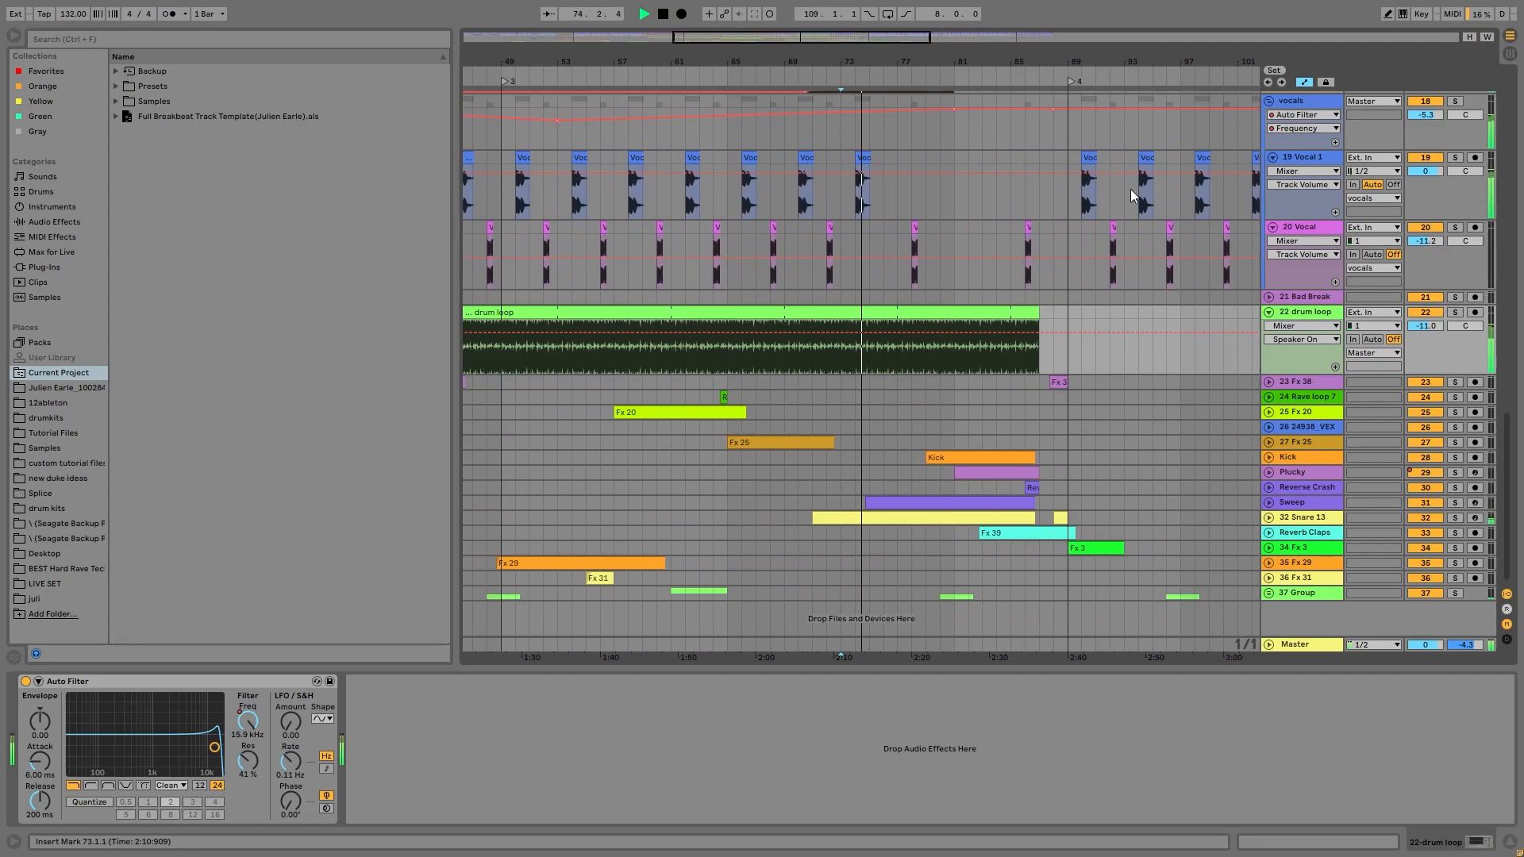
# - Unfold the Snare 13 track, show its devices and play it from bar 84 with the track soloed
pyautogui.click(1267, 518)
pyautogui.click(1008, 560)
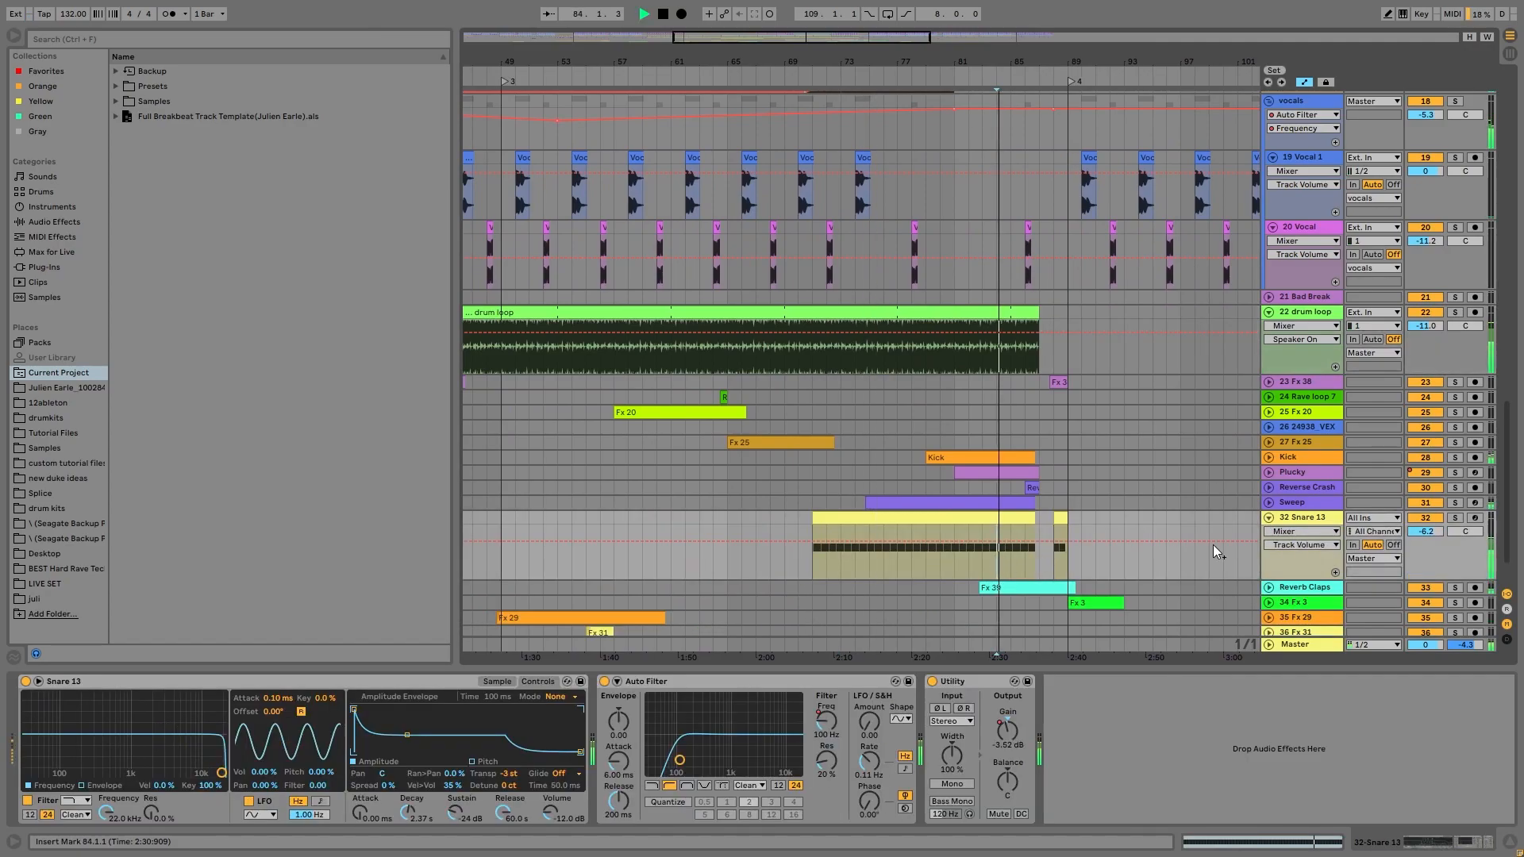
pyautogui.click(1455, 518)
pyautogui.press('space')
pyautogui.scroll(-2, 1453, 476)
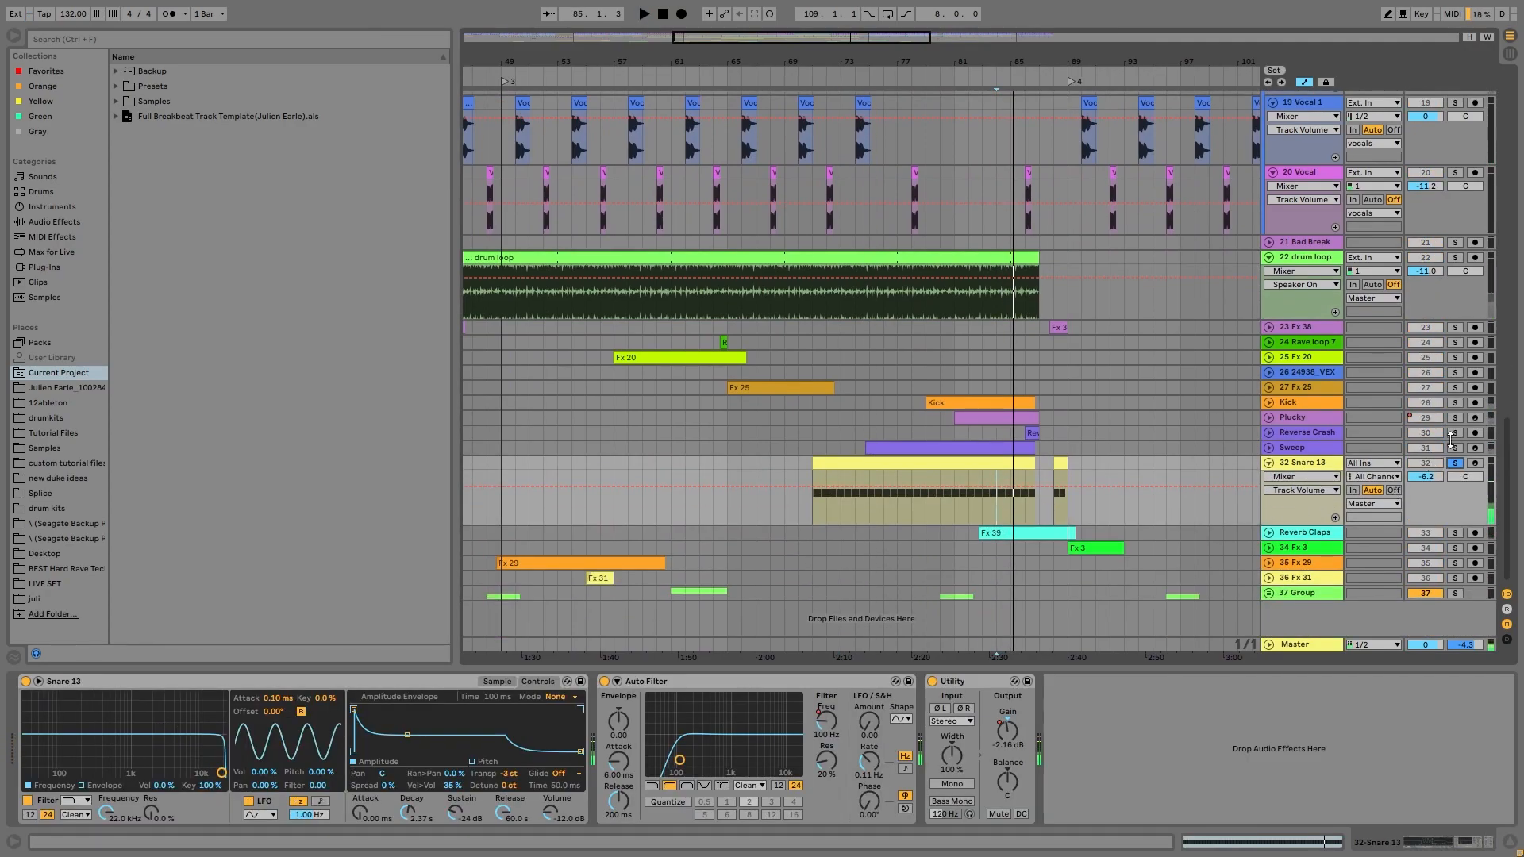
# - Play the Sweep and Plucky tracks soloed in turn from bar 84 and show each track's devices
pyautogui.click(1455, 448)
pyautogui.click(1350, 449)
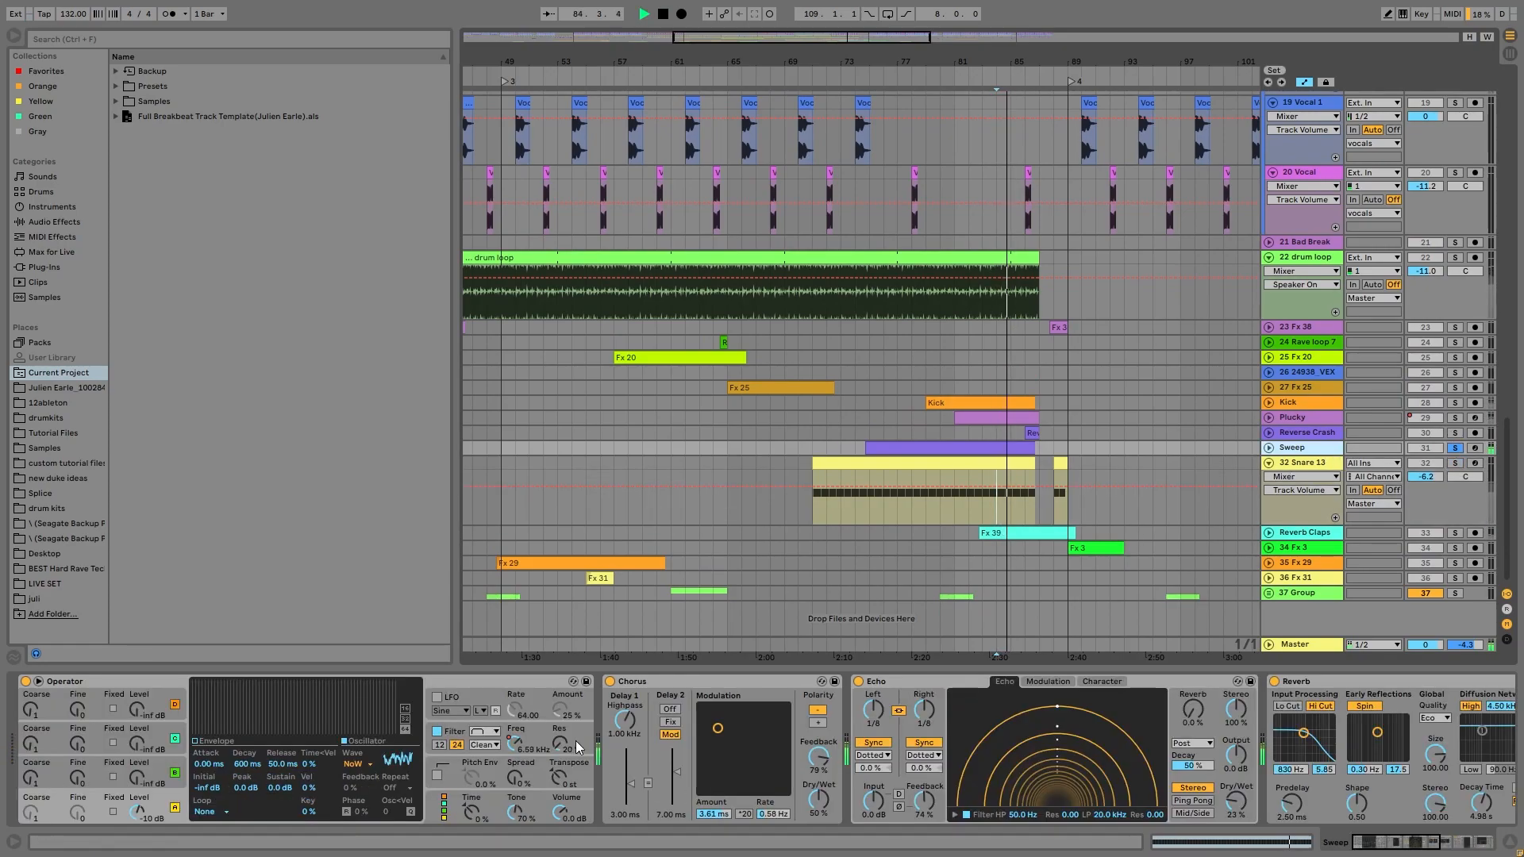
pyautogui.click(1454, 418)
pyautogui.press('space')
pyautogui.click(1322, 420)
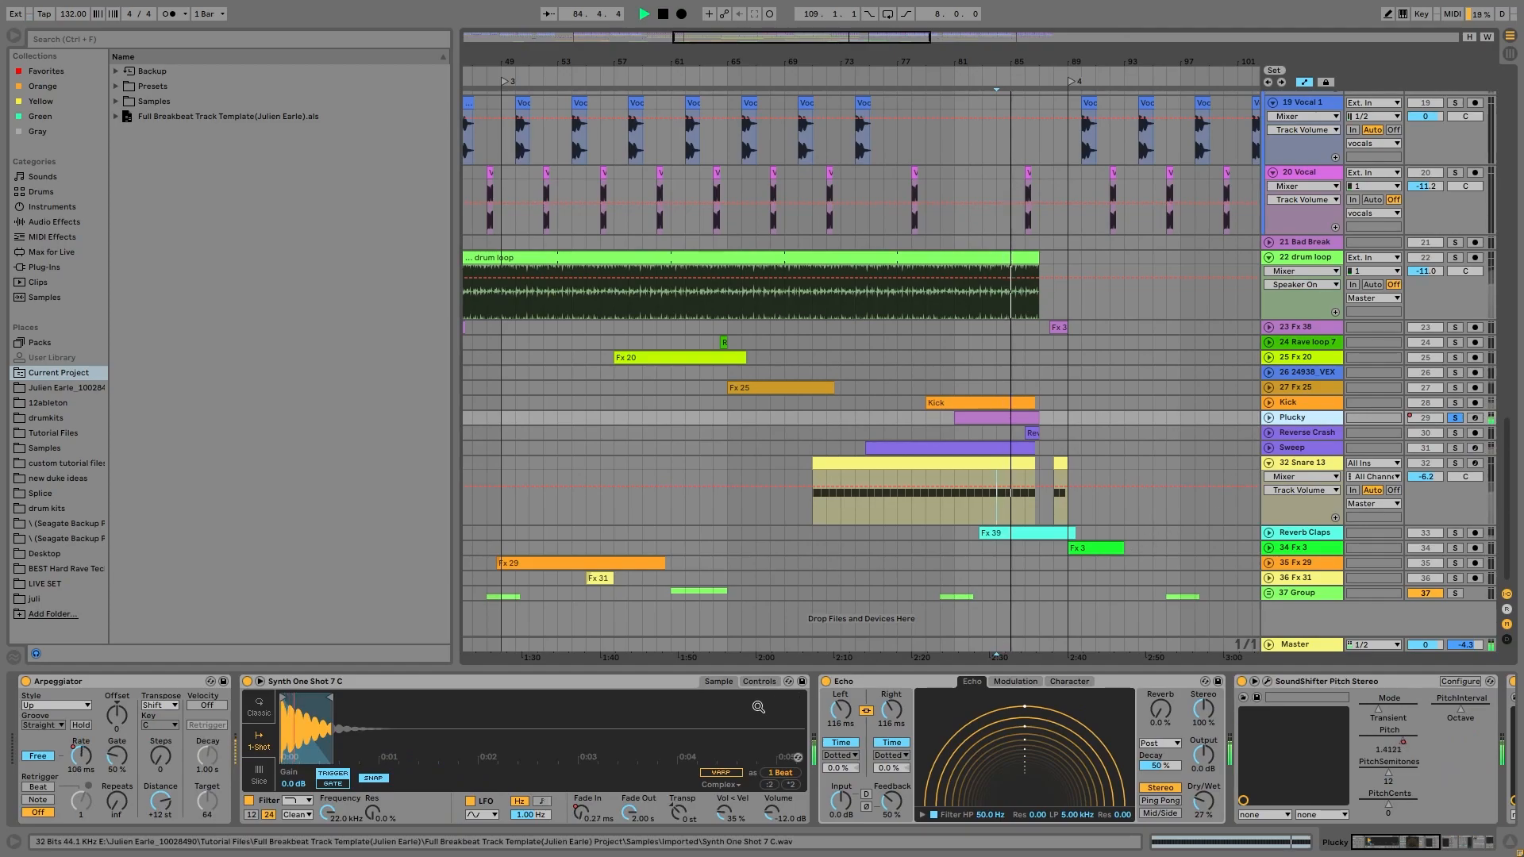
pyautogui.press('space')
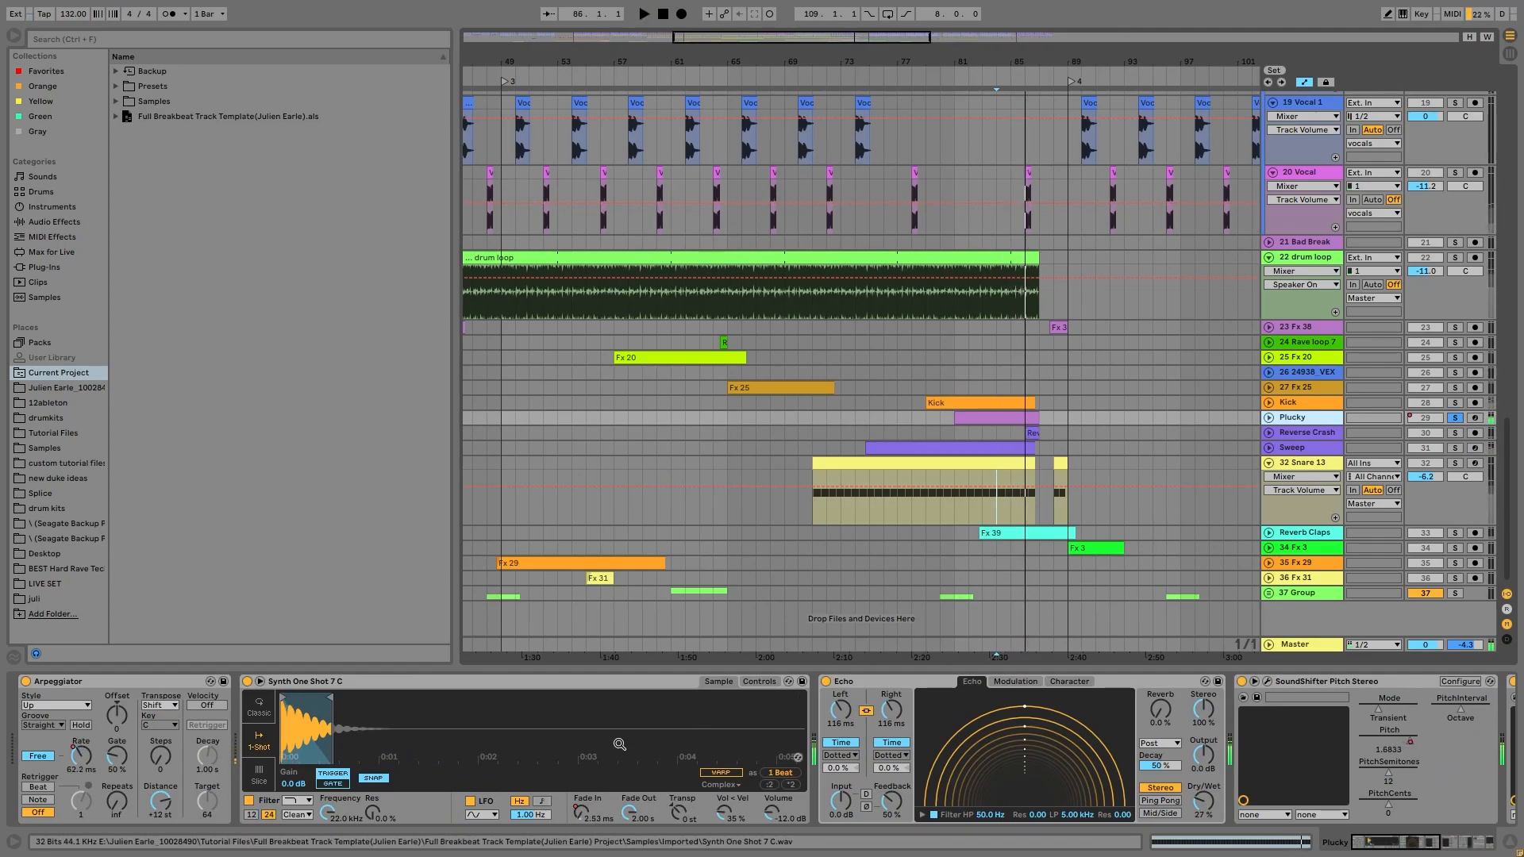
# - Examine the Synth One Shot 7 C sampler and its Fade In control on the Plucky track while playing from bar 84
pyautogui.rightClick(621, 742)
pyautogui.click(410, 743)
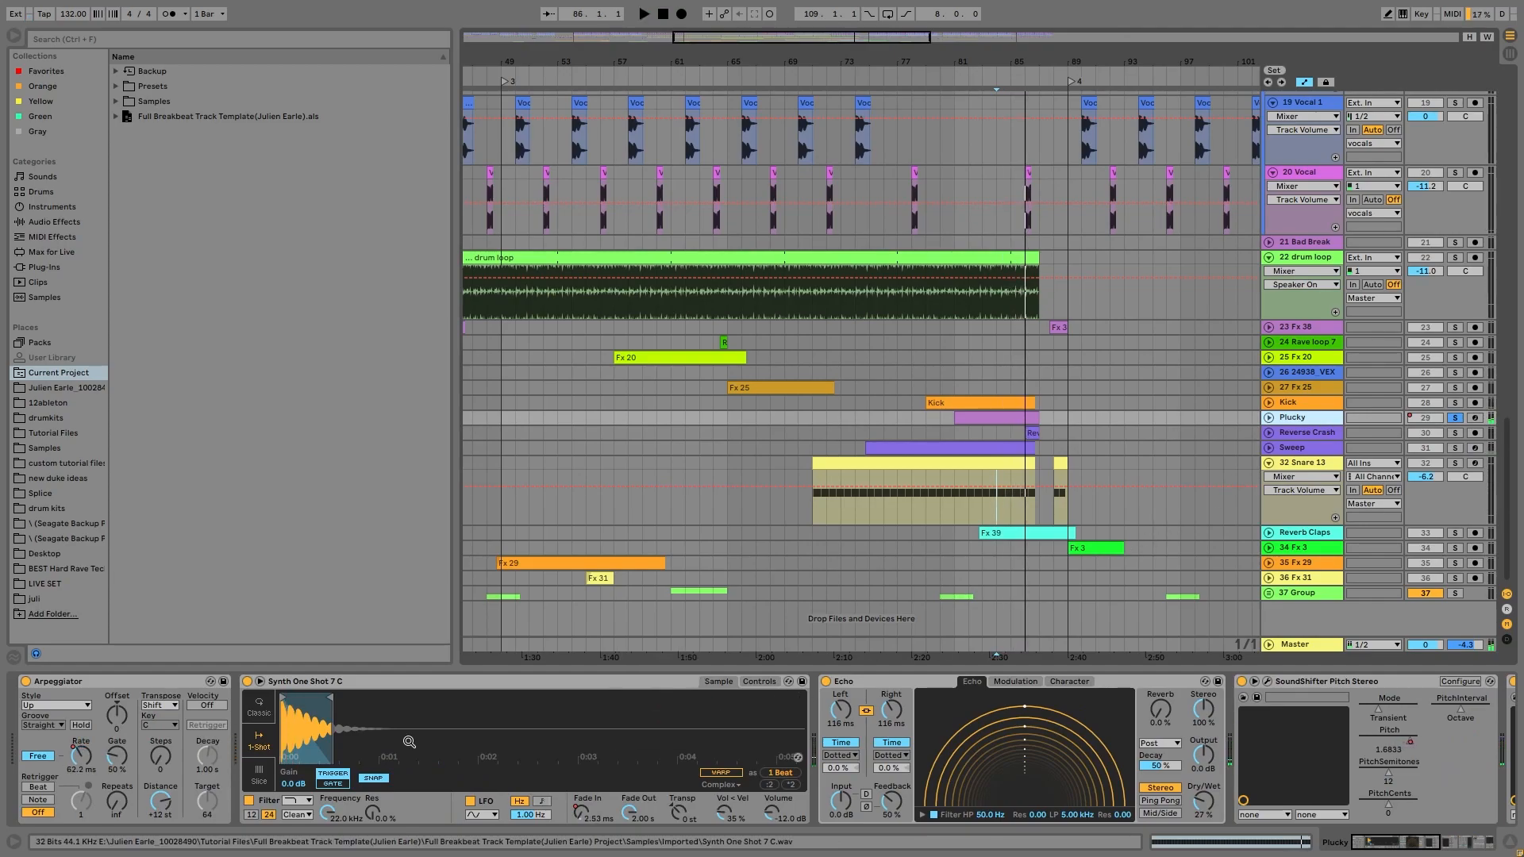
pyautogui.press('space')
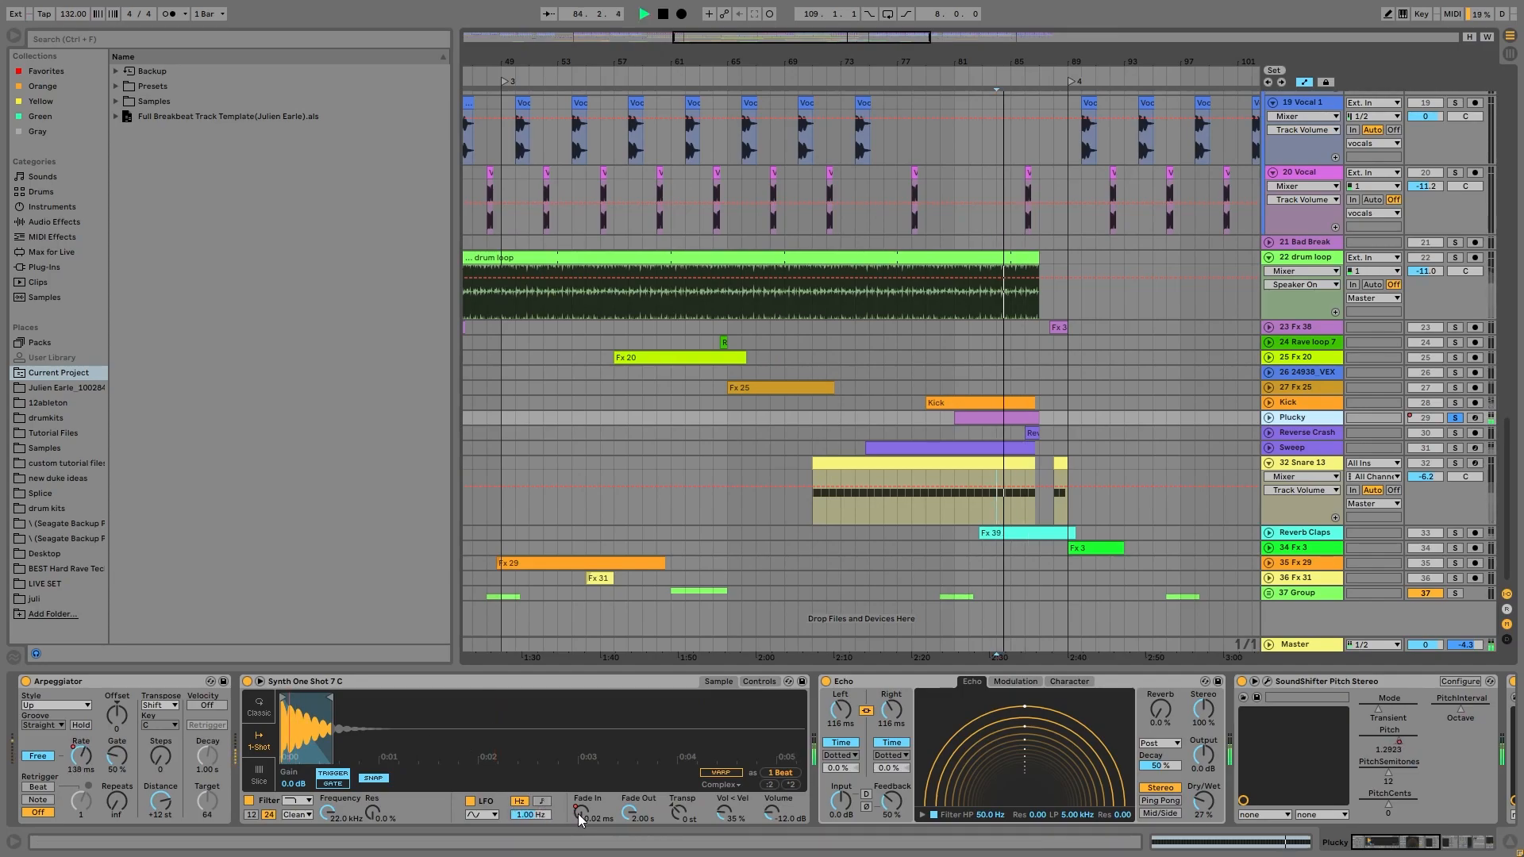
pyautogui.rightClick(578, 814)
pyautogui.click(522, 763)
pyautogui.press('space')
pyautogui.press('space')
# - Show the Kick track's devices, play the track soloed from bar 84, and unsolo it
pyautogui.click(1303, 403)
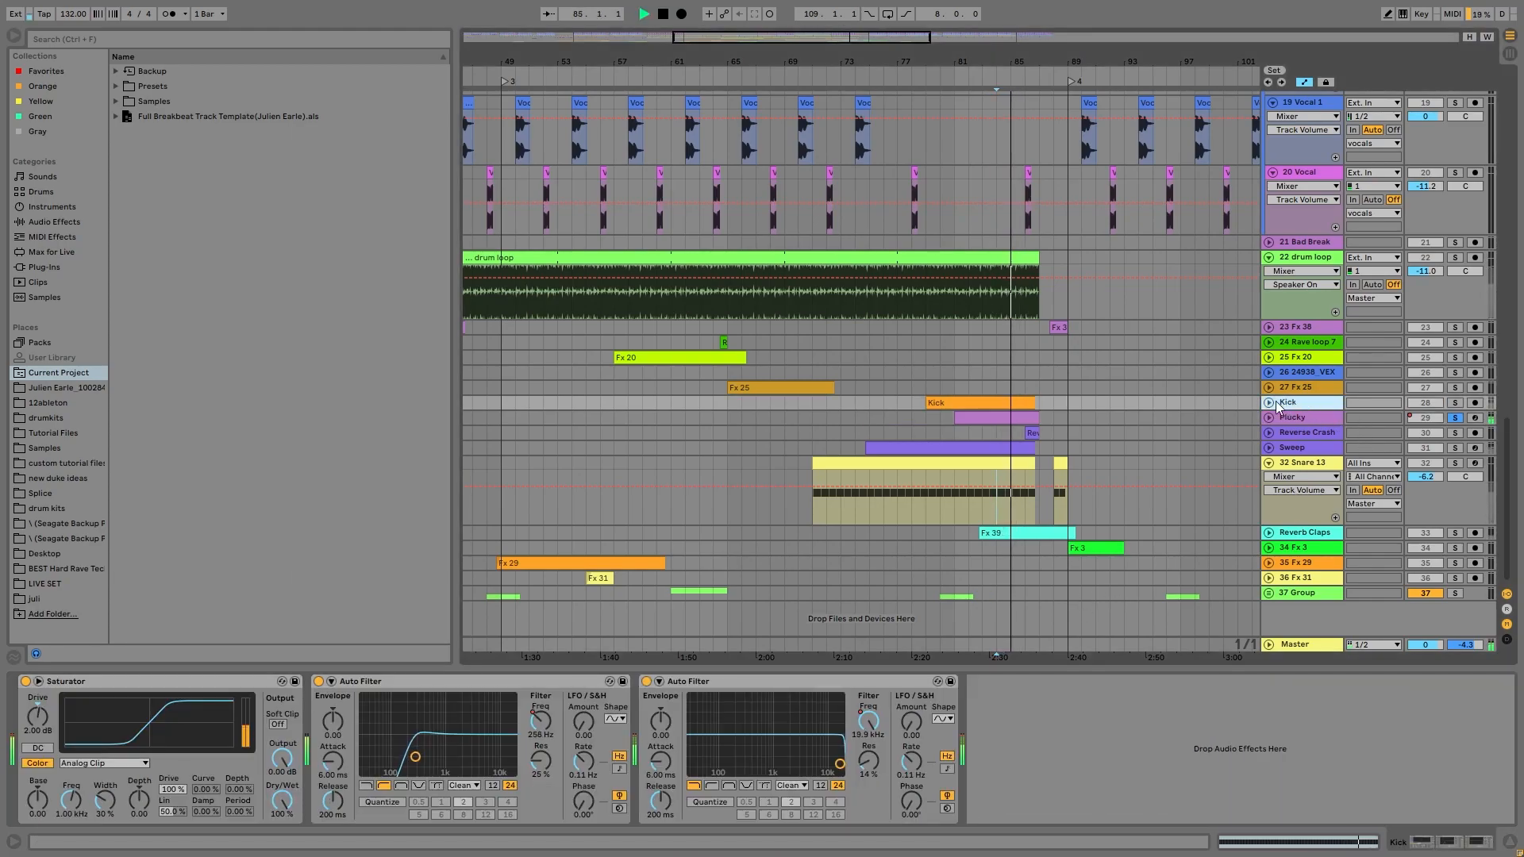
pyautogui.click(1455, 403)
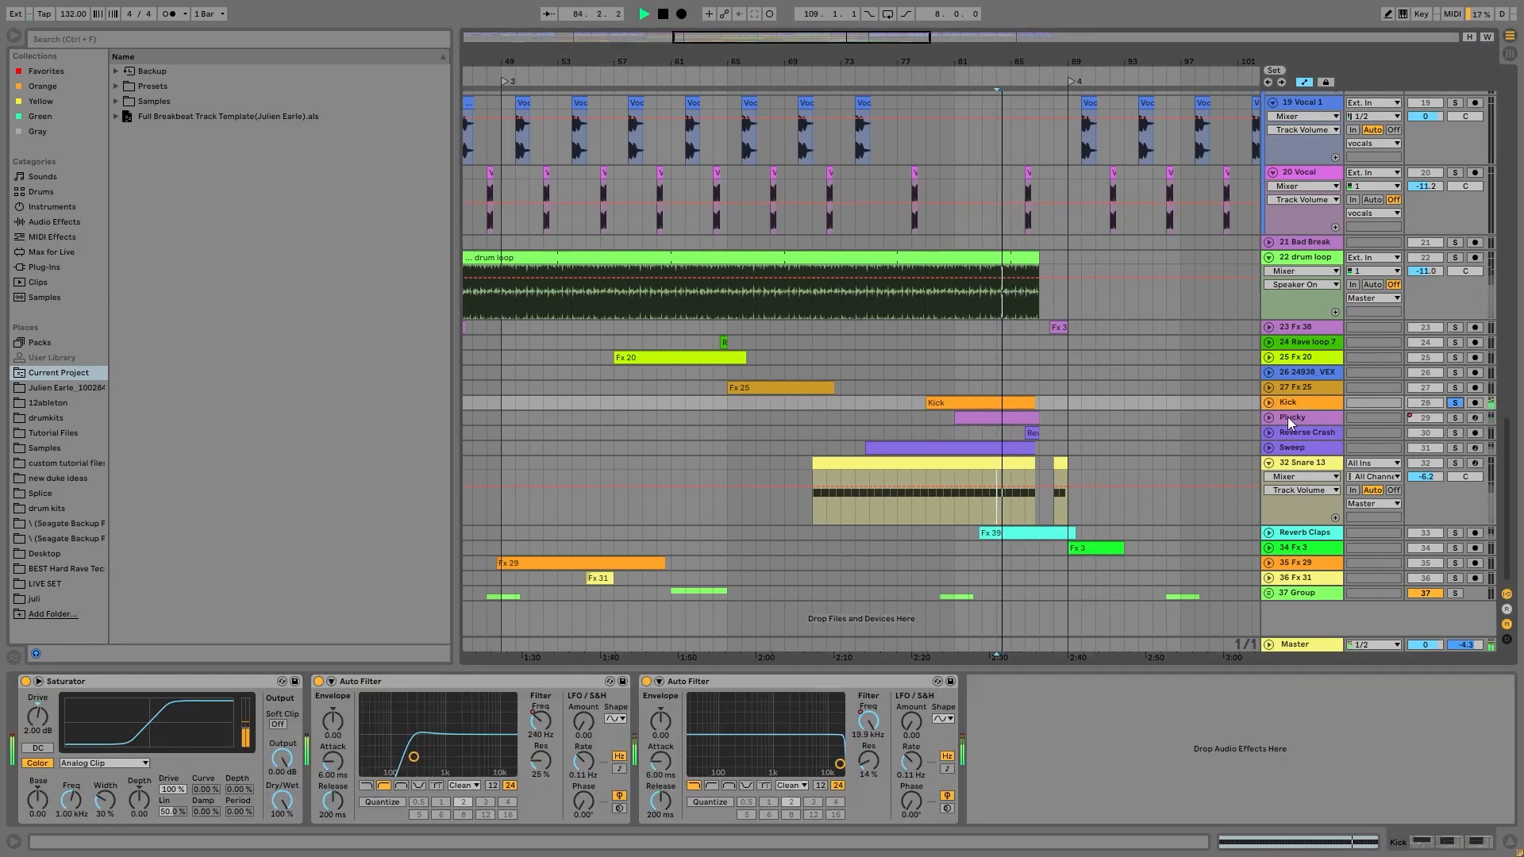
pyautogui.click(1454, 403)
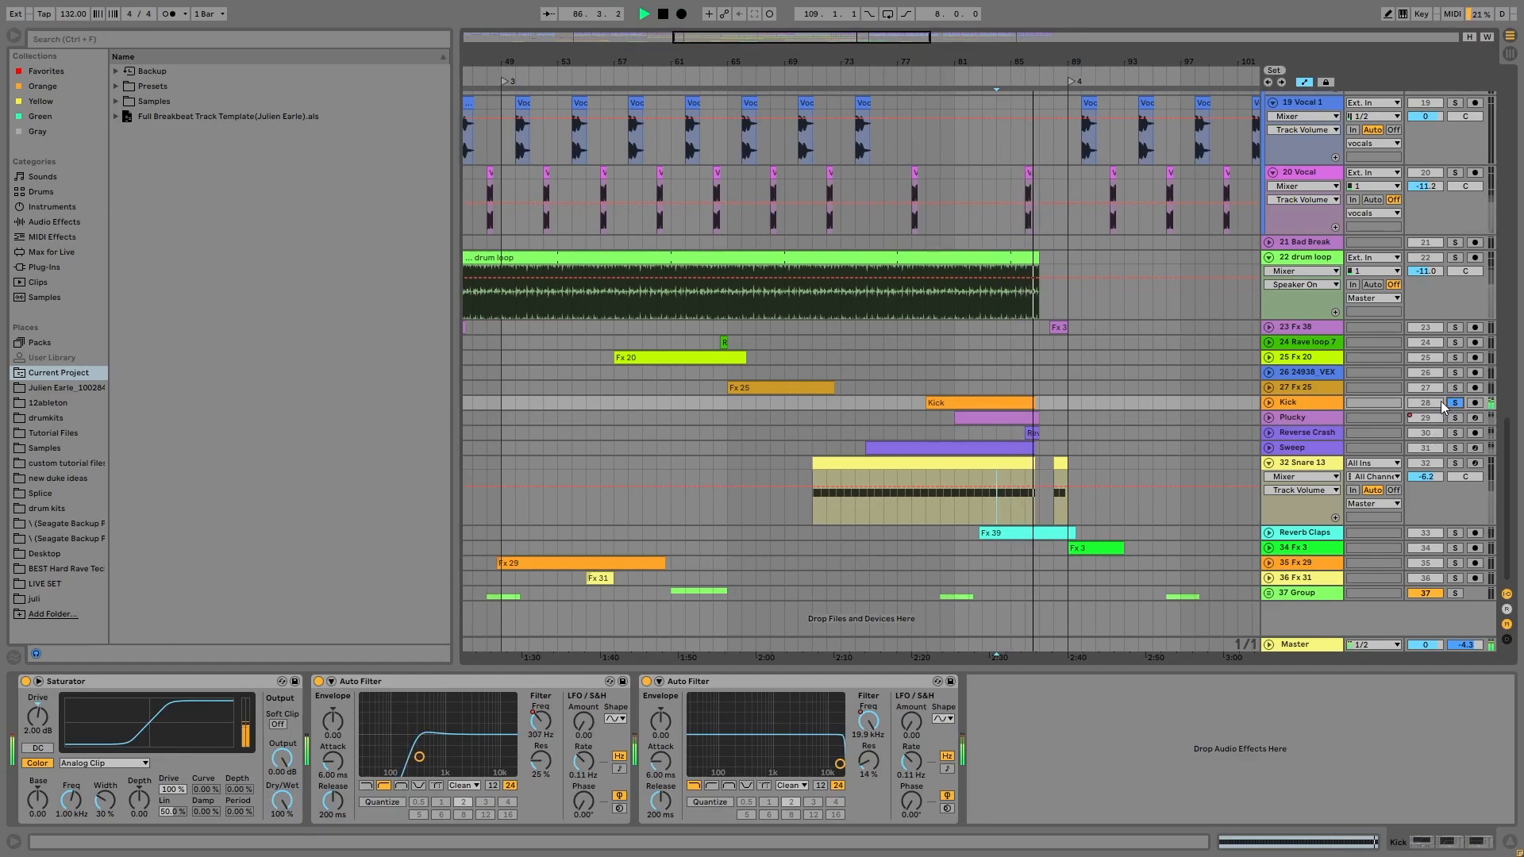
# - Show the Snare 13 track's devices and play the full arrangement from bar 101 with the whole timeline in view
pyautogui.click(1286, 473)
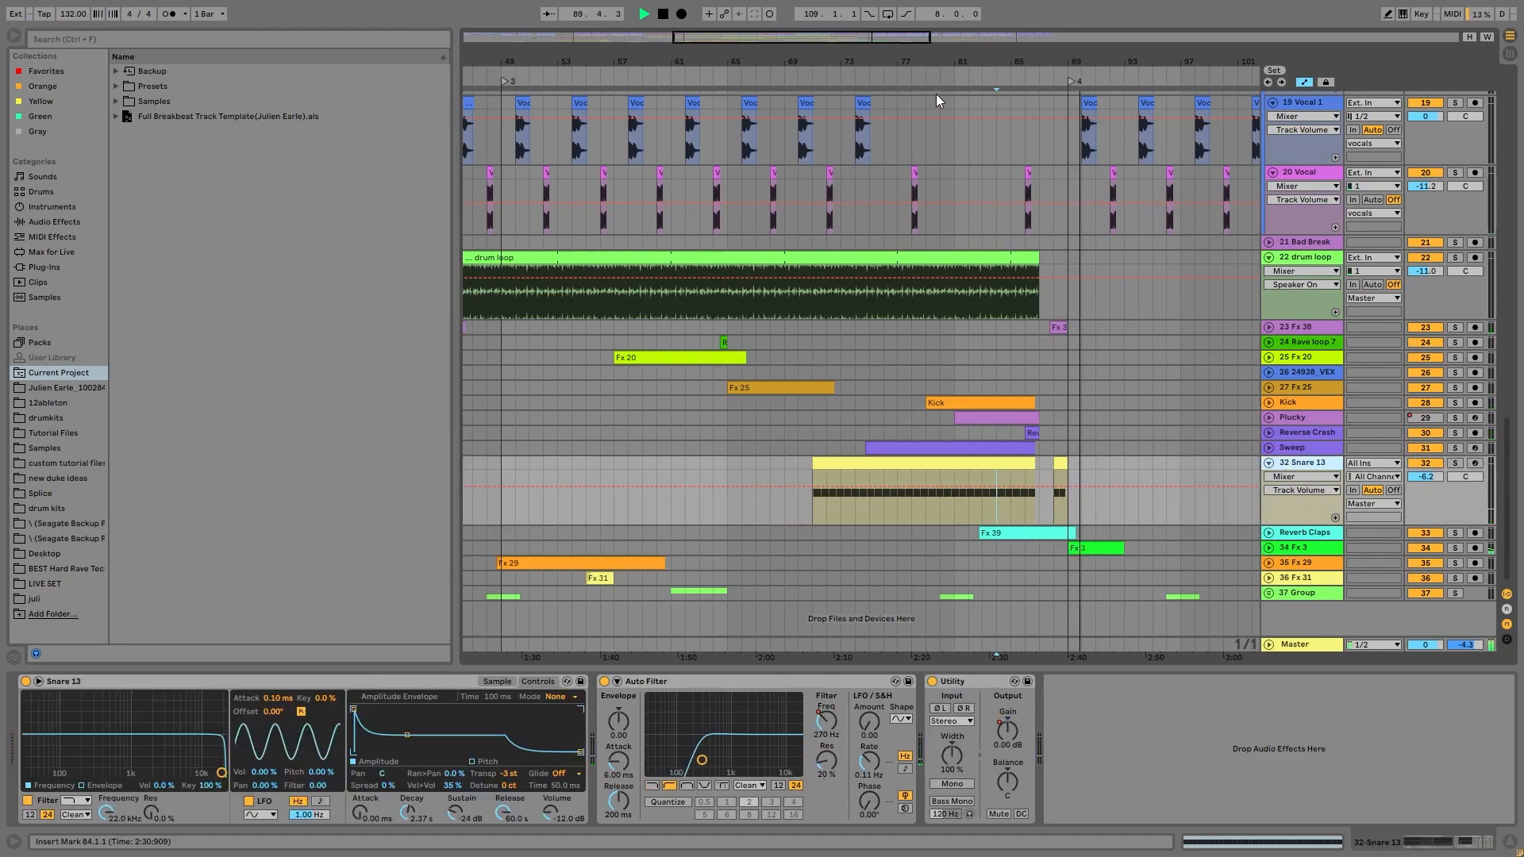
pyautogui.press('space')
pyautogui.moveTo(985, 54); pyautogui.dragTo(980, 4)
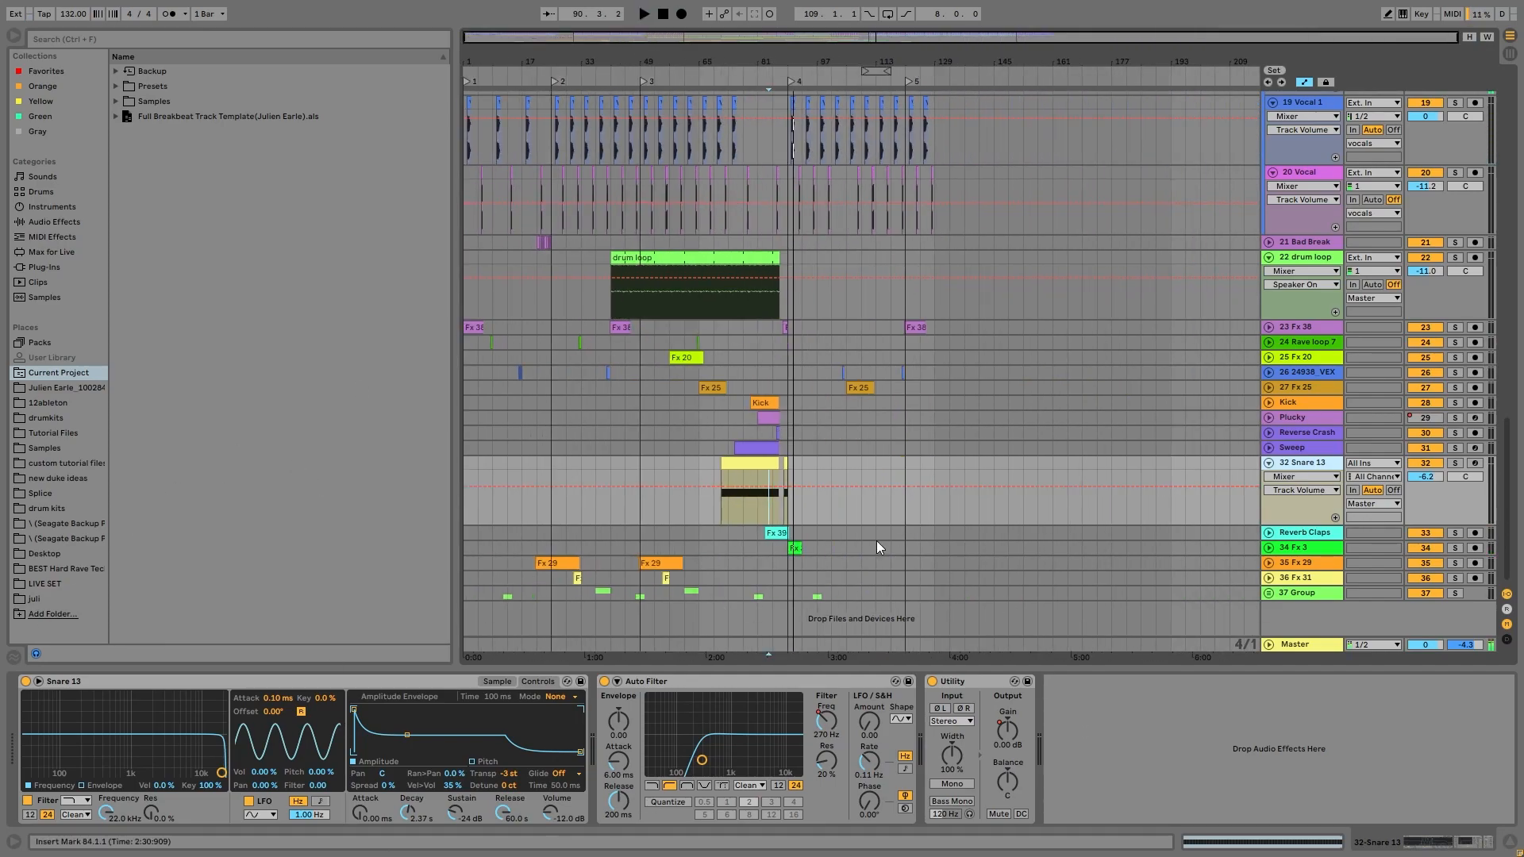
pyautogui.click(827, 476)
pyautogui.press('space')
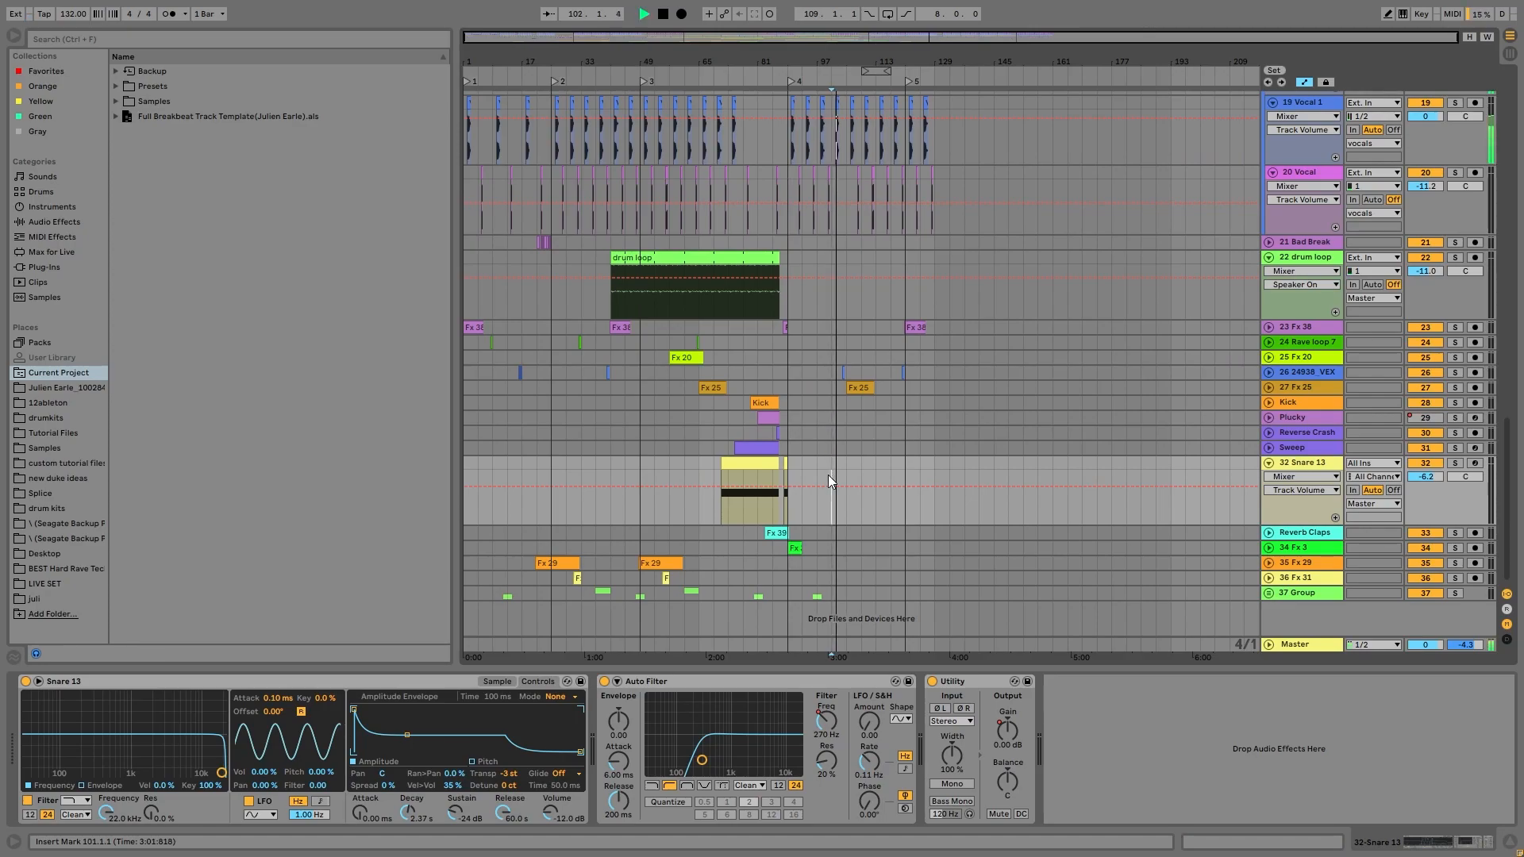
# - Select all tracks in the arrangement and fold them together
pyautogui.scroll(2, 827, 475)
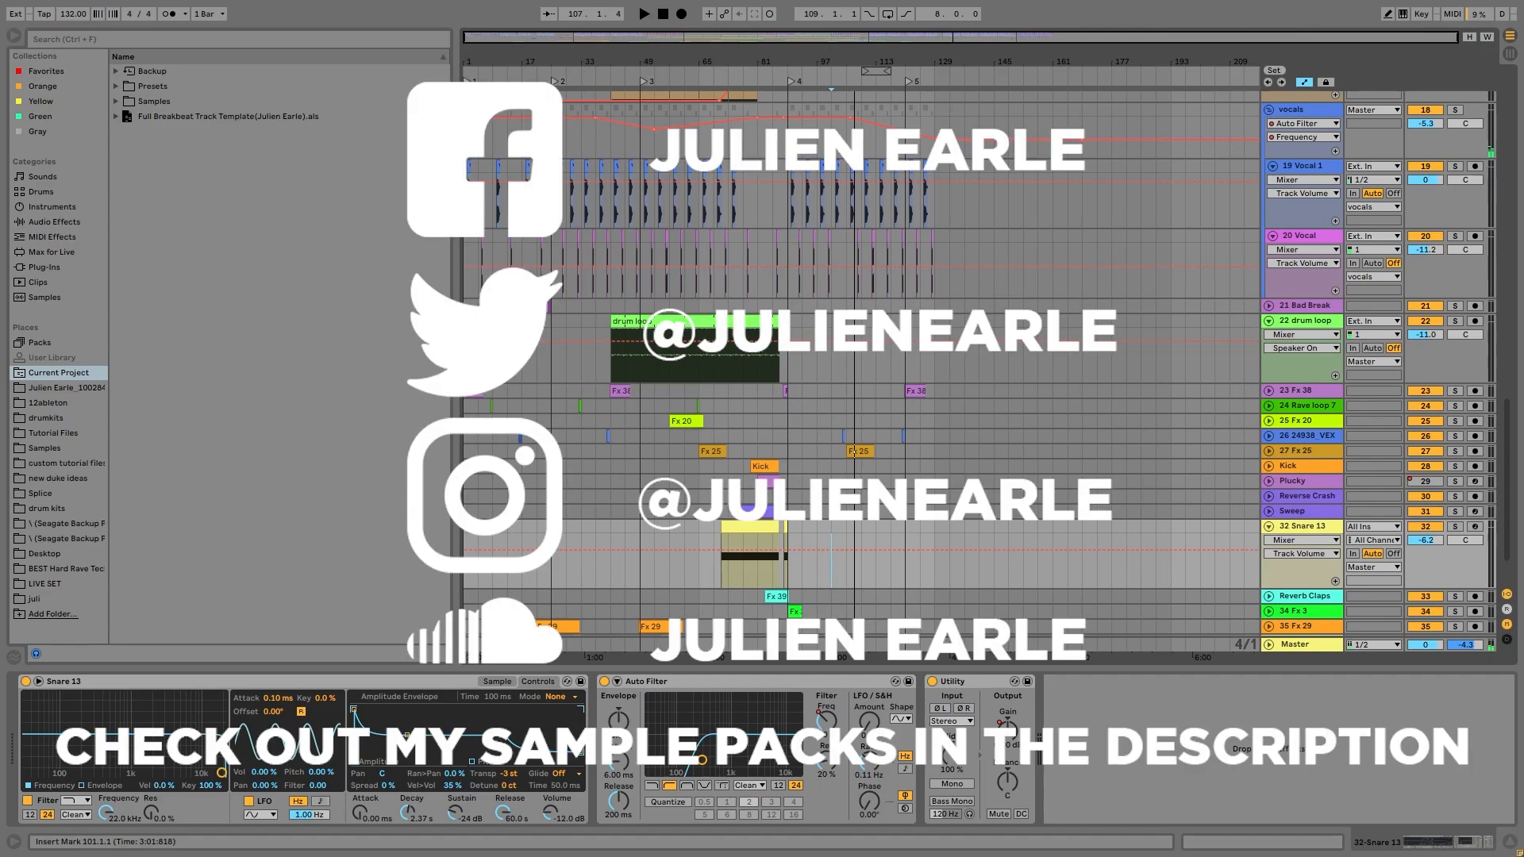
pyautogui.scroll(8, 795, 403)
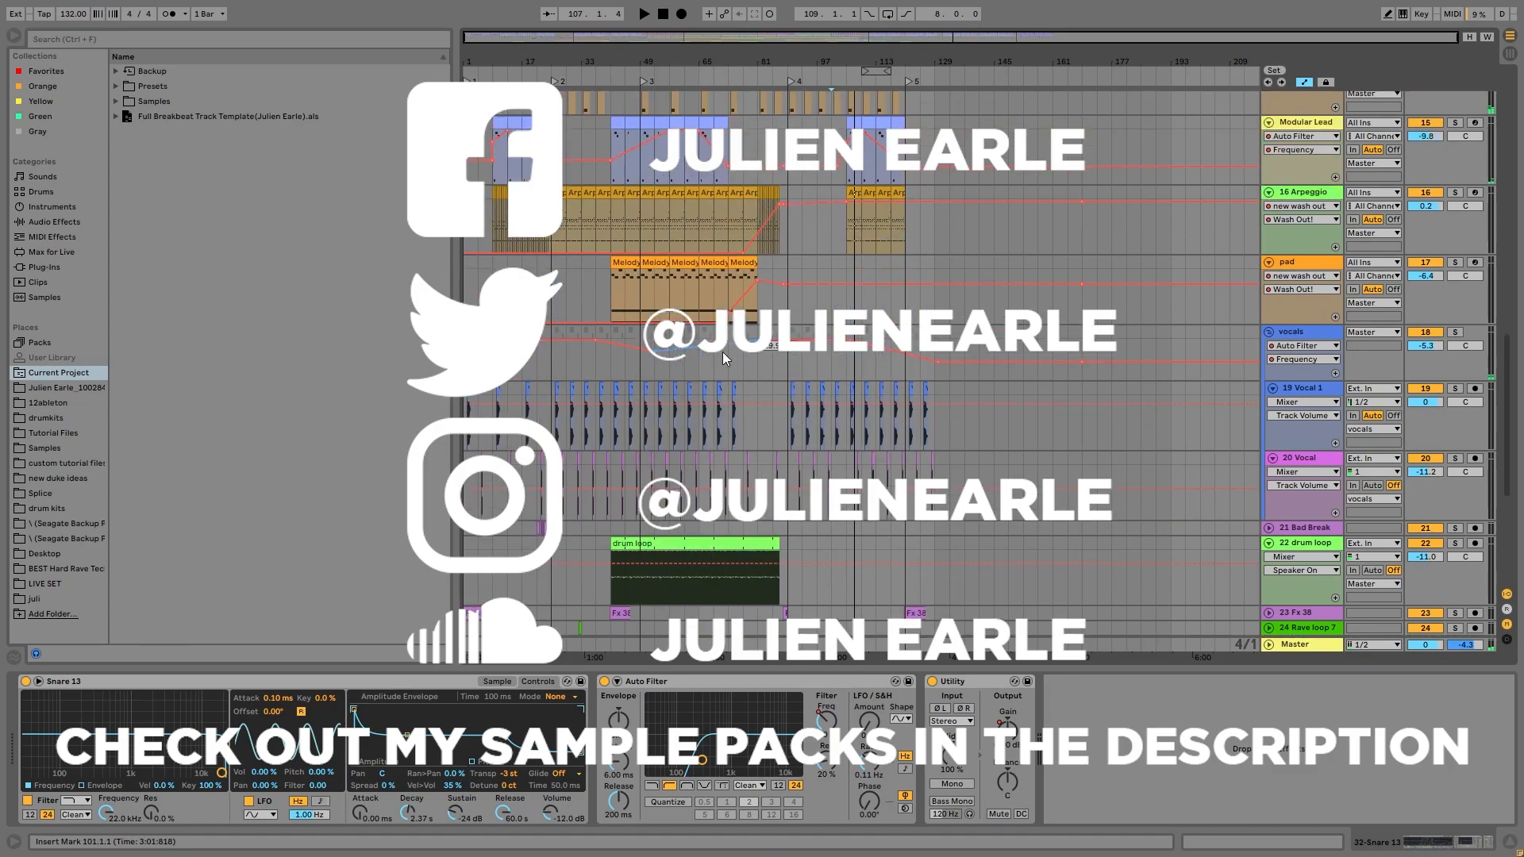
pyautogui.scroll(6, 859, 356)
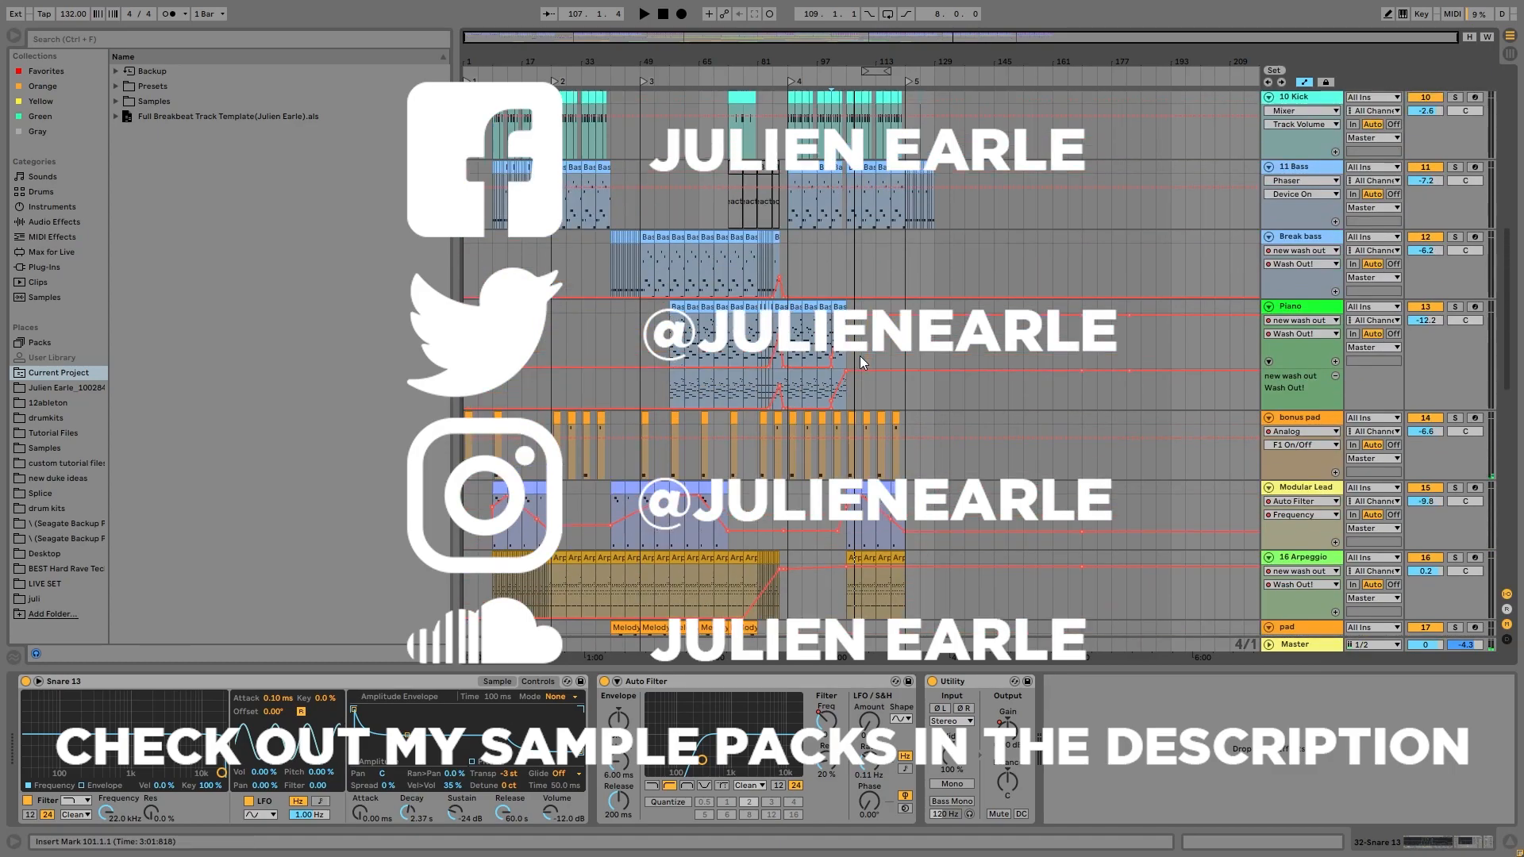
pyautogui.scroll(8, 1013, 290)
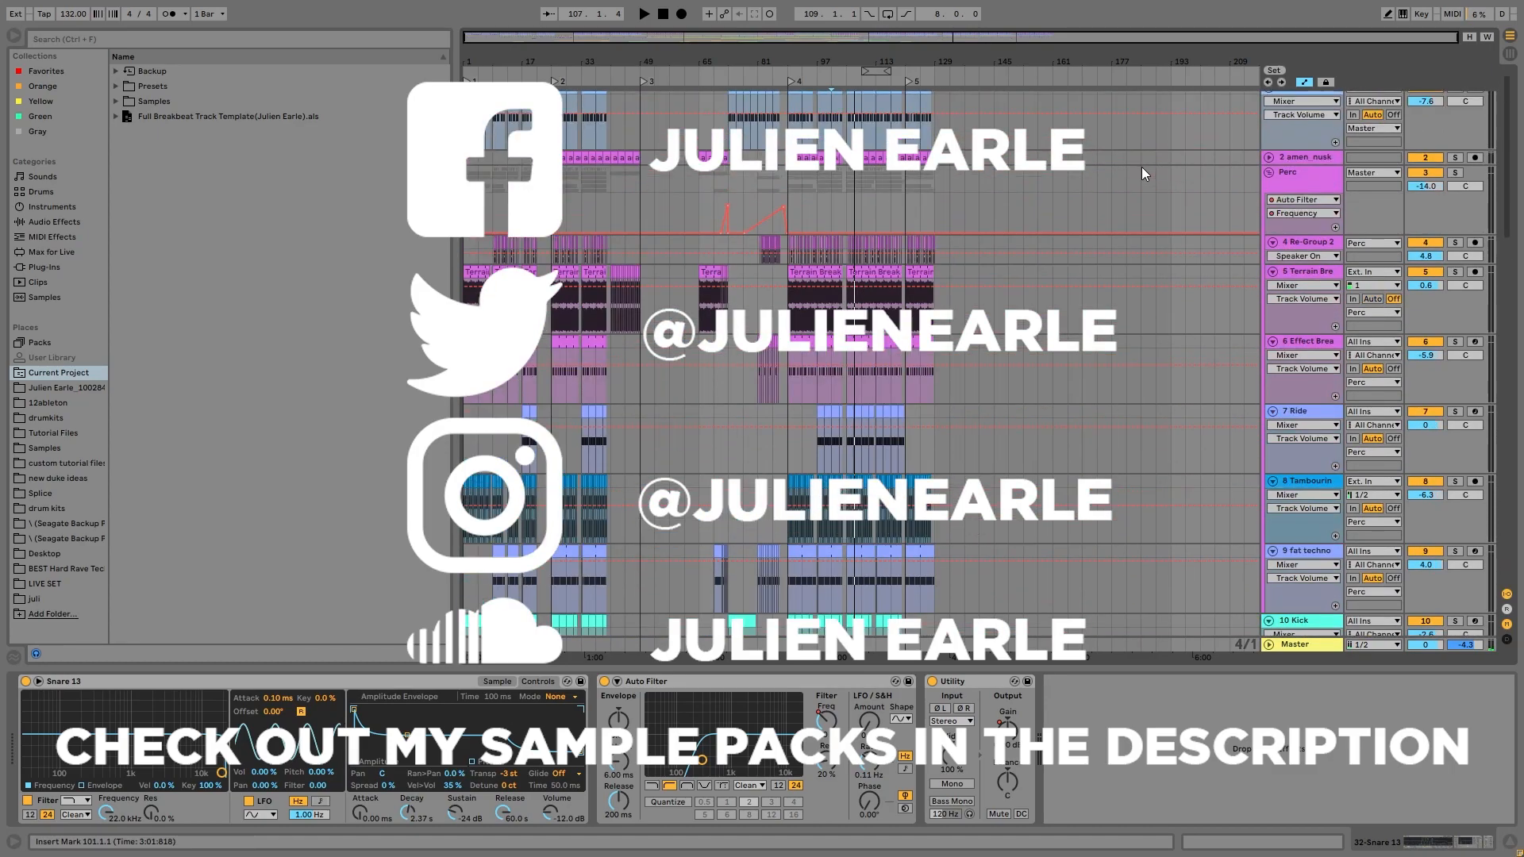
pyautogui.click(1316, 180)
pyautogui.hotkey('ctrl', 'a')
pyautogui.press('u')
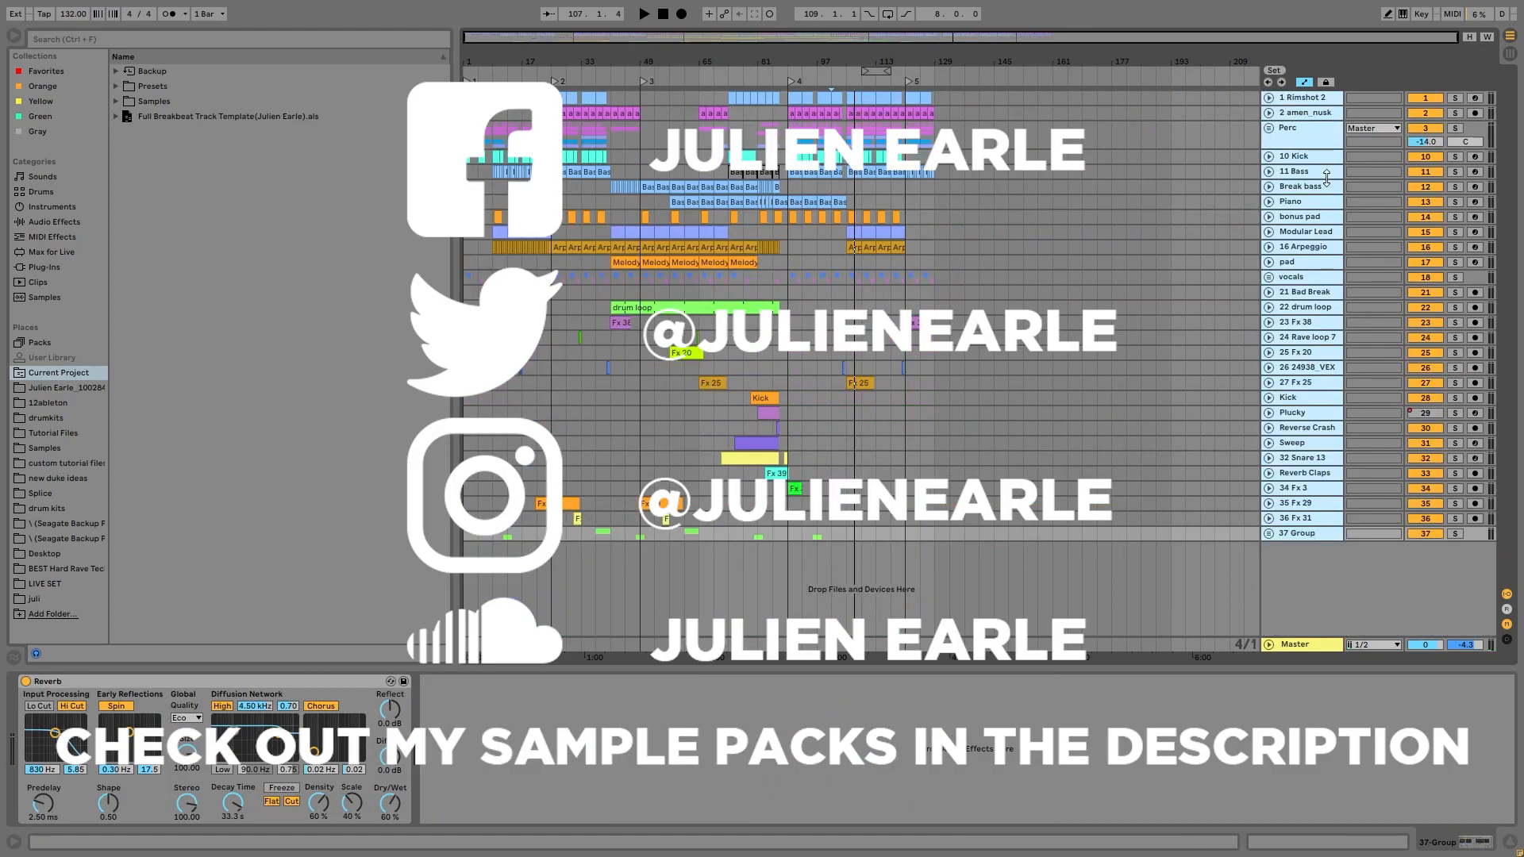